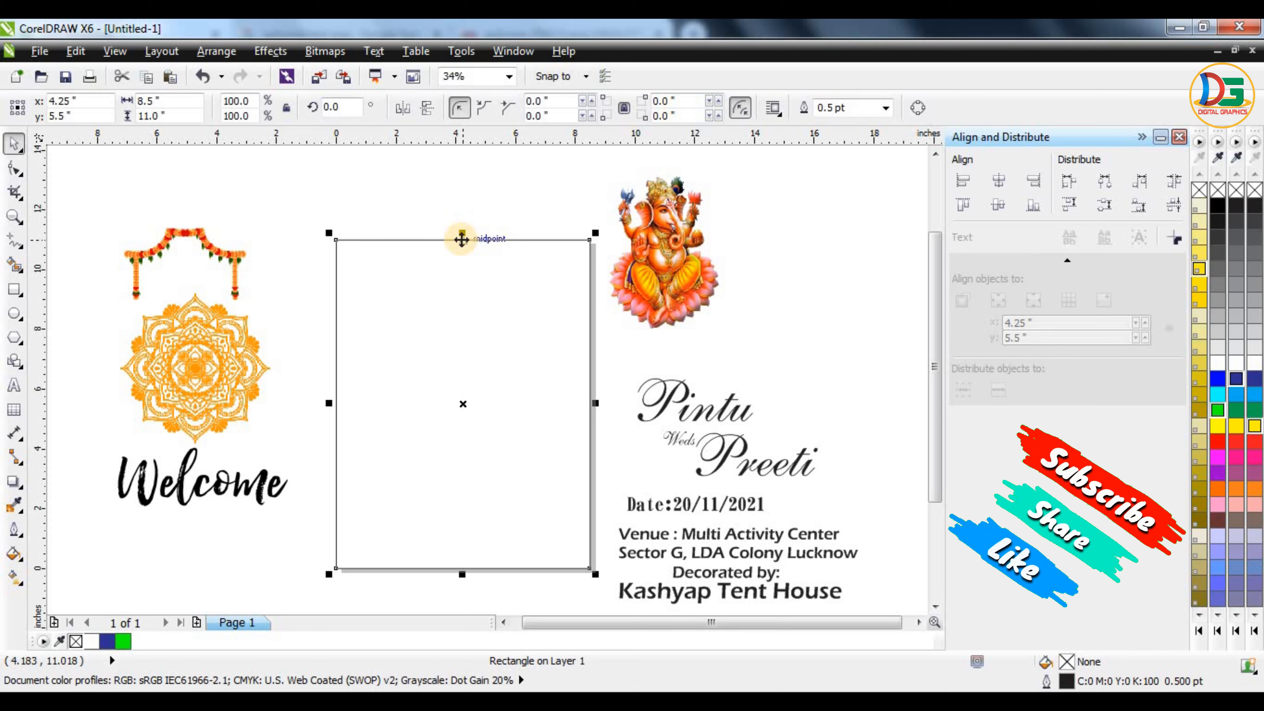
Step: Fill the rectangle with a black-to-white radial gradient and extend its radius to nearly cover the page
{"action": "key", "text": "g"}
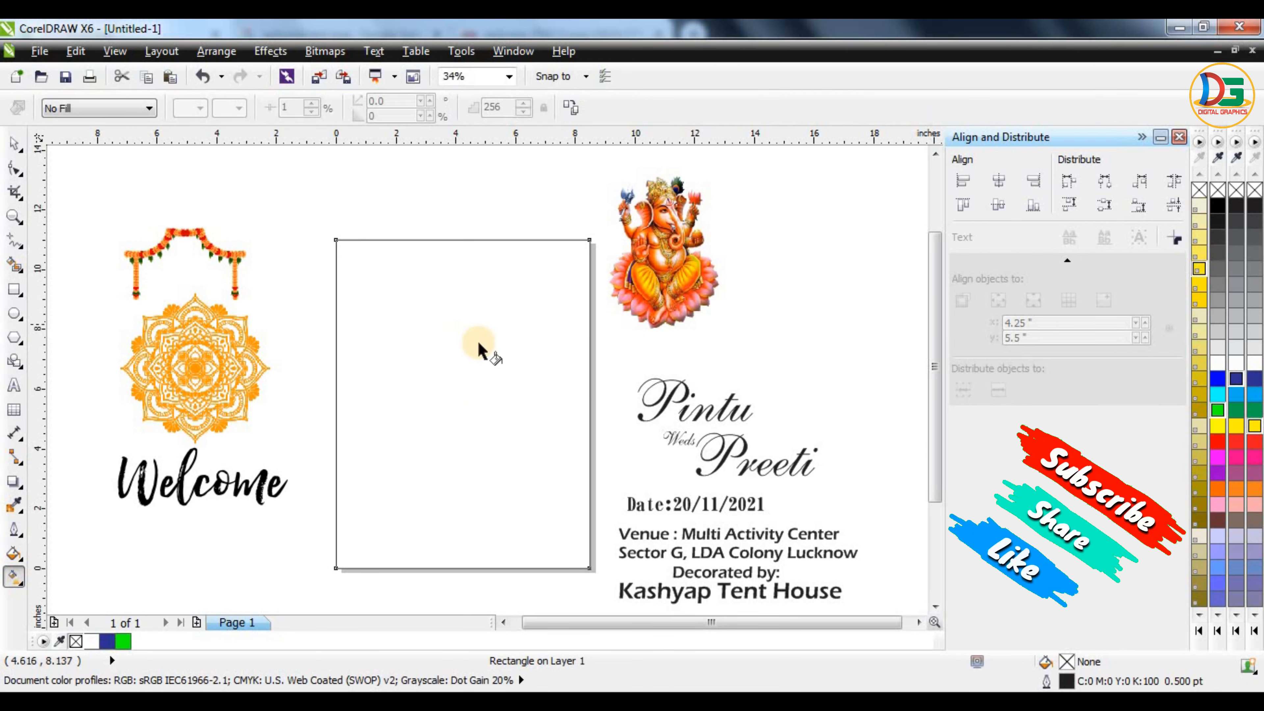
{"action": "left_click_drag", "start_coordinate": [478, 342], "coordinate": [471, 590]}
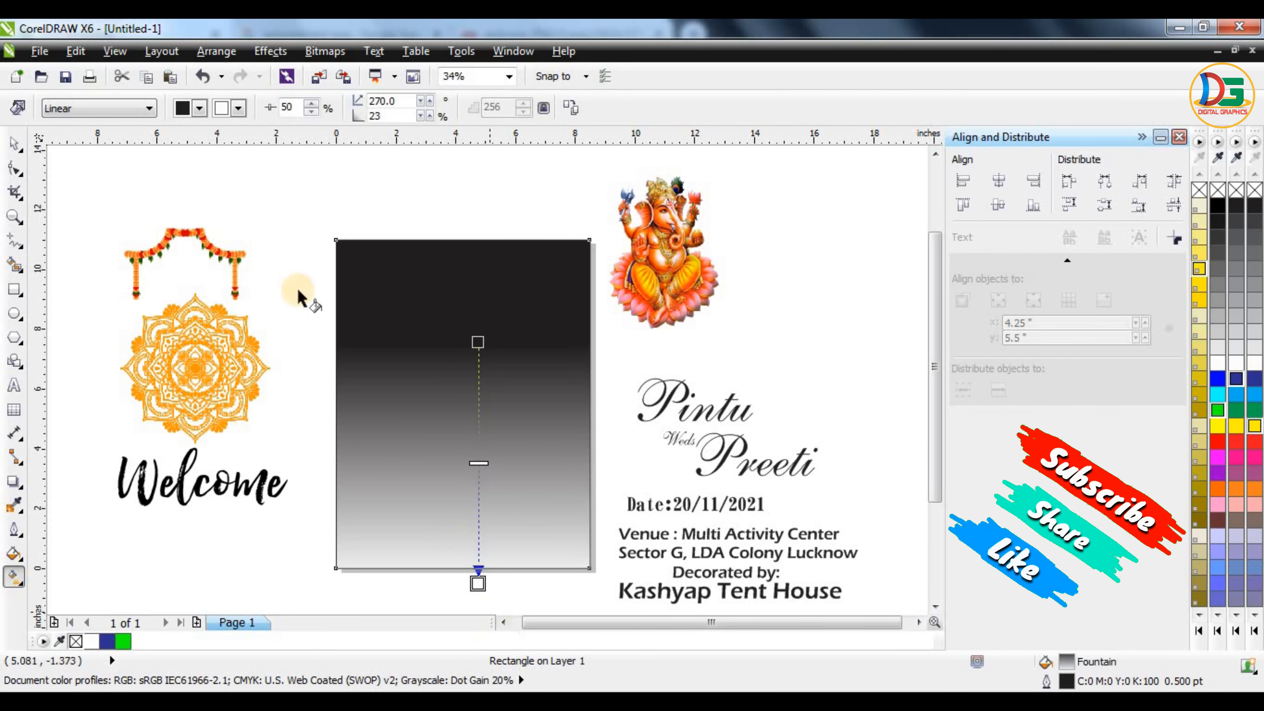
{"action": "left_click", "coordinate": [200, 108]}
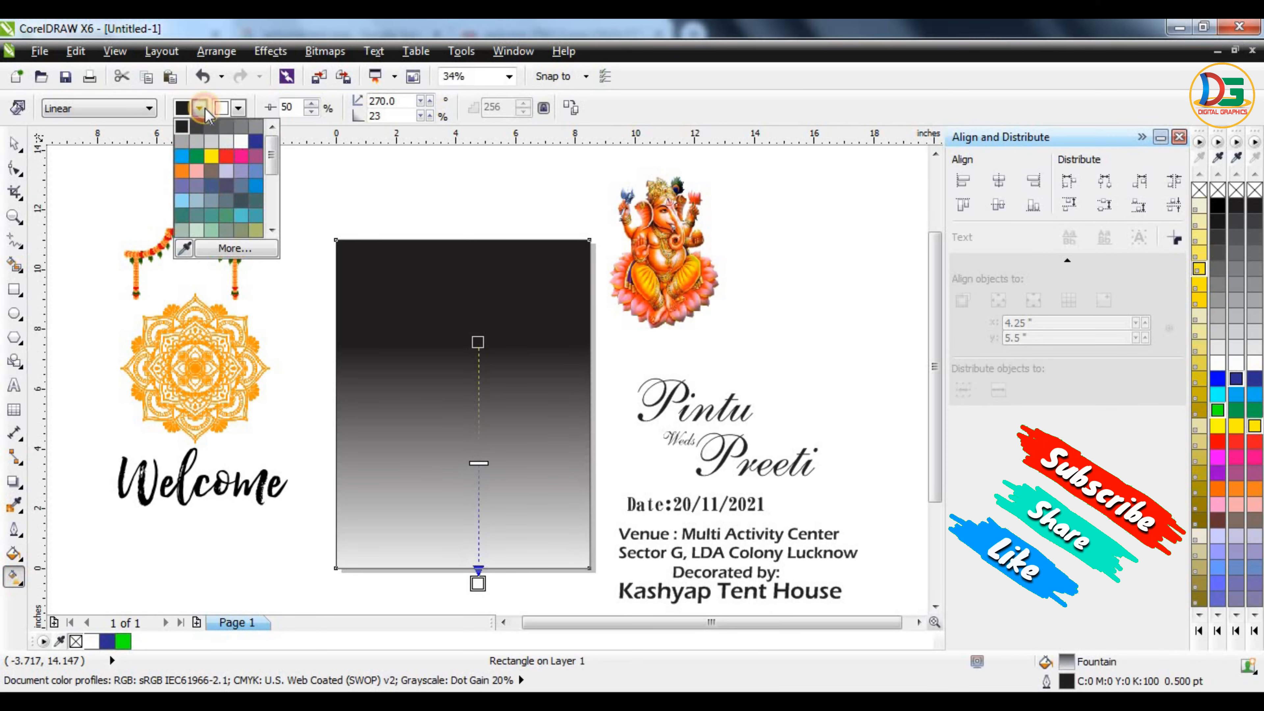
{"action": "left_click", "coordinate": [149, 110]}
{"action": "left_click", "coordinate": [135, 110]}
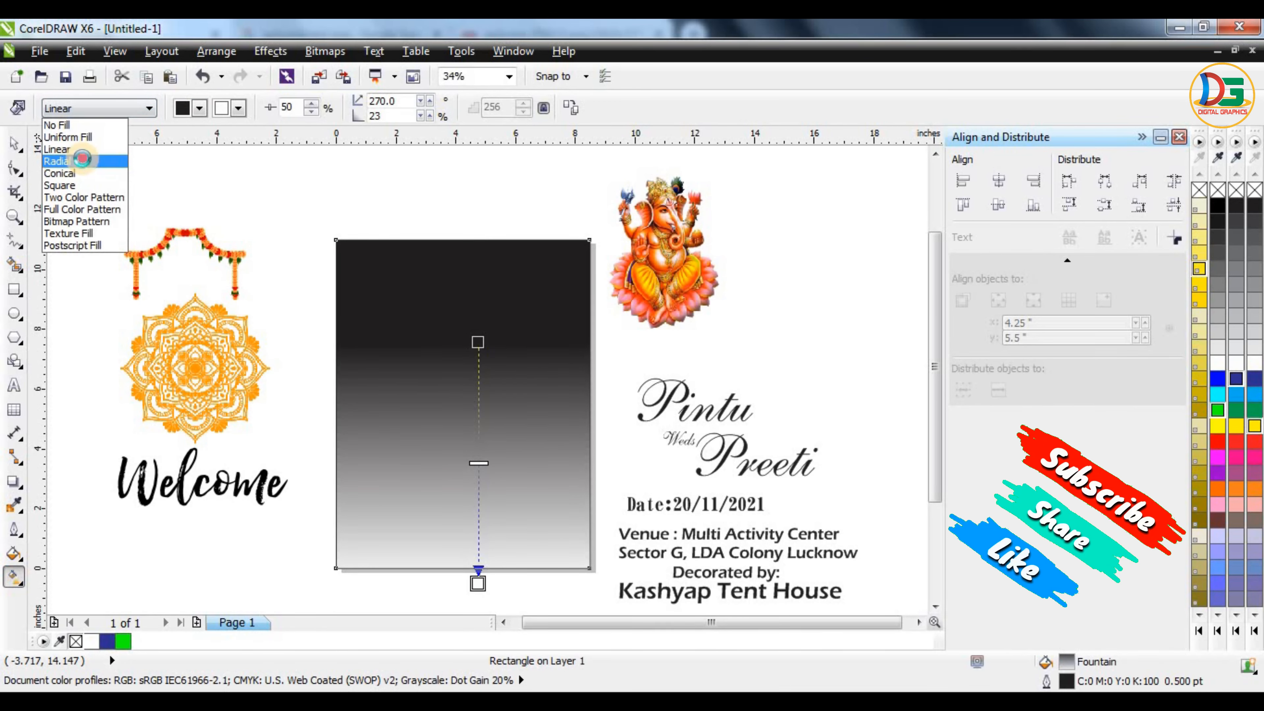
{"action": "left_click", "coordinate": [82, 160]}
{"action": "scroll", "coordinate": [444, 448], "scroll_direction": "down", "scroll_amount": 3}
{"action": "scroll", "coordinate": [442, 468], "scroll_direction": "up", "scroll_amount": 2}
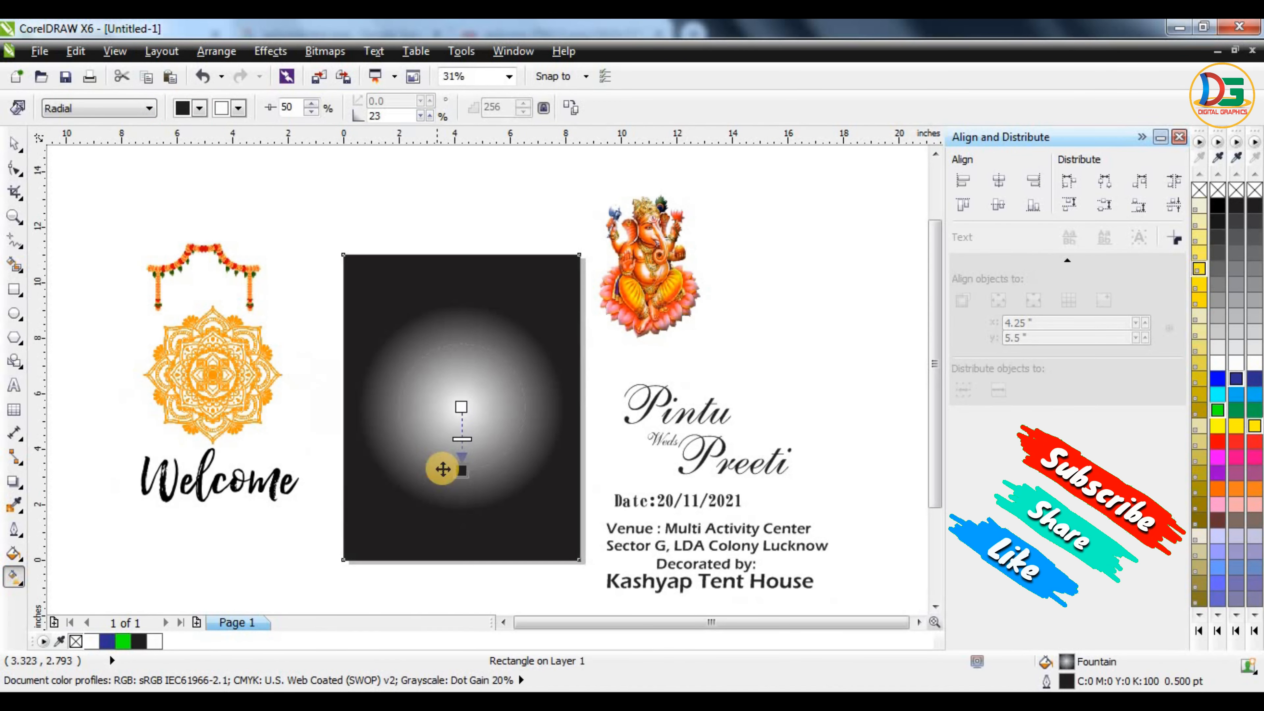
{"action": "left_click_drag", "start_coordinate": [461, 472], "coordinate": [461, 568]}
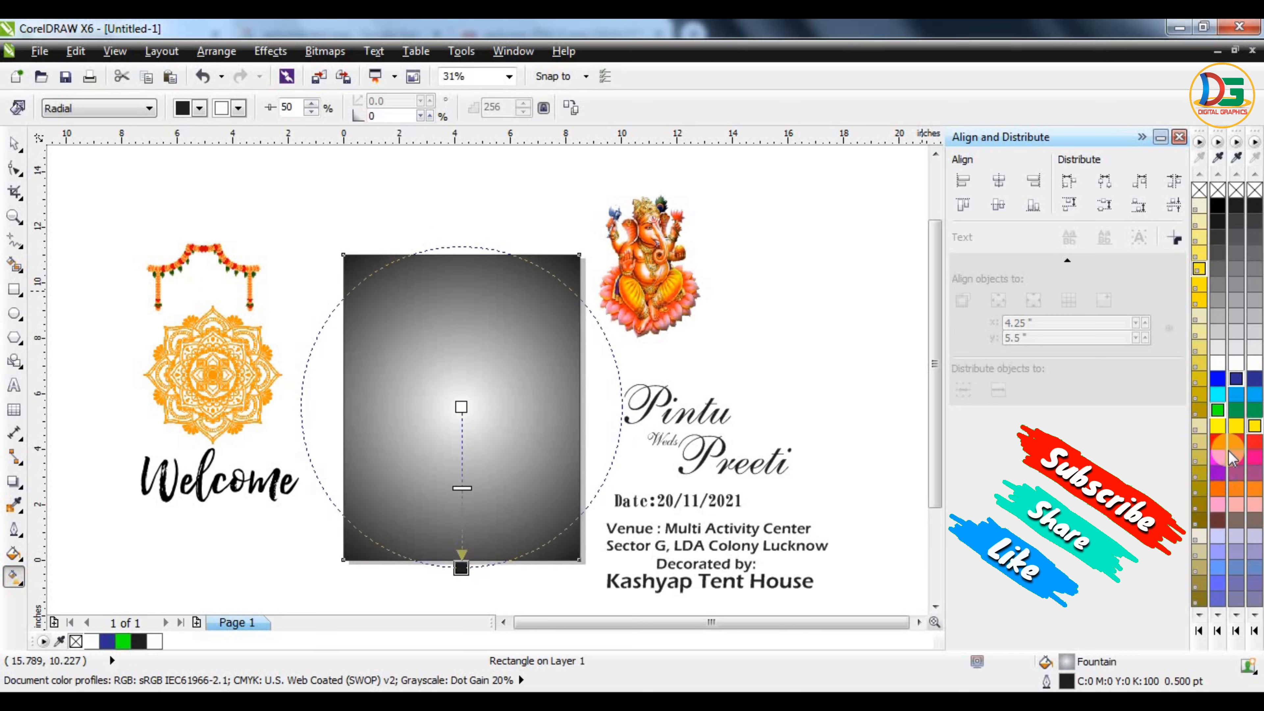
Step: Colour the radial gradient bright red at its centre and a darker red shade at its outer end
{"action": "left_click_drag", "start_coordinate": [1235, 442], "coordinate": [582, 449]}
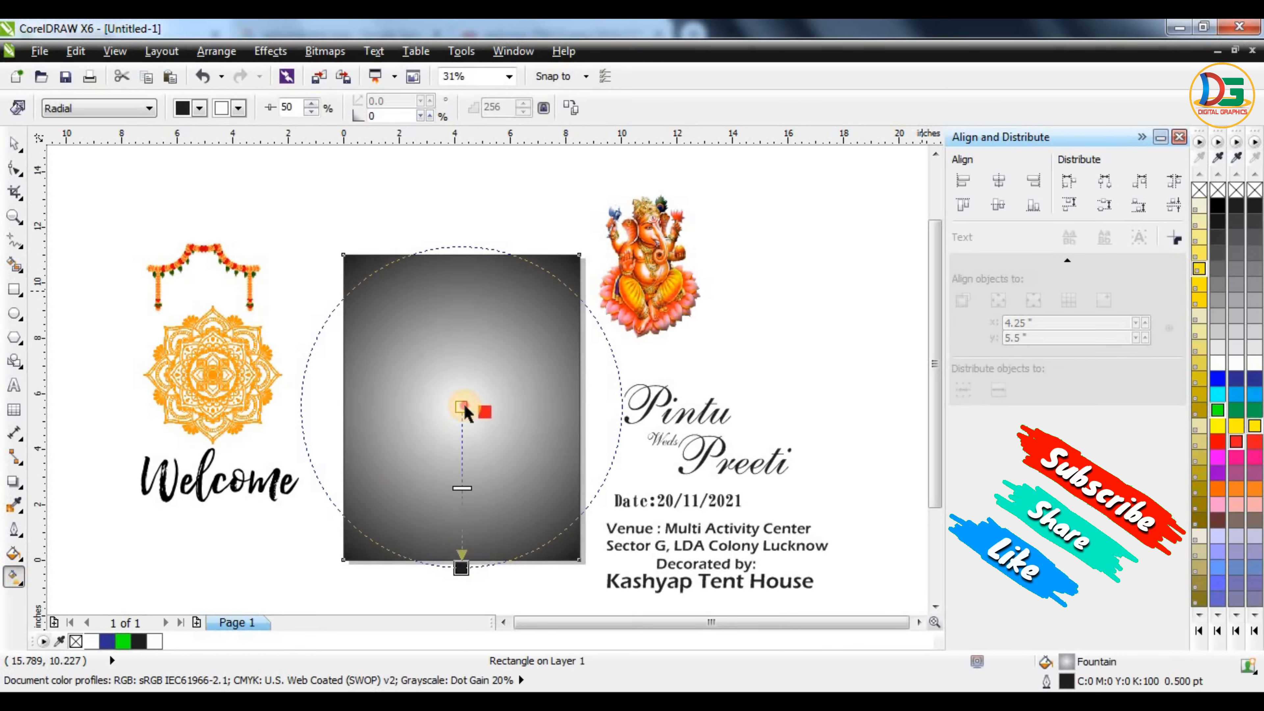
{"action": "left_click_drag", "start_coordinate": [465, 406], "coordinate": [462, 407]}
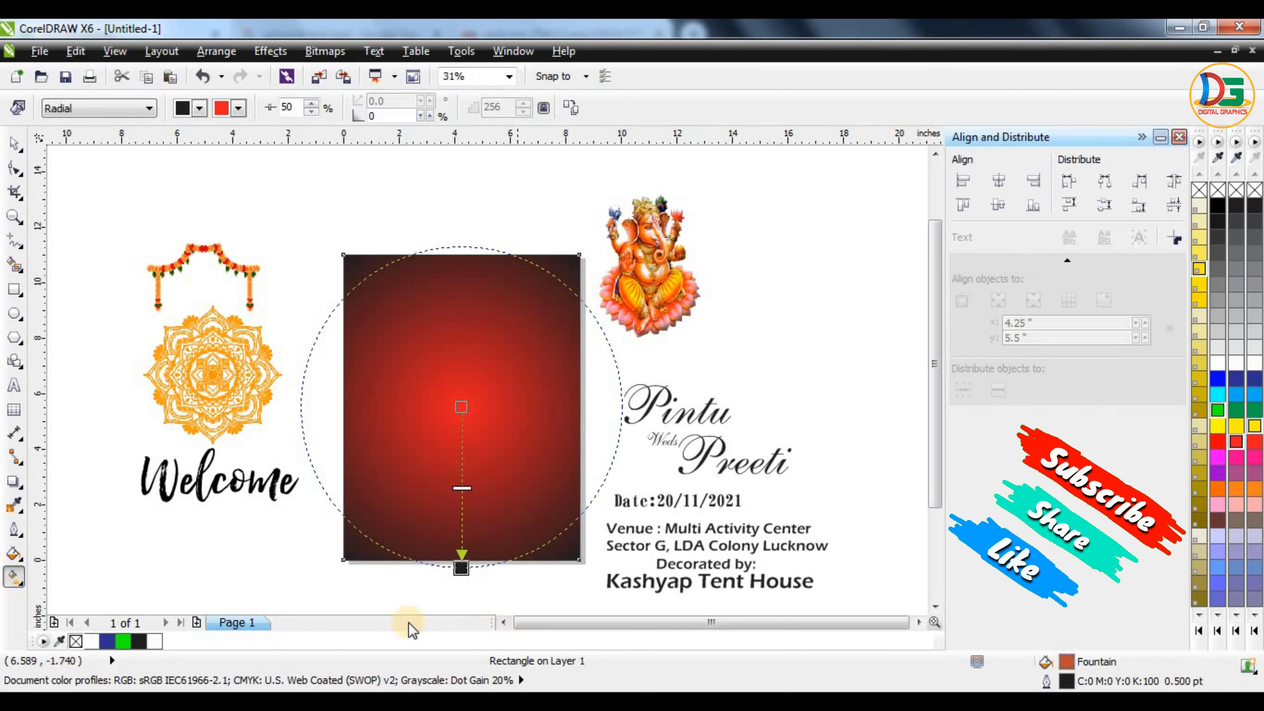
{"action": "left_click", "coordinate": [451, 569]}
{"action": "left_click", "coordinate": [1256, 442]}
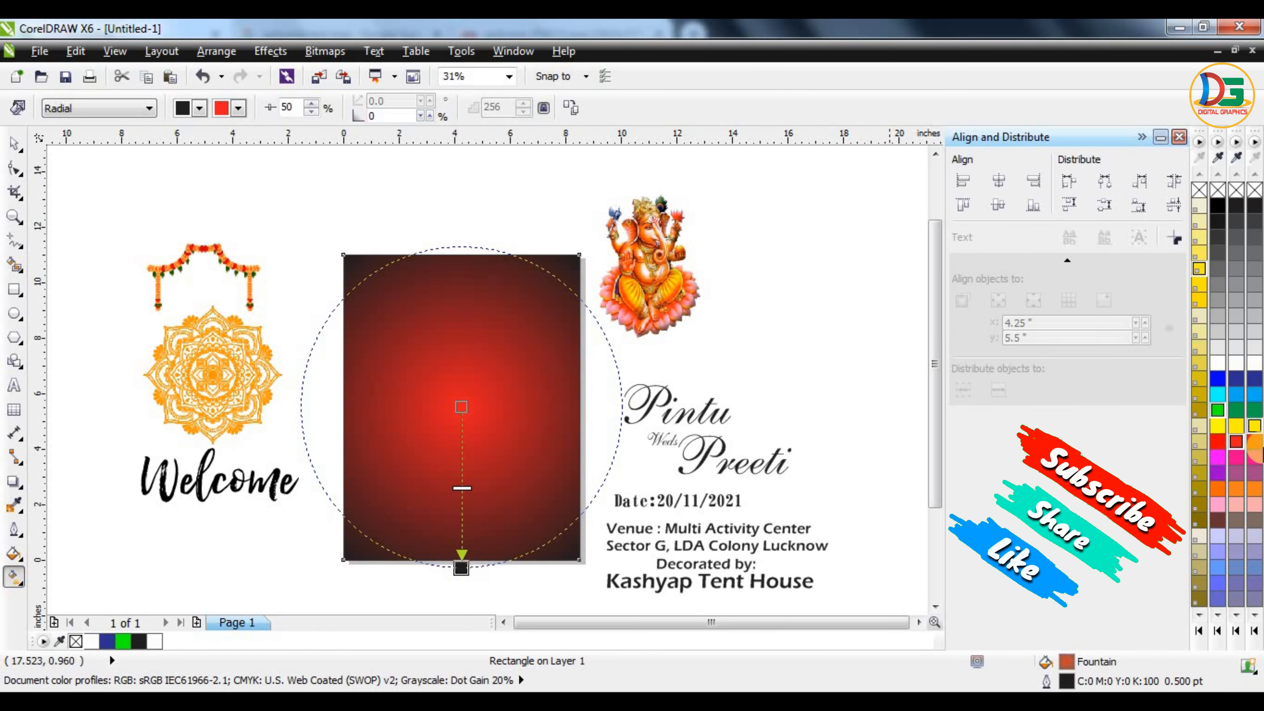
{"action": "left_click", "coordinate": [1238, 445]}
{"action": "left_click_drag", "start_coordinate": [1239, 449], "coordinate": [1219, 495]}
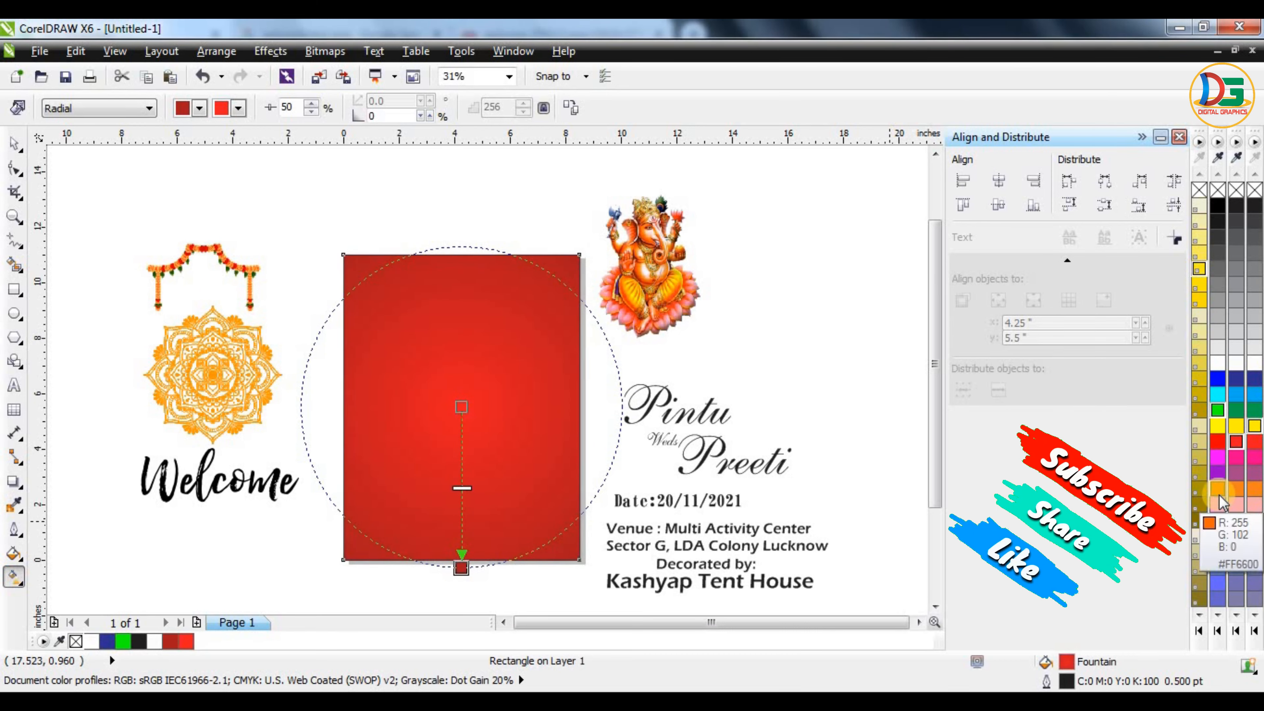
Step: Reduce the gradient's radius and apply a darker shade of the document palette's red to its outer end
{"action": "left_click", "coordinate": [466, 566]}
{"action": "left_click_drag", "start_coordinate": [466, 567], "coordinate": [459, 536]}
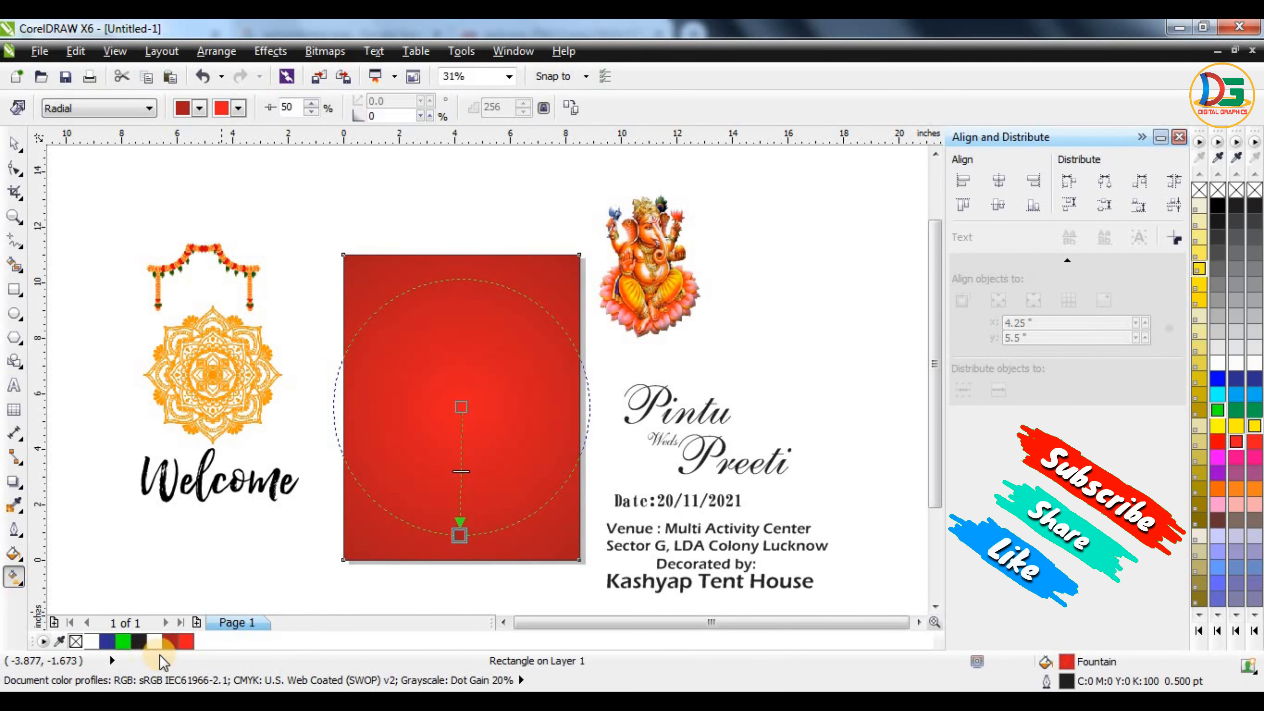
{"action": "left_click", "coordinate": [189, 639]}
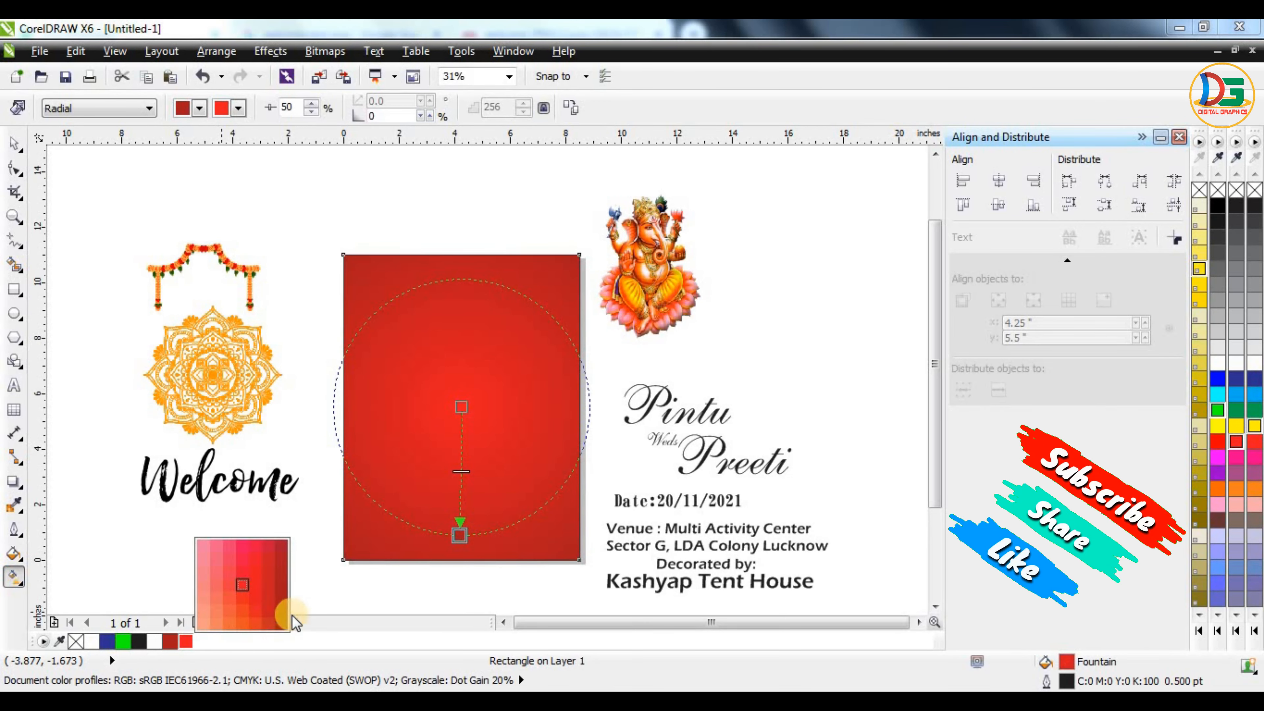
{"action": "left_click", "coordinate": [279, 610]}
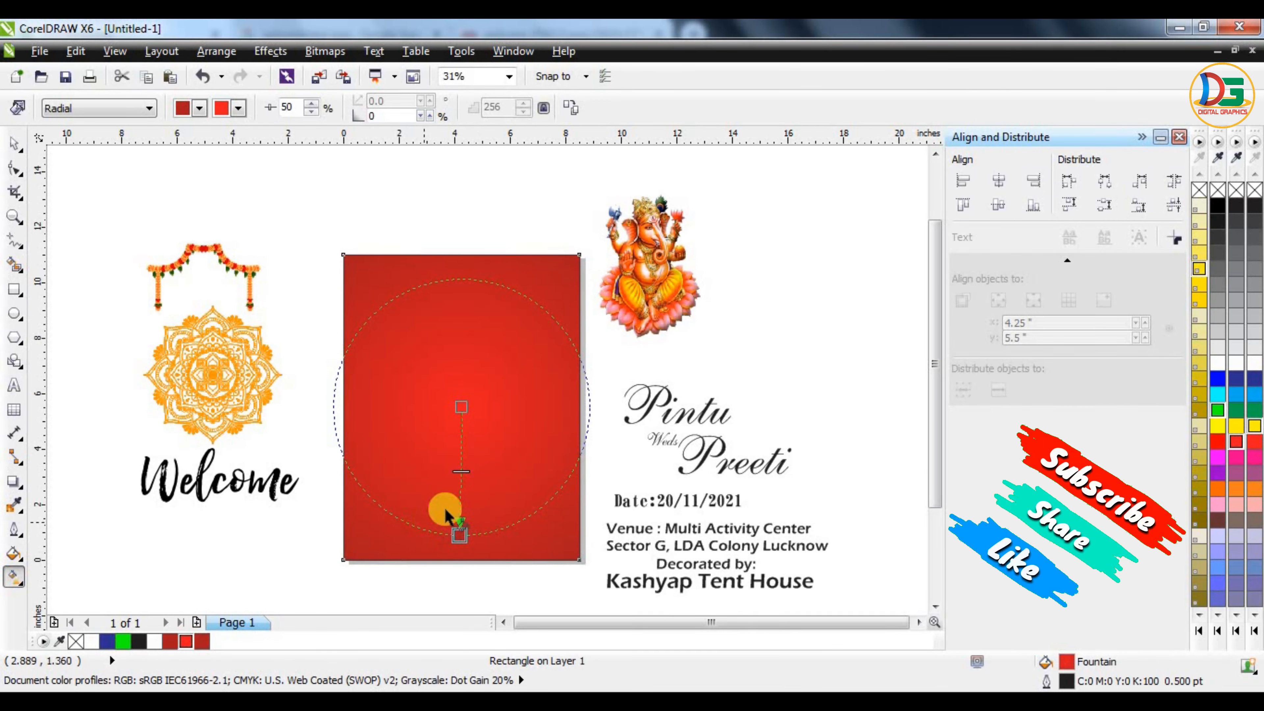
Step: Check the CMYK values of the gradient's outer colour in the Select Color dialog and close it without changes
{"action": "scroll", "coordinate": [422, 527], "scroll_direction": "up", "scroll_amount": 2}
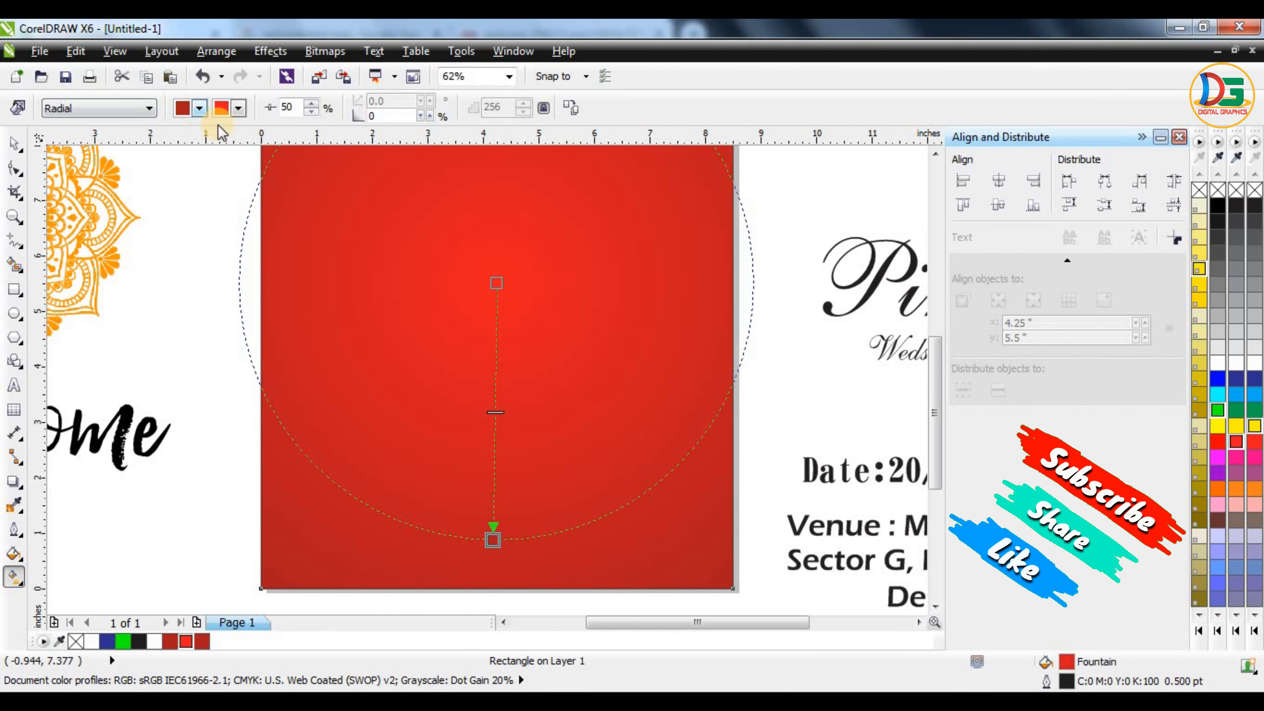
{"action": "left_click", "coordinate": [200, 109]}
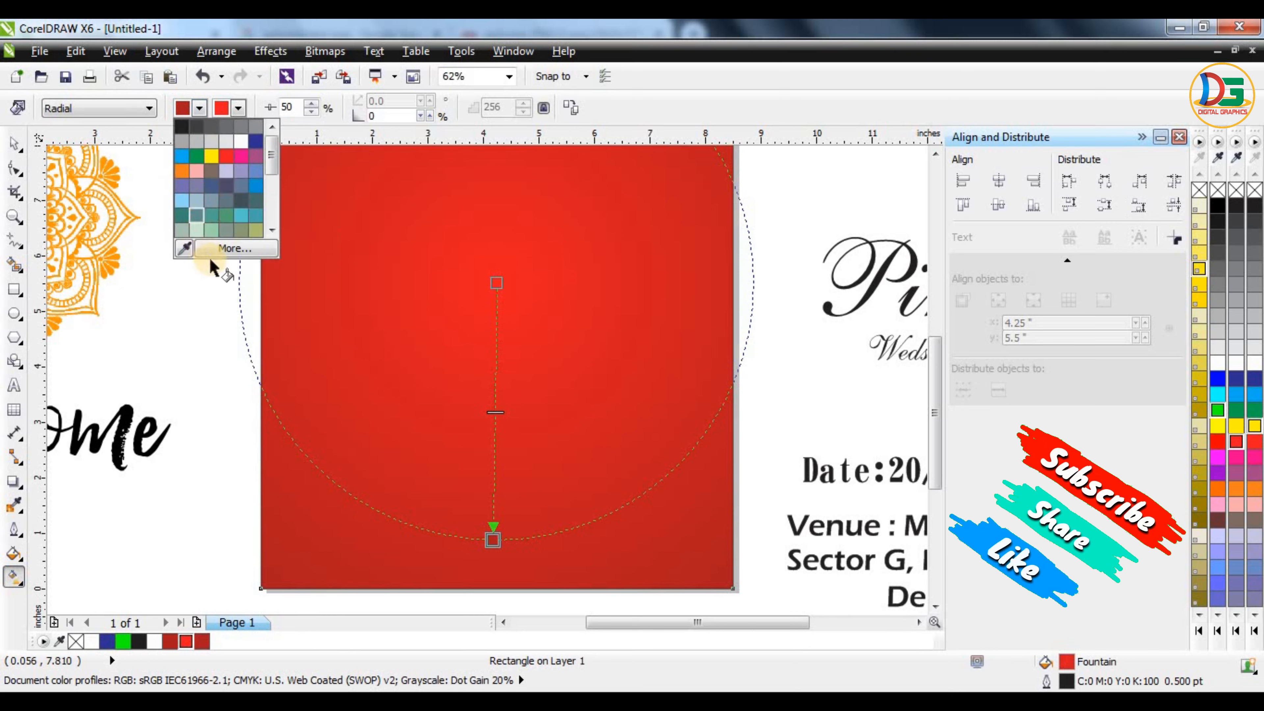
{"action": "left_click", "coordinate": [221, 249]}
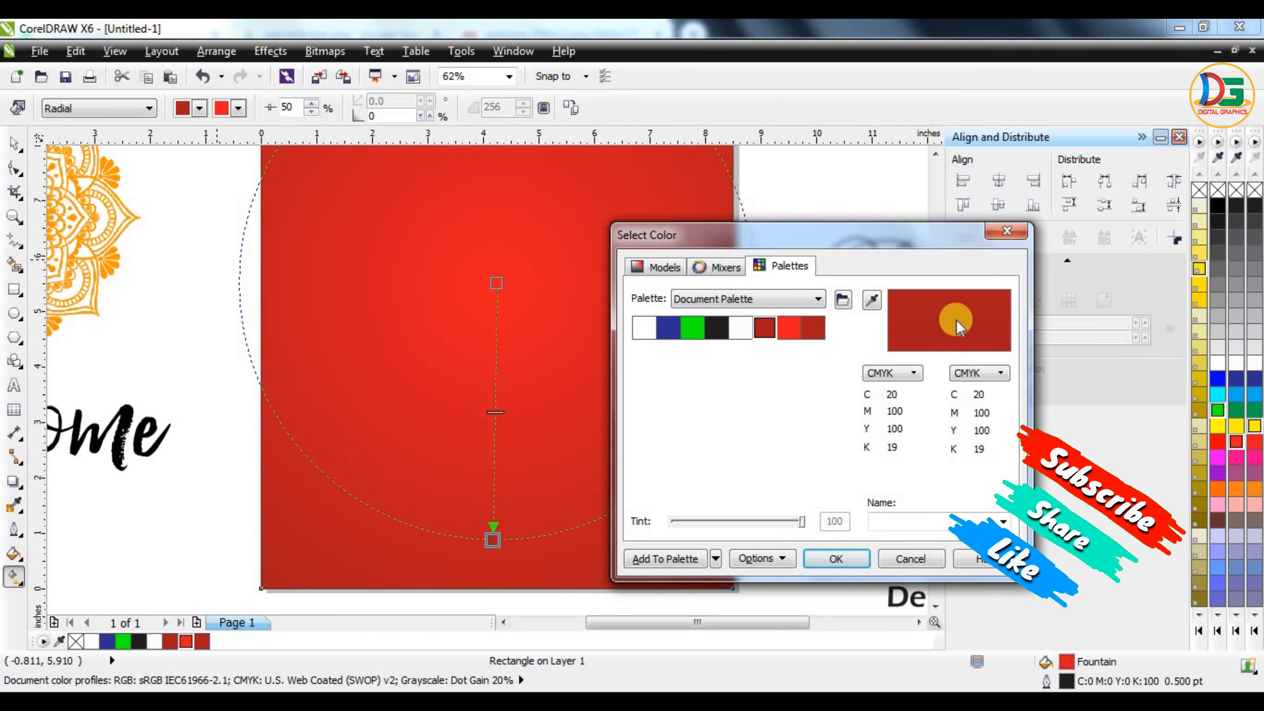
{"action": "left_click", "coordinate": [1007, 230]}
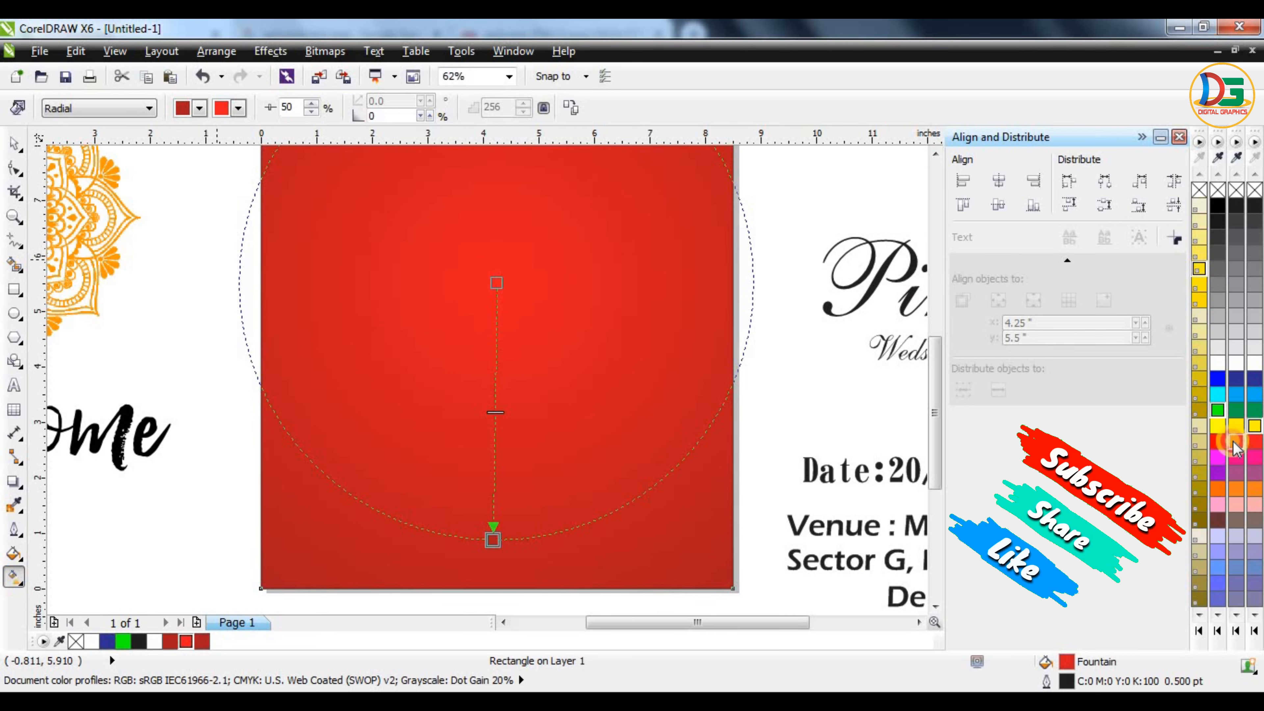
Step: Shrink the gradient's radius further and set its outer end to a very dark maroon shade of the document's dark red
{"action": "left_click_drag", "start_coordinate": [1238, 449], "coordinate": [1217, 499]}
{"action": "scroll", "coordinate": [743, 473], "scroll_direction": "down", "scroll_amount": 5}
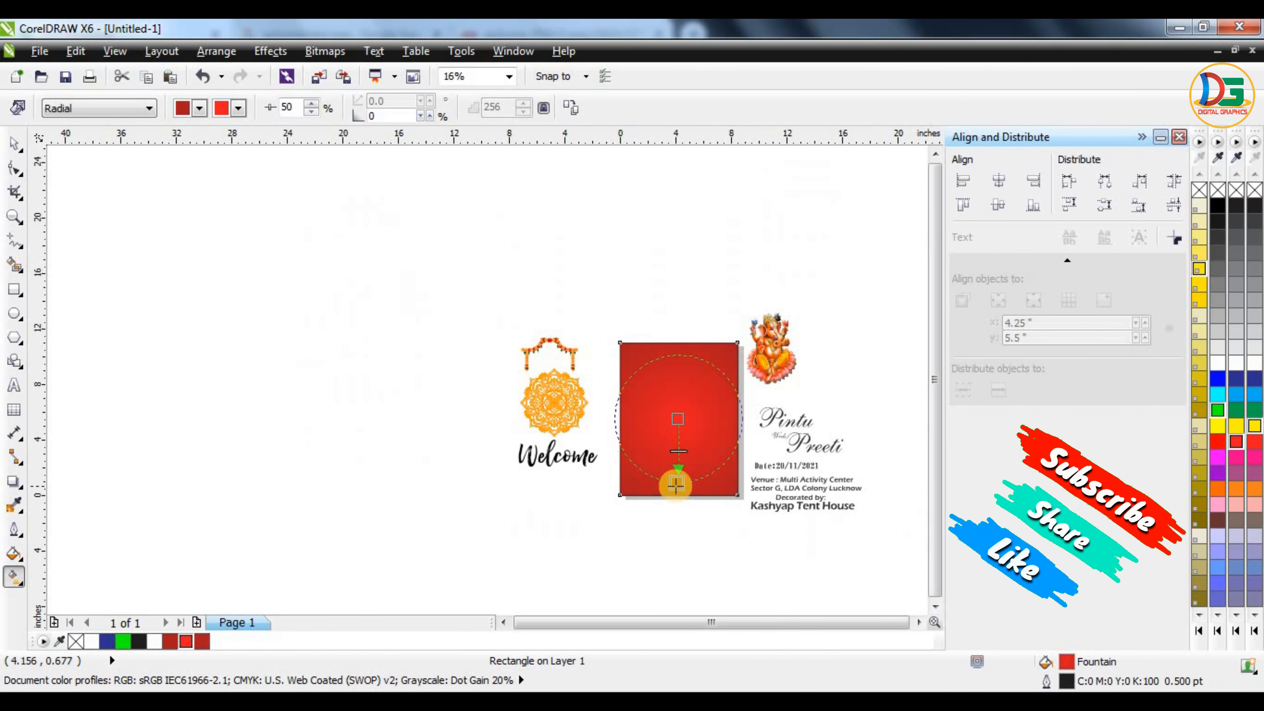
{"action": "left_click_drag", "start_coordinate": [676, 483], "coordinate": [677, 469]}
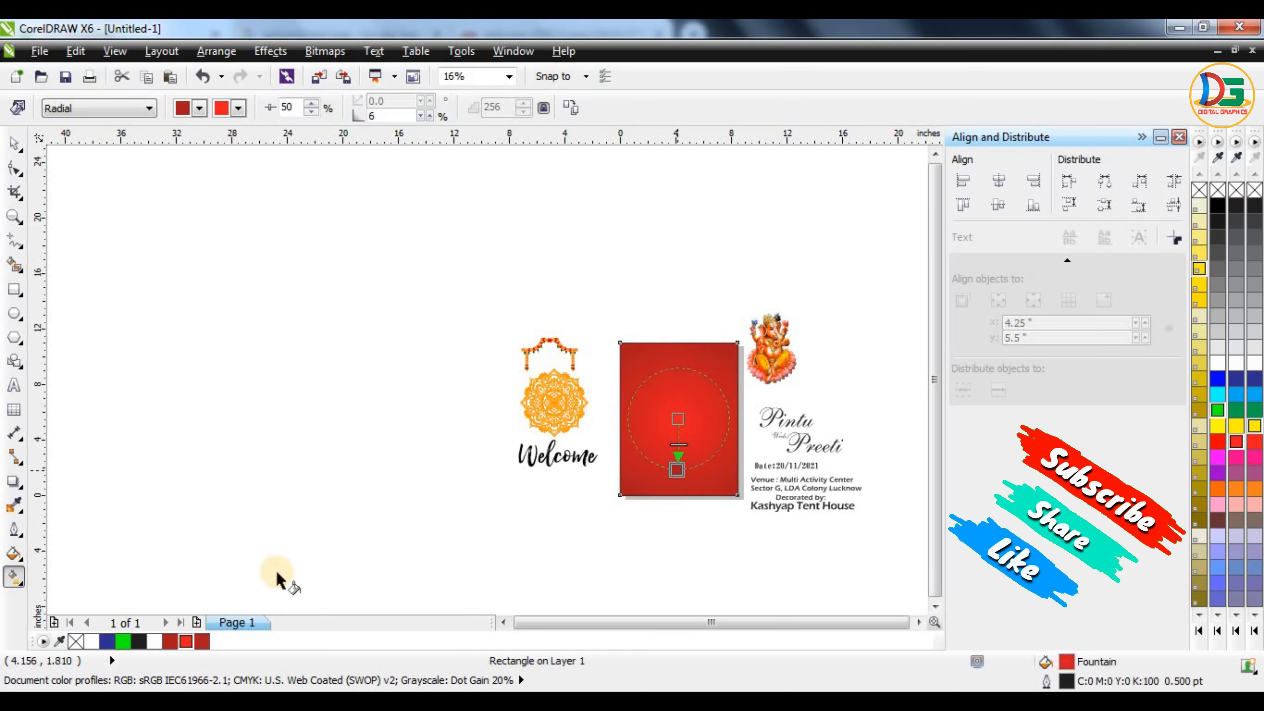
{"action": "left_click", "coordinate": [175, 640]}
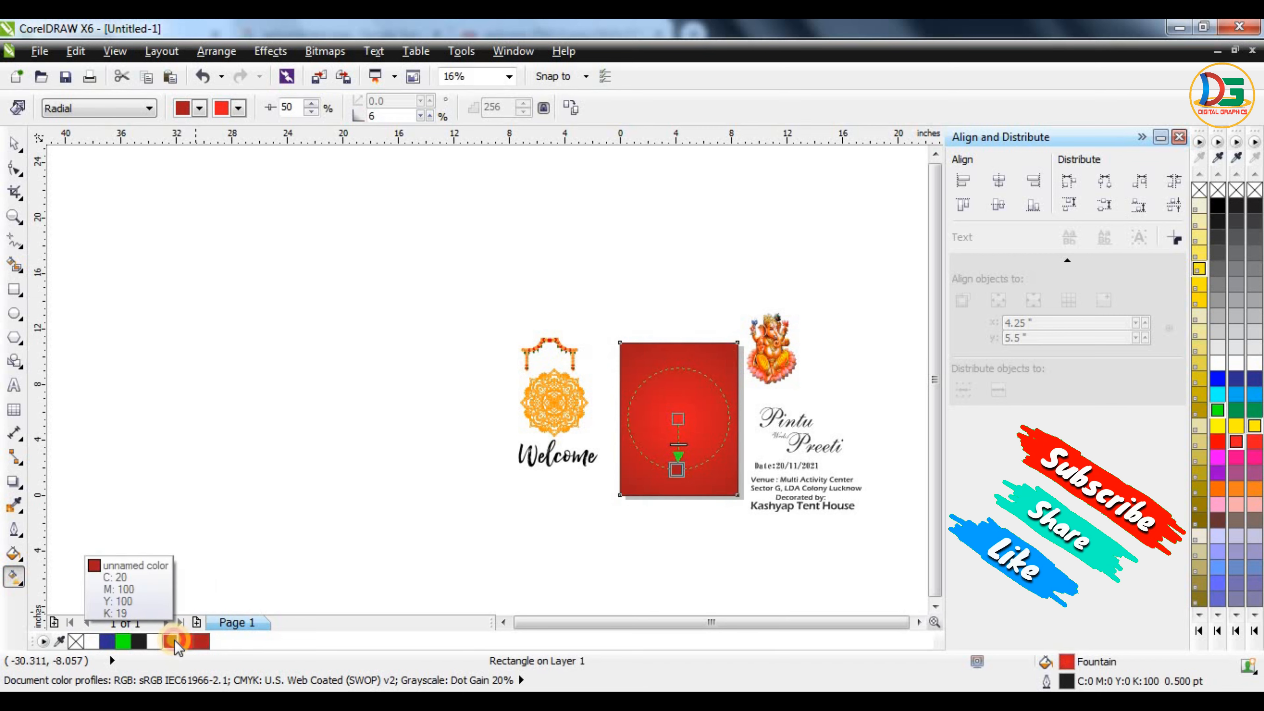
{"action": "left_click", "coordinate": [175, 642]}
{"action": "left_click_drag", "start_coordinate": [178, 647], "coordinate": [265, 589]}
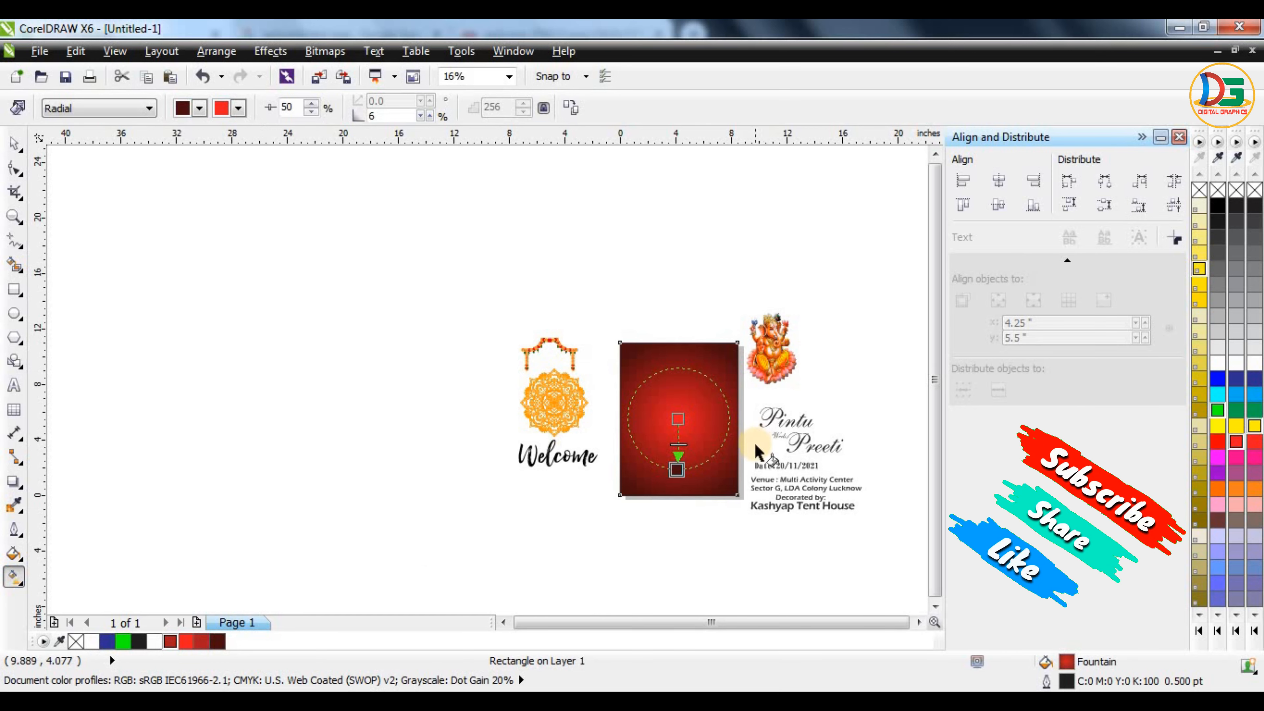
Step: Enlarge the radial gradient to about the rectangle's width and reapply red to its centre
{"action": "scroll", "coordinate": [644, 280], "scroll_direction": "up", "scroll_amount": 3}
{"action": "scroll", "coordinate": [660, 244], "scroll_direction": "down", "scroll_amount": 2}
{"action": "left_click_drag", "start_coordinate": [604, 448], "coordinate": [615, 468]}
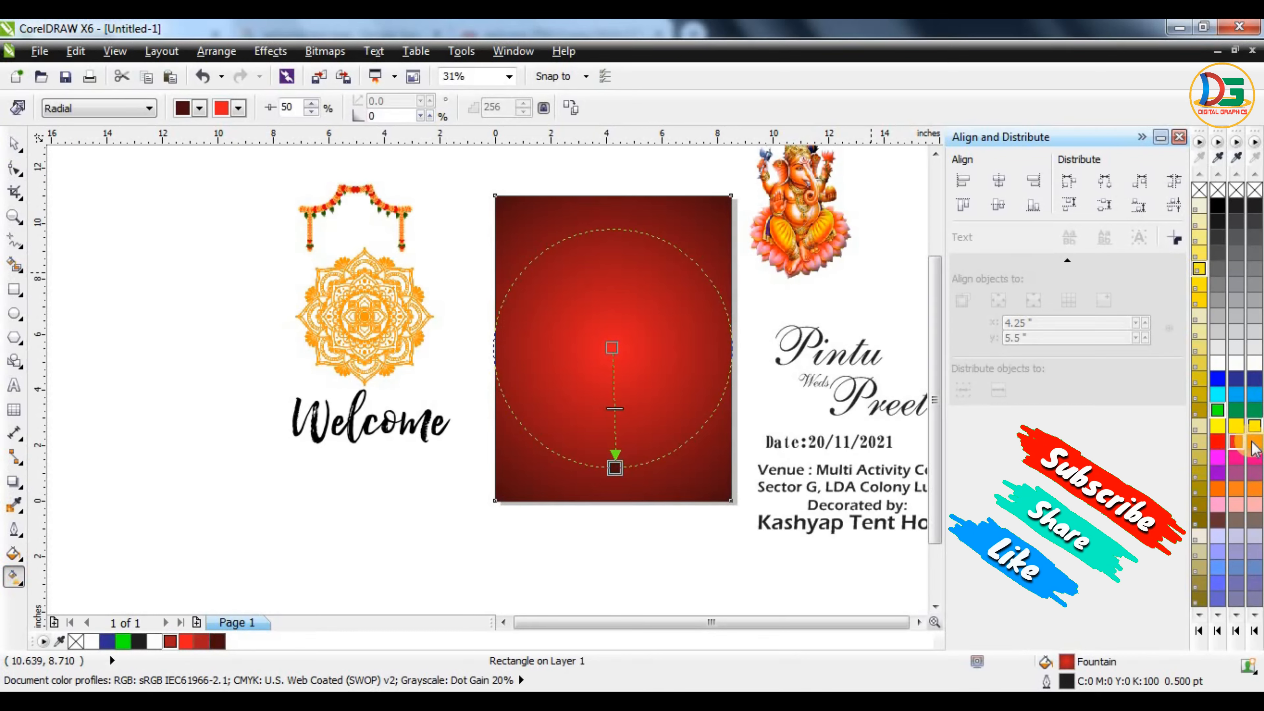
{"action": "left_click", "coordinate": [617, 349]}
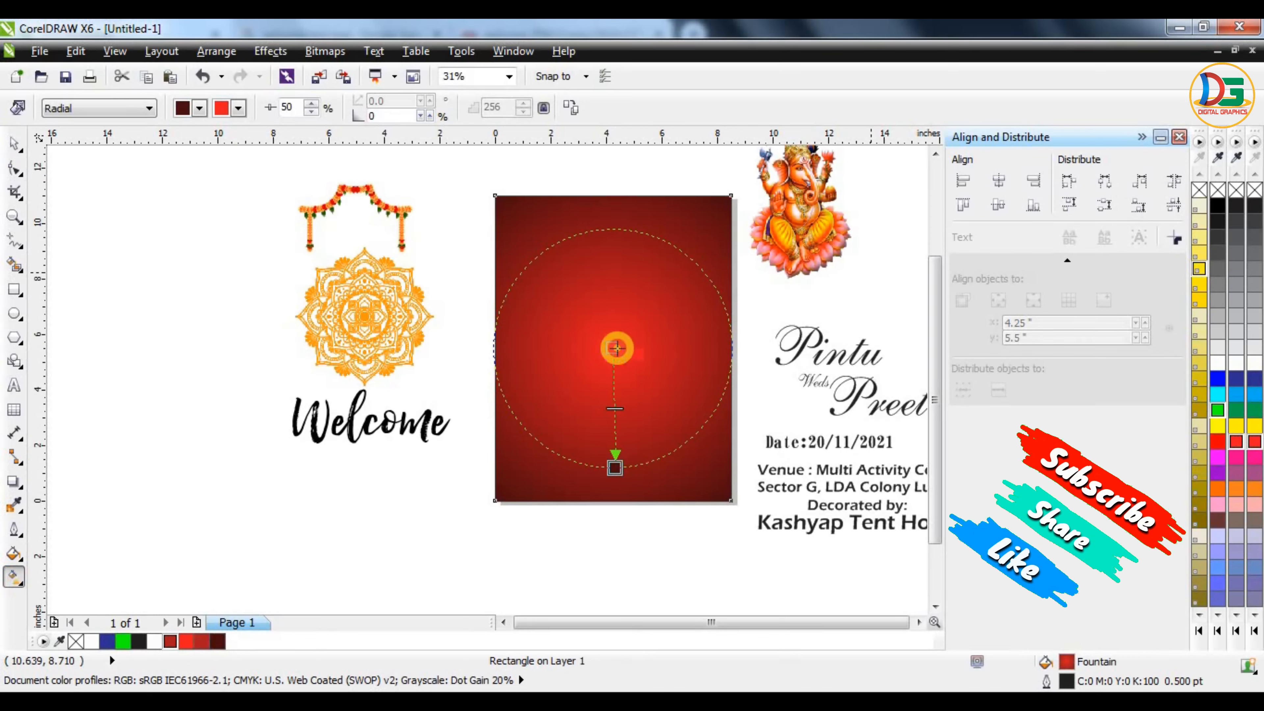
Step: Remove the outline from the red gradient rectangle by setting its outline width to None
{"action": "left_click", "coordinate": [16, 144]}
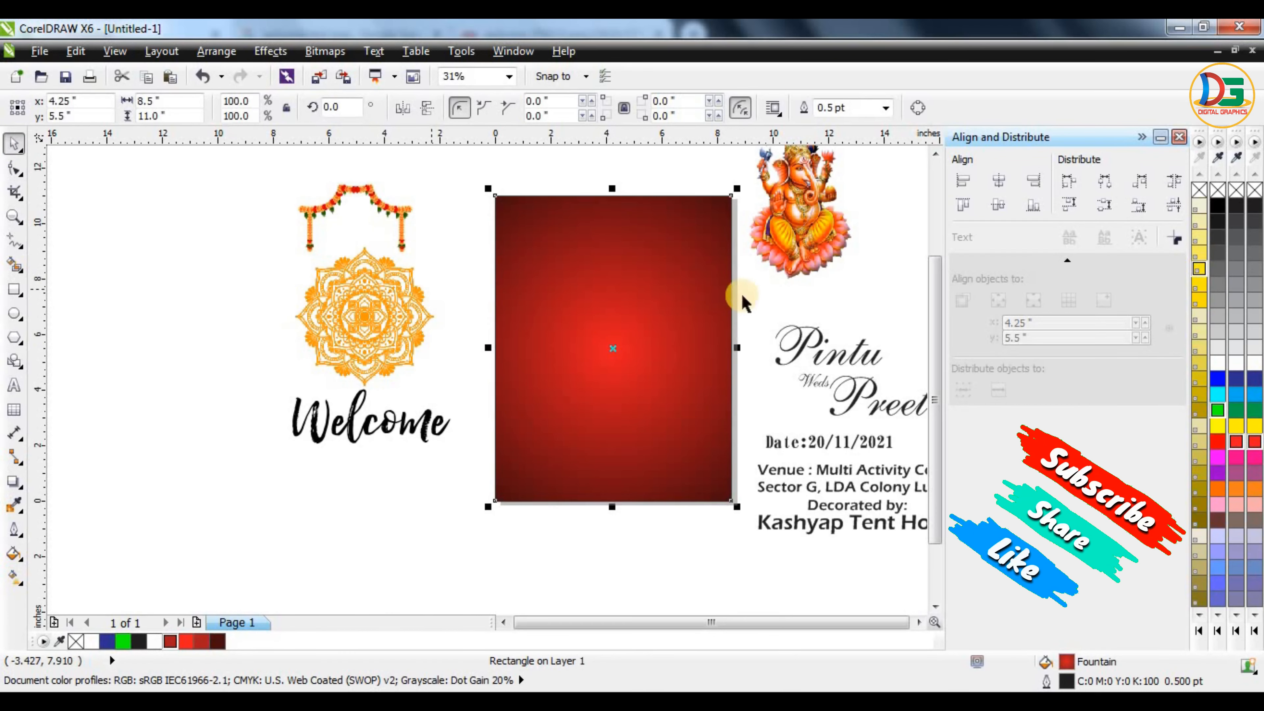
{"action": "left_click", "coordinate": [584, 209]}
{"action": "scroll", "coordinate": [584, 209], "scroll_direction": "up", "scroll_amount": 2}
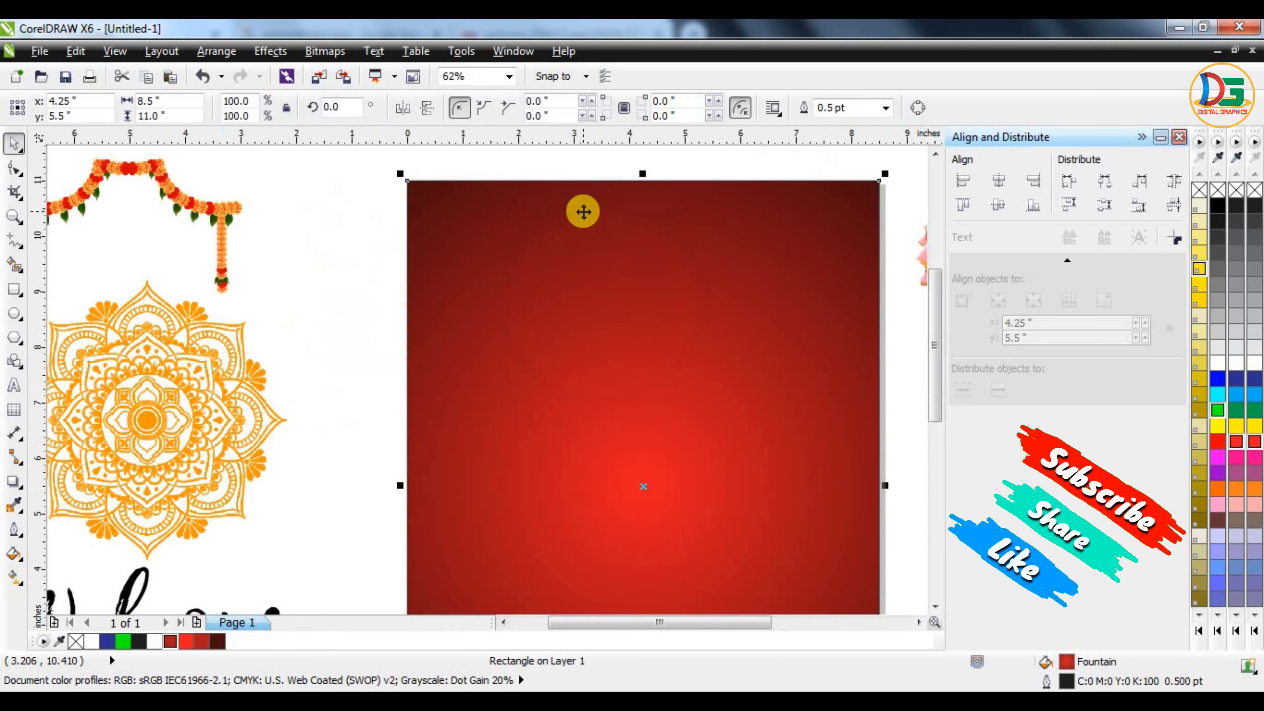
{"action": "left_click", "coordinate": [886, 109]}
{"action": "left_click", "coordinate": [863, 124]}
{"action": "scroll", "coordinate": [567, 191], "scroll_direction": "down", "scroll_amount": 2}
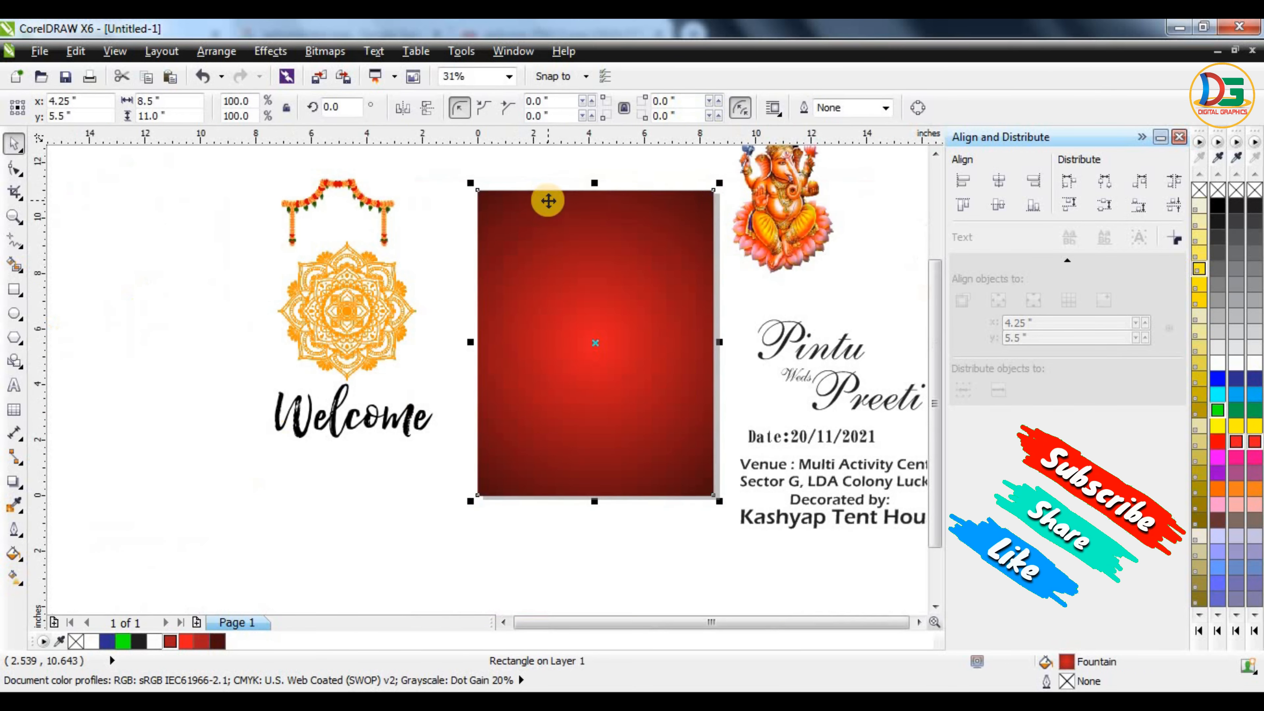
Step: Move the Ganesha image onto the upper part of the red rectangle and scale it down to about 2.33 by 3.73 inches
{"action": "left_click", "coordinate": [869, 202]}
{"action": "left_click_drag", "start_coordinate": [801, 233], "coordinate": [605, 301]}
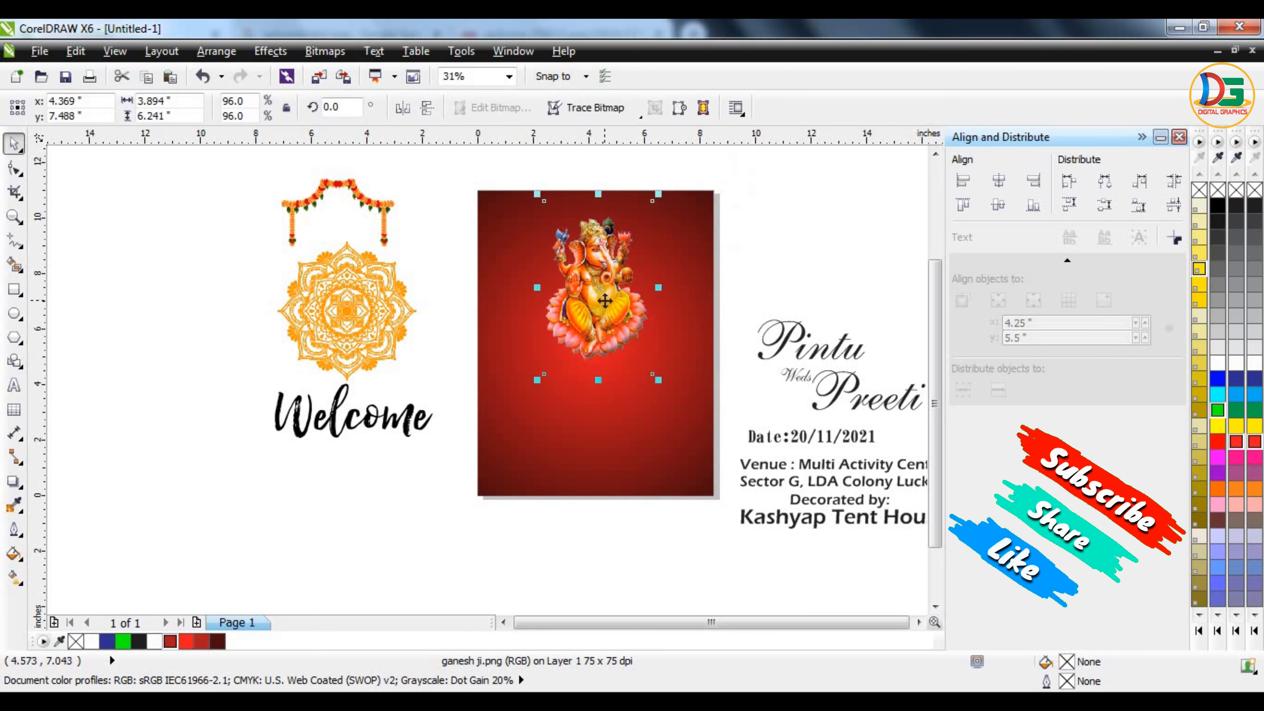
{"action": "scroll", "coordinate": [615, 252], "scroll_direction": "up", "scroll_amount": 2}
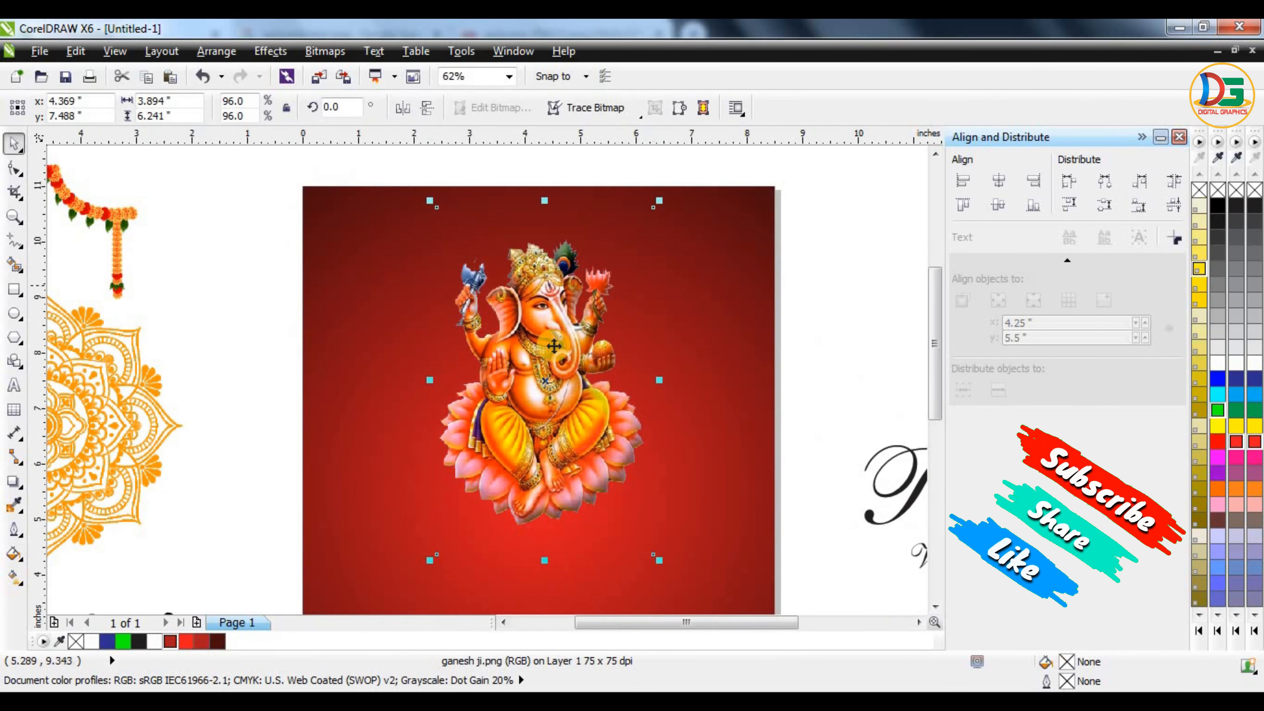
{"action": "scroll", "coordinate": [579, 308], "scroll_direction": "down", "scroll_amount": 2}
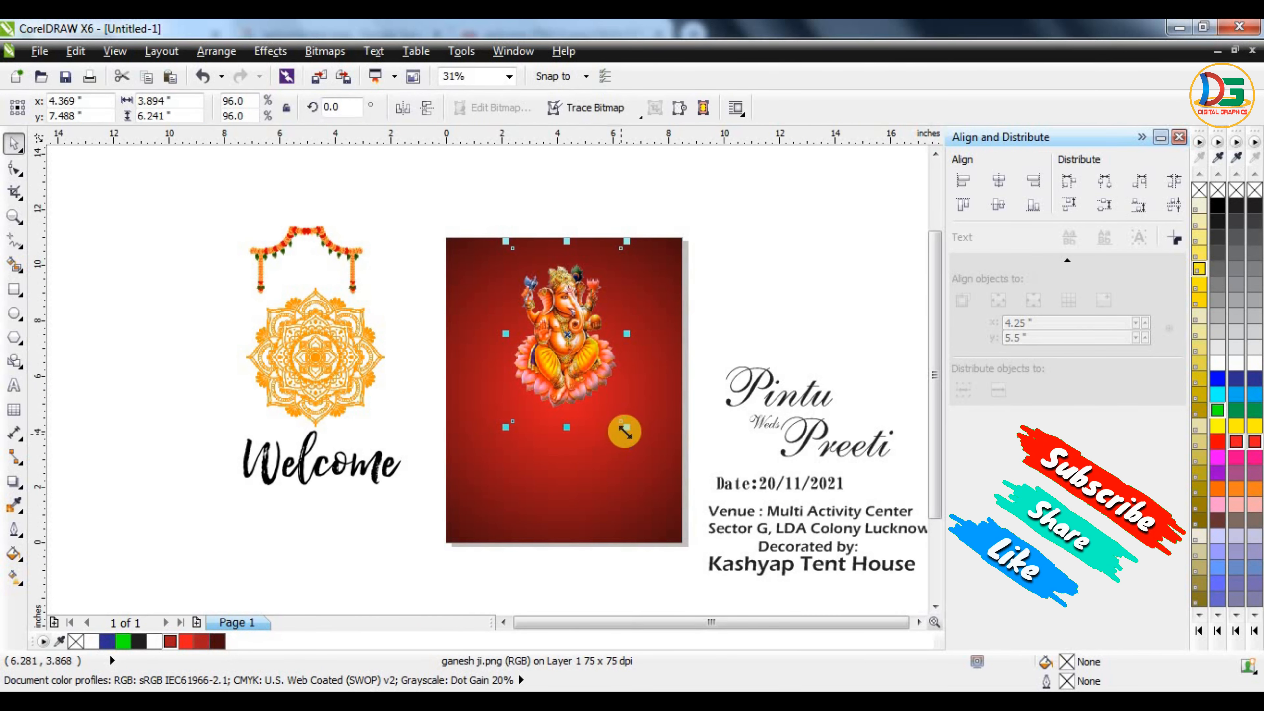
{"action": "left_click_drag", "start_coordinate": [628, 426], "coordinate": [577, 352]}
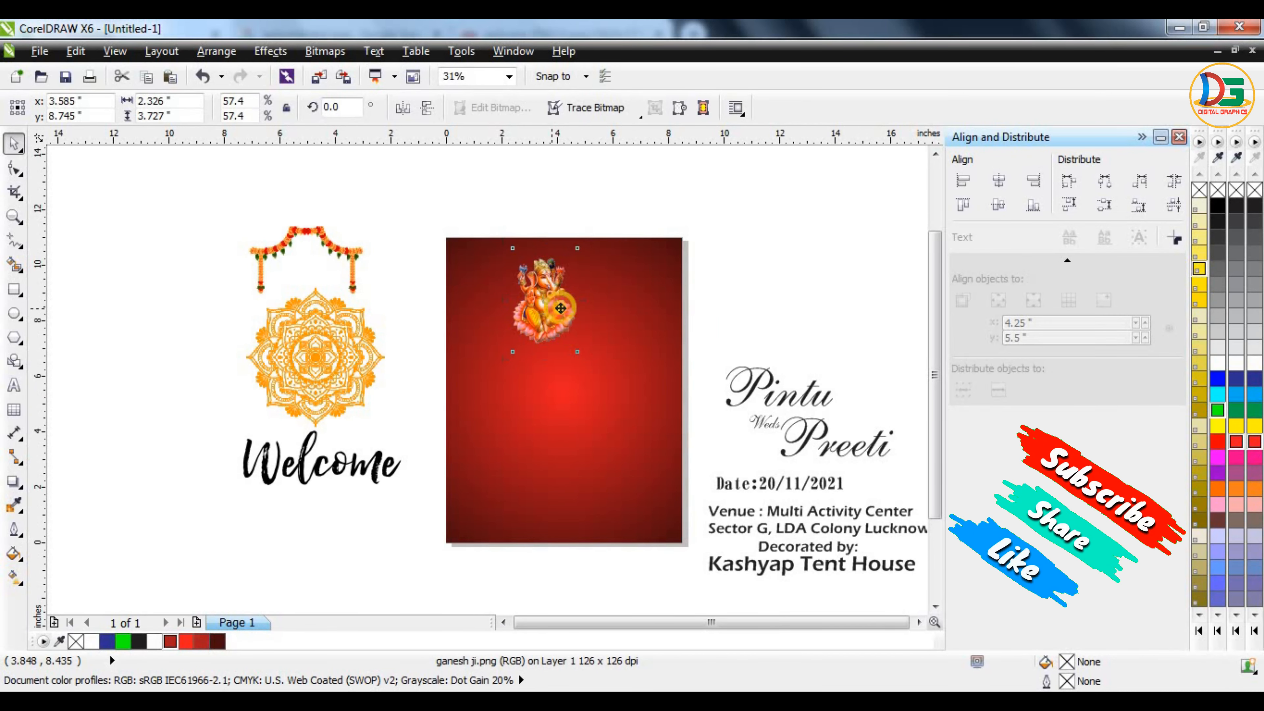
Step: Move the Ganesha image up near the rectangle's upper edge and centre it horizontally on the rectangle
{"action": "left_click_drag", "start_coordinate": [551, 308], "coordinate": [577, 301]}
{"action": "left_click", "coordinate": [667, 261], "text": "shift"}
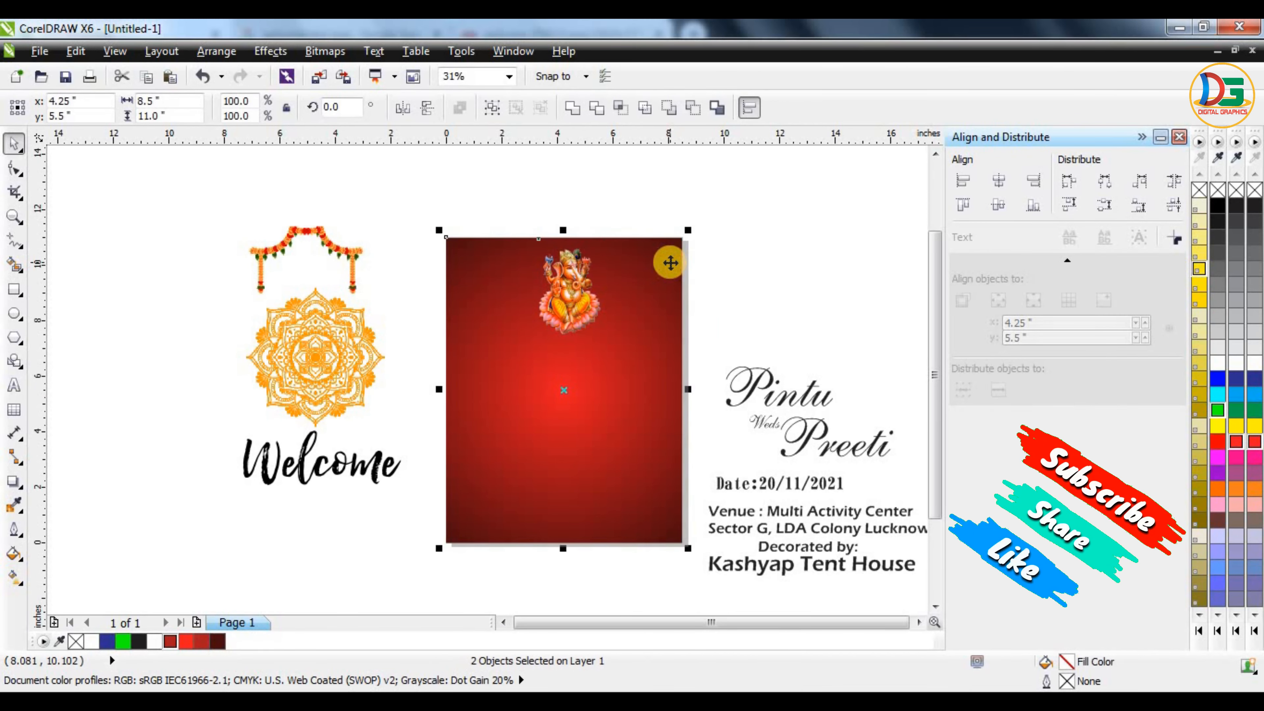
{"action": "key", "text": "Escape"}
{"action": "scroll", "coordinate": [569, 281], "scroll_direction": "up", "scroll_amount": 2}
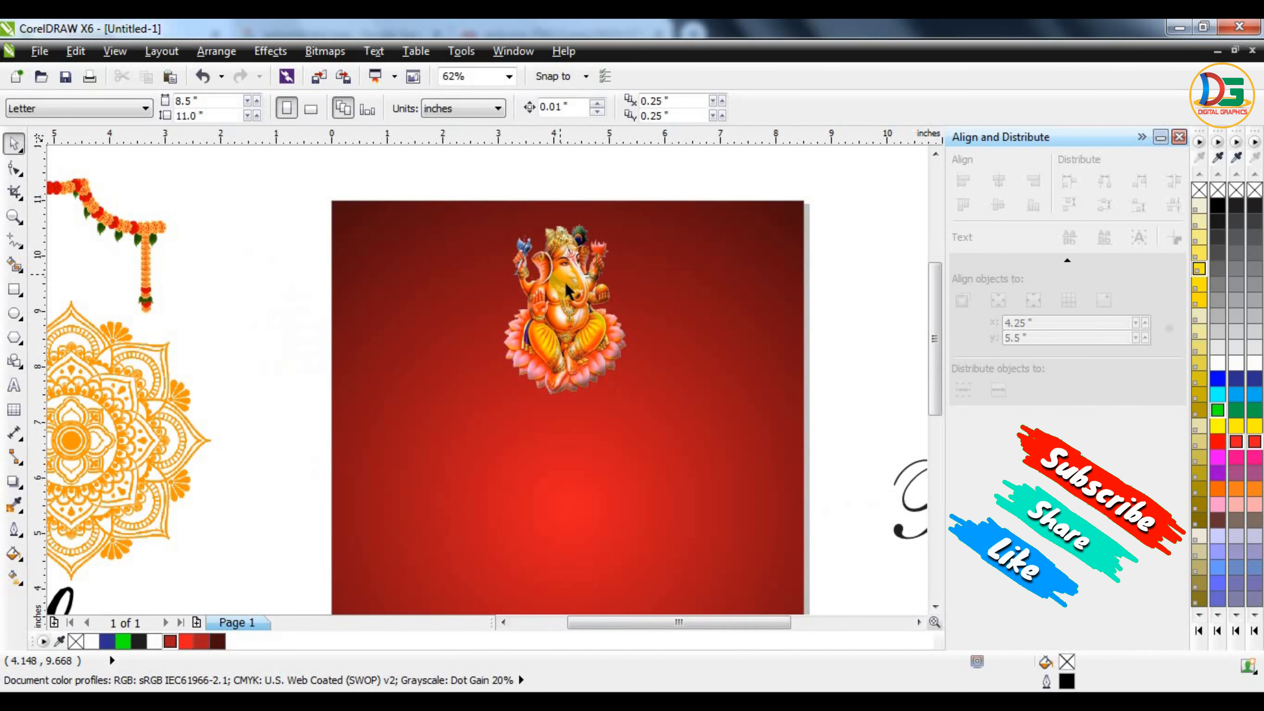
Step: Apply a downward linear transparency to the Ganesha image so its lotus base fades into the red background
{"action": "left_click", "coordinate": [574, 291]}
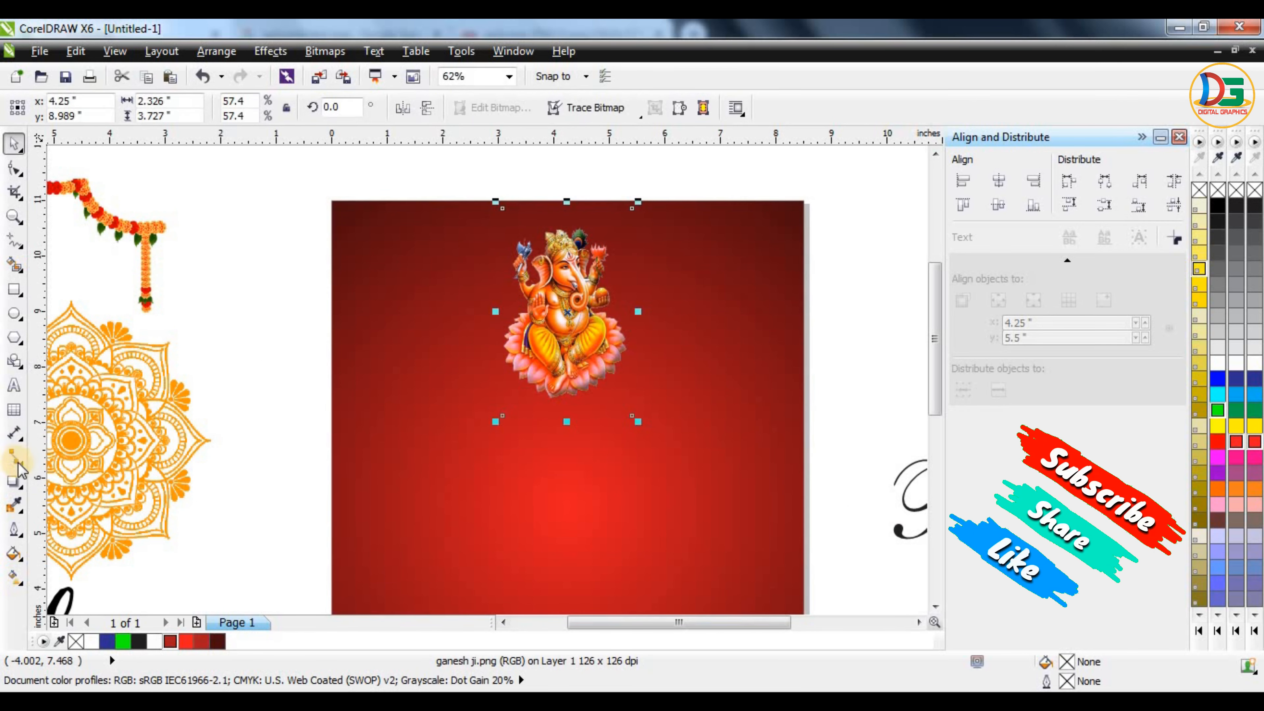
{"action": "left_click", "coordinate": [17, 481]}
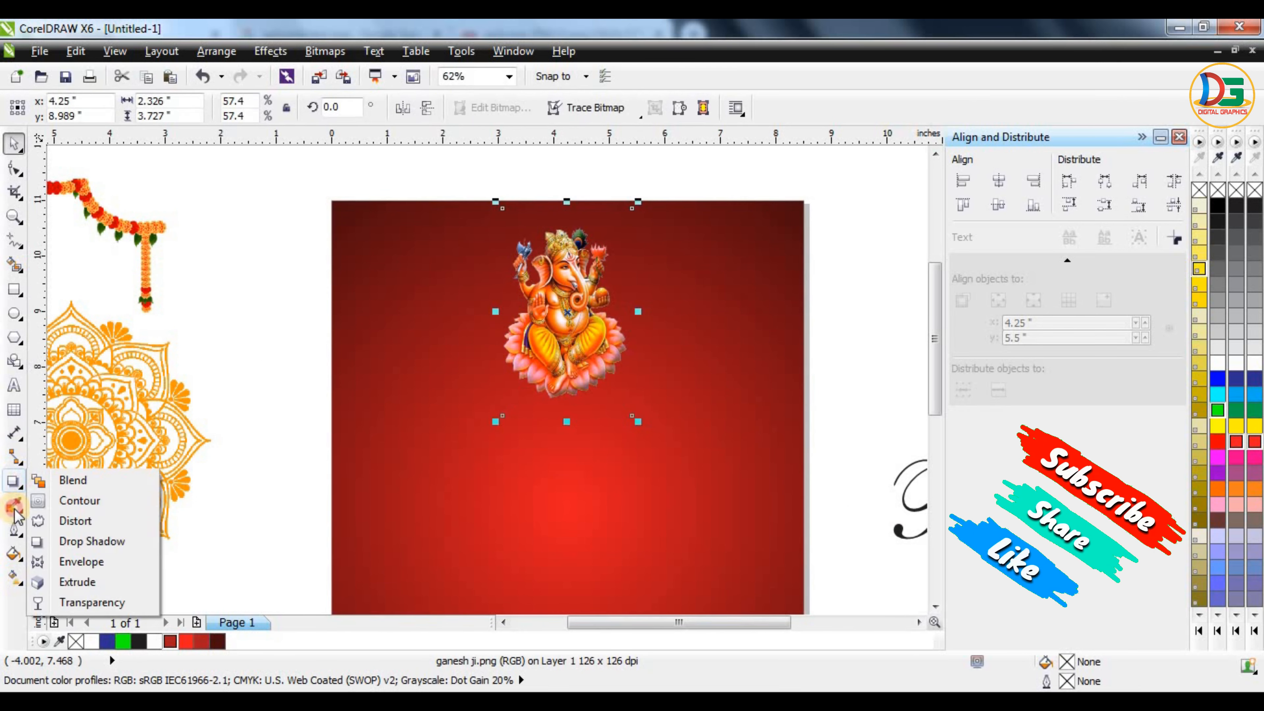
{"action": "mouse_move", "coordinate": [15, 483]}
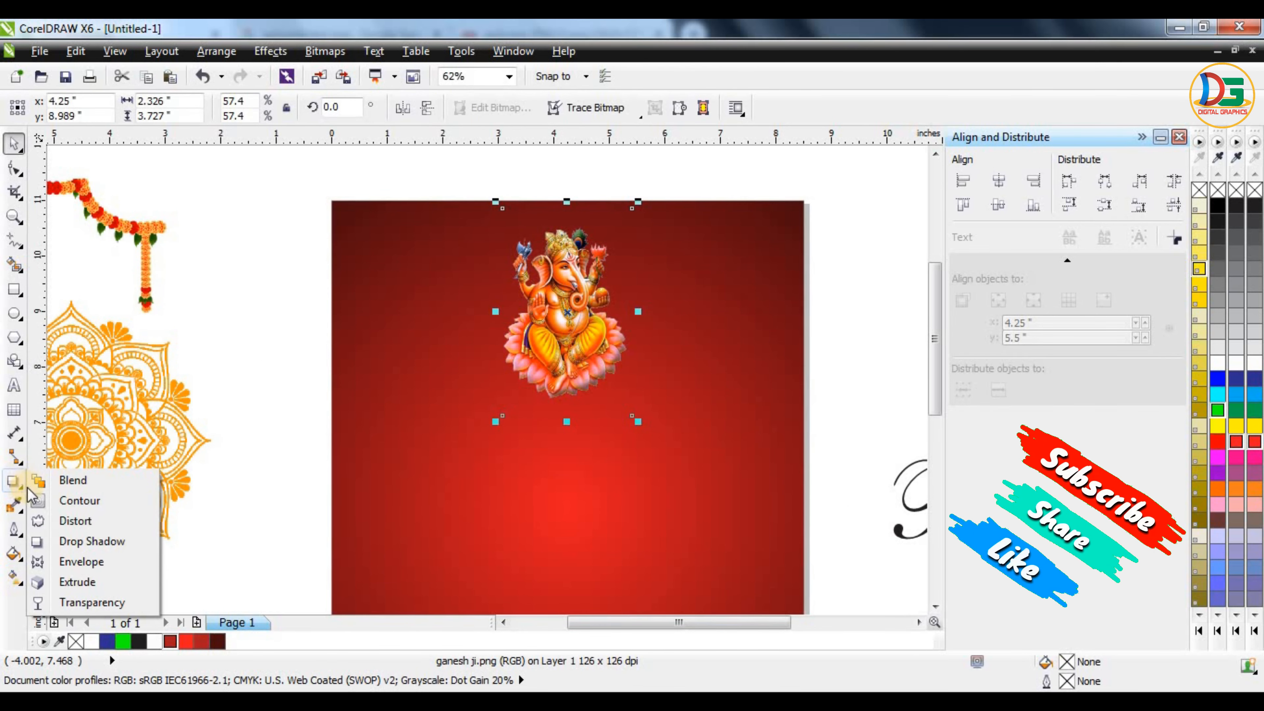
{"action": "left_click", "coordinate": [77, 605]}
{"action": "left_click_drag", "start_coordinate": [550, 383], "coordinate": [554, 462]}
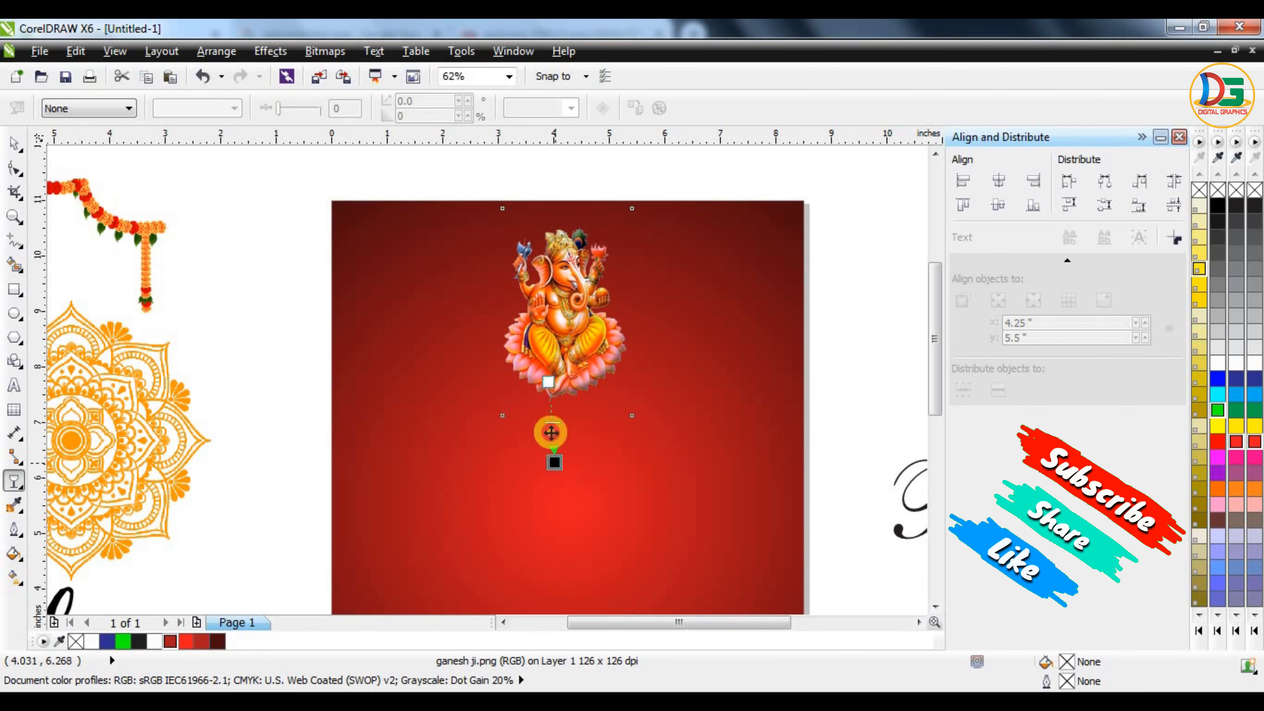
{"action": "left_click_drag", "start_coordinate": [549, 383], "coordinate": [554, 345]}
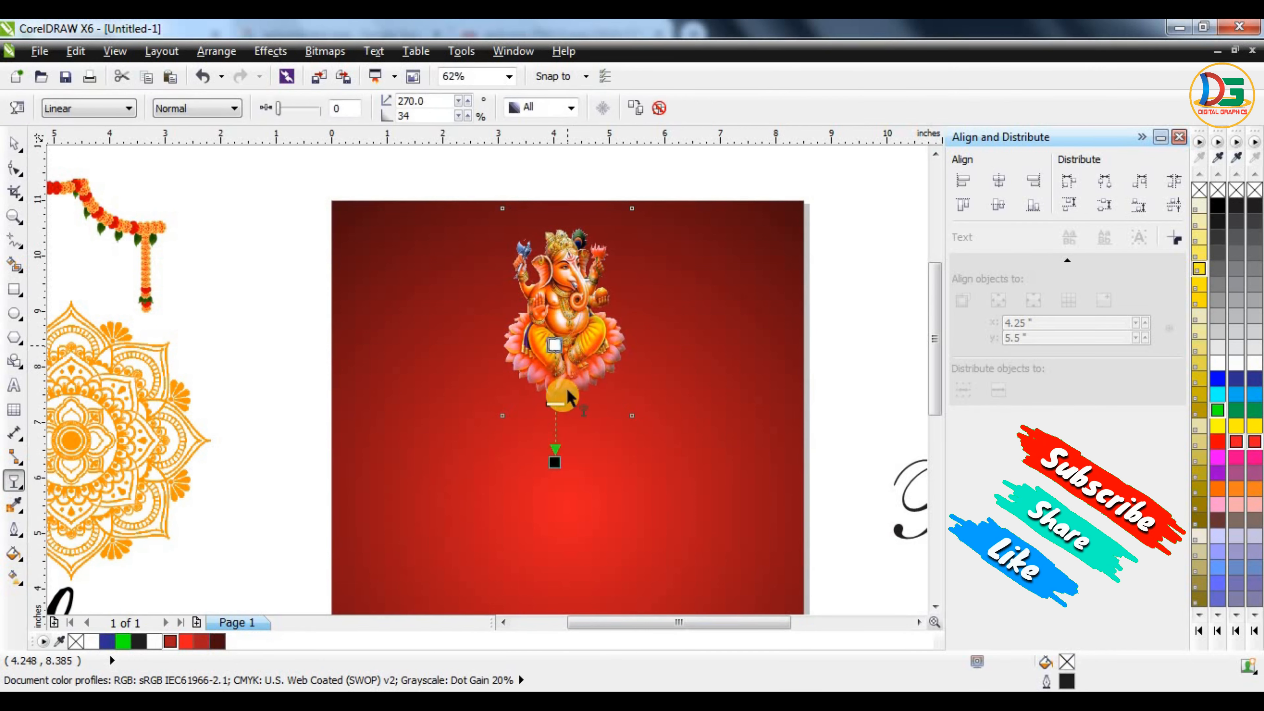
{"action": "left_click_drag", "start_coordinate": [554, 462], "coordinate": [552, 410]}
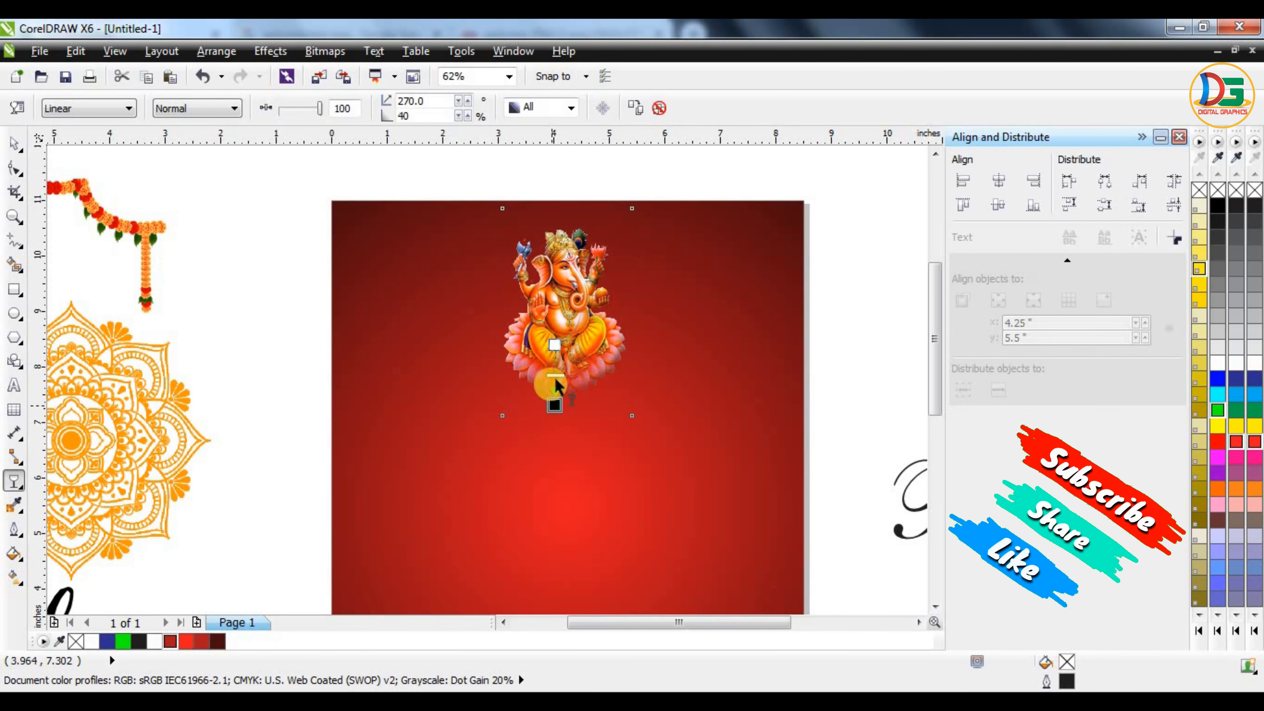
Step: Refine the Ganesha image's transparency by raising its start and end points so the fade finishes just below the lotus
{"action": "scroll", "coordinate": [552, 399], "scroll_direction": "up", "scroll_amount": 3}
{"action": "left_click_drag", "start_coordinate": [559, 309], "coordinate": [559, 282]}
{"action": "left_click_drag", "start_coordinate": [559, 426], "coordinate": [559, 377]}
{"action": "left_click_drag", "start_coordinate": [559, 284], "coordinate": [559, 258]}
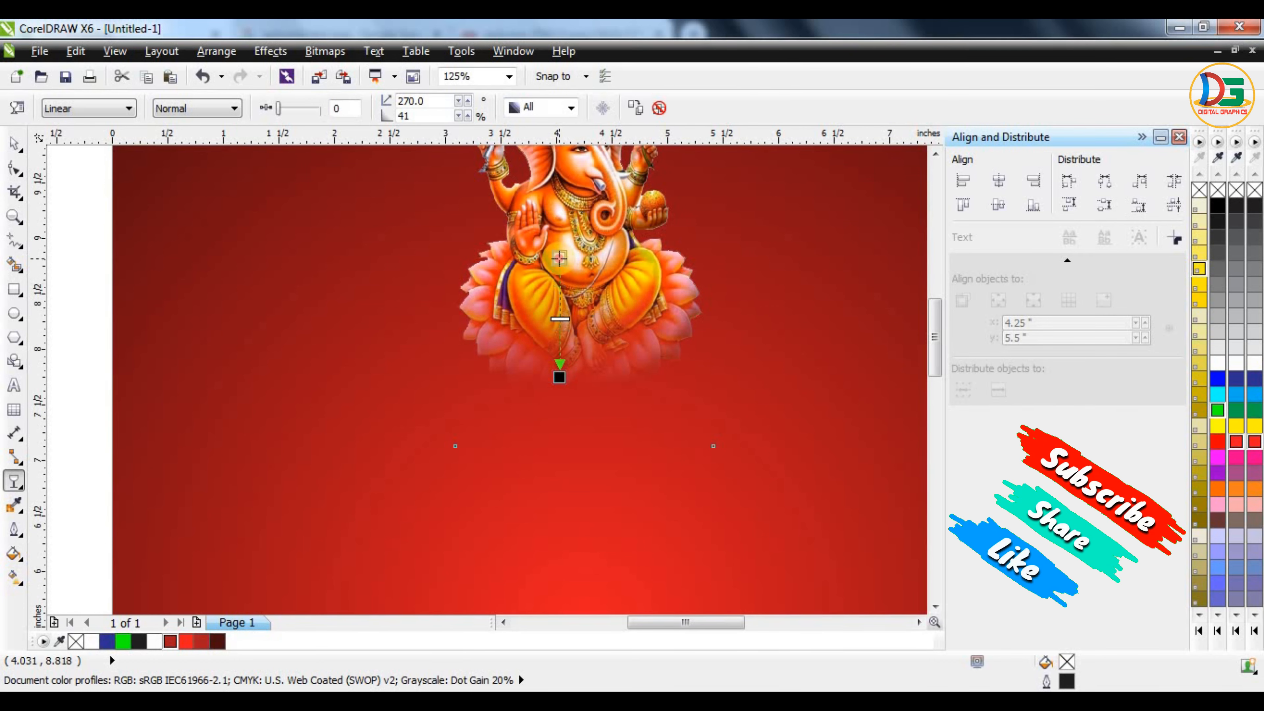
{"action": "left_click", "coordinate": [555, 384]}
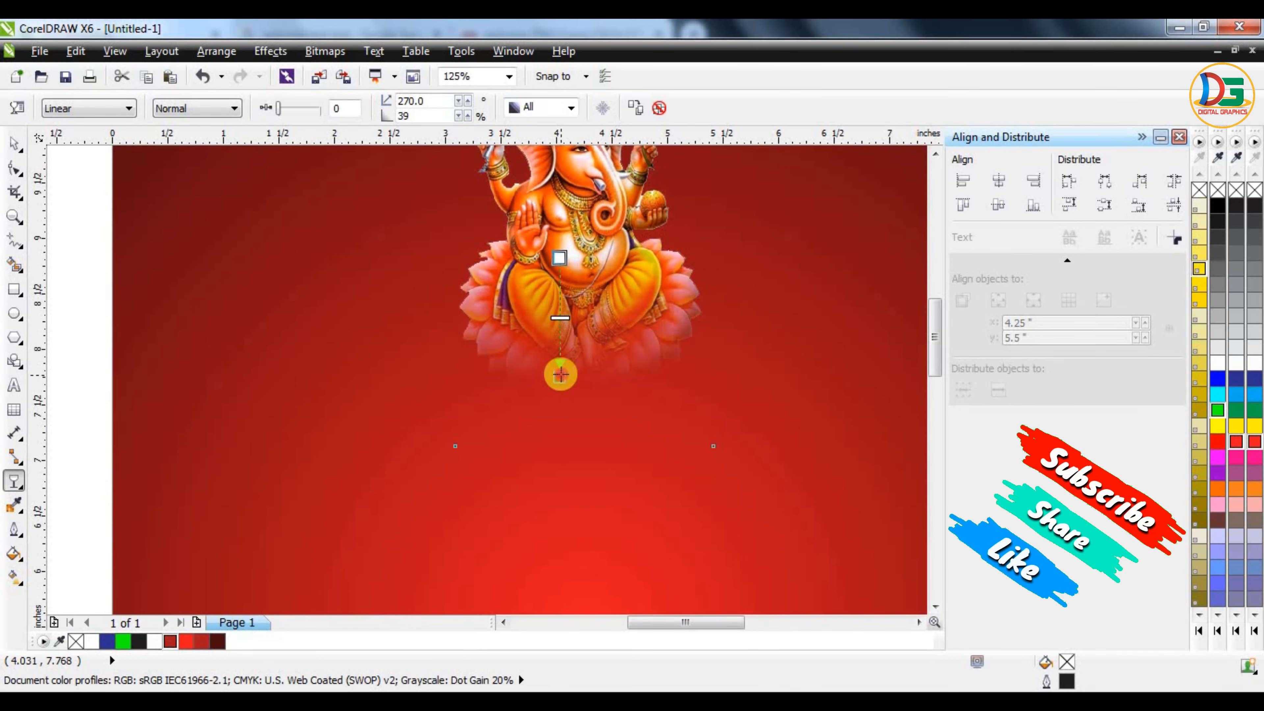
{"action": "left_click_drag", "start_coordinate": [560, 374], "coordinate": [556, 358]}
{"action": "scroll", "coordinate": [556, 359], "scroll_direction": "up", "scroll_amount": 2}
{"action": "scroll", "coordinate": [558, 357], "scroll_direction": "down", "scroll_amount": 6}
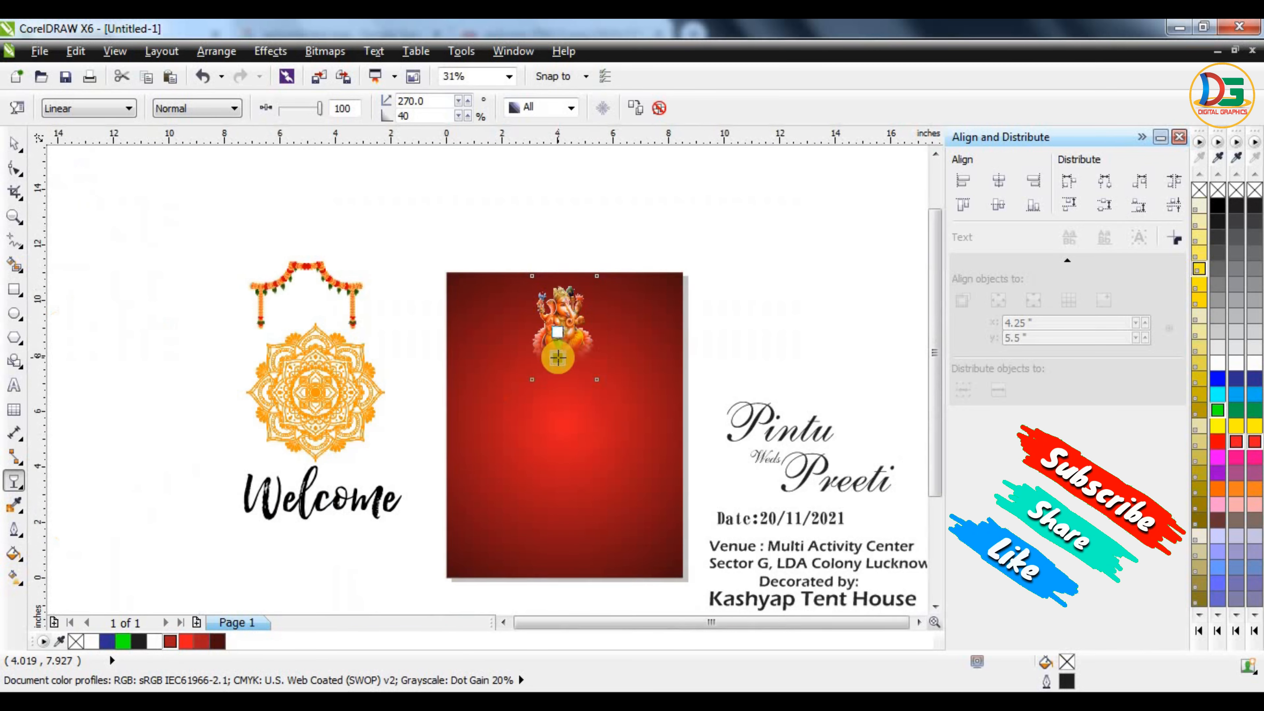
{"action": "left_click", "coordinate": [12, 150]}
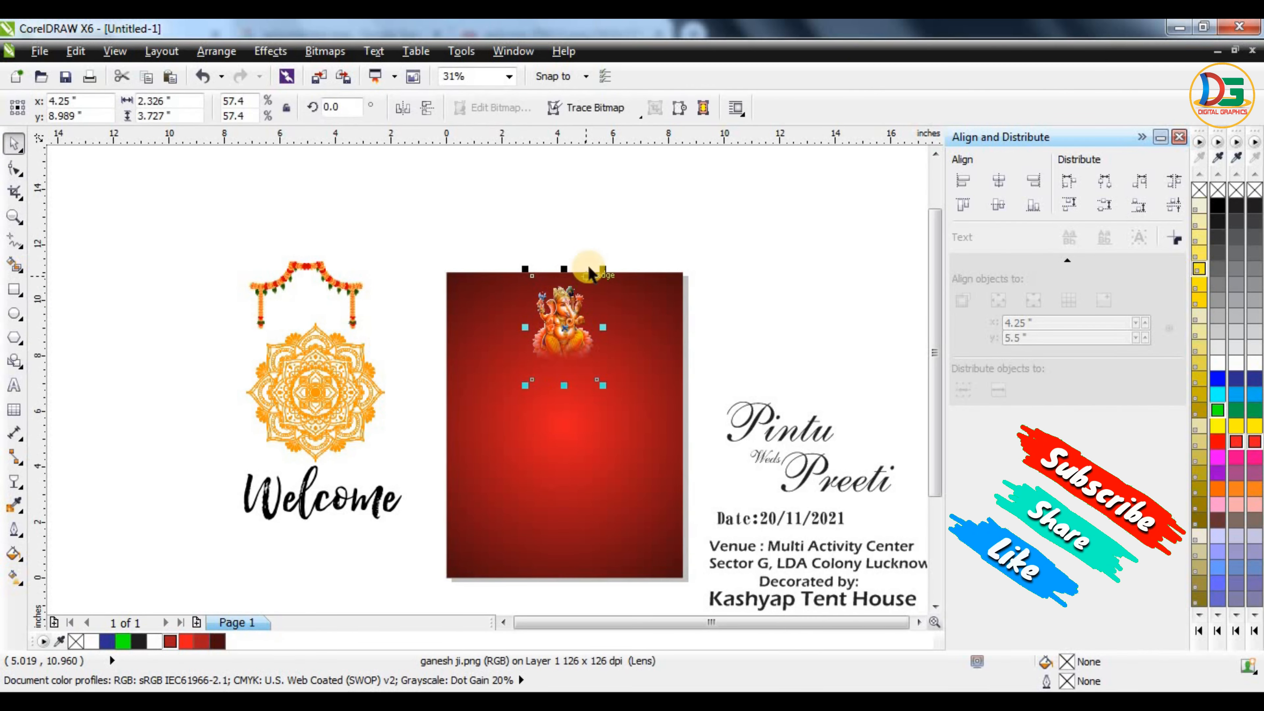
{"action": "scroll", "coordinate": [757, 288], "scroll_direction": "up", "scroll_amount": 1}
{"action": "left_click", "coordinate": [703, 313]}
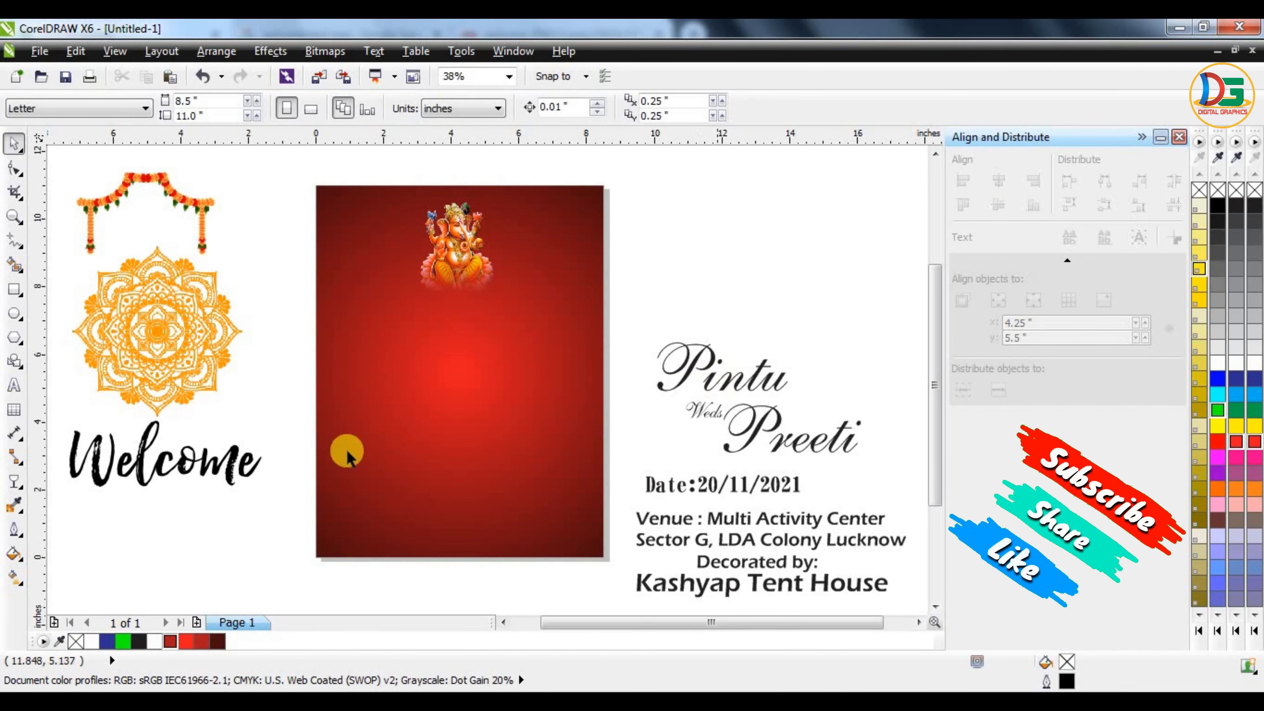
Step: Move the Welcome lettering onto the red rectangle below Ganesha and scale it down to about 5.30 by 1.82 inches
{"action": "left_click_drag", "start_coordinate": [230, 462], "coordinate": [428, 320]}
{"action": "scroll", "coordinate": [415, 319], "scroll_direction": "up", "scroll_amount": 3}
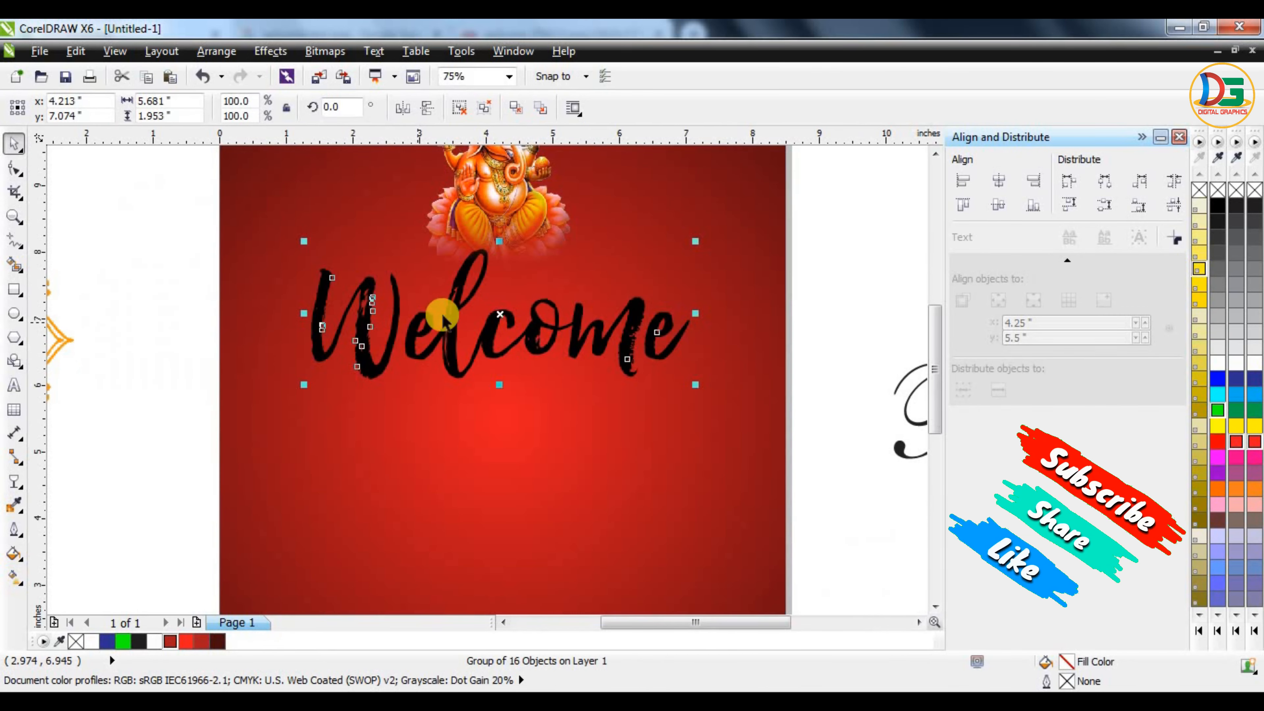
{"action": "left_click_drag", "start_coordinate": [695, 242], "coordinate": [648, 299]}
{"action": "scroll", "coordinate": [689, 269], "scroll_direction": "down", "scroll_amount": 3}
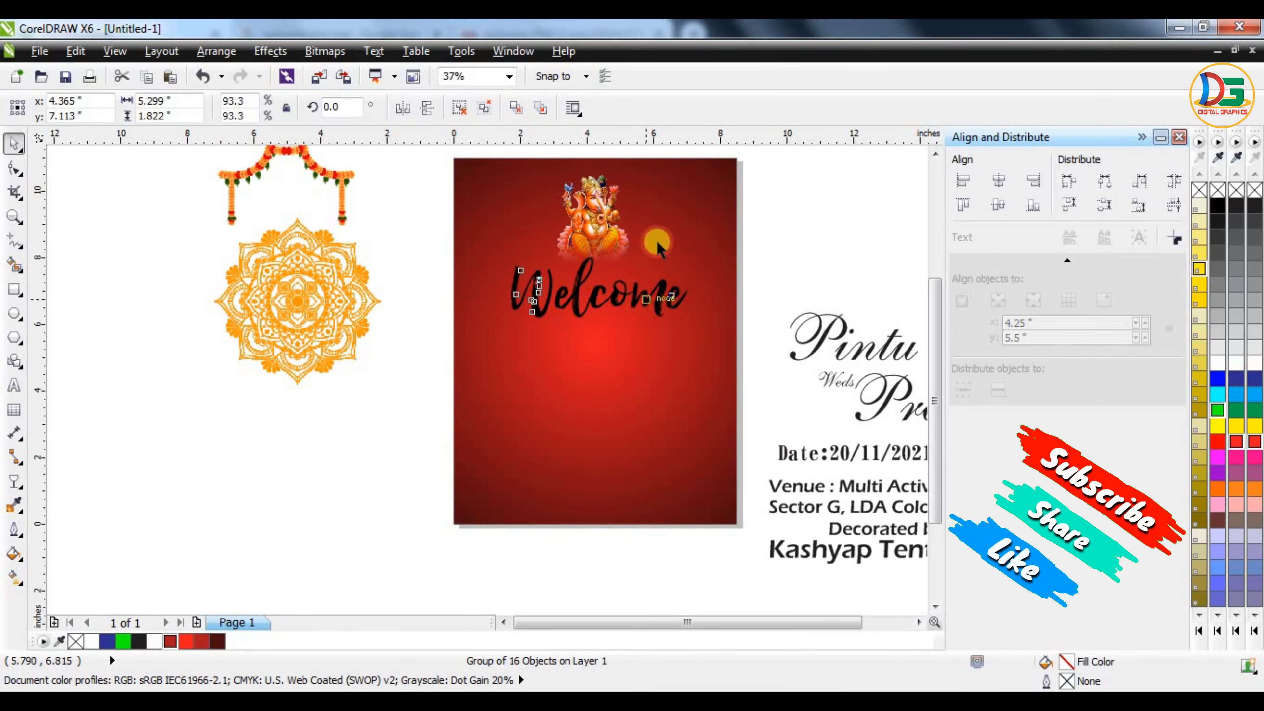
{"action": "left_click", "coordinate": [802, 190]}
Step: Fill the Welcome lettering with orange (C0 M60 Y100 K0) and give it a nearly horizontal linear gradient from orange to white
{"action": "scroll", "coordinate": [563, 259], "scroll_direction": "up", "scroll_amount": 3}
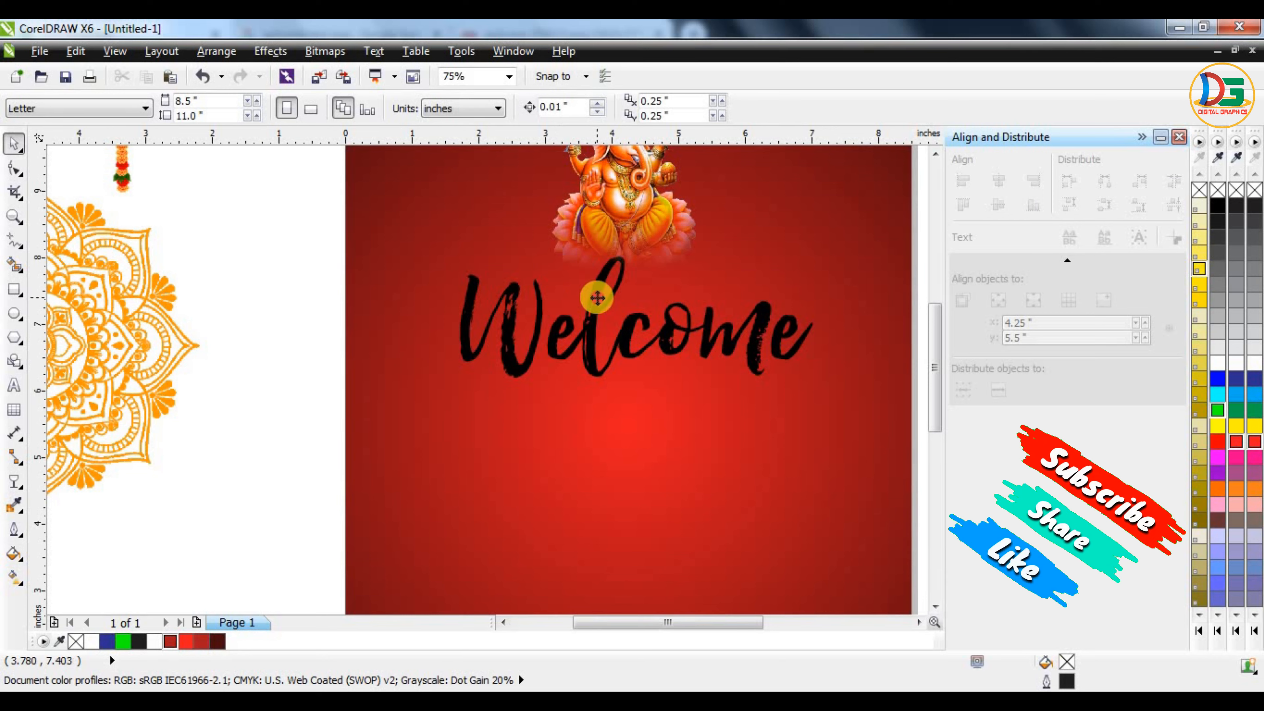
{"action": "left_click", "coordinate": [597, 298]}
{"action": "left_click_drag", "start_coordinate": [766, 318], "coordinate": [765, 369]}
{"action": "key", "text": "ctrl+z"}
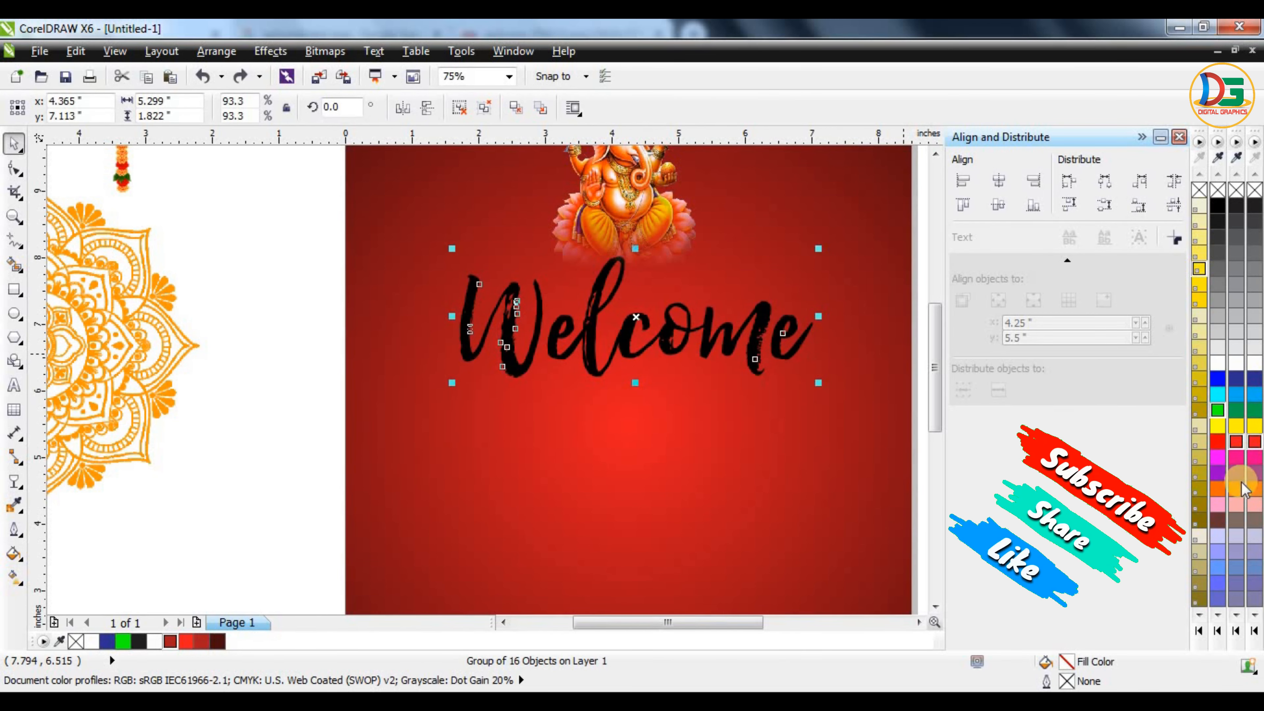
{"action": "left_click", "coordinate": [1241, 491]}
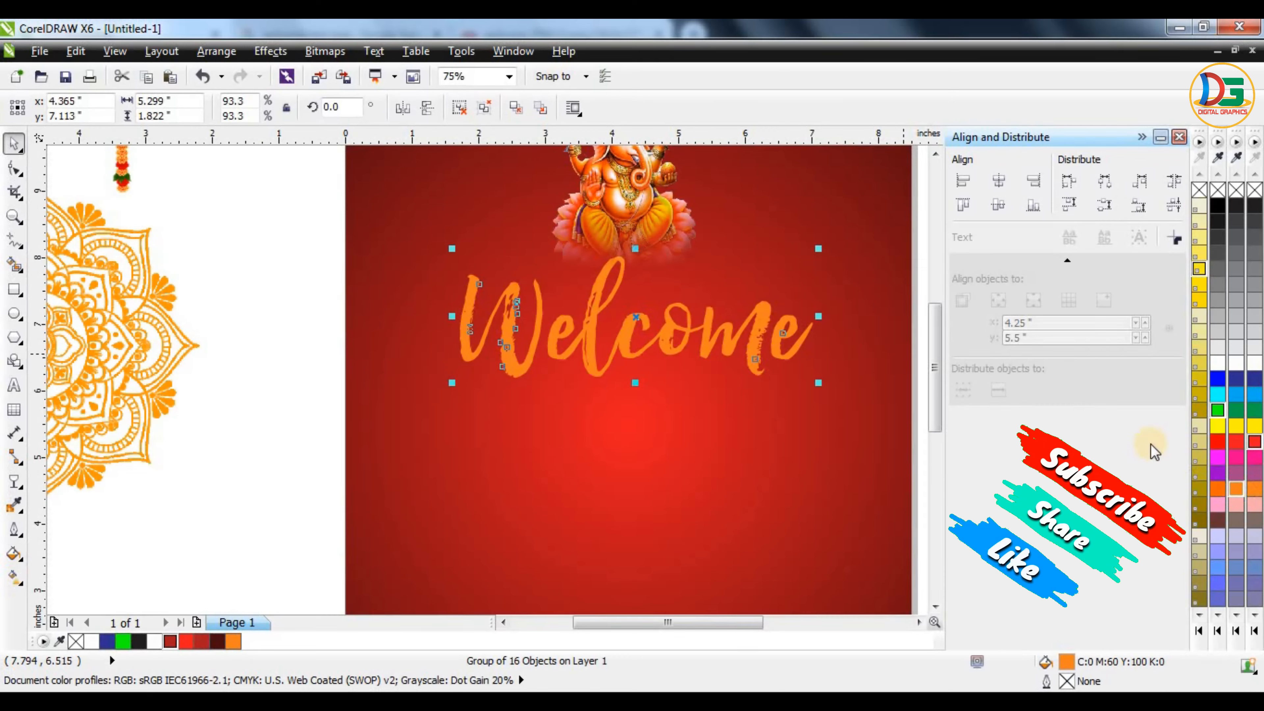
{"action": "key", "text": "g"}
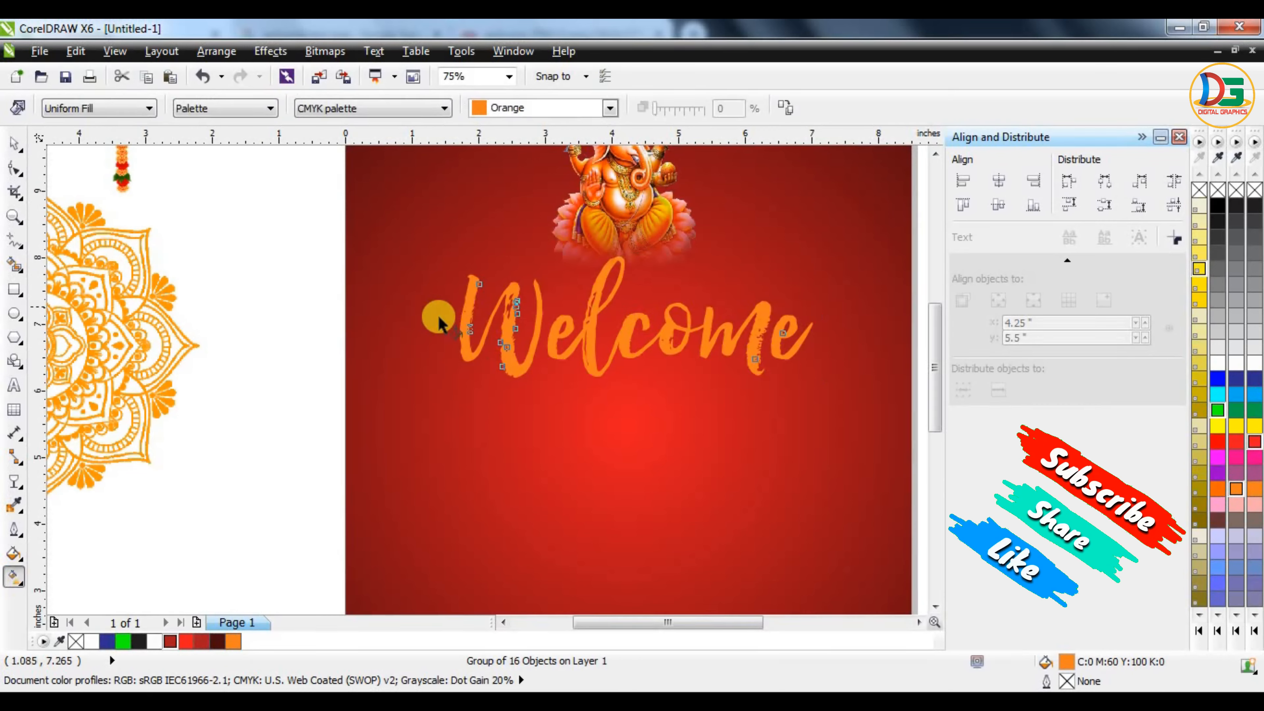
{"action": "left_click_drag", "start_coordinate": [444, 319], "coordinate": [847, 341]}
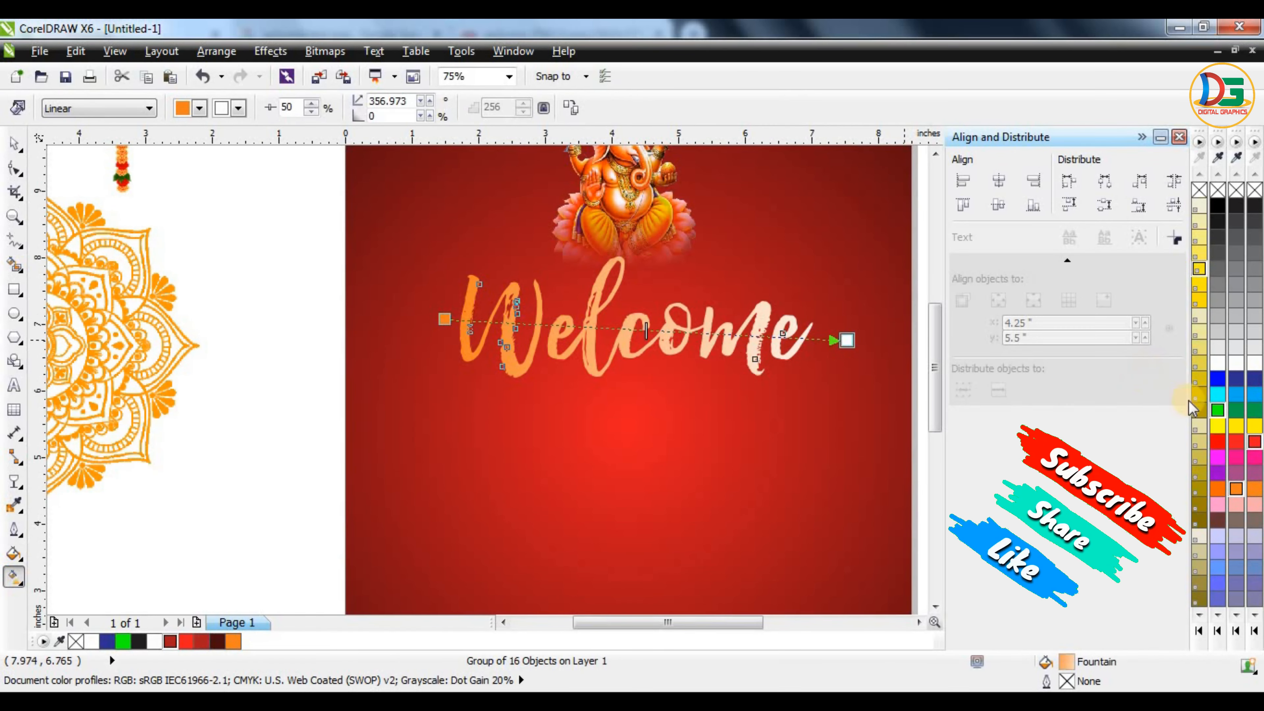
Step: Add yellow nodes at 80% and 42%, orange at 21%, and white at 27% and near the start of the Welcome gradient
{"action": "left_click_drag", "start_coordinate": [1238, 430], "coordinate": [769, 338]}
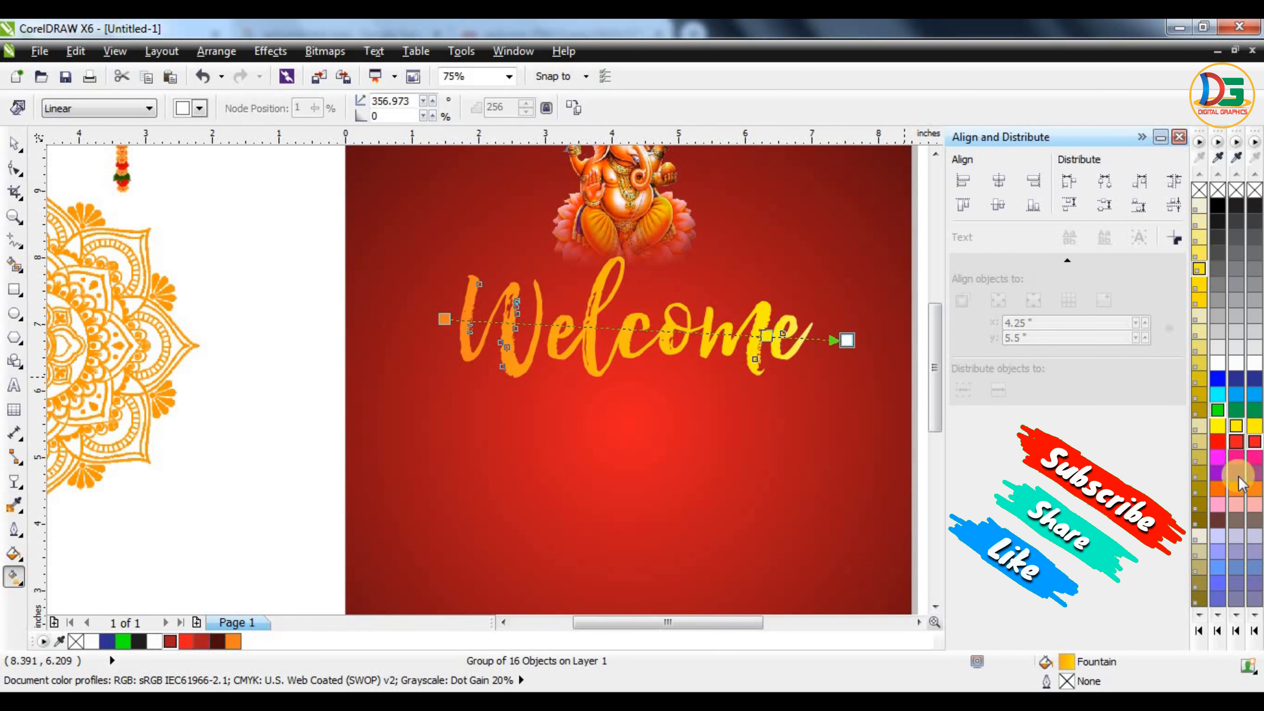
{"action": "left_click_drag", "start_coordinate": [1237, 489], "coordinate": [530, 324]}
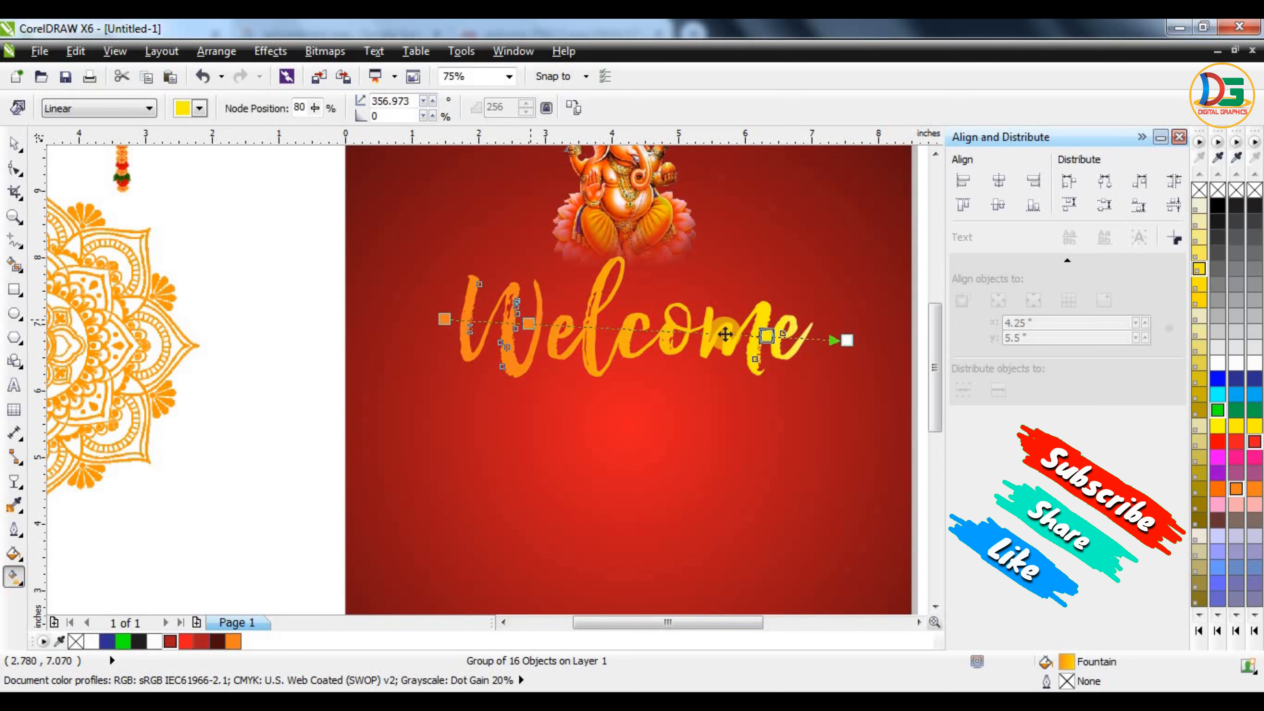
{"action": "left_click_drag", "start_coordinate": [1236, 432], "coordinate": [633, 355]}
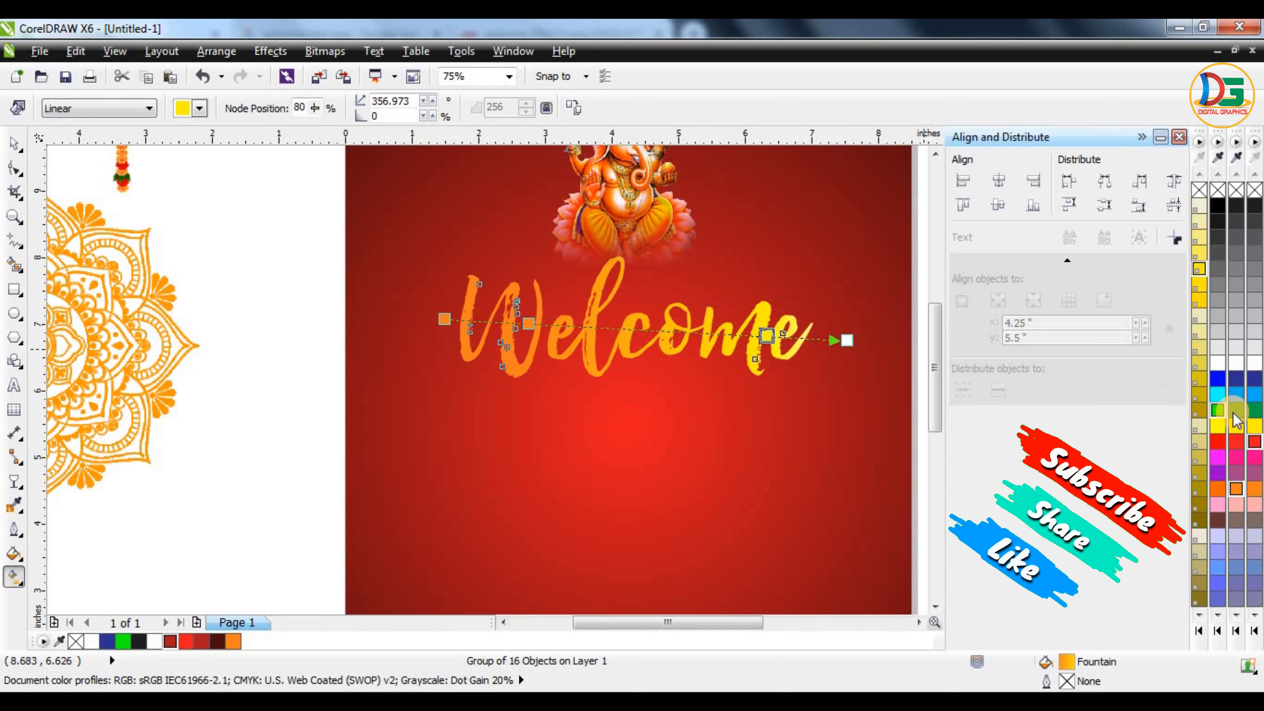
{"action": "left_click_drag", "start_coordinate": [1239, 428], "coordinate": [616, 329]}
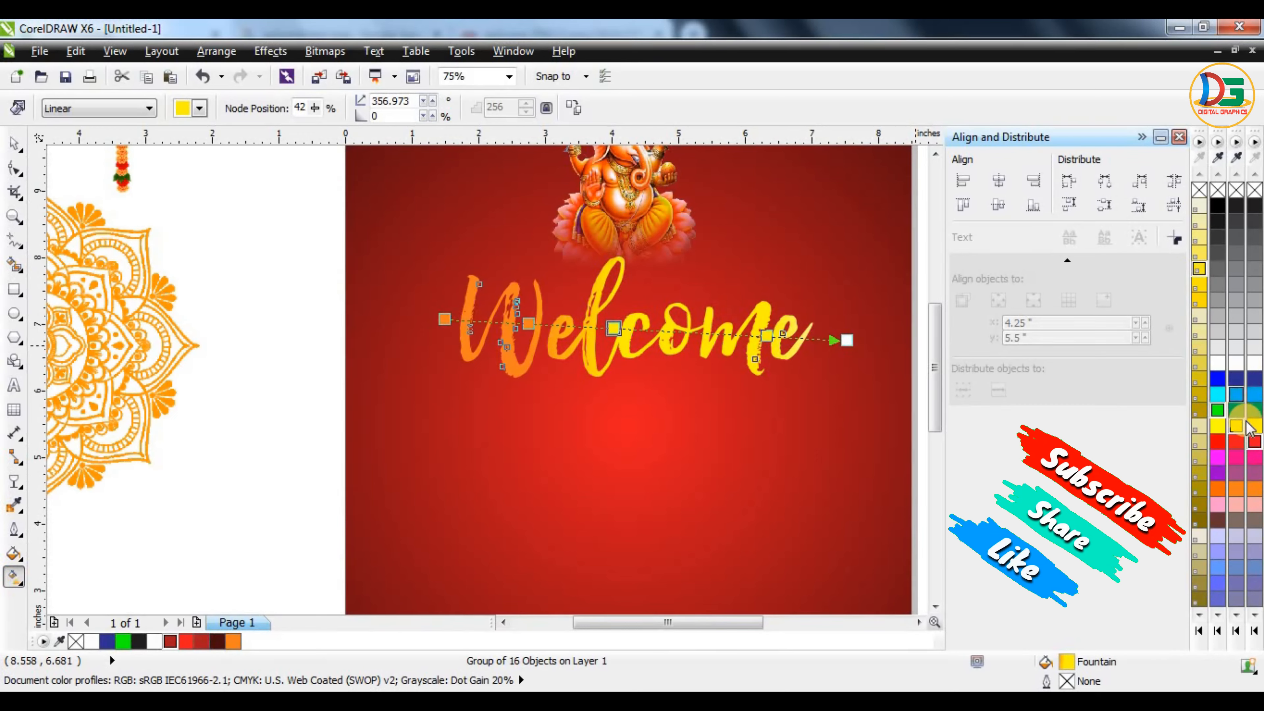
{"action": "left_click_drag", "start_coordinate": [1236, 362], "coordinate": [553, 325]}
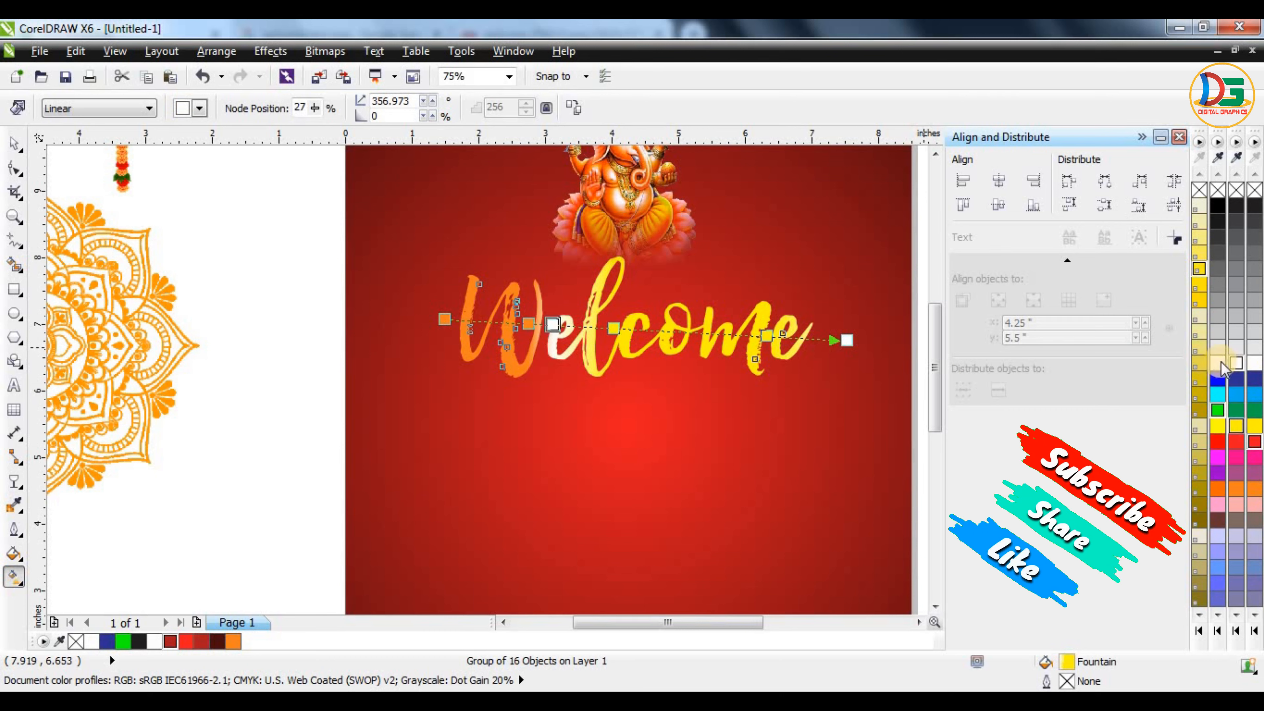
{"action": "left_click_drag", "start_coordinate": [1237, 365], "coordinate": [487, 324]}
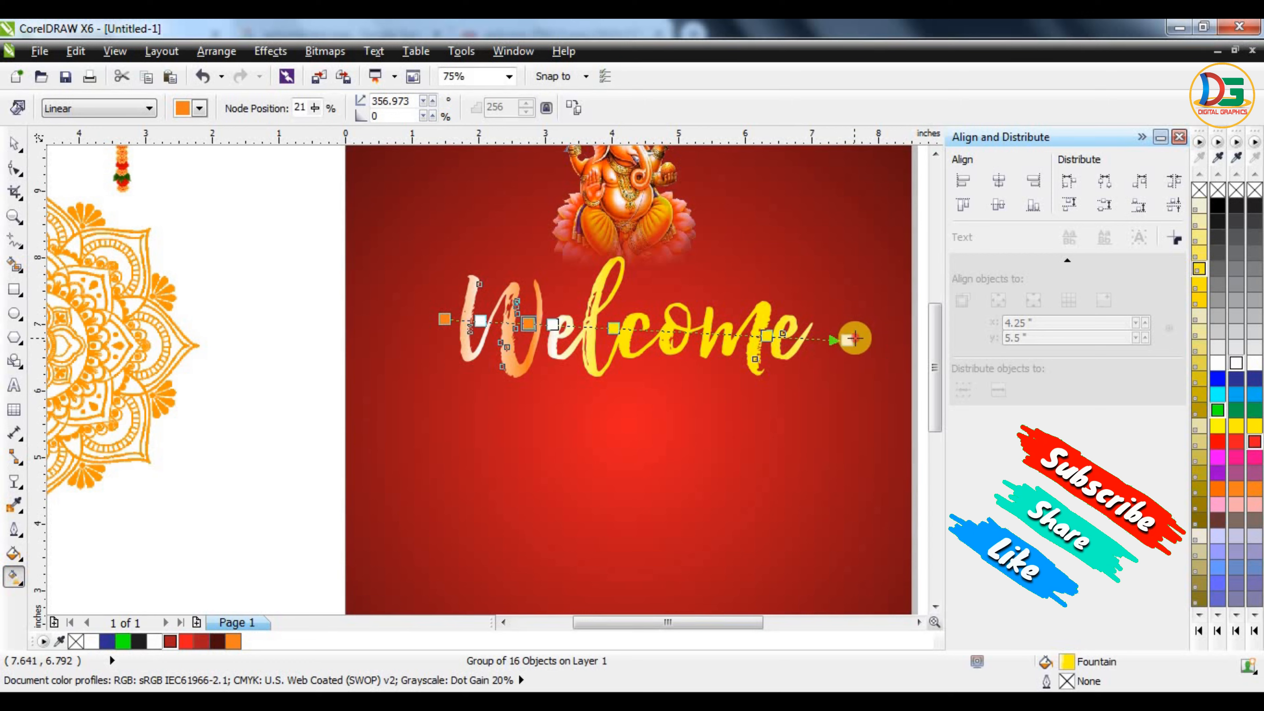
Step: Extend the Welcome gradient well past both ends of the word and add an orange node between its two yellow nodes
{"action": "left_click_drag", "start_coordinate": [854, 339], "coordinate": [962, 338]}
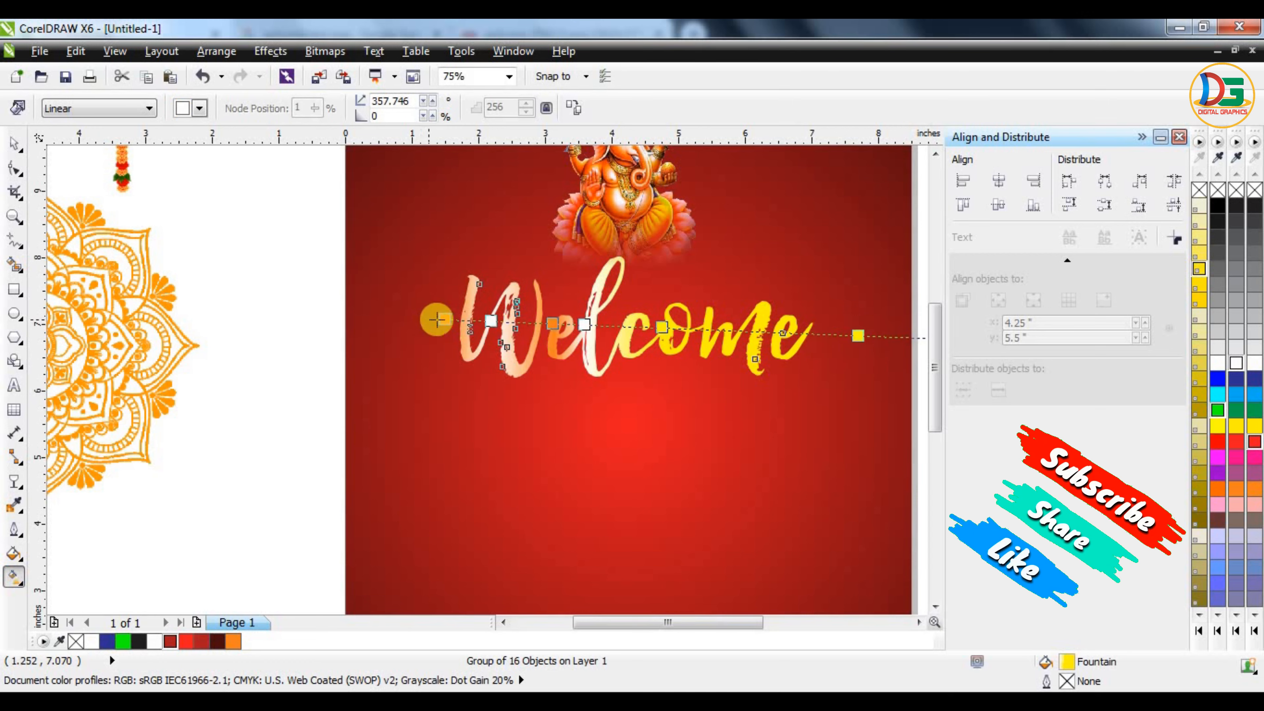
{"action": "left_click_drag", "start_coordinate": [437, 319], "coordinate": [343, 316]}
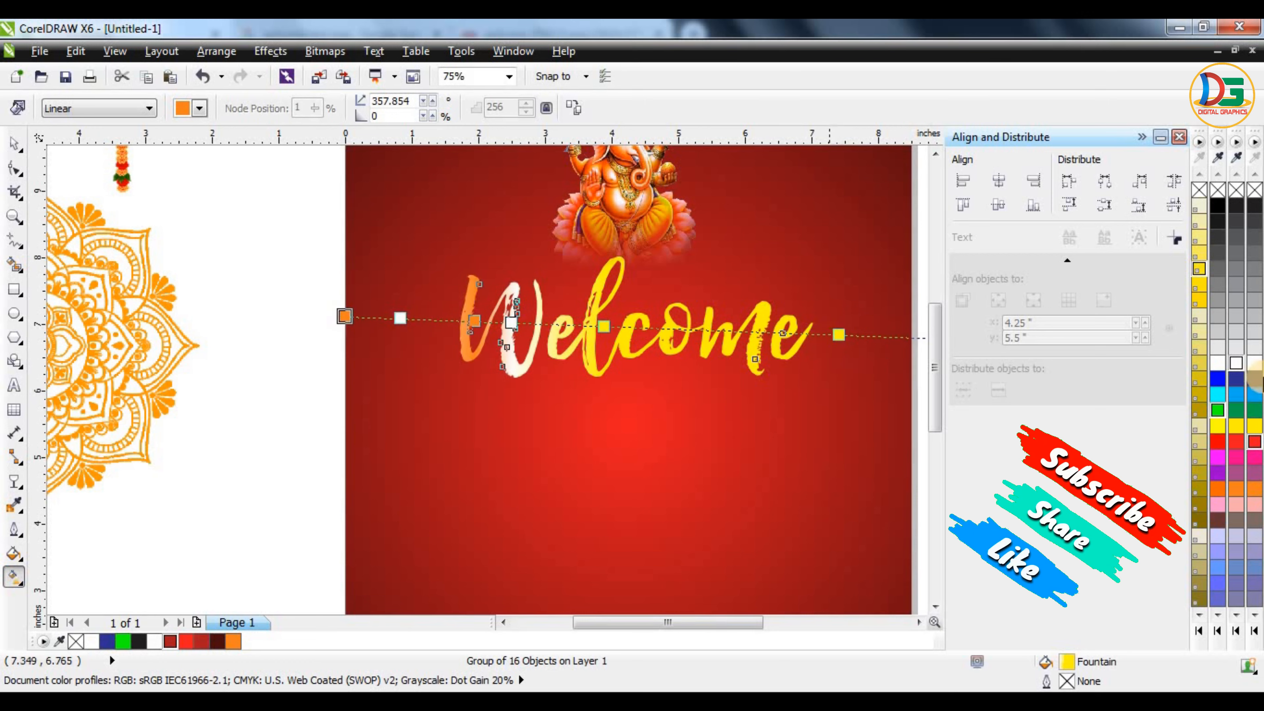
{"action": "left_click_drag", "start_coordinate": [1236, 488], "coordinate": [715, 329]}
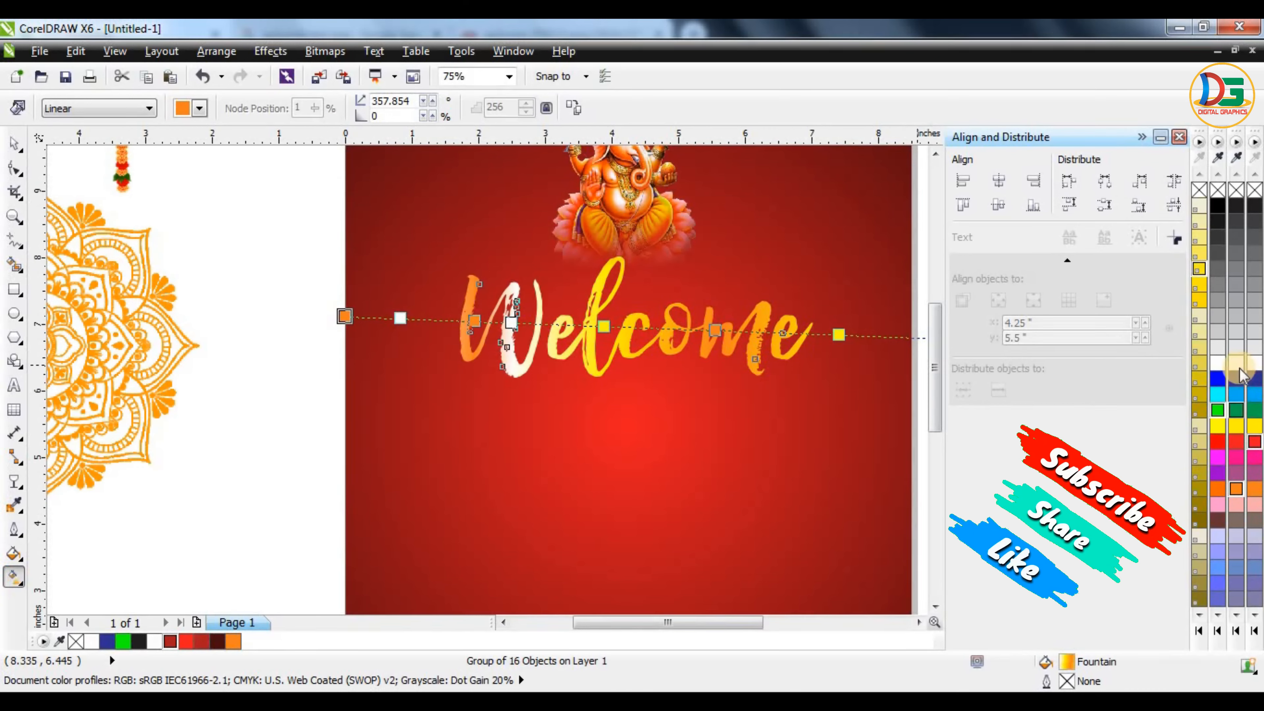
{"action": "left_click_drag", "start_coordinate": [1235, 367], "coordinate": [774, 343]}
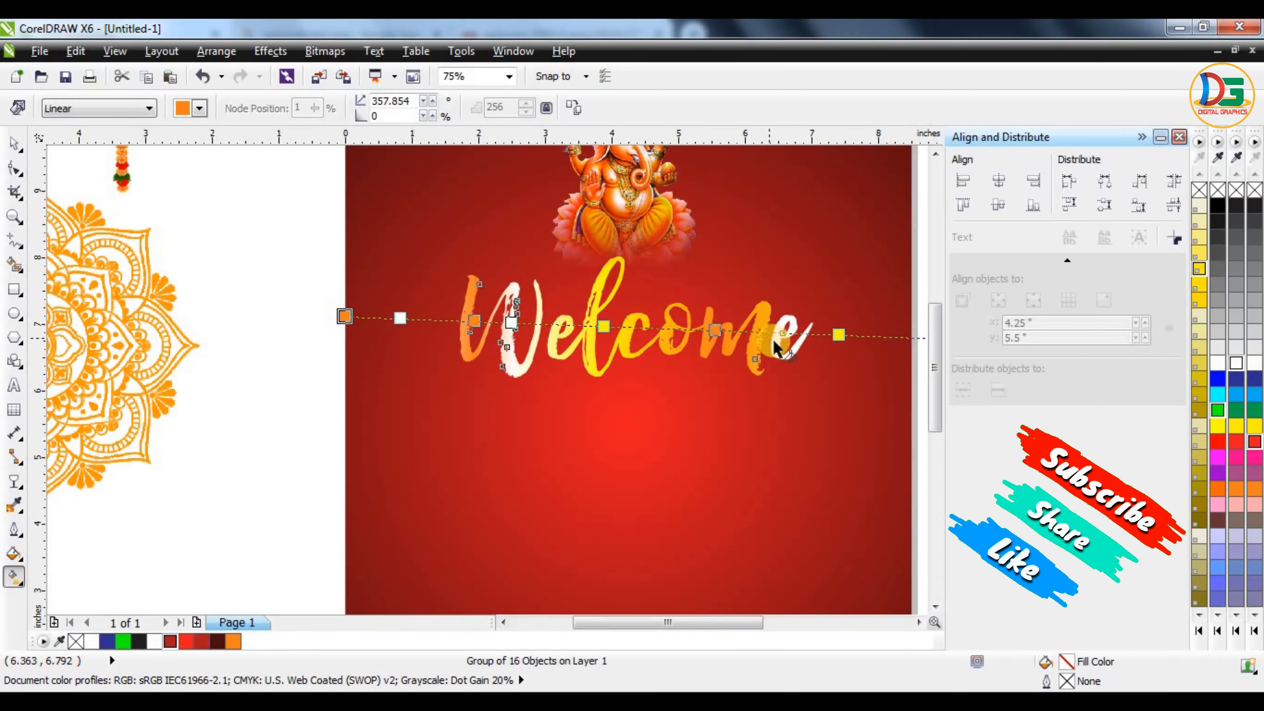
{"action": "key", "text": "ctrl+z"}
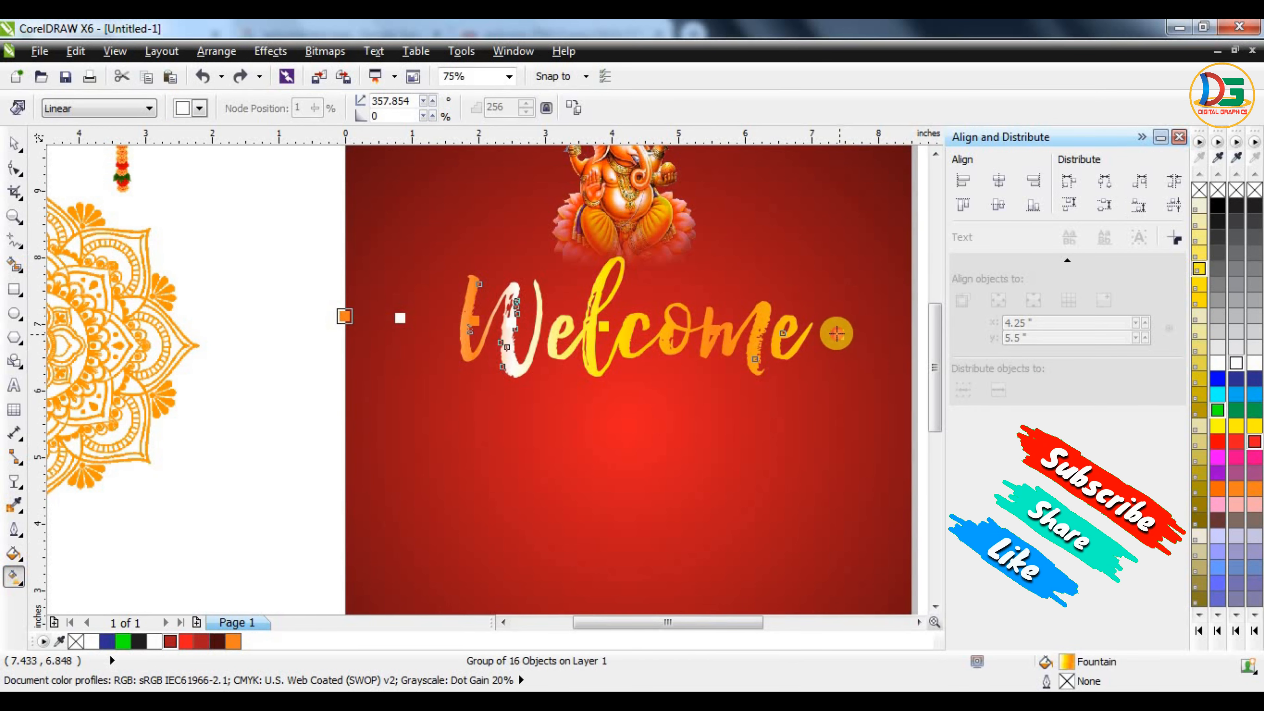
{"action": "mouse_move", "coordinate": [836, 334]}
{"action": "left_mouse_down"}
{"action": "mouse_move", "coordinate": [819, 328]}
{"action": "mouse_move", "coordinate": [839, 334]}
{"action": "left_mouse_up"}
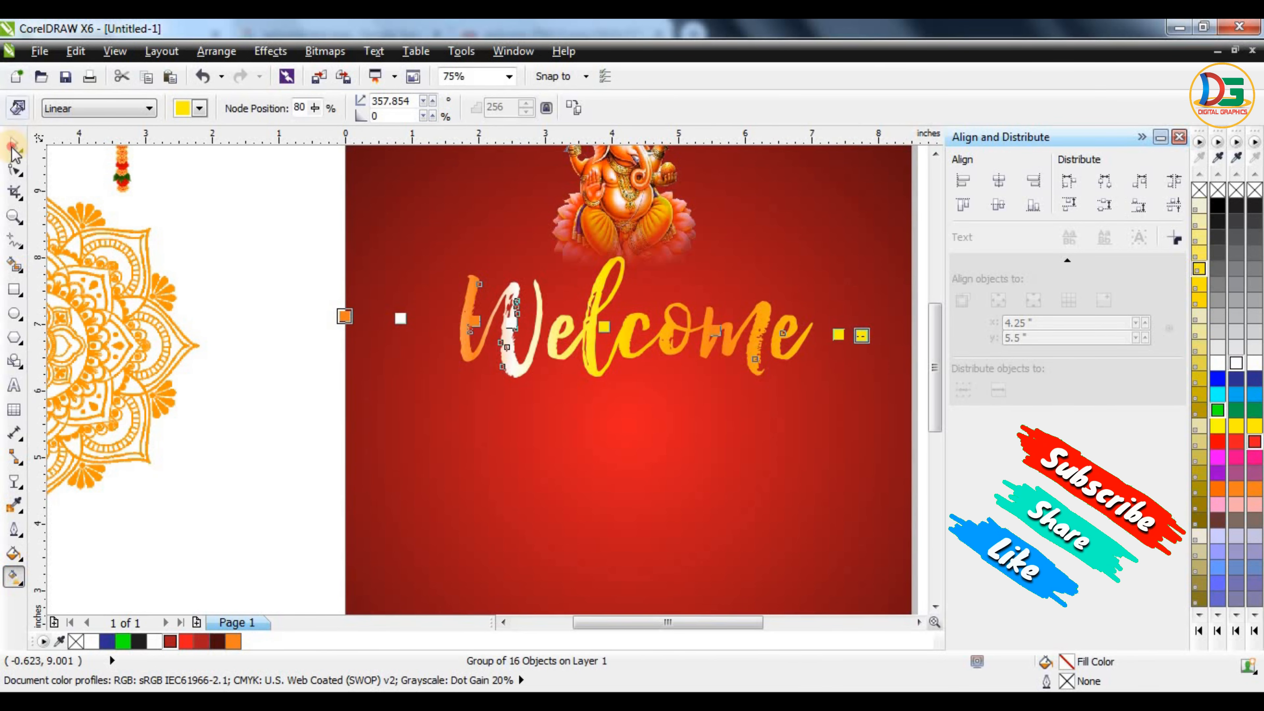
{"action": "left_click", "coordinate": [13, 147]}
{"action": "key", "text": "F3"}
{"action": "left_click", "coordinate": [567, 303]}
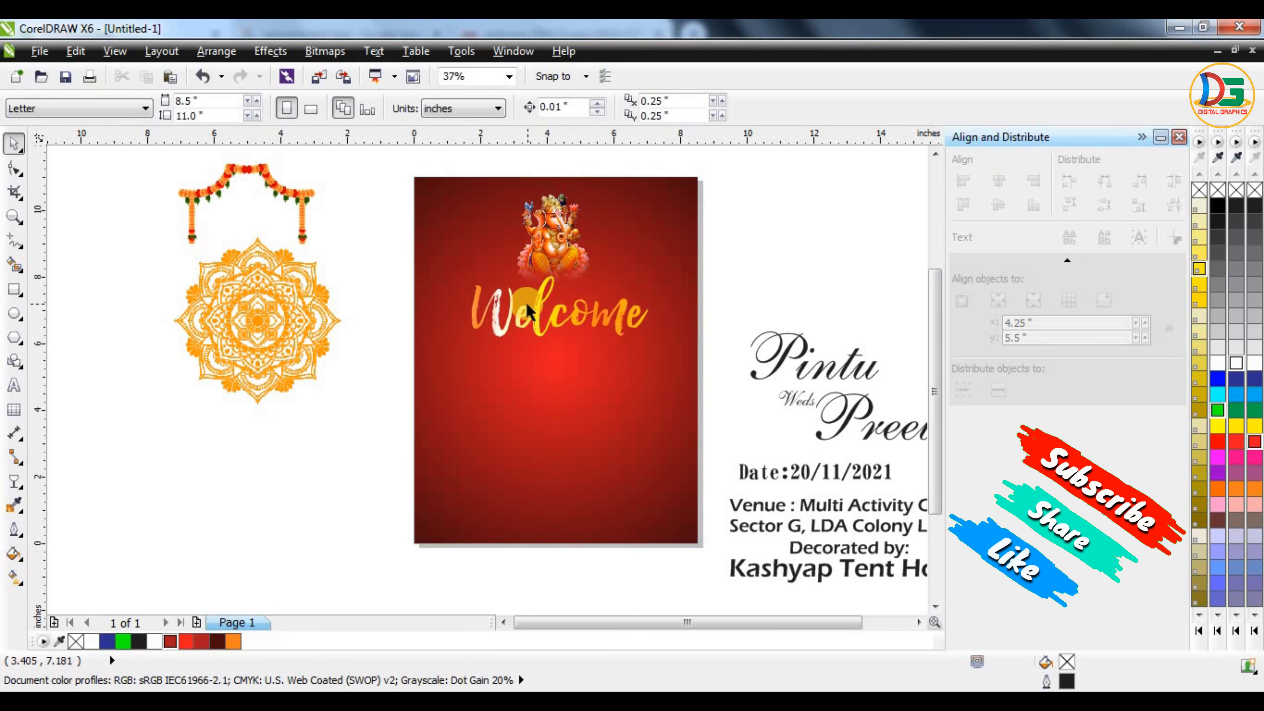
{"action": "scroll", "coordinate": [526, 304], "scroll_direction": "up", "scroll_amount": 1}
{"action": "left_click_drag", "start_coordinate": [547, 309], "coordinate": [521, 309]}
{"action": "key", "text": "ctrl+z"}
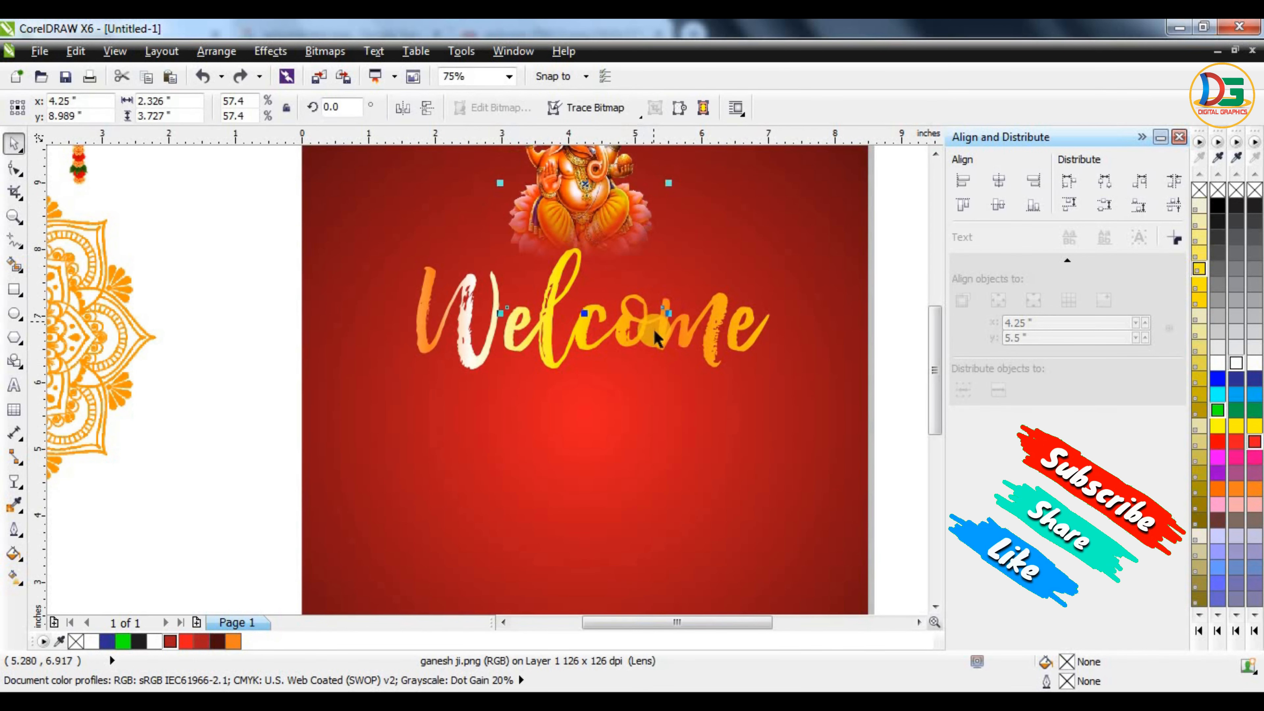
Step: Add a drop shadow to the Welcome lettering, offset about 0.13 inches to the right and 0.16 inches down
{"action": "left_click", "coordinate": [642, 346]}
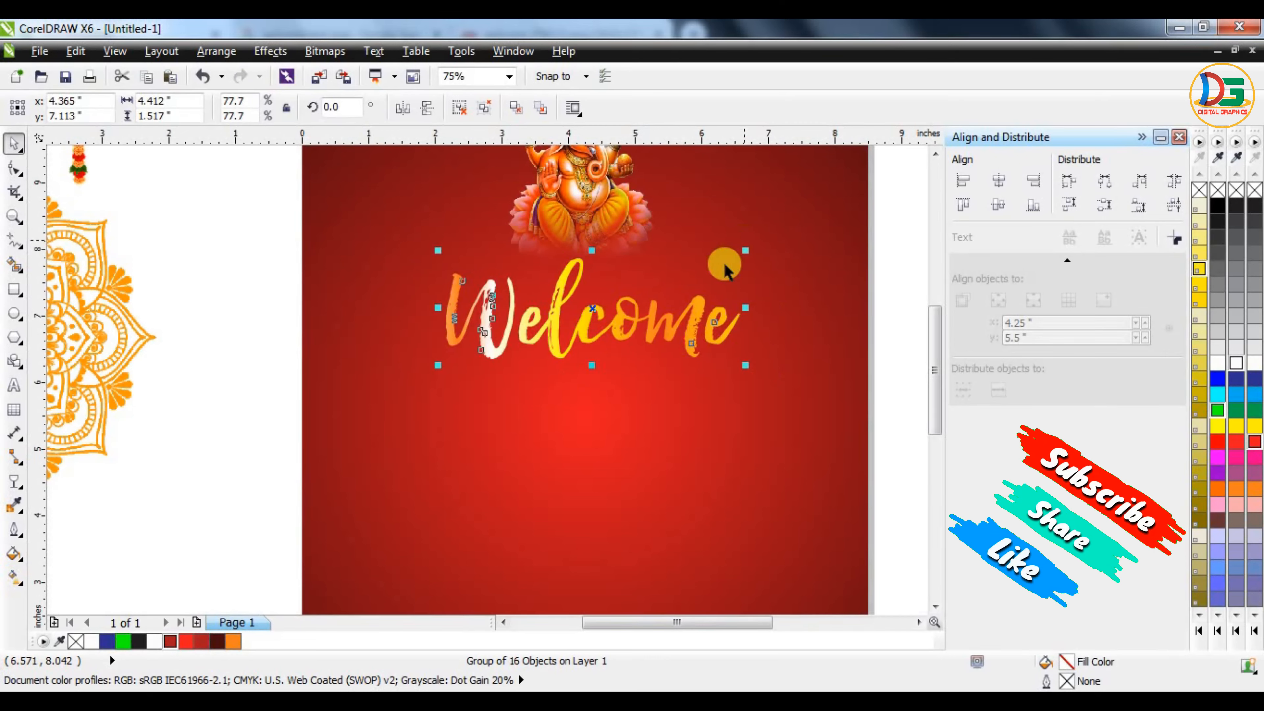
{"action": "left_click", "coordinate": [16, 486]}
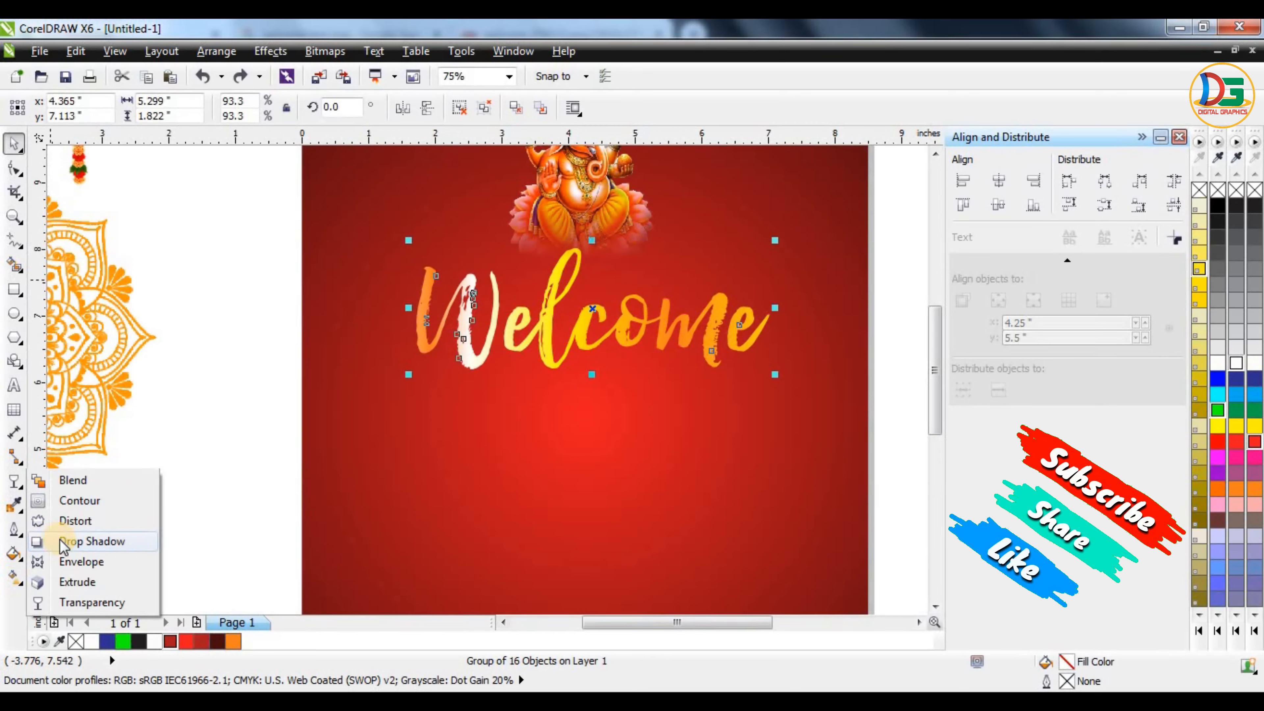
{"action": "left_click", "coordinate": [92, 541]}
{"action": "left_click_drag", "start_coordinate": [643, 368], "coordinate": [650, 379]}
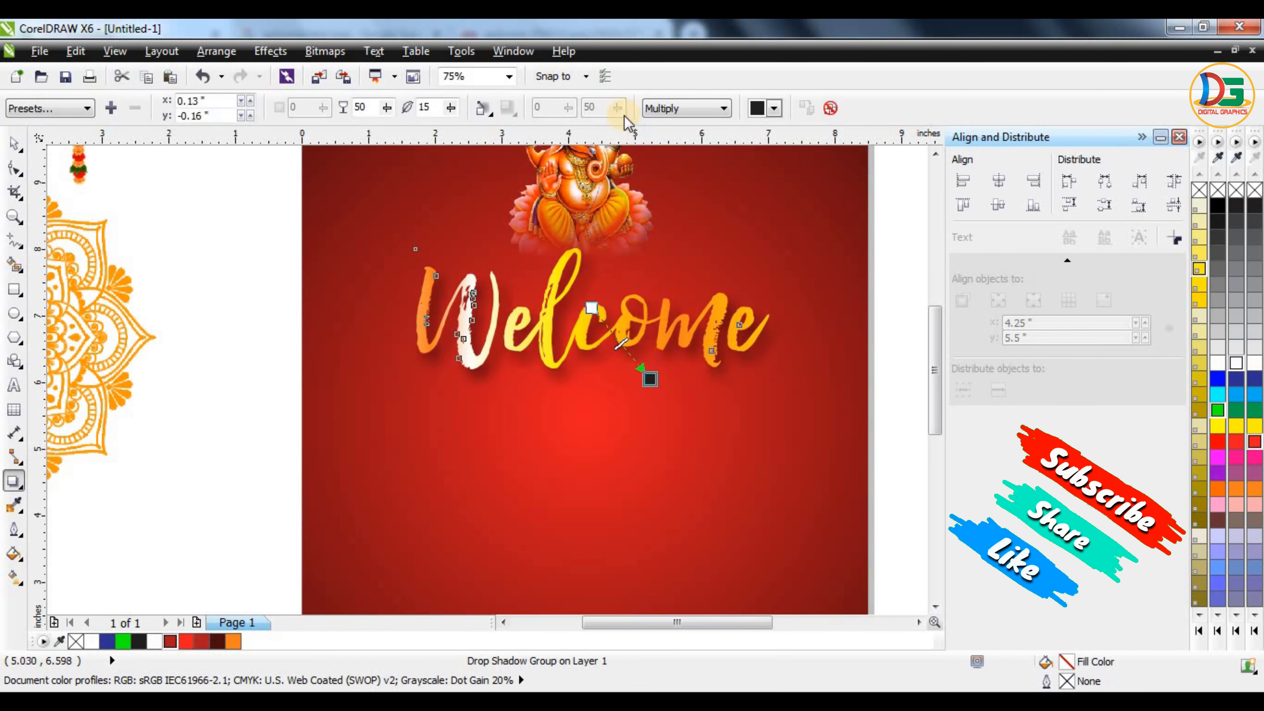
Step: Set the Welcome shadow's opacity to 61 and feathering to 0, and reduce its offset to 0.068 inches right and 0.077 inches down
{"action": "left_click_drag", "start_coordinate": [457, 118], "coordinate": [465, 133]}
{"action": "left_click", "coordinate": [483, 131]}
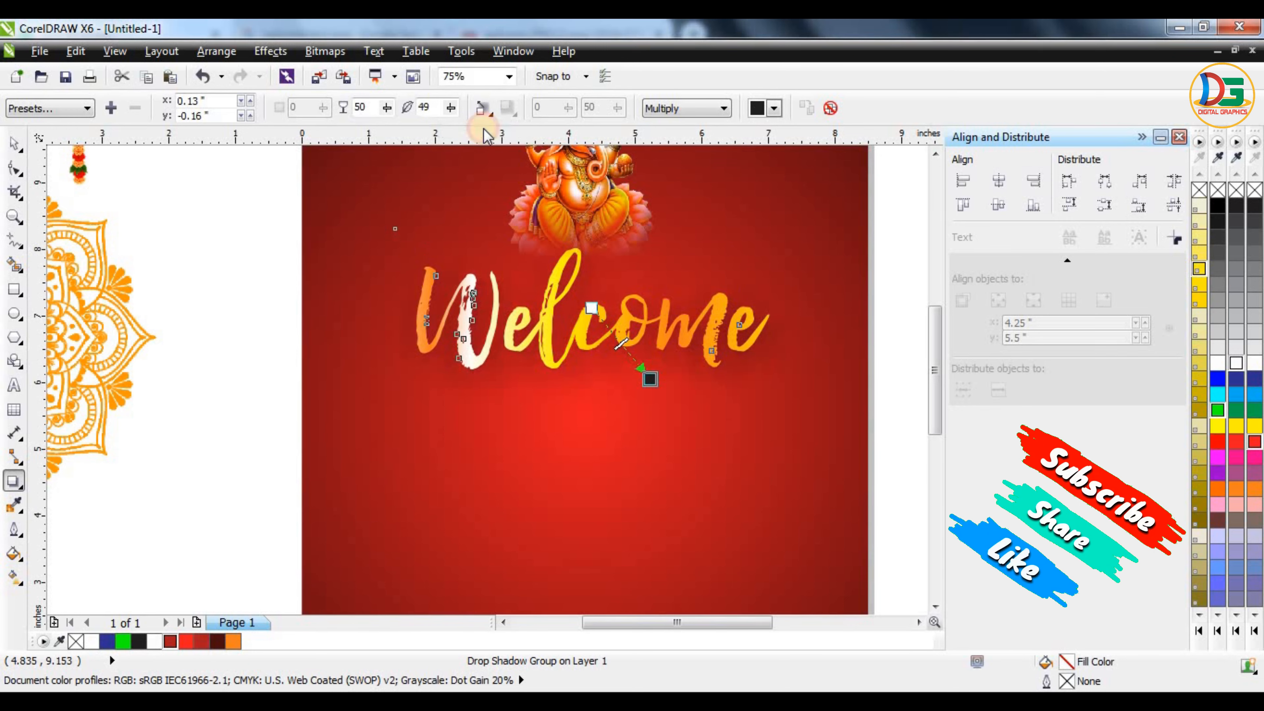
{"action": "left_click_drag", "start_coordinate": [448, 110], "coordinate": [393, 128]}
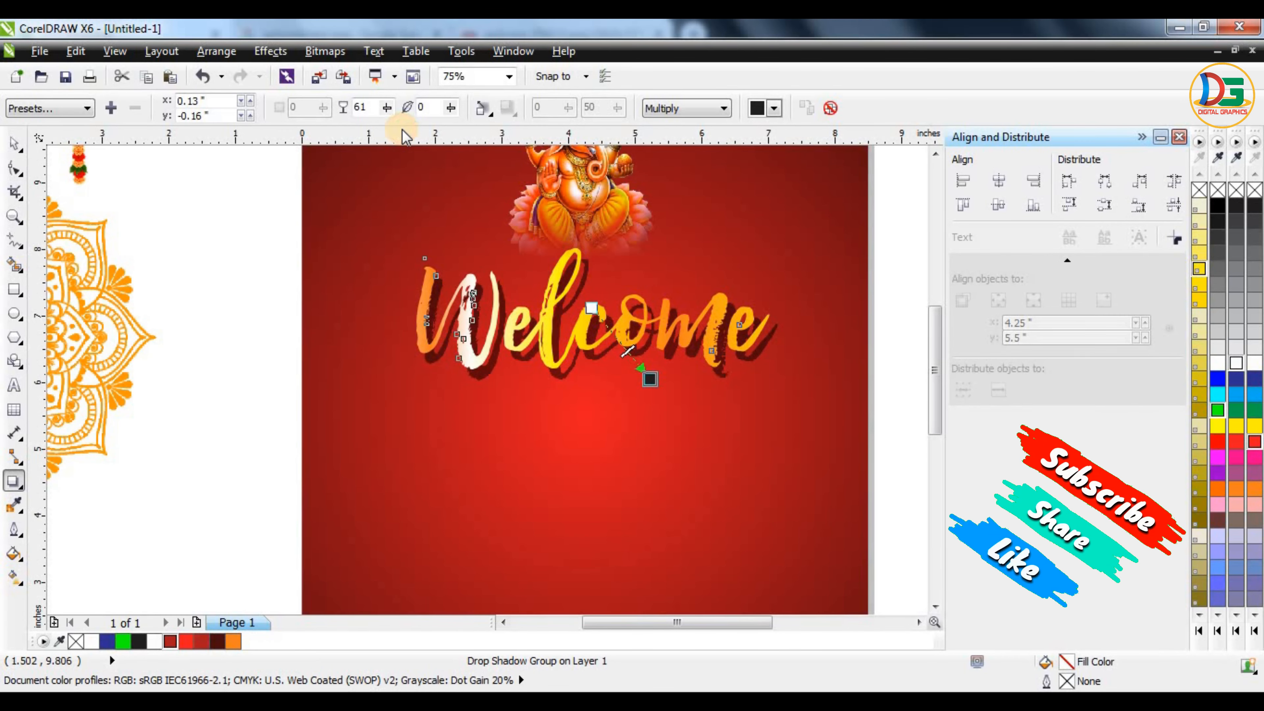
{"action": "scroll", "coordinate": [653, 376], "scroll_direction": "up", "scroll_amount": 2}
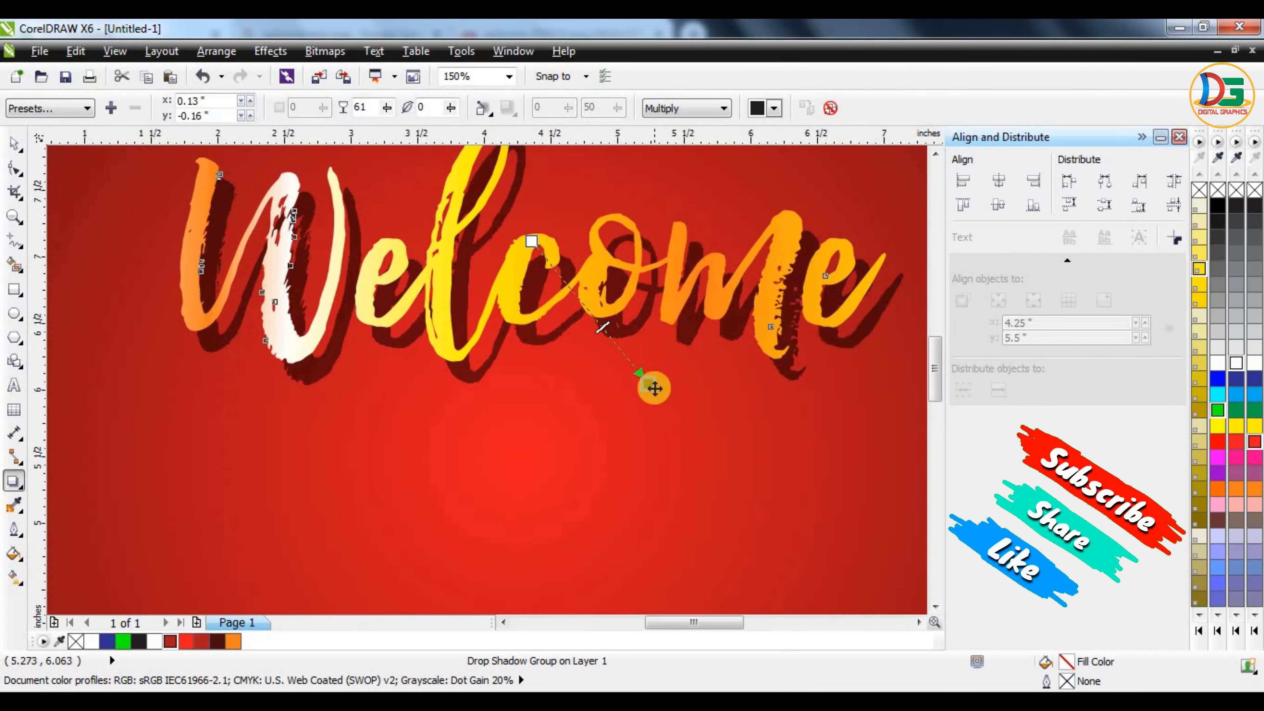
{"action": "mouse_move", "coordinate": [647, 383]}
{"action": "left_mouse_down"}
{"action": "mouse_move", "coordinate": [634, 366]}
{"action": "mouse_move", "coordinate": [649, 372]}
{"action": "left_mouse_up"}
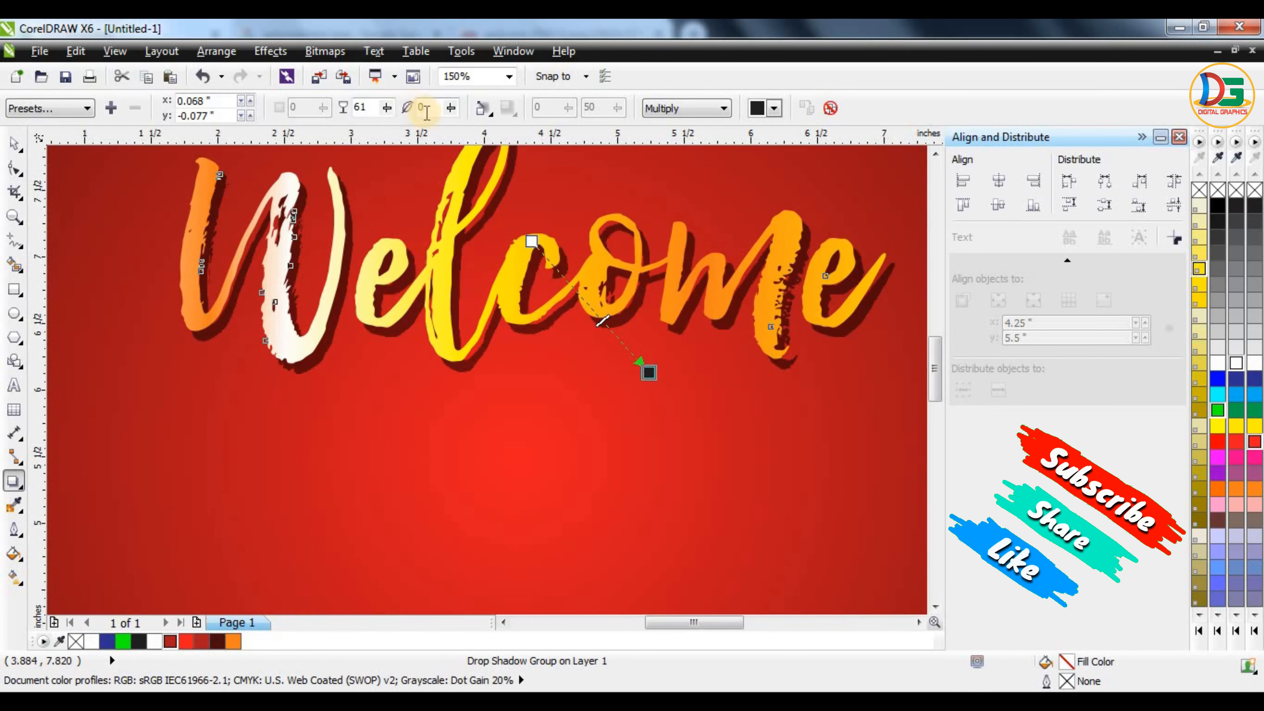
Step: Soften the Welcome shadow's feathering to 5 and raise its opacity to 100, keeping the Multiply blend mode
{"action": "left_click", "coordinate": [451, 109]}
{"action": "left_click_drag", "start_coordinate": [455, 129], "coordinate": [457, 131]}
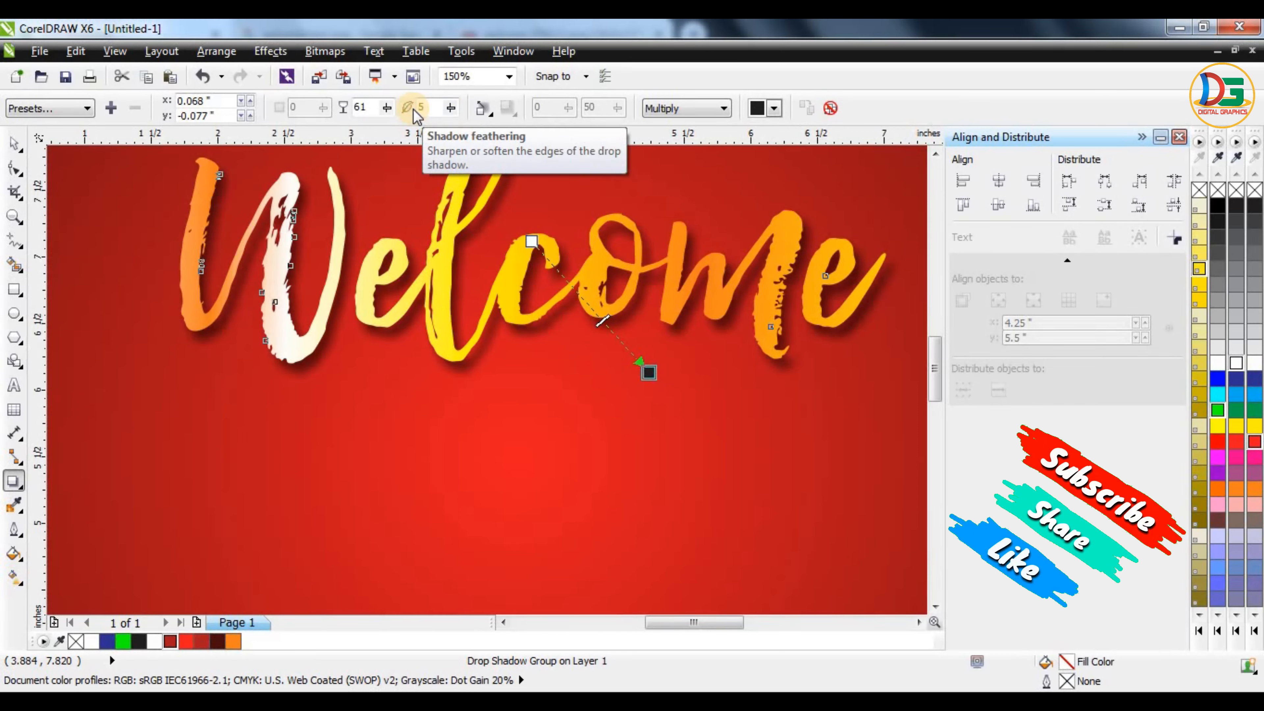
{"action": "left_click", "coordinate": [672, 108]}
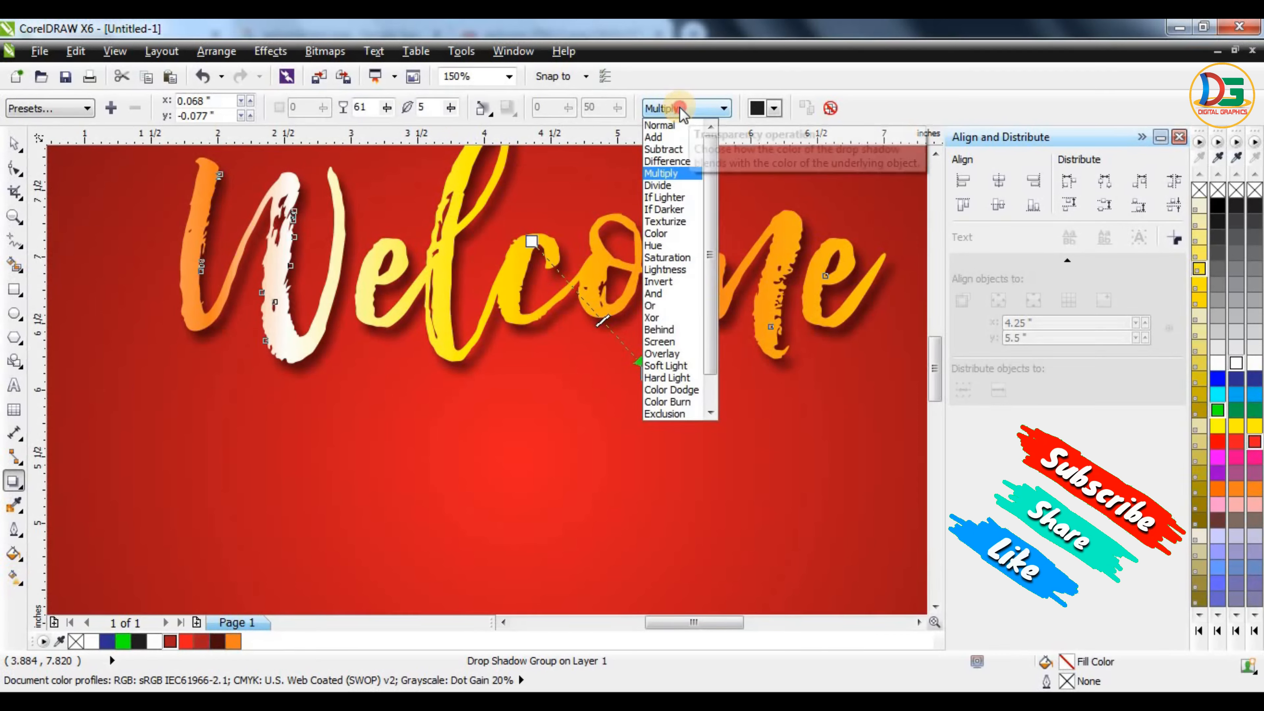
{"action": "left_click", "coordinate": [675, 107]}
{"action": "left_click_drag", "start_coordinate": [389, 108], "coordinate": [505, 159]}
{"action": "scroll", "coordinate": [598, 248], "scroll_direction": "down", "scroll_amount": 2}
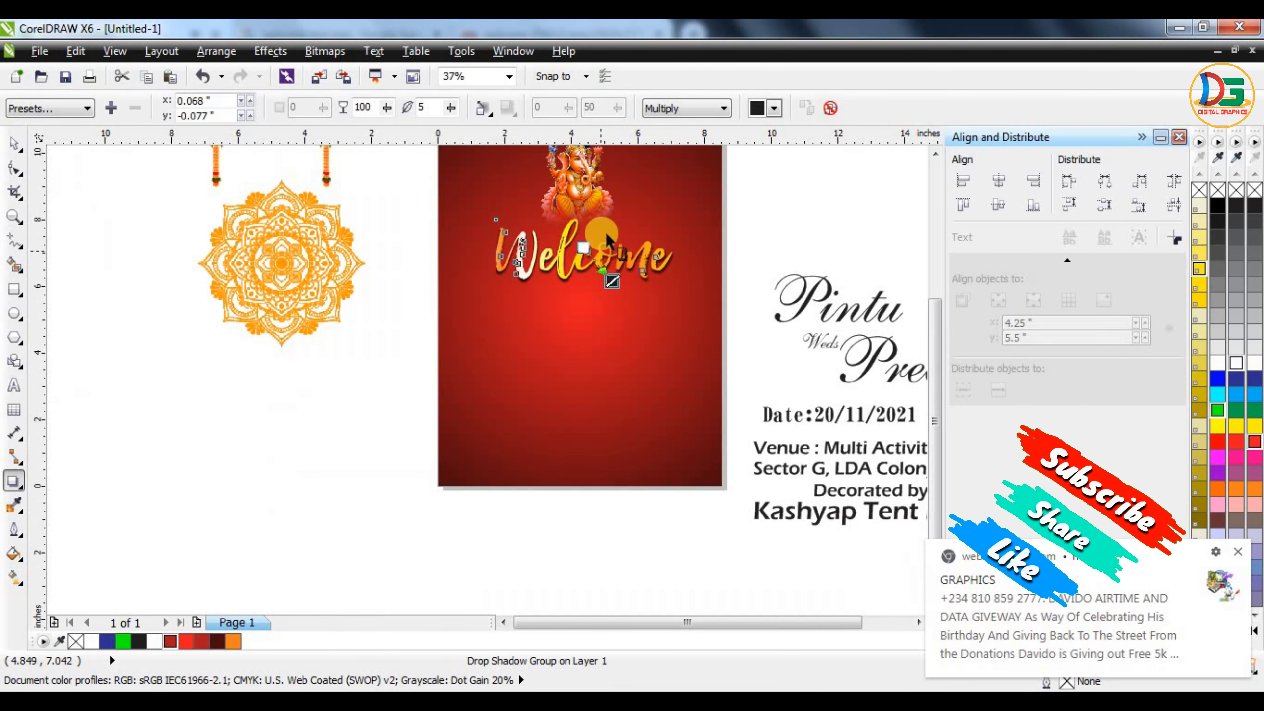
{"action": "scroll", "coordinate": [609, 234], "scroll_direction": "up", "scroll_amount": 1}
{"action": "key", "text": "space"}
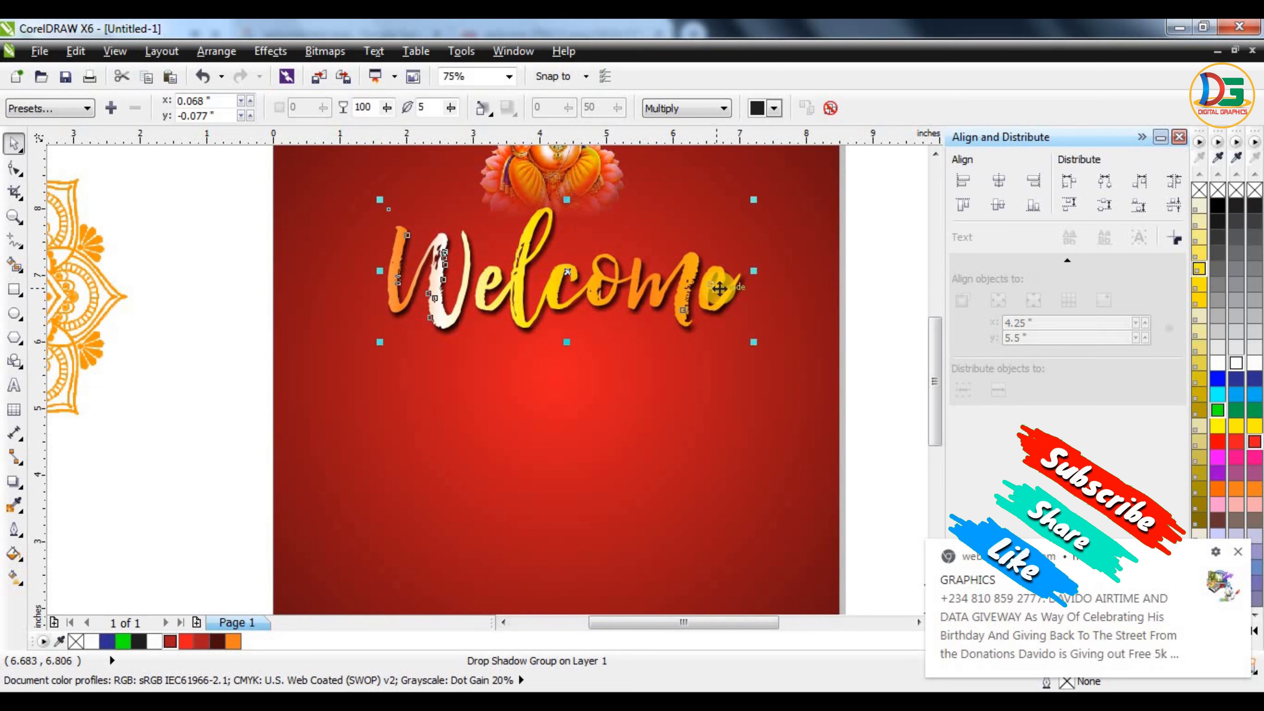
Step: Stretch the Welcome lettering slightly wider about its centre, without changing its height
{"action": "scroll", "coordinate": [818, 236], "scroll_direction": "down", "scroll_amount": 1}
{"action": "key", "text": "Escape"}
{"action": "scroll", "coordinate": [755, 277], "scroll_direction": "down", "scroll_amount": 1}
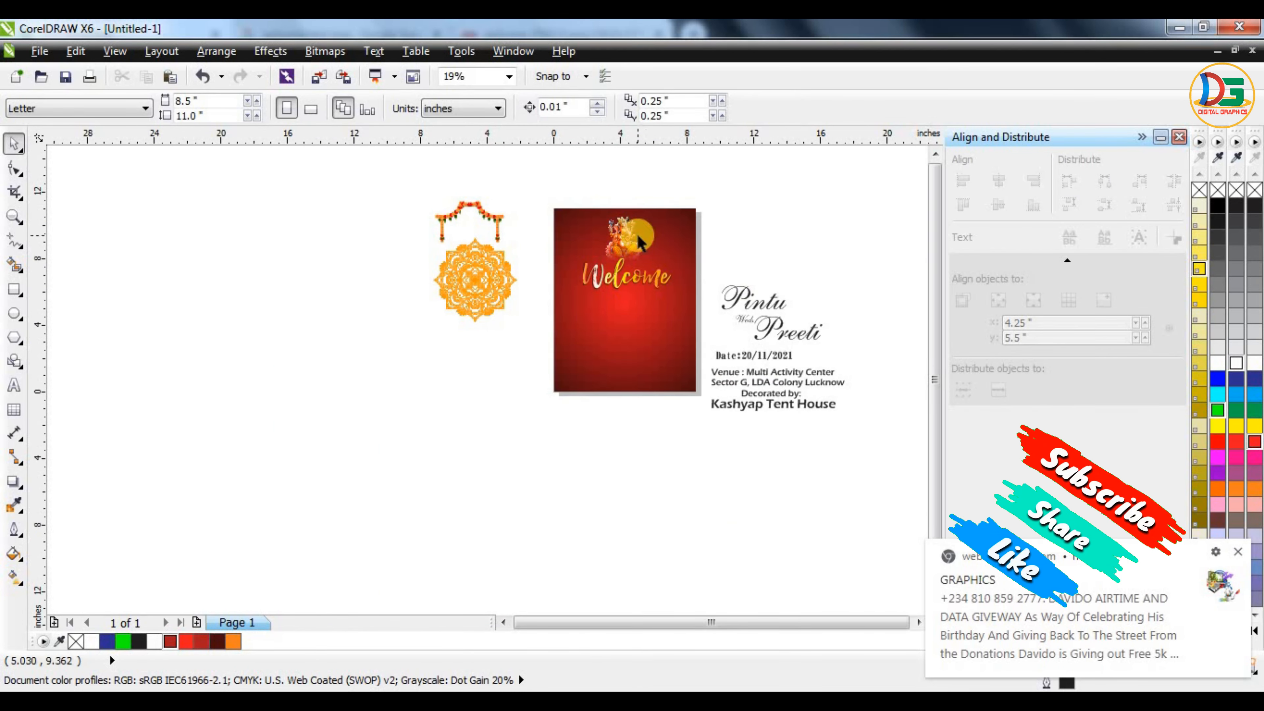
{"action": "scroll", "coordinate": [639, 244], "scroll_direction": "up", "scroll_amount": 1}
{"action": "left_click", "coordinate": [706, 314]}
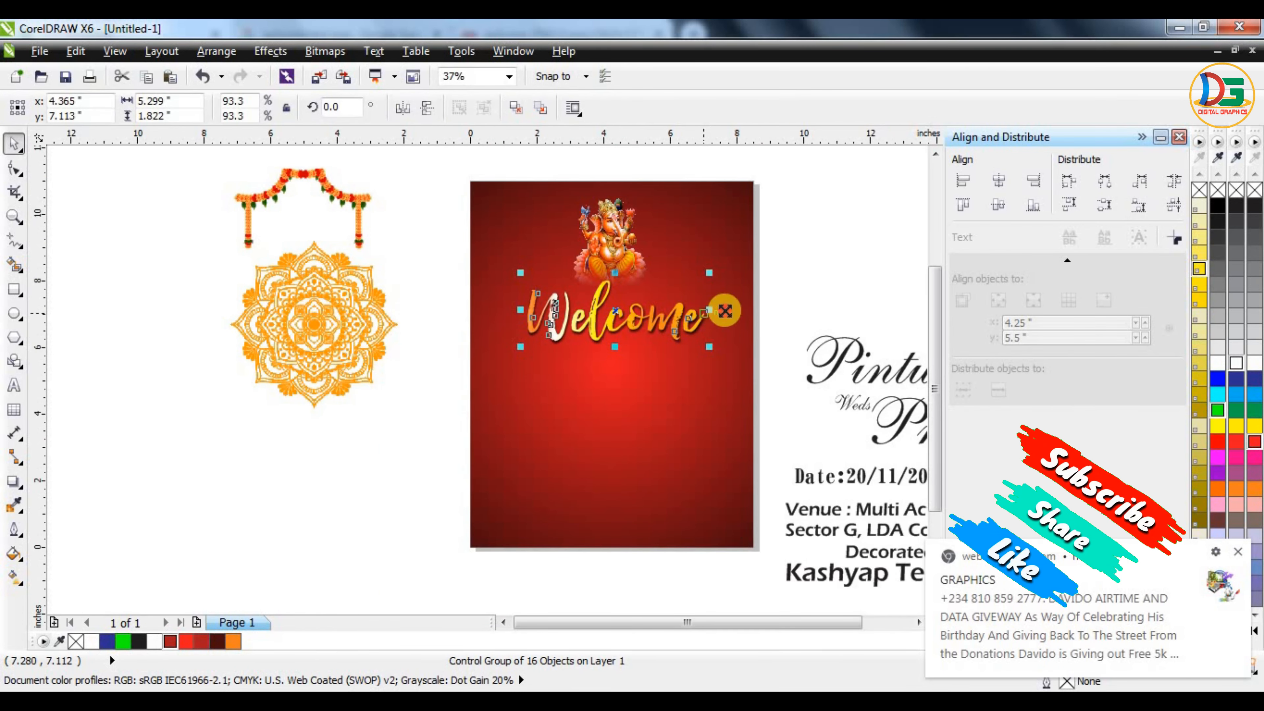
{"action": "mouse_move", "coordinate": [712, 310]}
{"action": "left_mouse_down"}
{"action": "mouse_move", "coordinate": [742, 311]}
{"action": "mouse_move", "coordinate": [730, 311]}
{"action": "left_mouse_up"}
{"action": "left_click", "coordinate": [854, 234]}
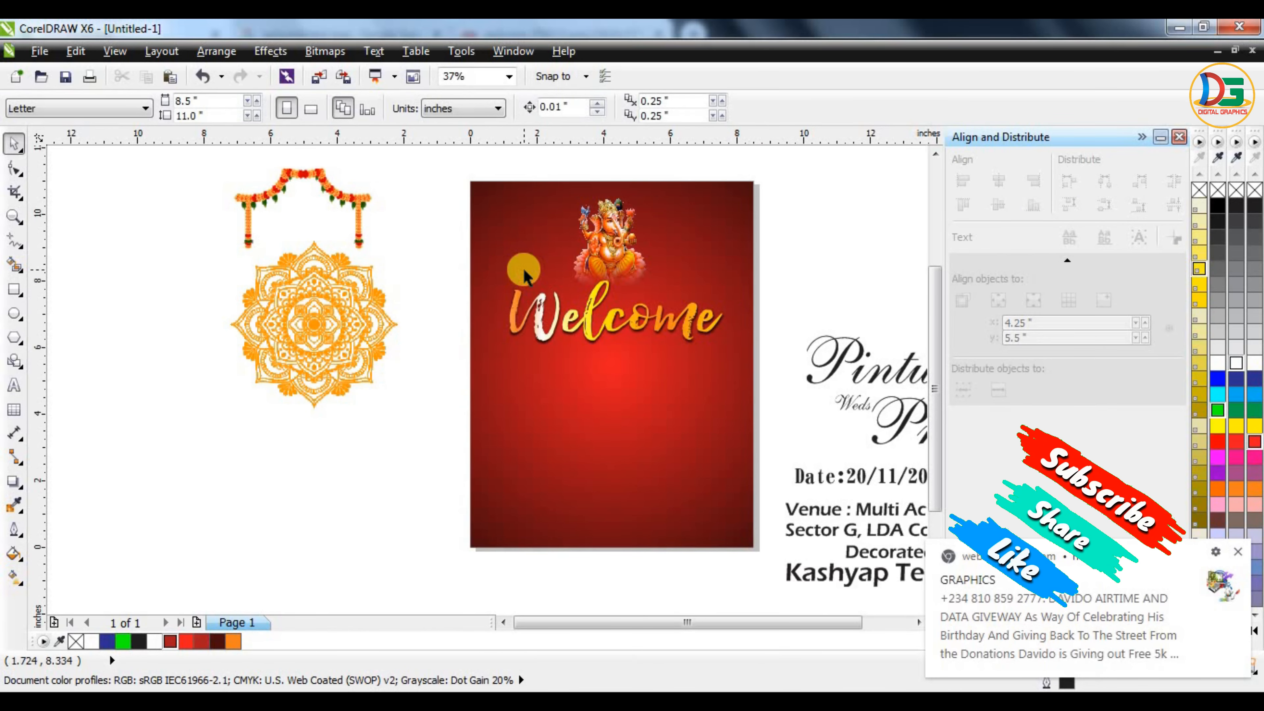
{"action": "scroll", "coordinate": [524, 275], "scroll_direction": "down", "scroll_amount": 1}
{"action": "scroll", "coordinate": [611, 286], "scroll_direction": "up", "scroll_amount": 1}
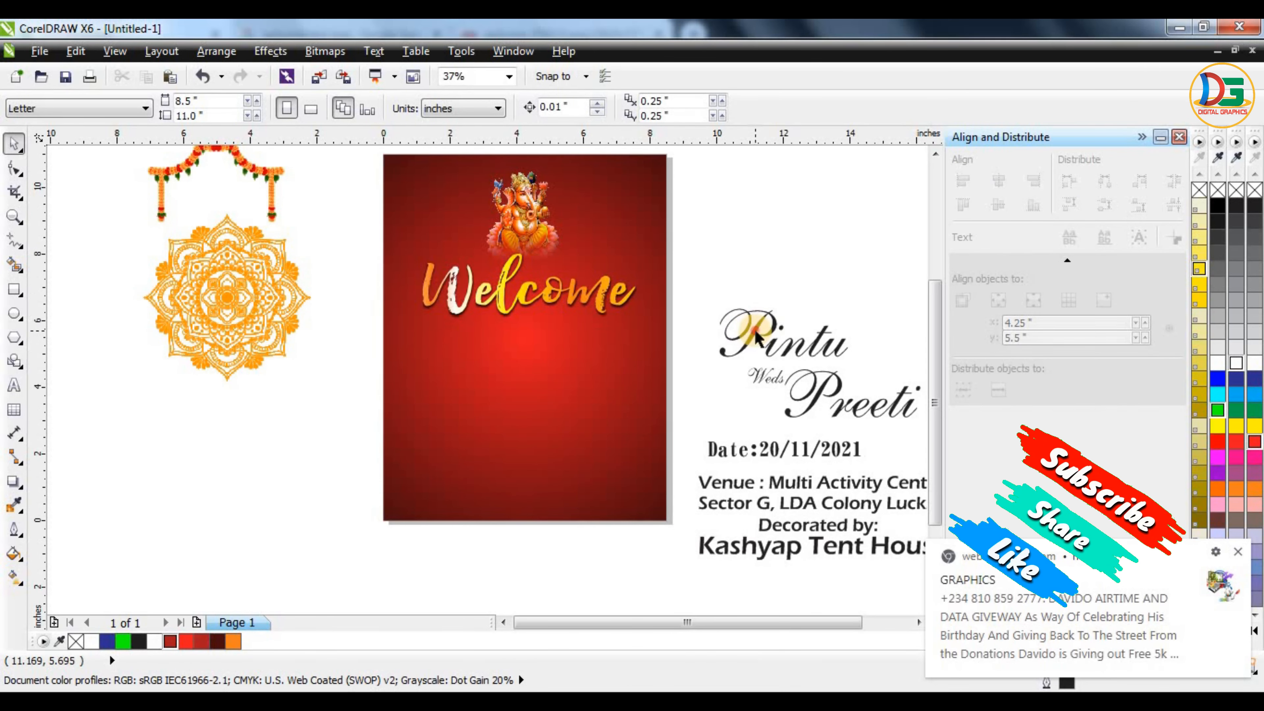
{"action": "mouse_move", "coordinate": [756, 339]}
{"action": "left_mouse_down"}
{"action": "mouse_move", "coordinate": [457, 362]}
{"action": "mouse_move", "coordinate": [785, 314]}
{"action": "mouse_move", "coordinate": [755, 346]}
{"action": "left_mouse_up"}
{"action": "left_click", "coordinate": [372, 335]}
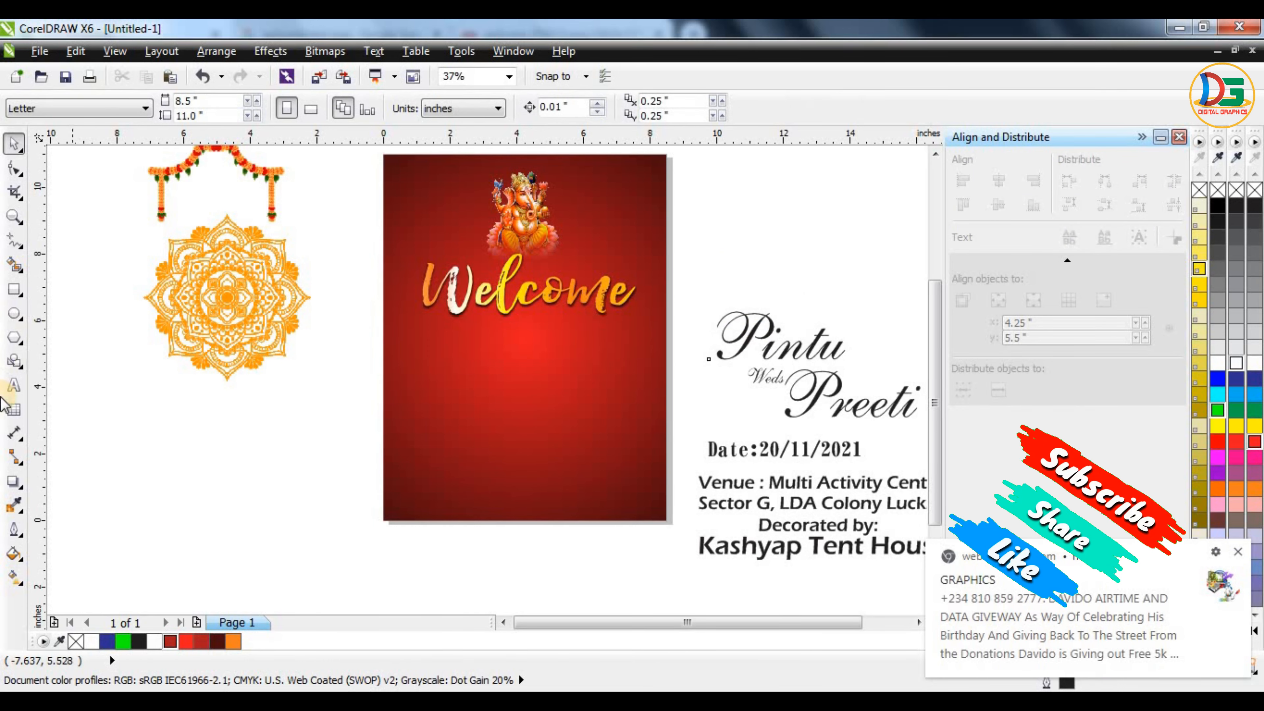
Step: Draw a thin horizontal rectangle about 5.94 by 0.11 inches just below the Welcome lettering
{"action": "left_click", "coordinate": [13, 292]}
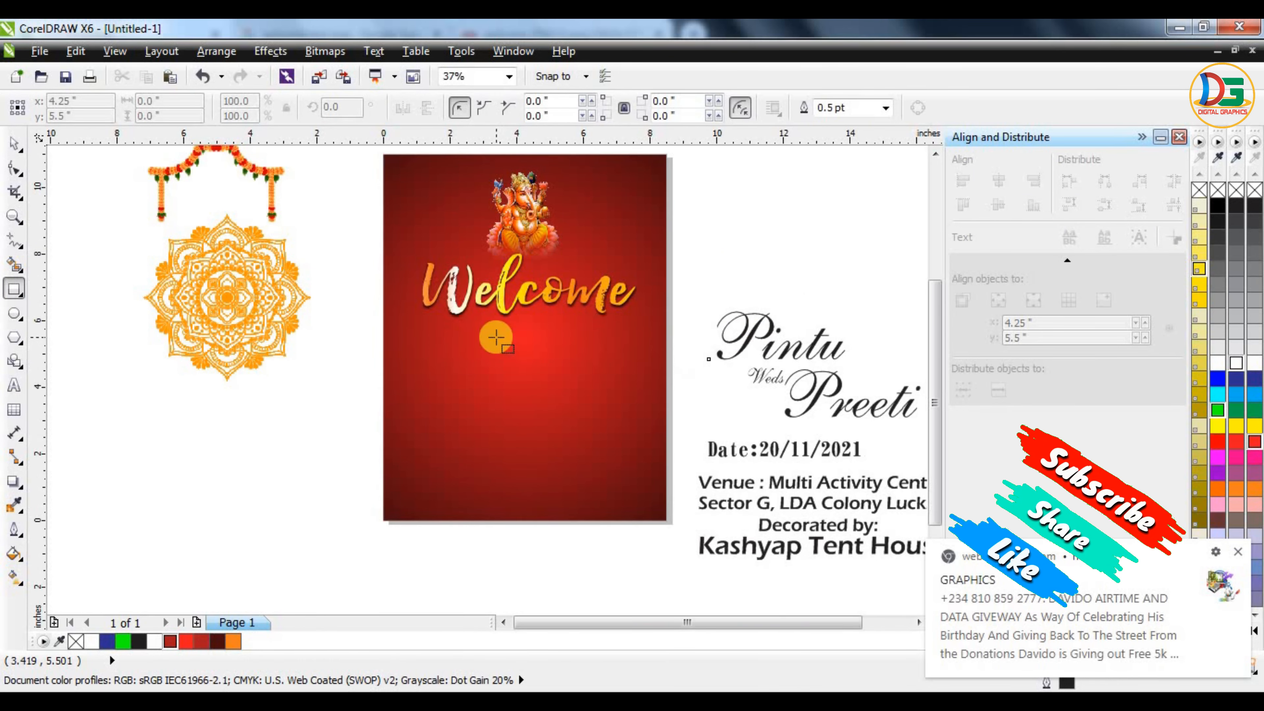
{"action": "scroll", "coordinate": [502, 329], "scroll_direction": "up", "scroll_amount": 1}
{"action": "scroll", "coordinate": [398, 299], "scroll_direction": "down", "scroll_amount": 1}
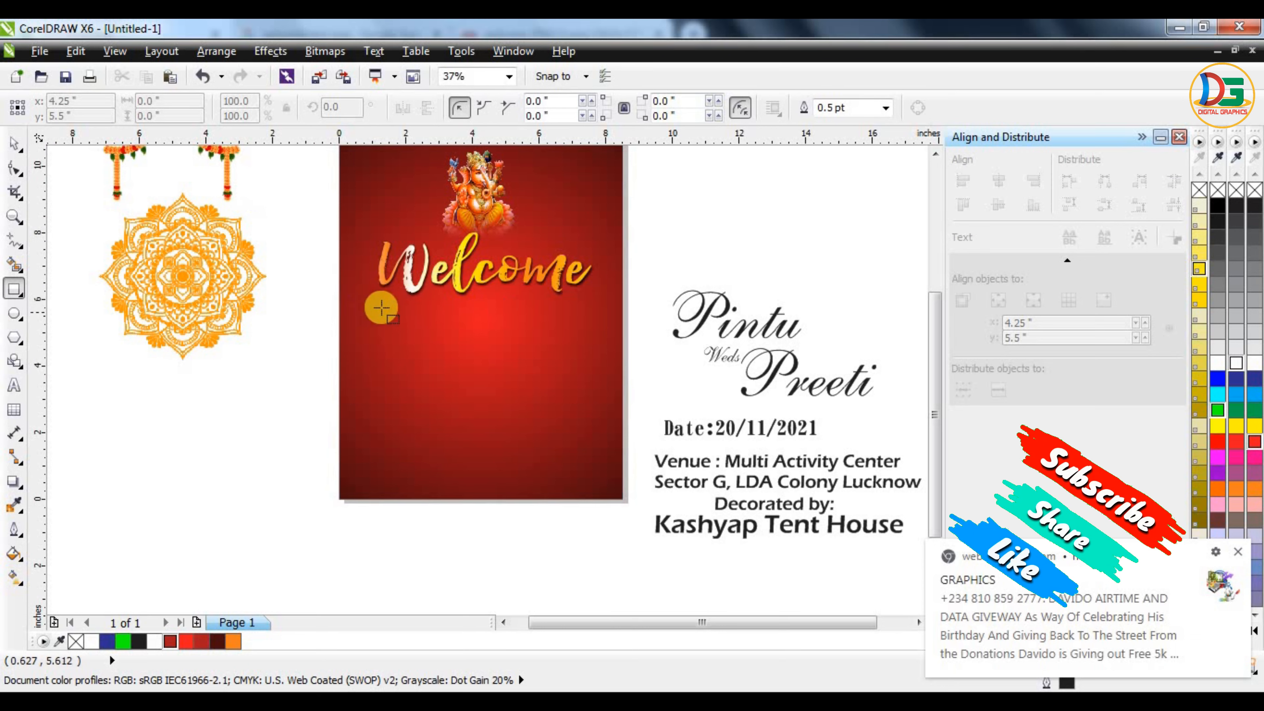
{"action": "left_click_drag", "start_coordinate": [384, 308], "coordinate": [582, 310]}
{"action": "left_click", "coordinate": [15, 145]}
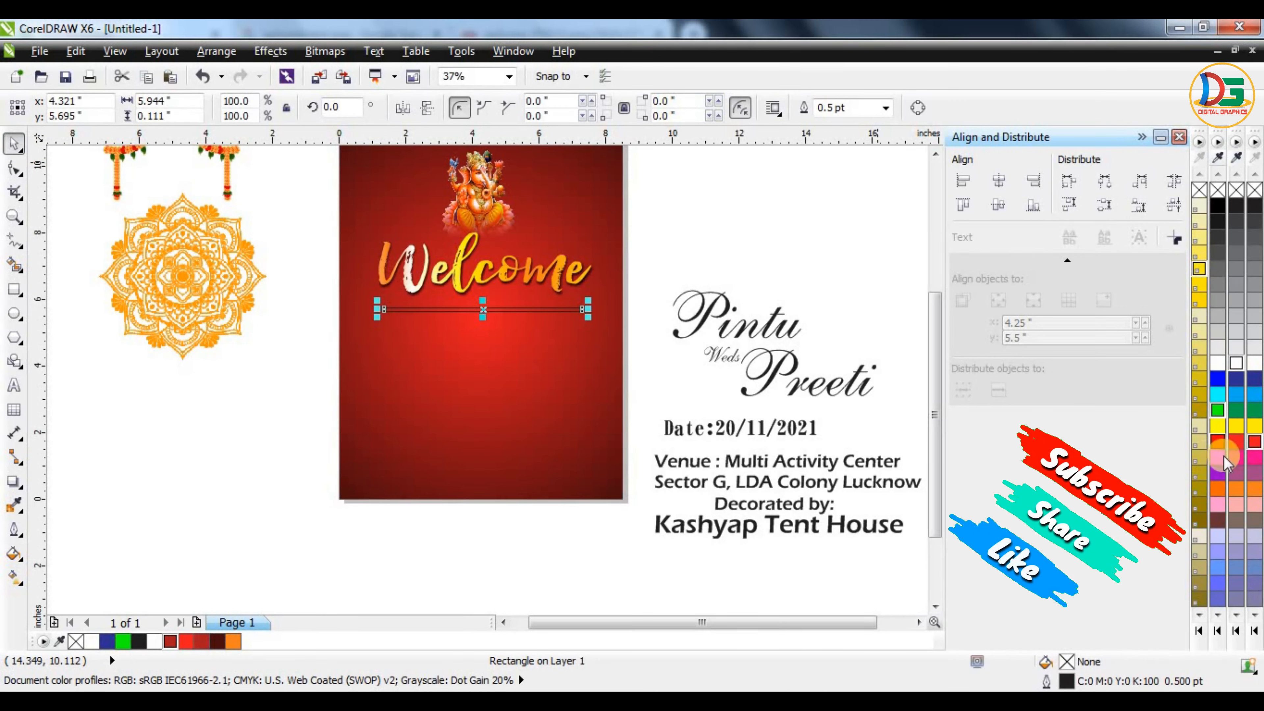
Step: Fill the thin rectangle with yellow (C0 M0 Y100 K0) and remove its outline
{"action": "left_click", "coordinate": [1217, 429]}
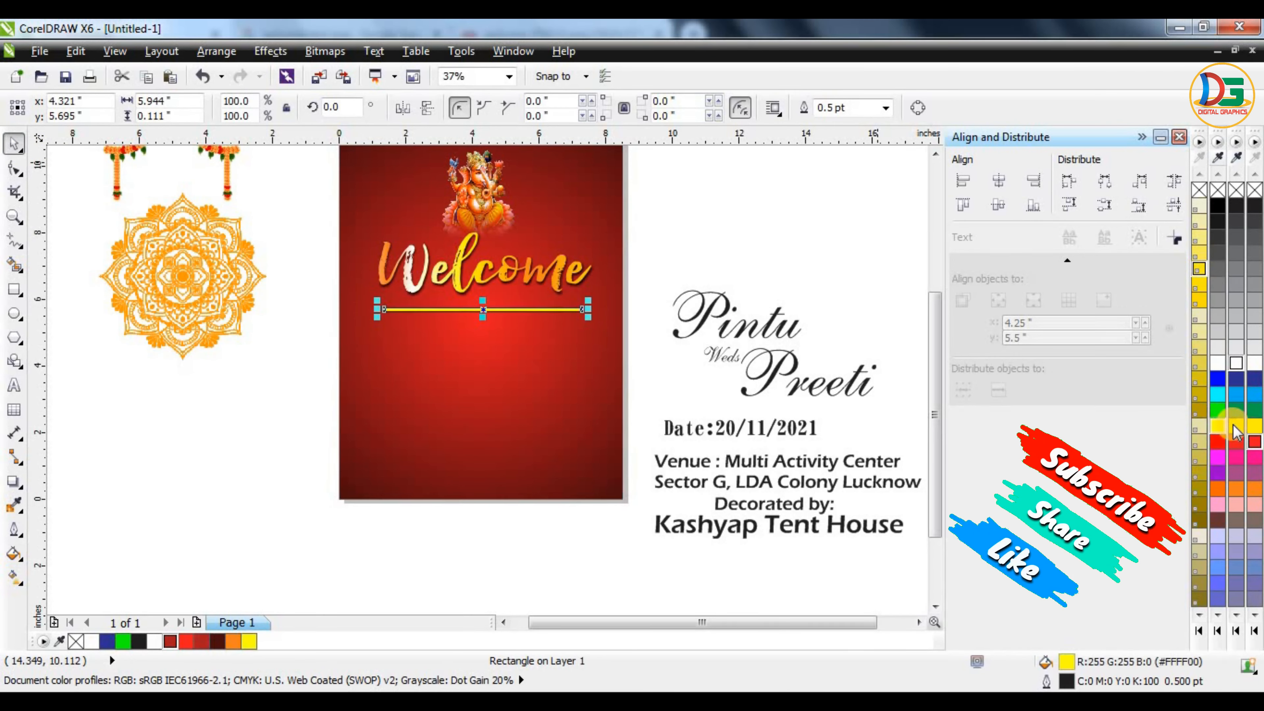
{"action": "scroll", "coordinate": [400, 252], "scroll_direction": "up", "scroll_amount": 2}
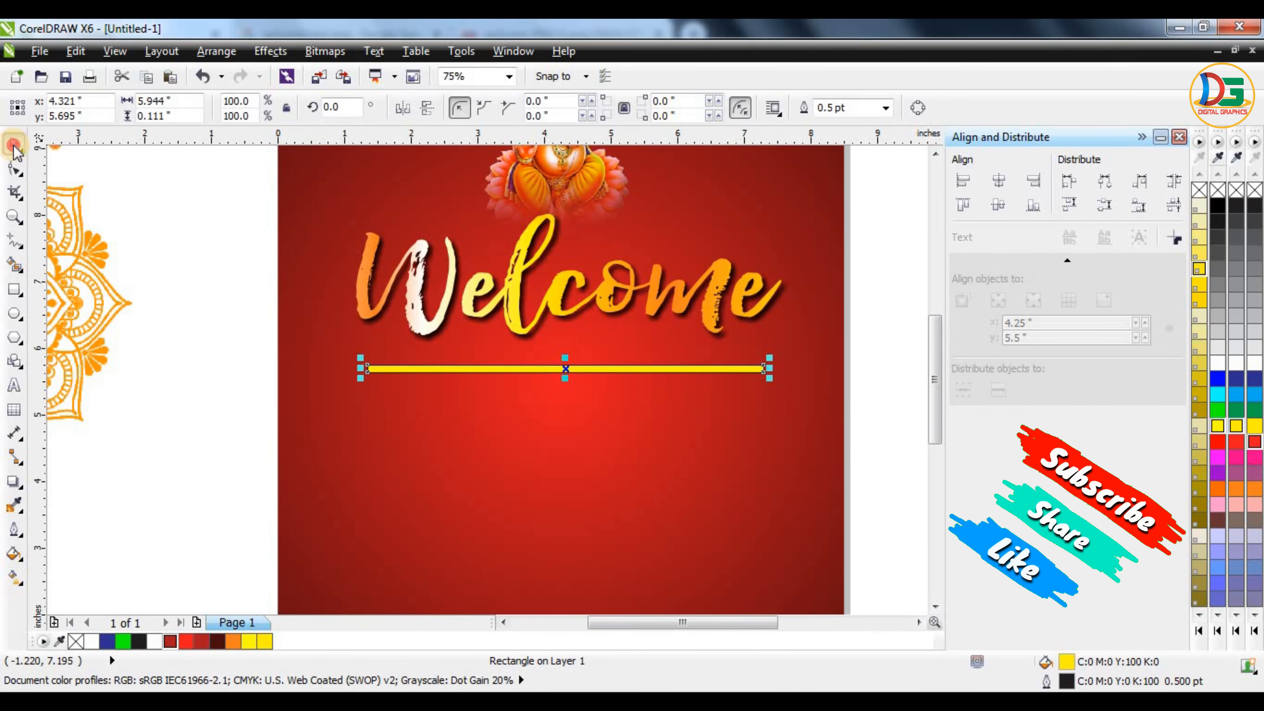
{"action": "left_click", "coordinate": [890, 108]}
{"action": "left_click", "coordinate": [831, 123]}
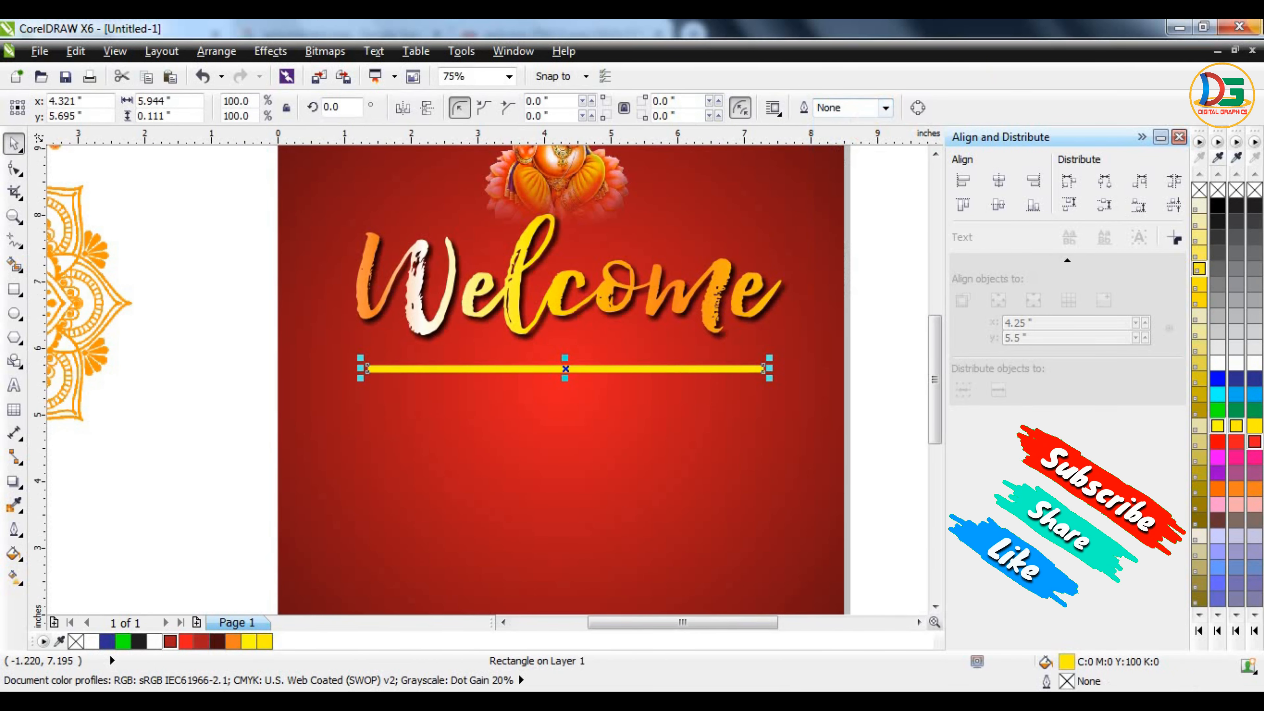
Step: Reduce the yellow rectangle's height to about 0.056 inches, keeping its lower edge in place
{"action": "scroll", "coordinate": [485, 437], "scroll_direction": "up", "scroll_amount": 5}
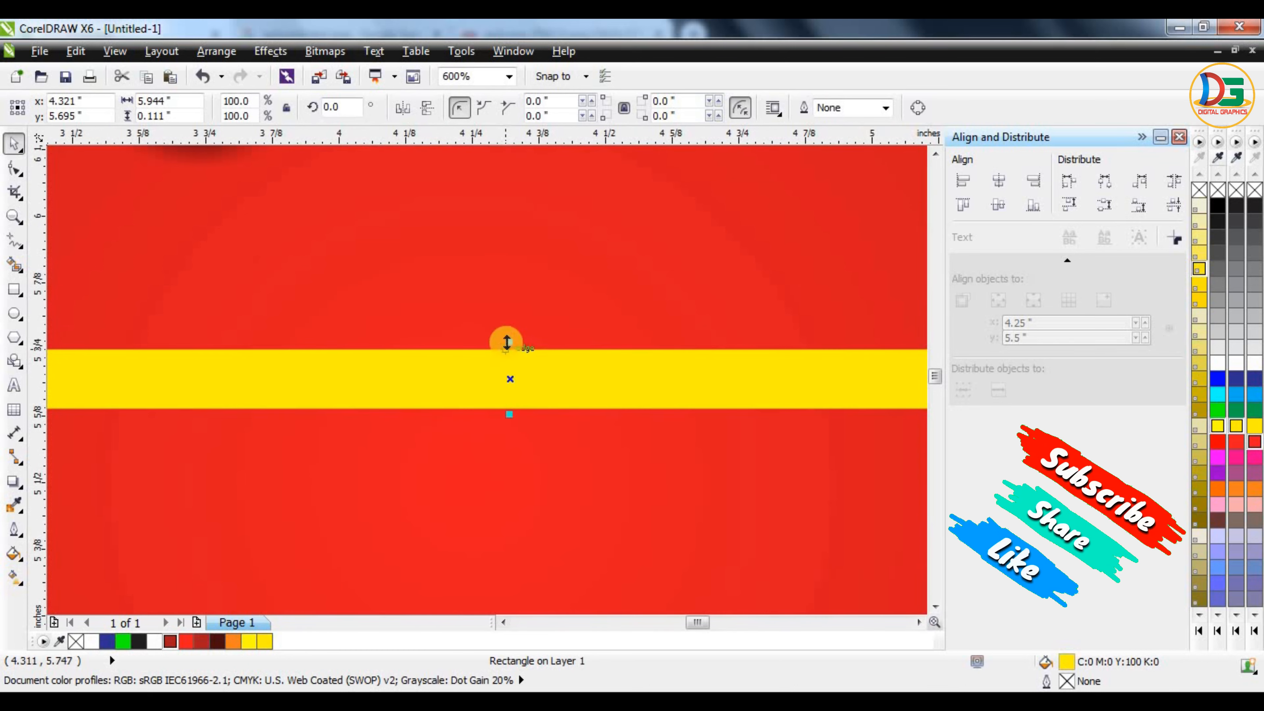
{"action": "left_click_drag", "start_coordinate": [507, 342], "coordinate": [506, 379]}
{"action": "scroll", "coordinate": [622, 332], "scroll_direction": "down", "scroll_amount": 5}
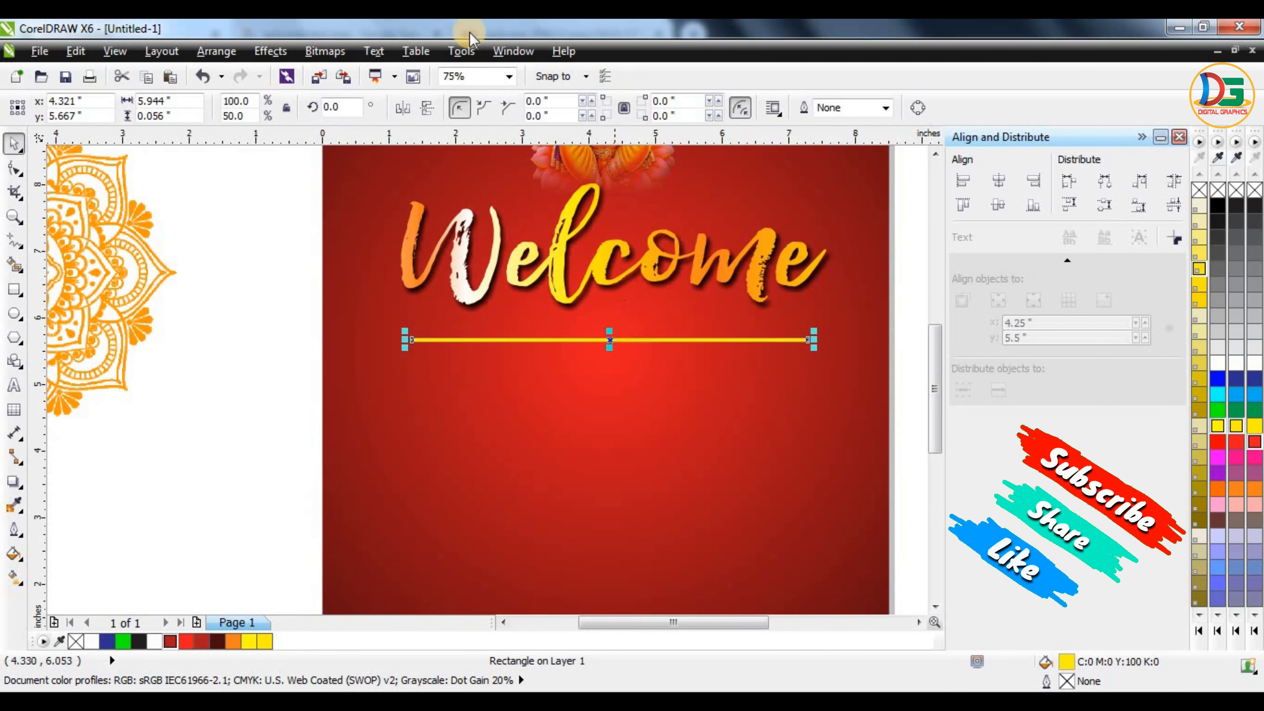
Step: Convert the yellow line to a 300 dpi CMYK bitmap with anti-aliasing and a transparent background
{"action": "left_click", "coordinate": [325, 51]}
{"action": "left_click", "coordinate": [369, 76]}
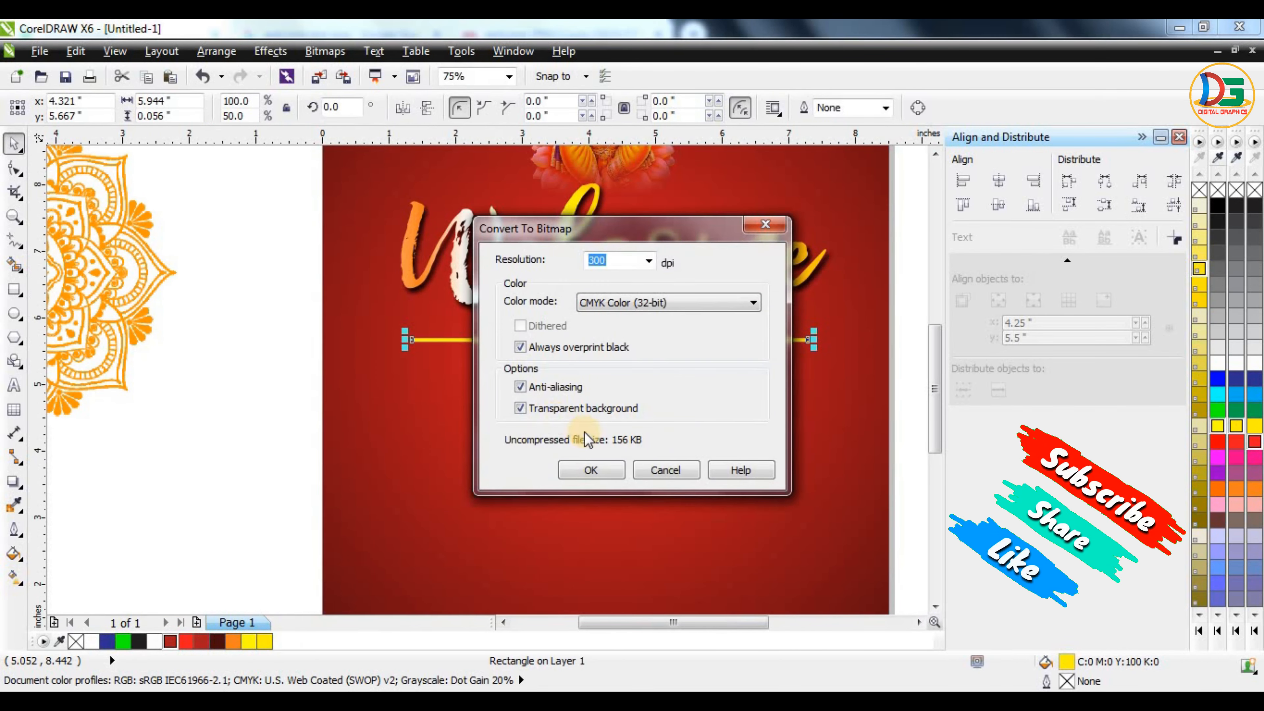
{"action": "left_click", "coordinate": [614, 475]}
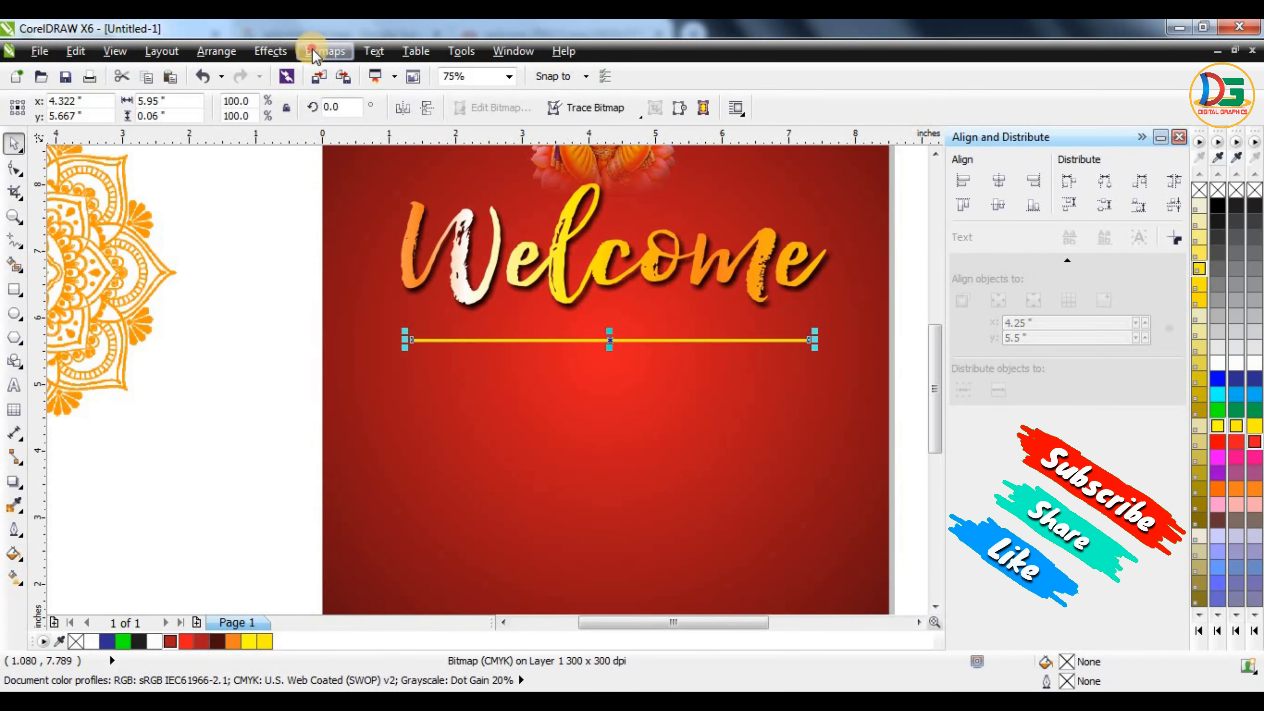
Step: Apply a Motion Blur in direction 0 to the line bitmap, with the distance increased above 114 pixels
{"action": "left_click", "coordinate": [314, 52]}
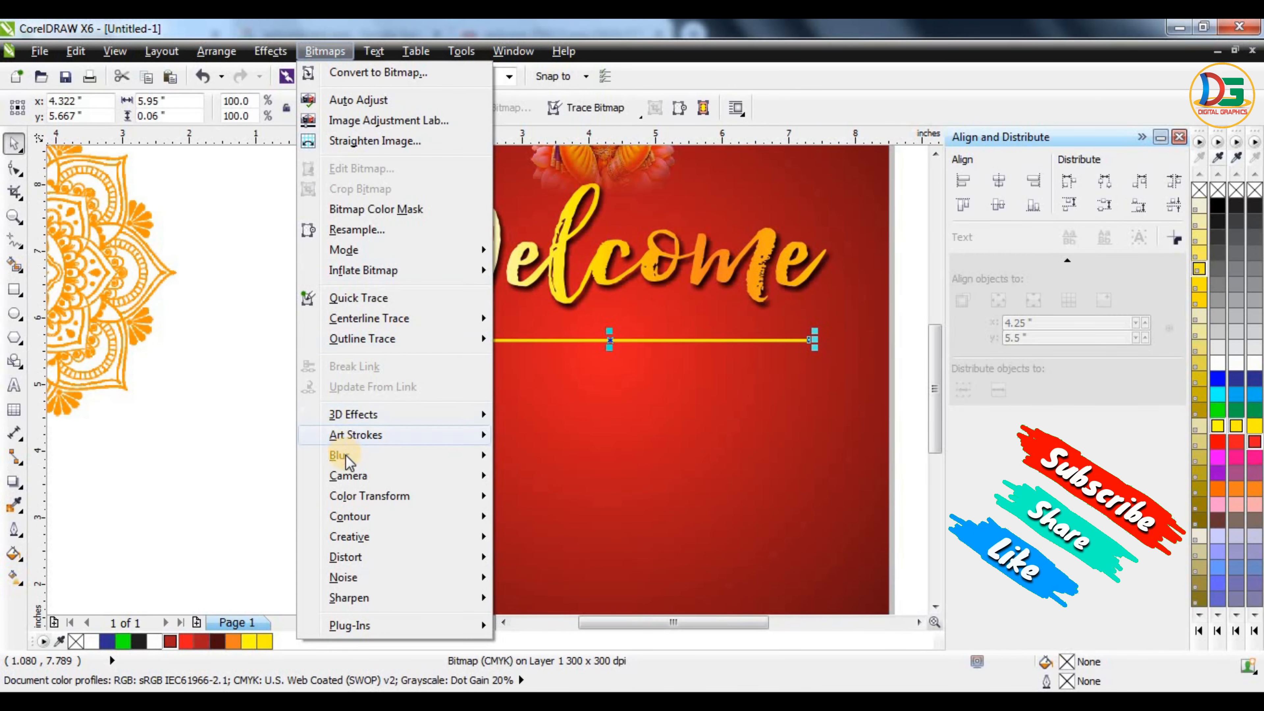
{"action": "mouse_move", "coordinate": [349, 461]}
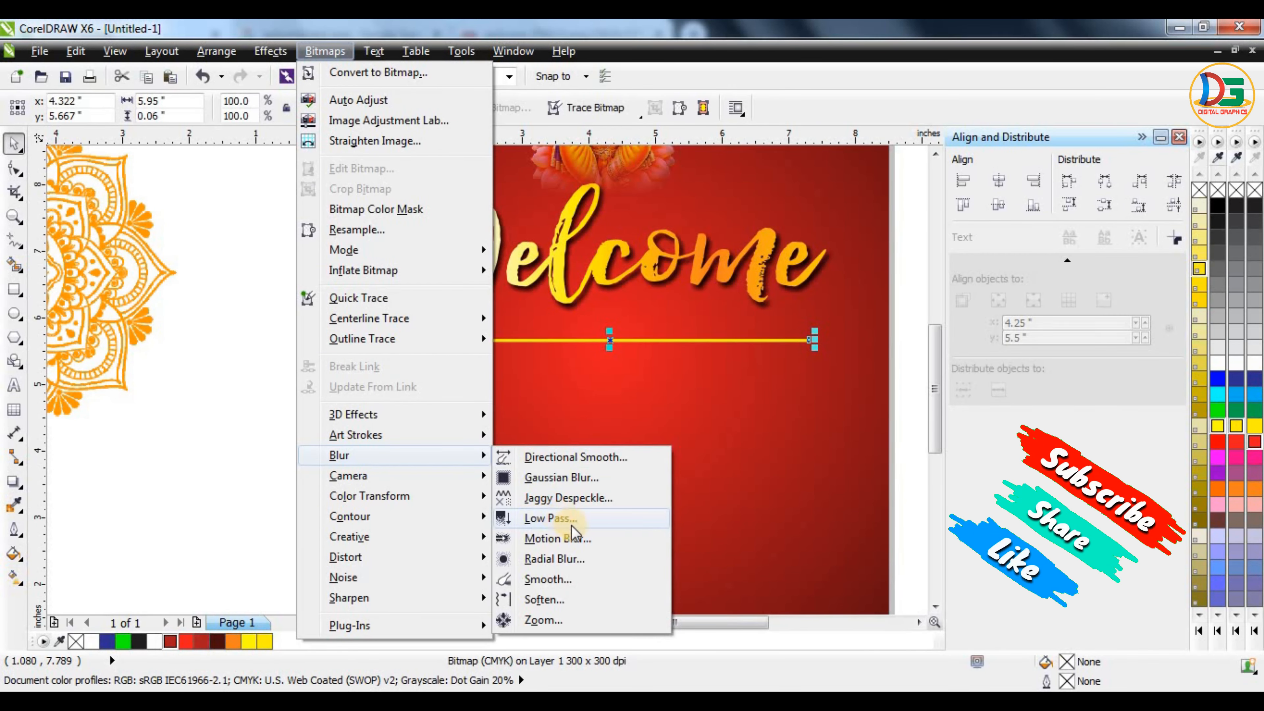
{"action": "left_click", "coordinate": [567, 541]}
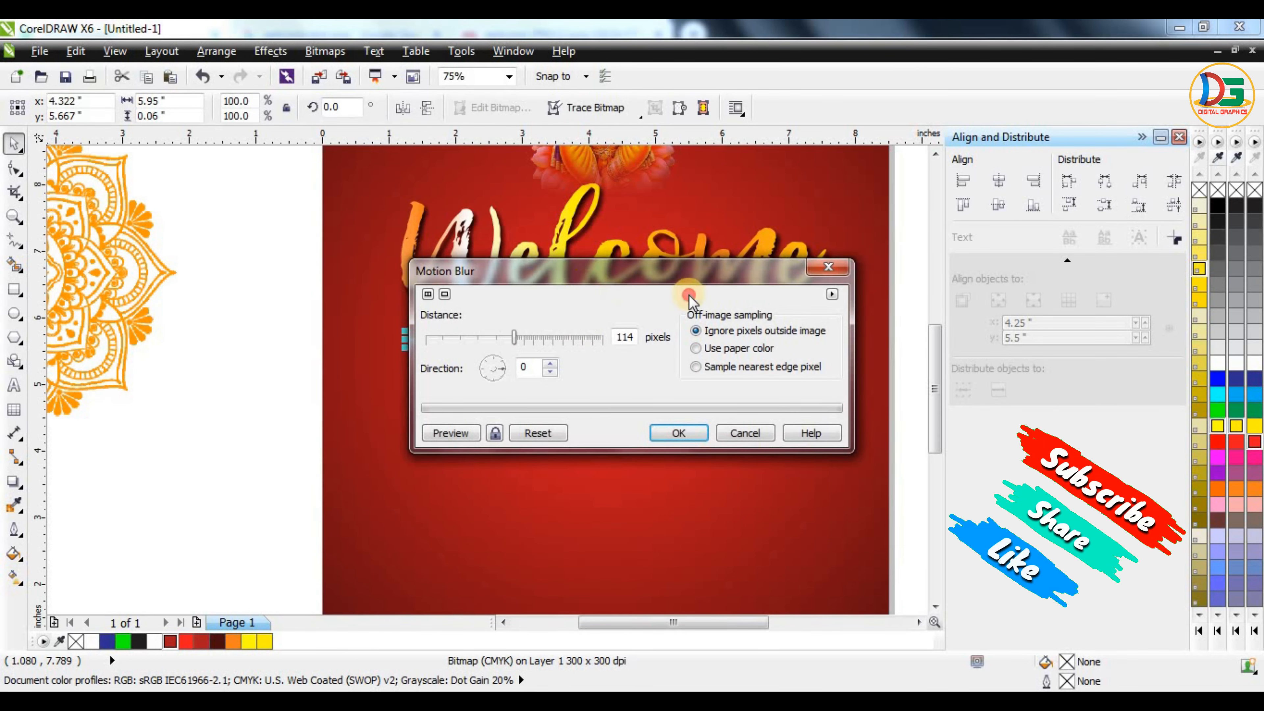
{"action": "left_click_drag", "start_coordinate": [689, 297], "coordinate": [908, 311]}
{"action": "left_click", "coordinate": [657, 451]}
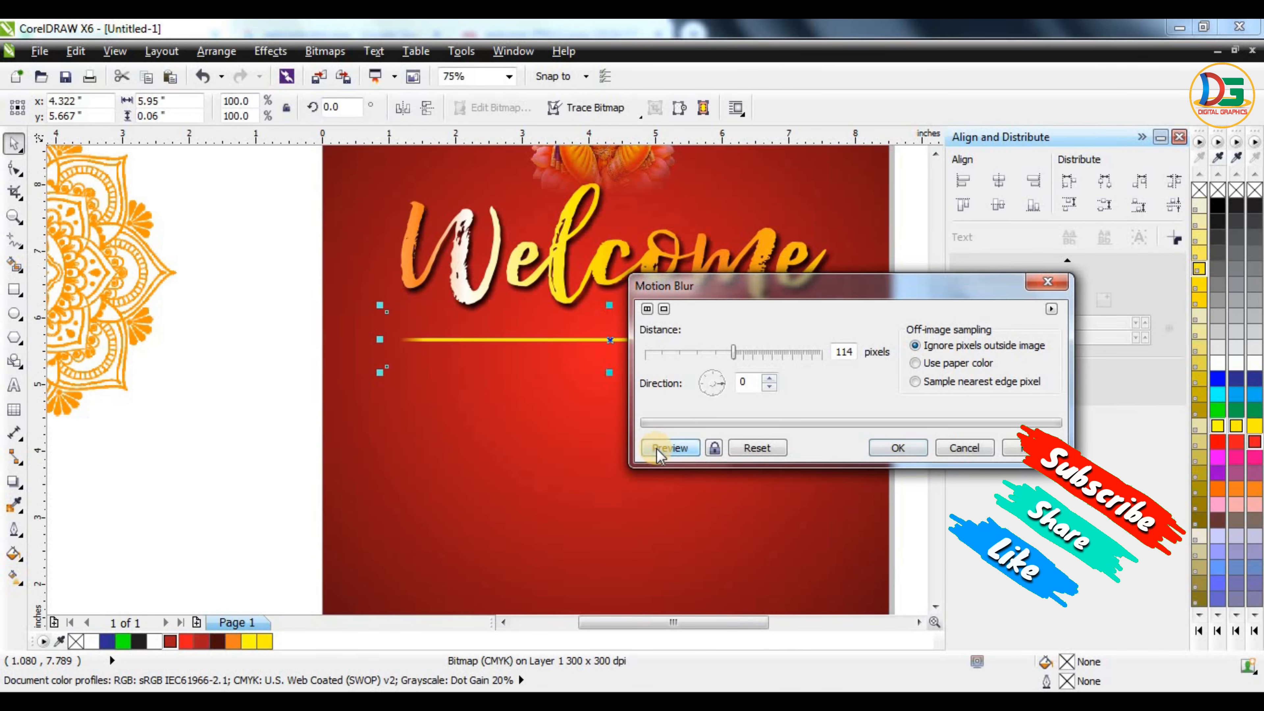
{"action": "left_click_drag", "start_coordinate": [734, 354], "coordinate": [759, 354]}
{"action": "left_click", "coordinate": [674, 447]}
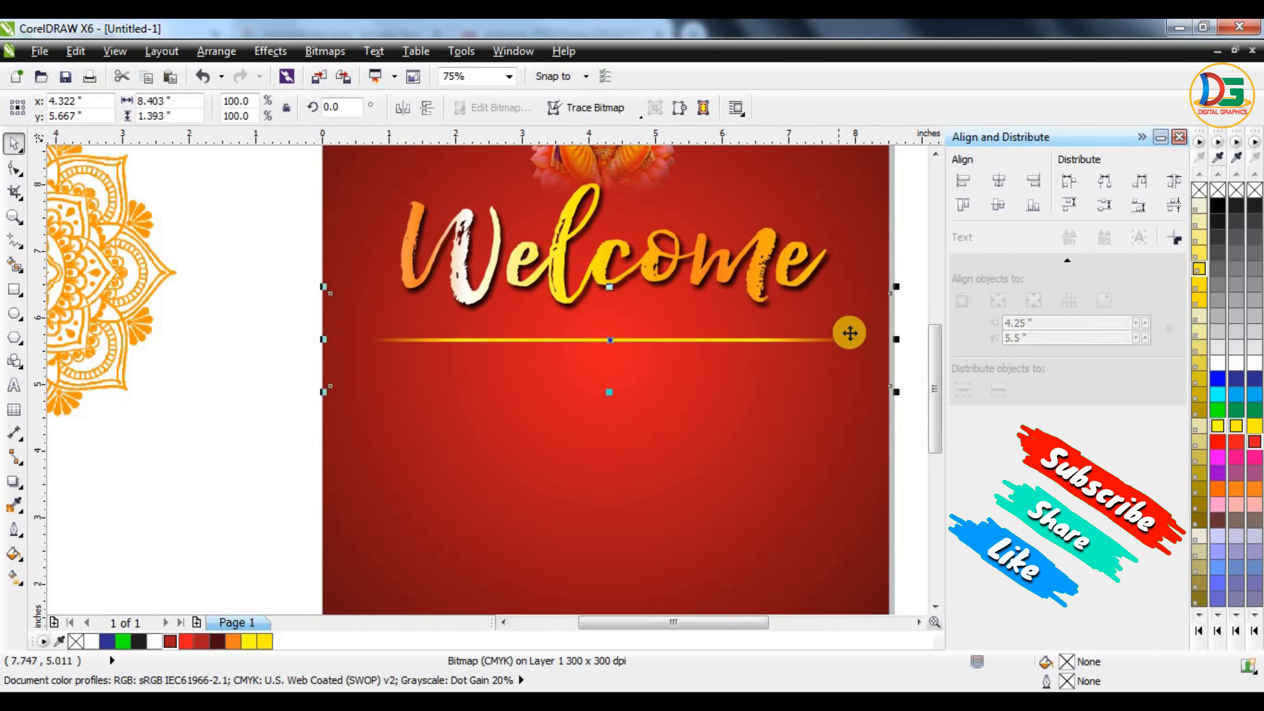
Step: Scale the blurred line proportionally about its centre to about 74% and move it up close beneath the Welcome lettering
{"action": "left_click_drag", "start_coordinate": [895, 289], "coordinate": [822, 300]}
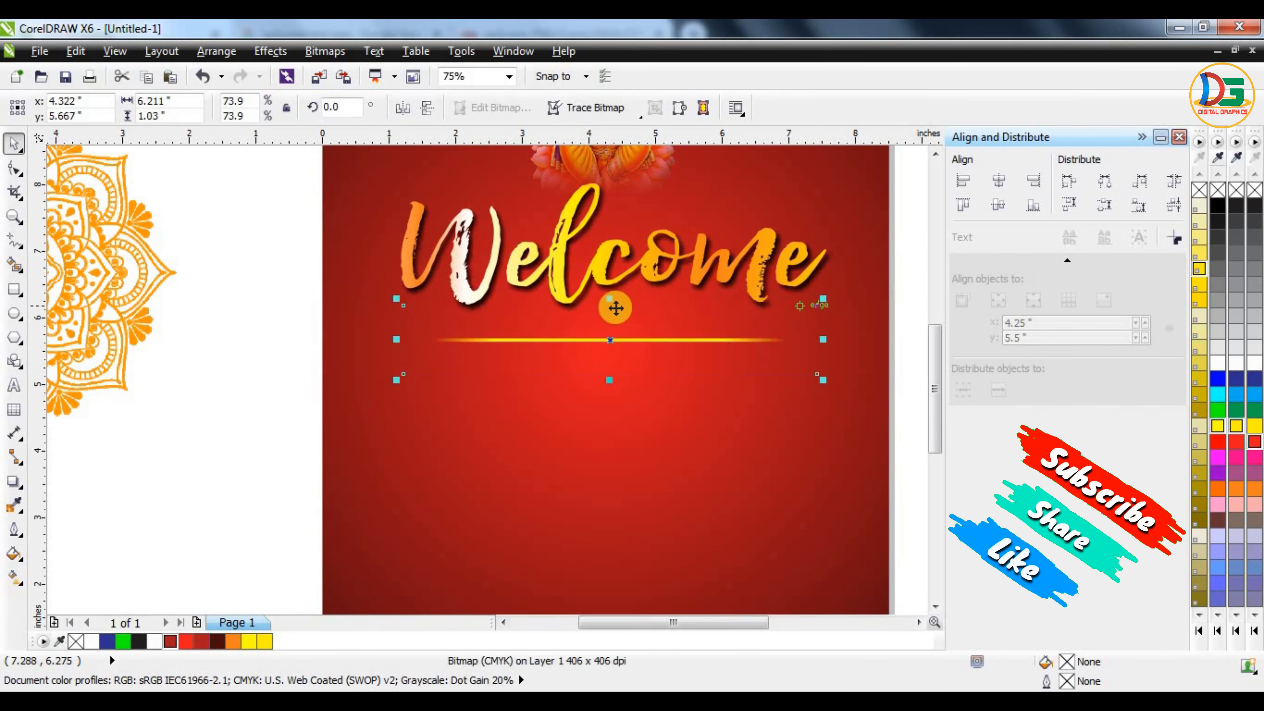
{"action": "left_click_drag", "start_coordinate": [612, 340], "coordinate": [610, 320]}
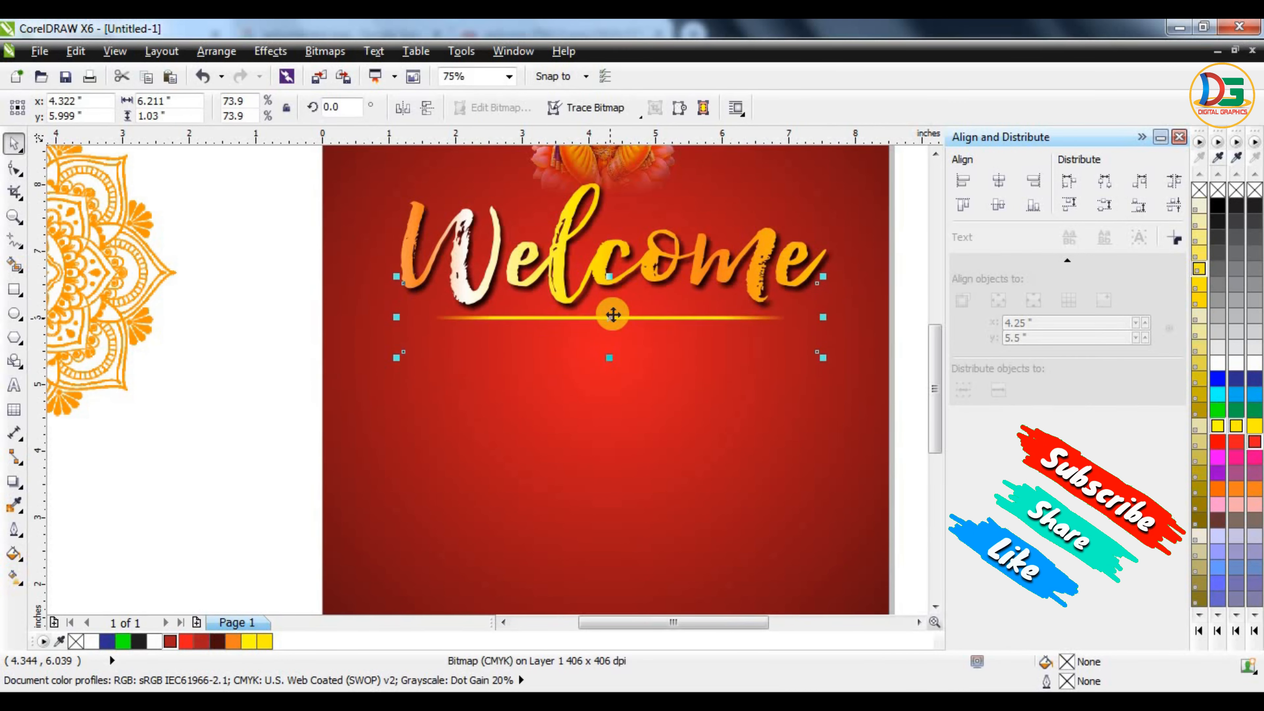
{"action": "scroll", "coordinate": [611, 319], "scroll_direction": "down", "scroll_amount": 1}
{"action": "key", "text": "Escape"}
{"action": "scroll", "coordinate": [359, 252], "scroll_direction": "down", "scroll_amount": 1}
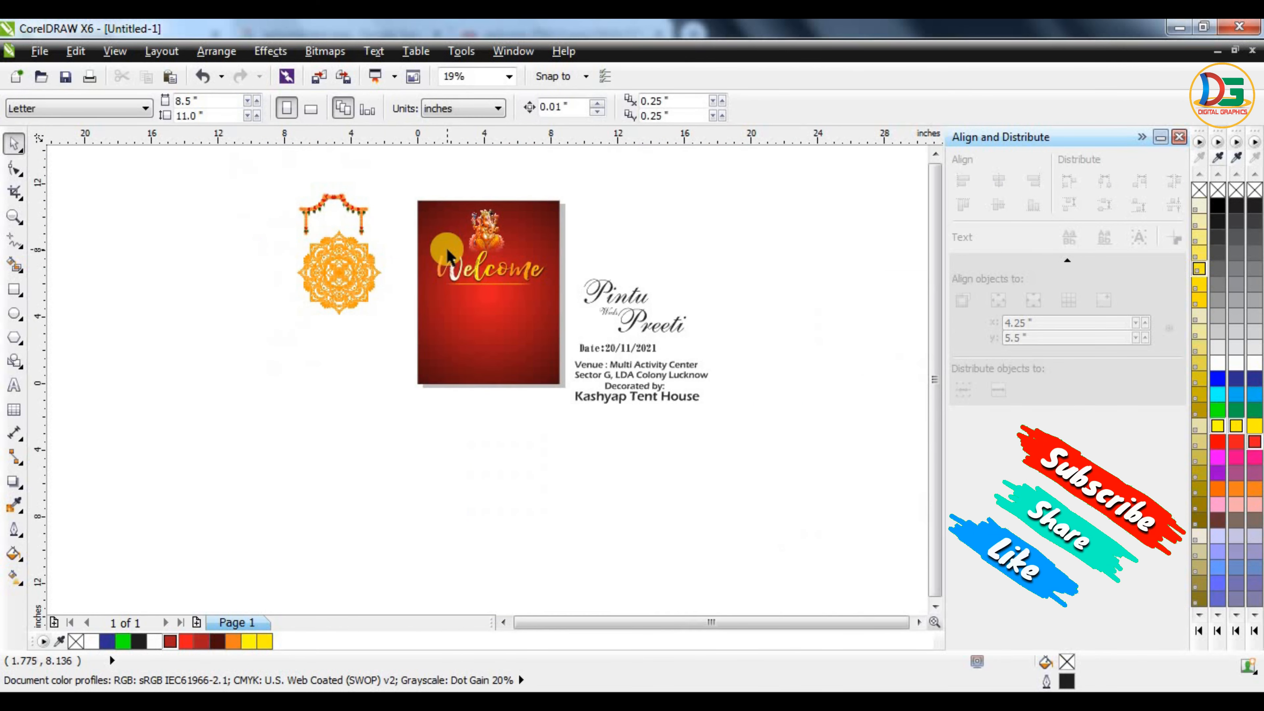
Step: Move the couple's two name texts onto the board below the line, the second name lower and further right than the first
{"action": "scroll", "coordinate": [446, 254], "scroll_direction": "up", "scroll_amount": 1}
{"action": "left_click_drag", "start_coordinate": [706, 354], "coordinate": [530, 359]}
{"action": "scroll", "coordinate": [487, 366], "scroll_direction": "up", "scroll_amount": 1}
{"action": "scroll", "coordinate": [487, 366], "scroll_direction": "down", "scroll_amount": 1}
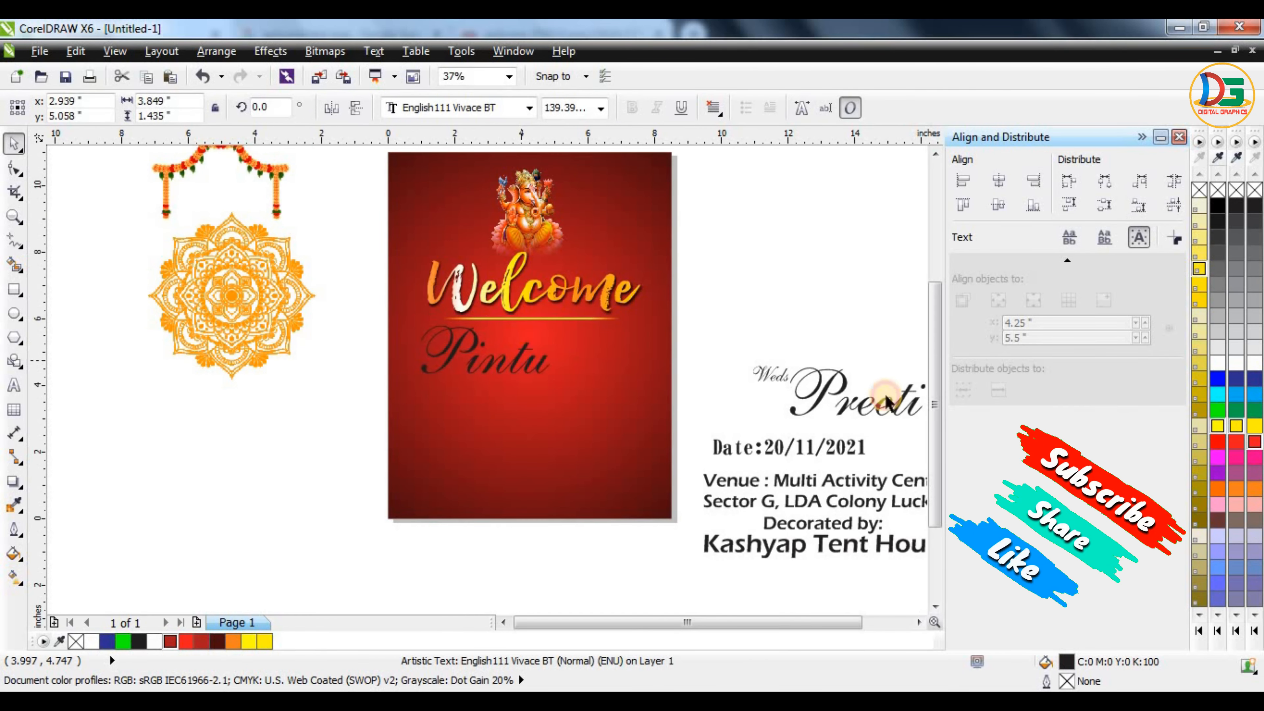
{"action": "left_click_drag", "start_coordinate": [649, 419], "coordinate": [542, 416]}
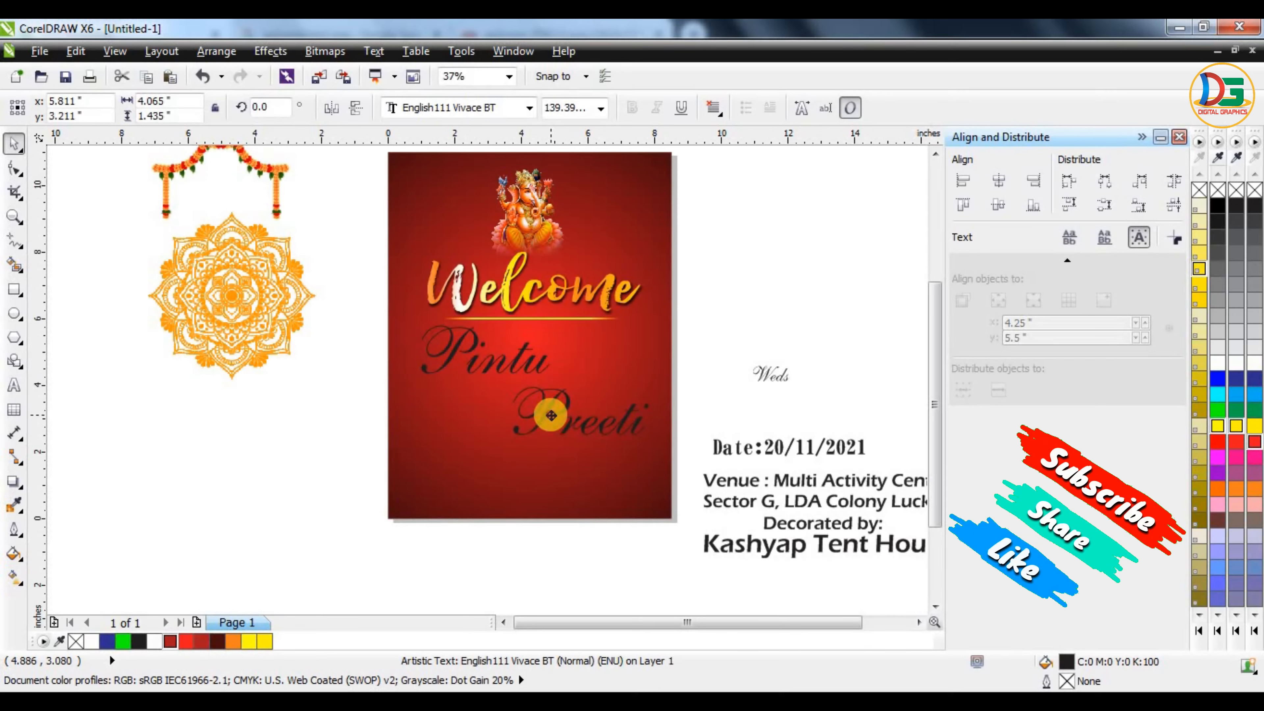
Step: Rotate the two name texts together by about 17.5 degrees counterclockwise
{"action": "left_click", "coordinate": [494, 367], "text": "shift"}
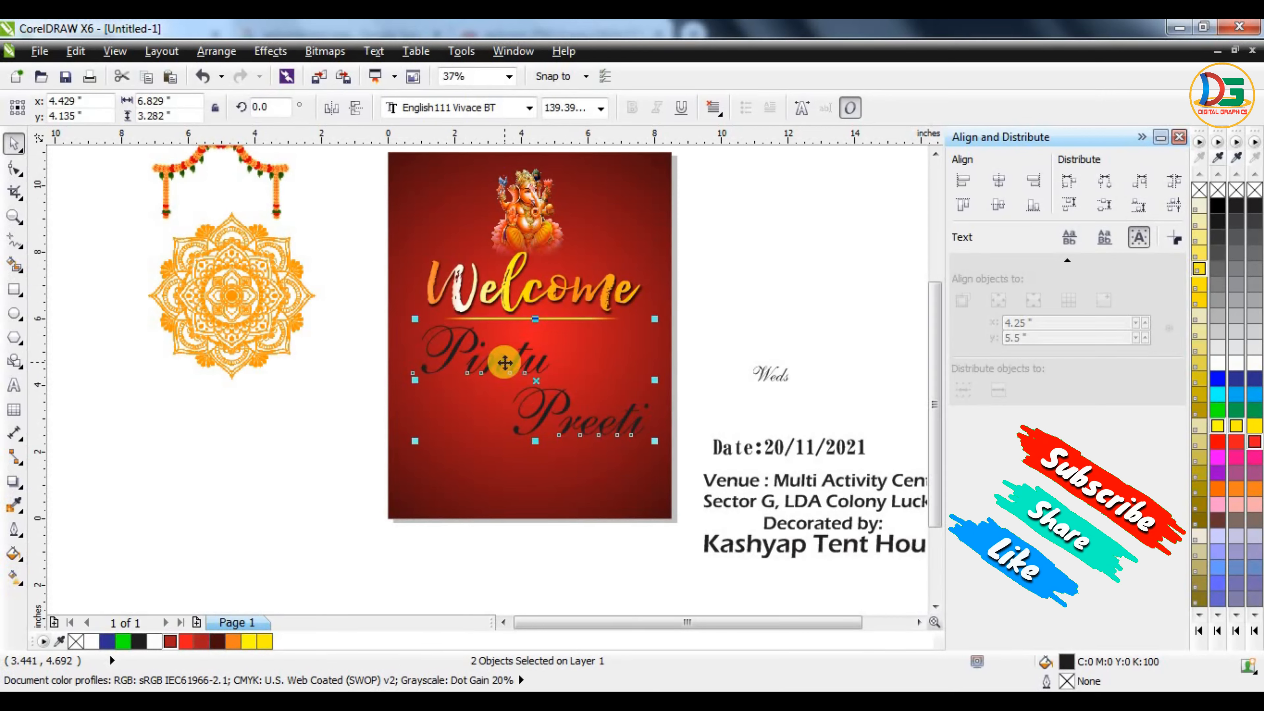
{"action": "left_click", "coordinate": [504, 366]}
{"action": "left_click_drag", "start_coordinate": [655, 318], "coordinate": [647, 288]}
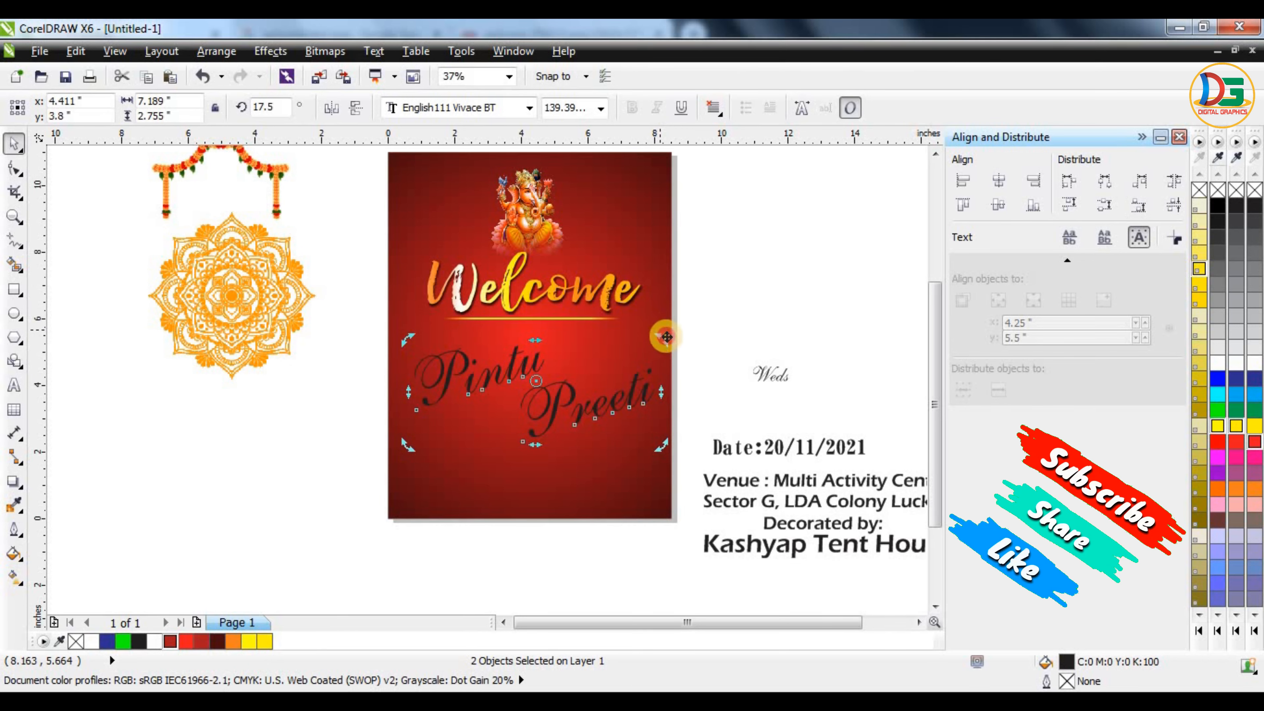
Step: Move the two slanted name texts together up close beneath the divider line under the Welcome lettering
{"action": "left_click", "coordinate": [666, 337]}
{"action": "left_click", "coordinate": [784, 304]}
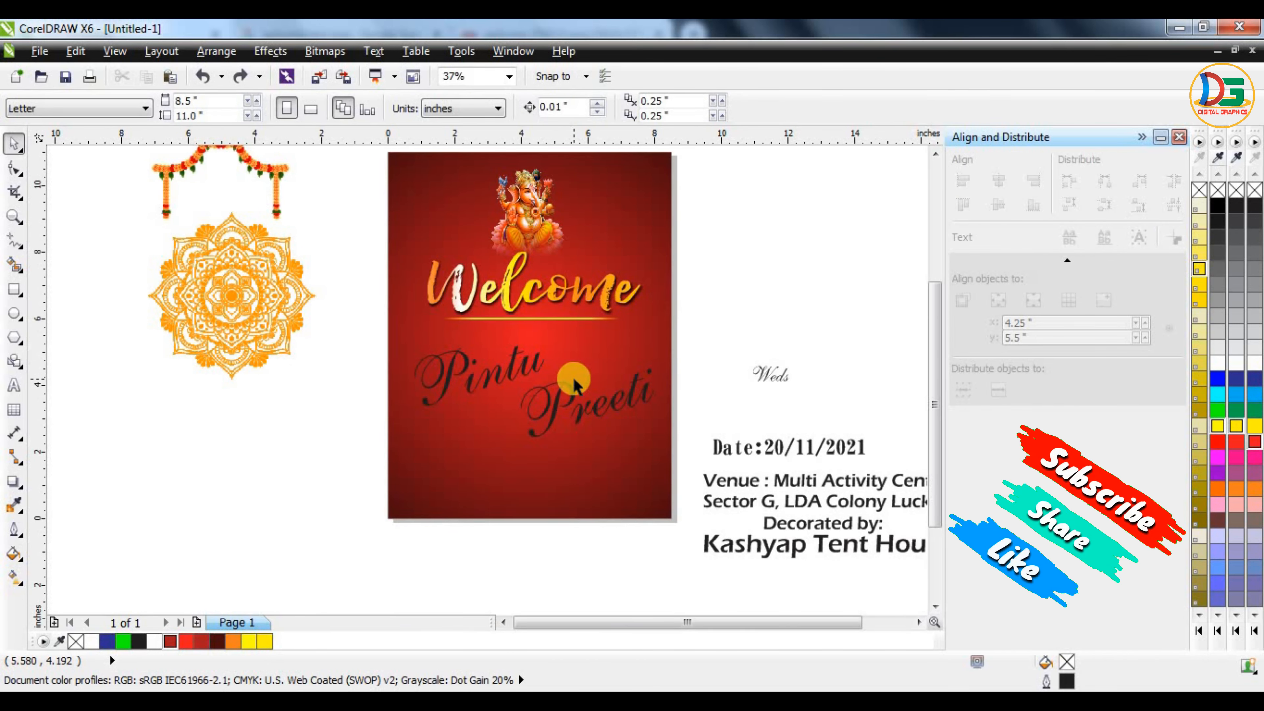
{"action": "scroll", "coordinate": [574, 385], "scroll_direction": "up", "scroll_amount": 2}
{"action": "left_click", "coordinate": [494, 345]}
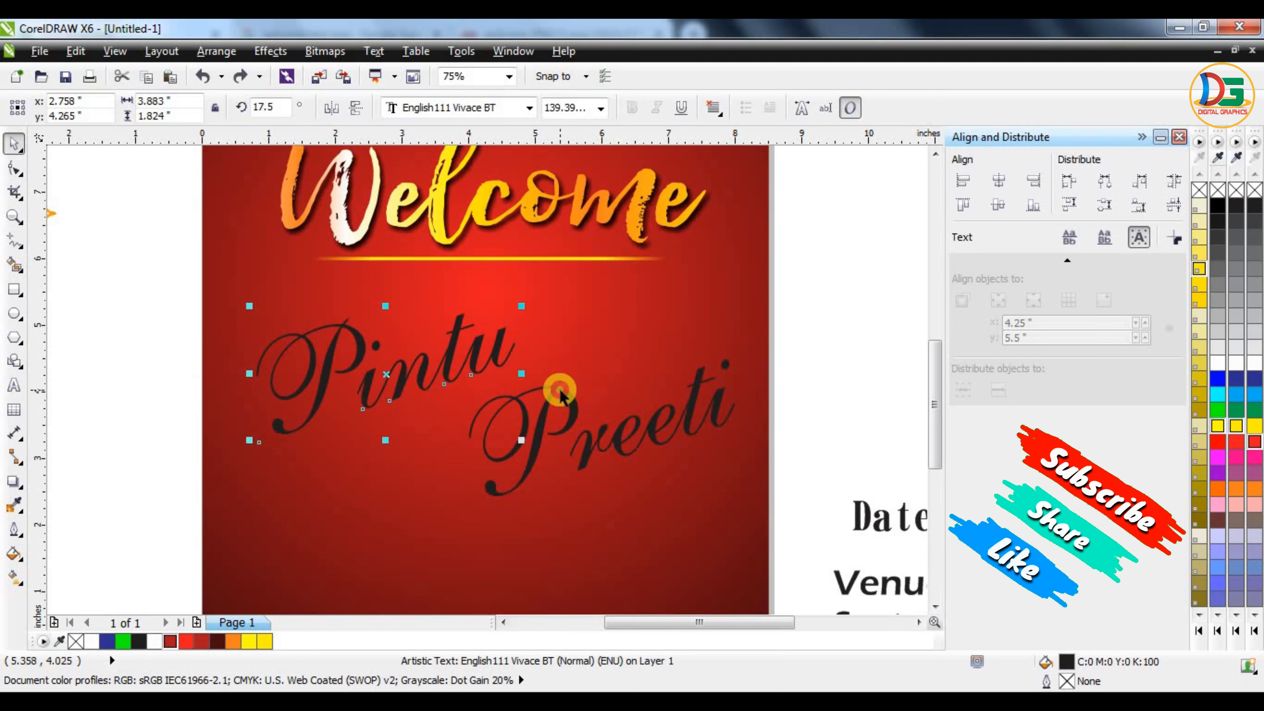
{"action": "left_click", "coordinate": [560, 391], "text": "shift"}
{"action": "left_click_drag", "start_coordinate": [561, 384], "coordinate": [553, 359]}
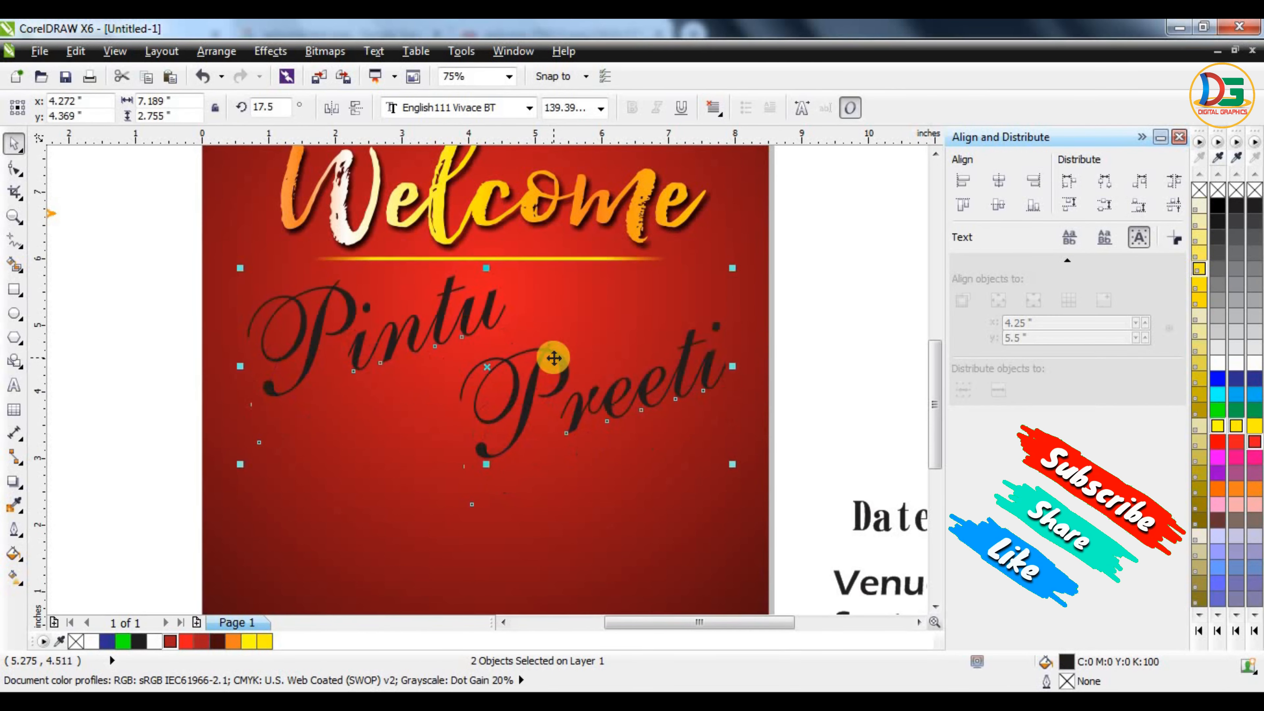
Step: Fill both of the couple's name texts with light grey (10% black)
{"action": "left_click", "coordinate": [487, 323]}
{"action": "left_click", "coordinate": [472, 313]}
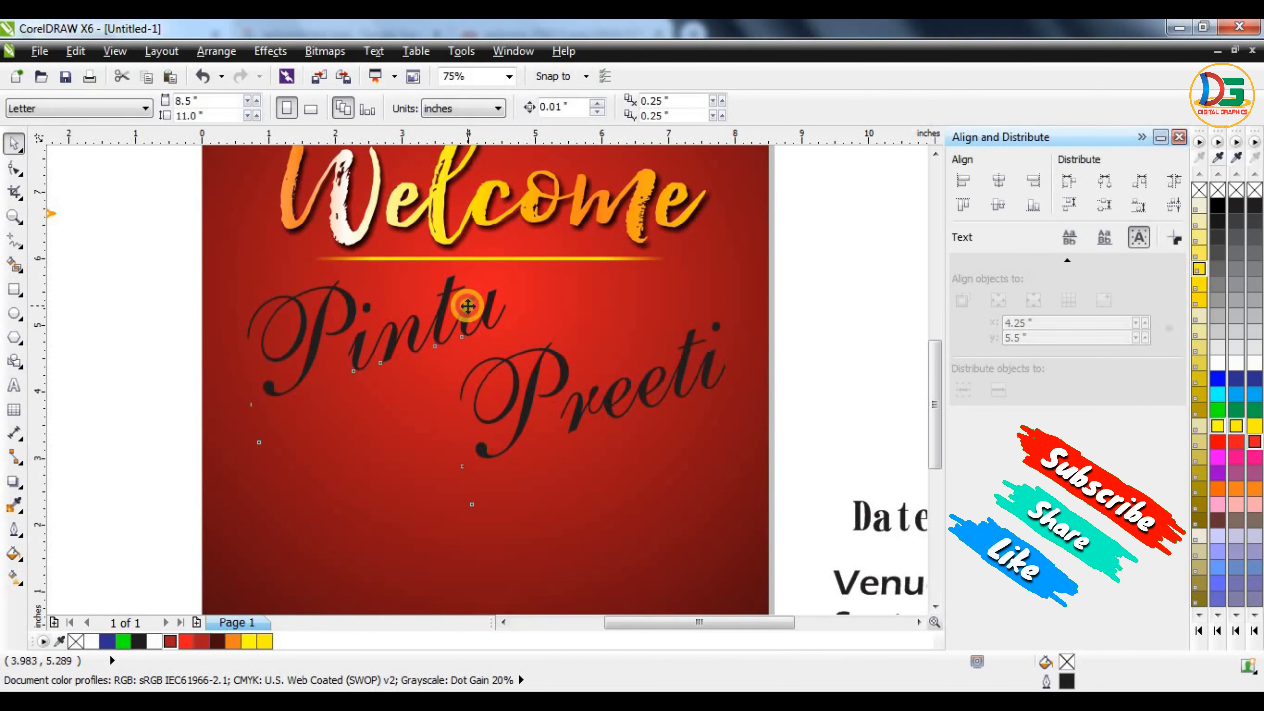
{"action": "left_click", "coordinate": [1238, 354]}
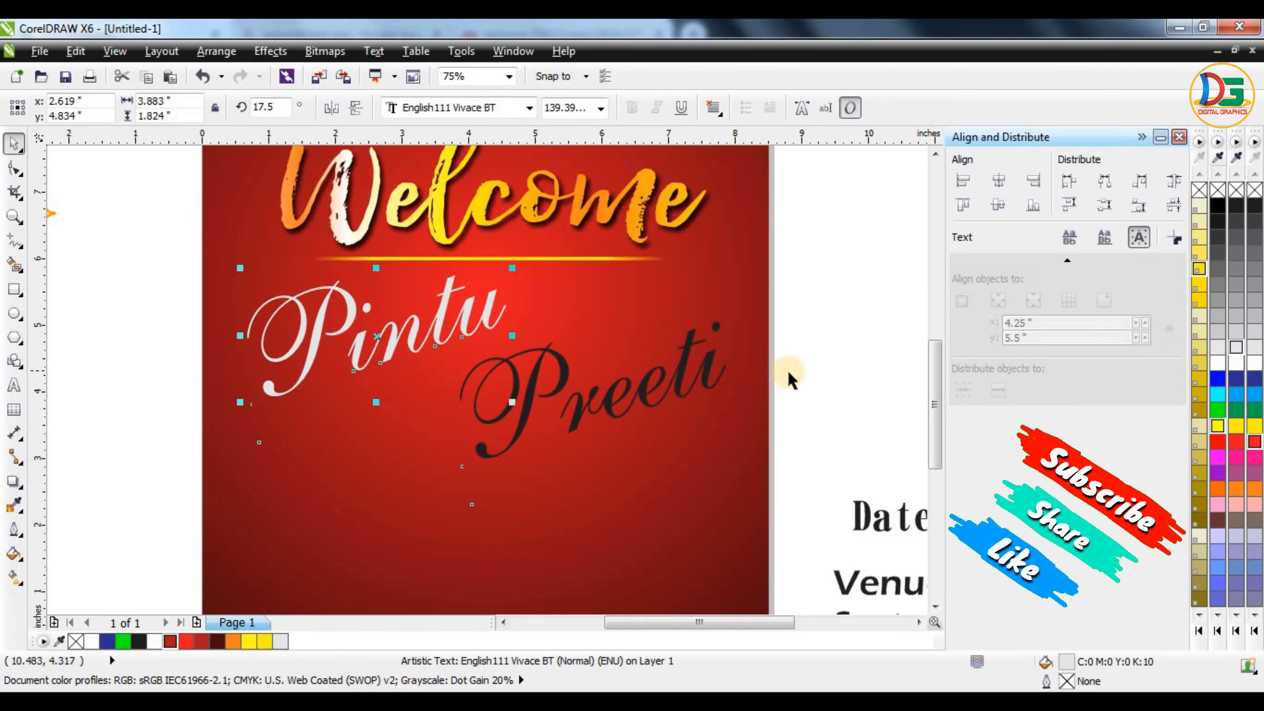
{"action": "left_click", "coordinate": [564, 370]}
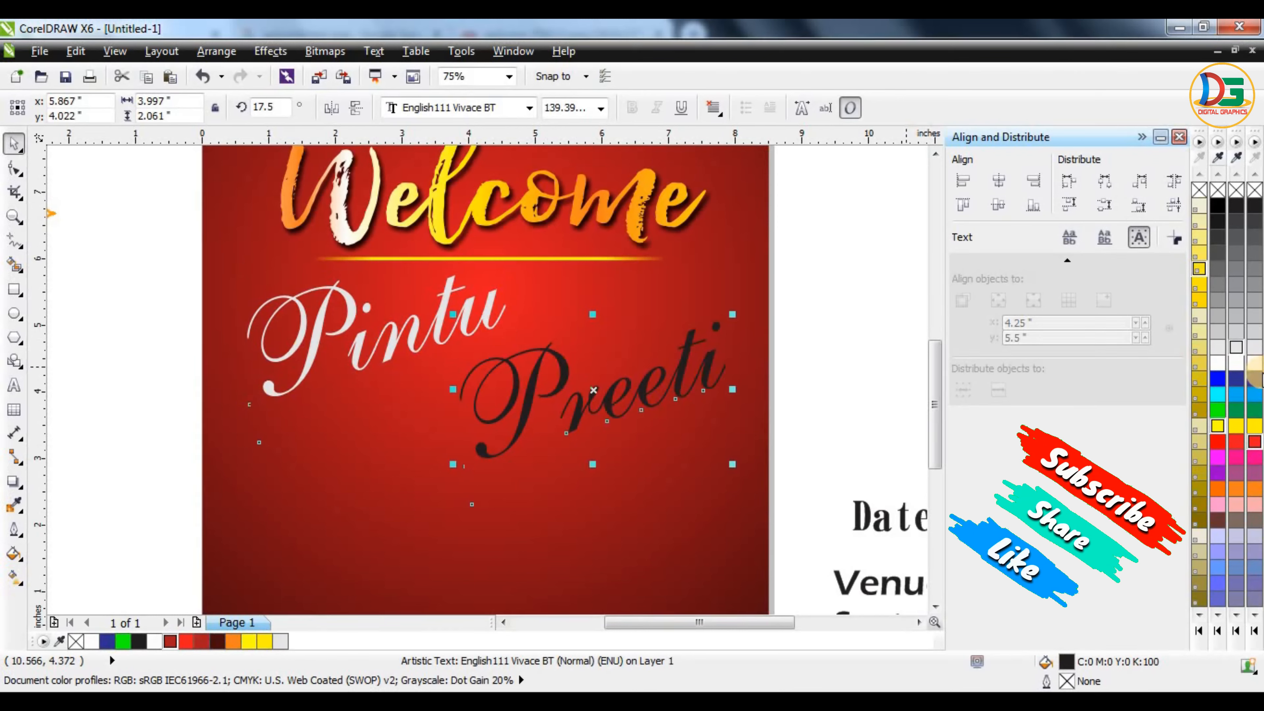
{"action": "left_click_drag", "start_coordinate": [494, 395], "coordinate": [495, 395]}
{"action": "scroll", "coordinate": [495, 395], "scroll_direction": "down", "scroll_amount": 2}
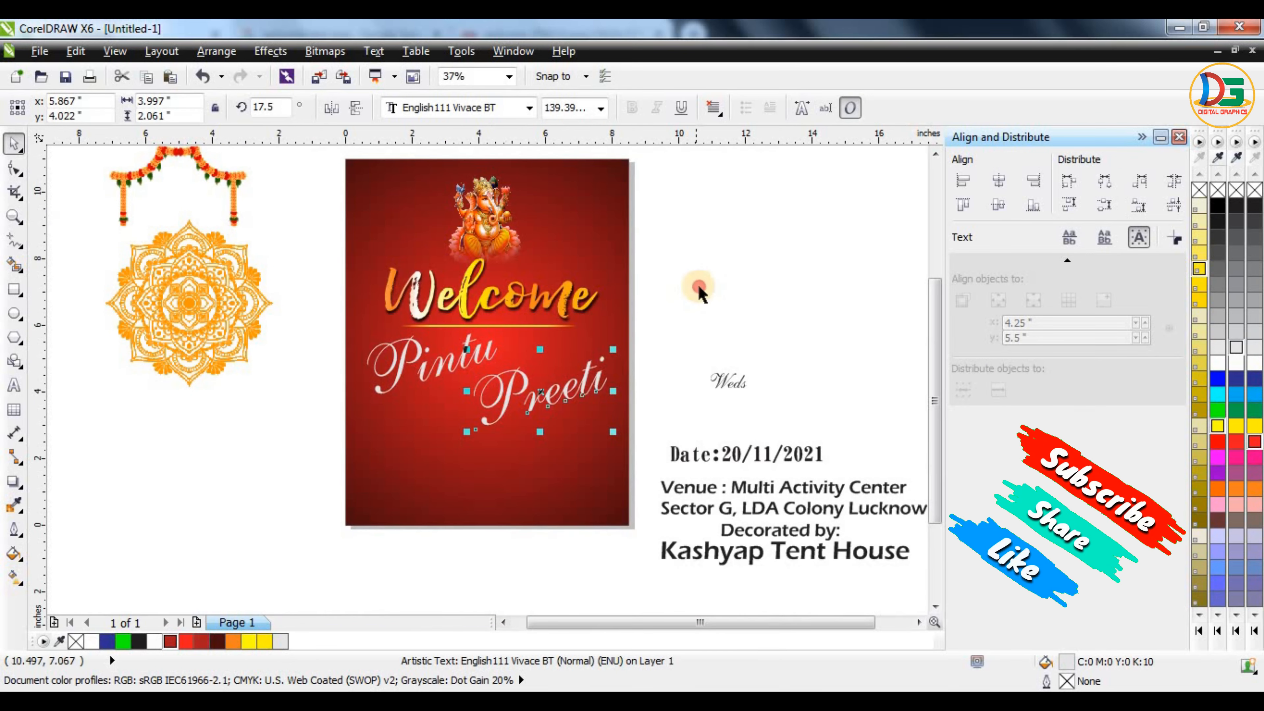
{"action": "left_click", "coordinate": [700, 284]}
Step: Move the Weds text between the two names and shrink it proportionally to about 32.5 pt
{"action": "scroll", "coordinate": [360, 401], "scroll_direction": "up", "scroll_amount": 2}
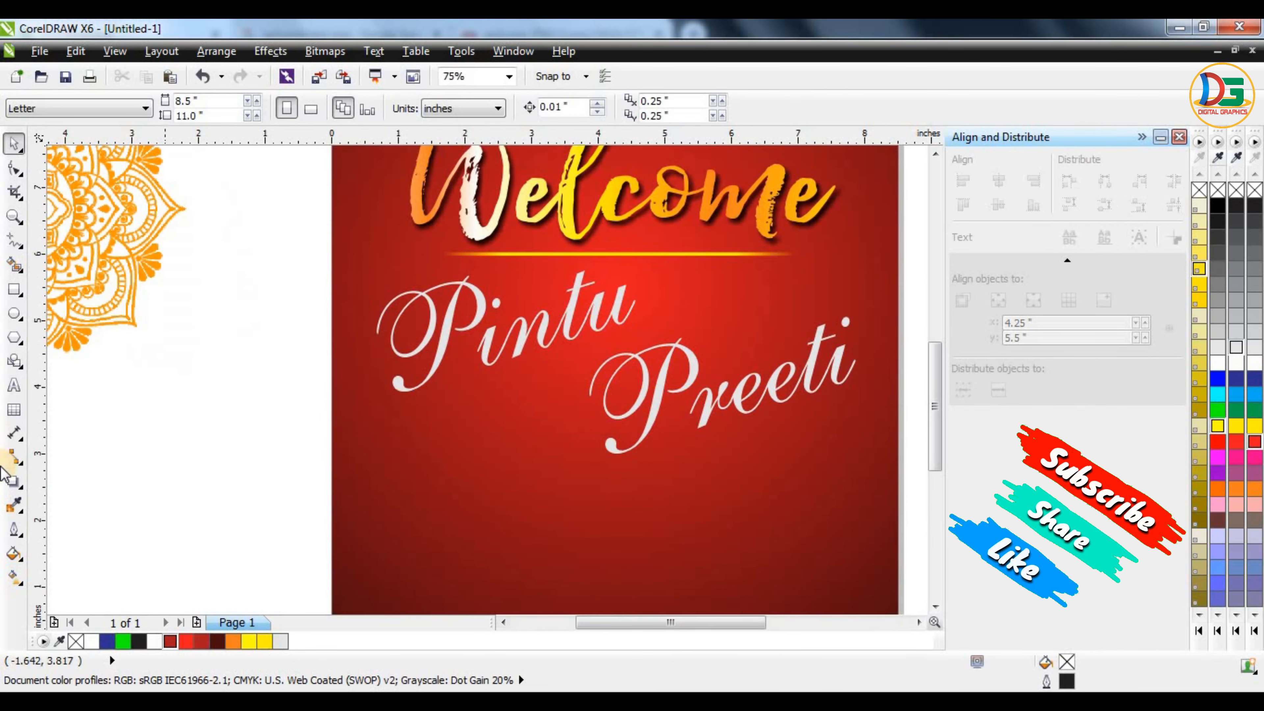
{"action": "scroll", "coordinate": [432, 333], "scroll_direction": "down", "scroll_amount": 2}
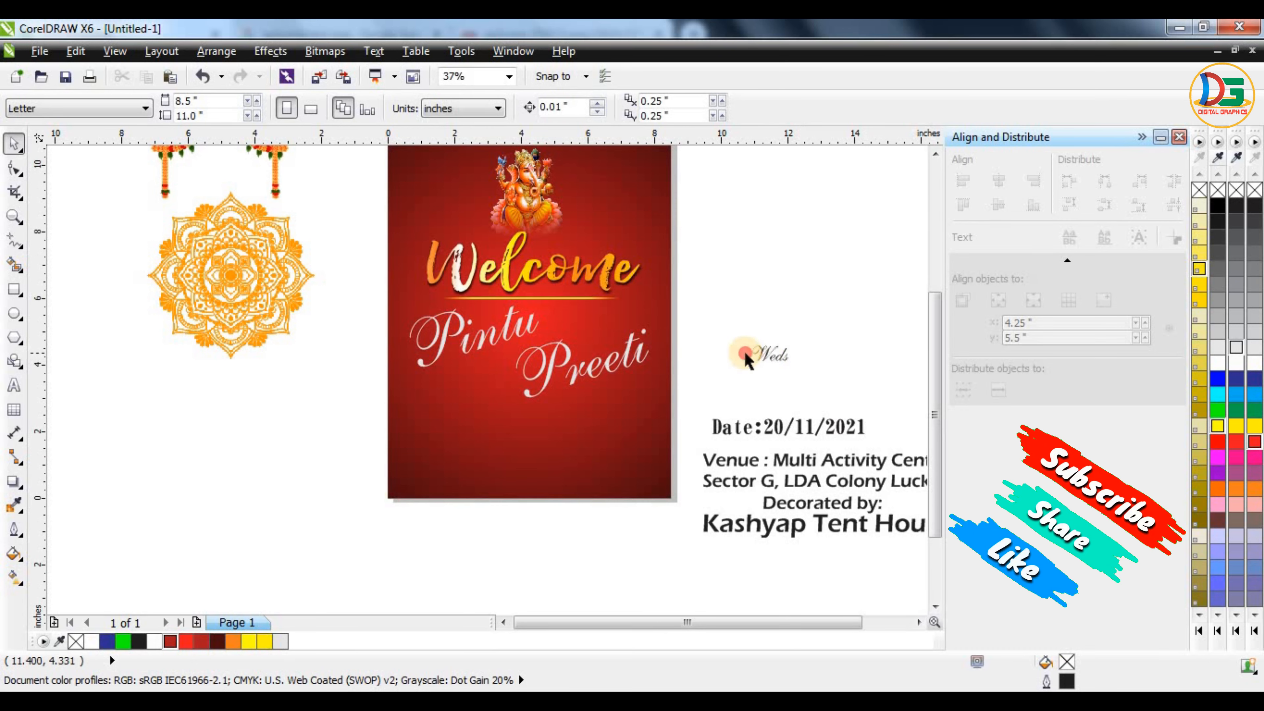
{"action": "left_click_drag", "start_coordinate": [747, 357], "coordinate": [486, 365]}
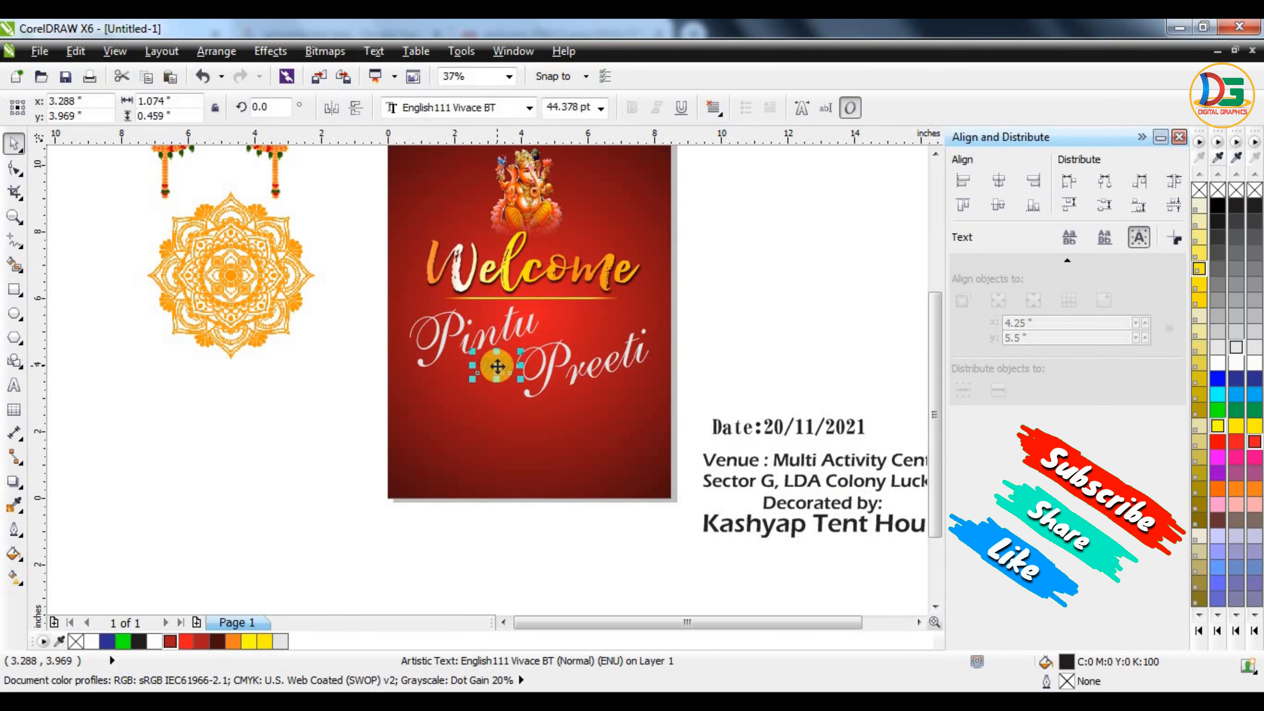
{"action": "scroll", "coordinate": [499, 363], "scroll_direction": "up", "scroll_amount": 4}
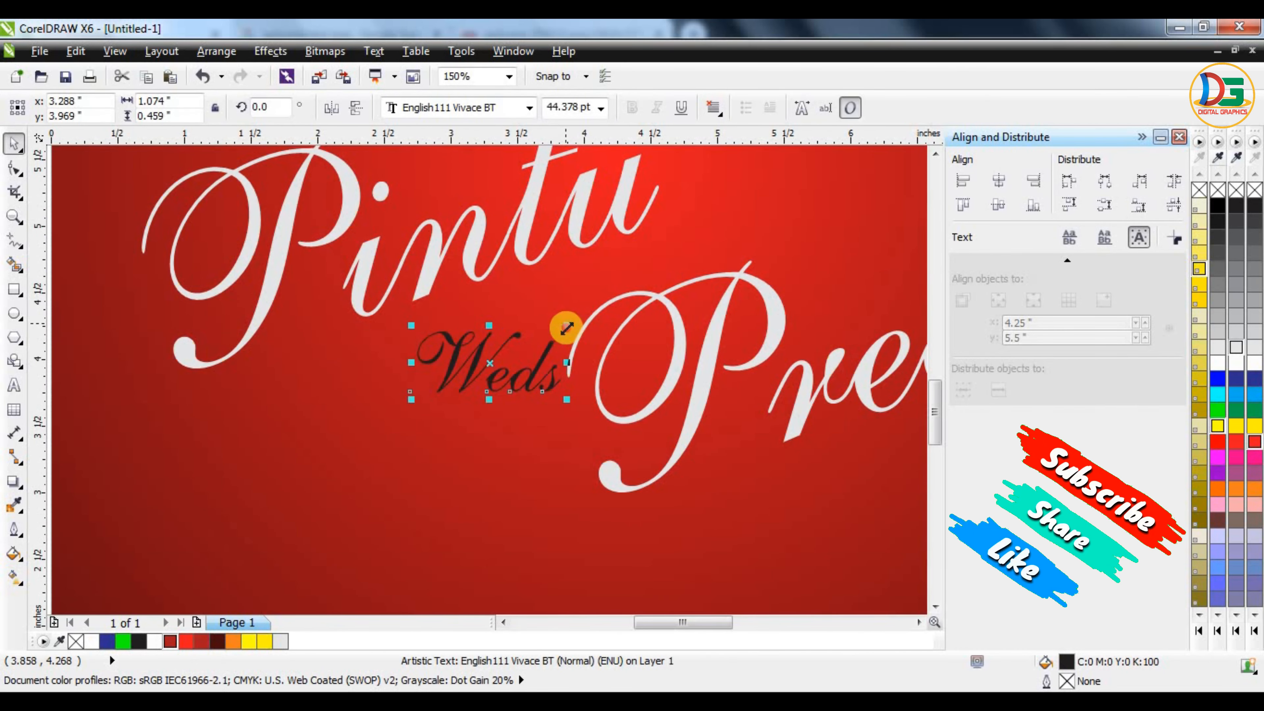
{"action": "left_click_drag", "start_coordinate": [567, 329], "coordinate": [526, 339]}
{"action": "left_click_drag", "start_coordinate": [488, 381], "coordinate": [519, 347]}
Step: Fill the small Weds text with white
{"action": "left_click", "coordinate": [1237, 362]}
{"action": "scroll", "coordinate": [556, 367], "scroll_direction": "down", "scroll_amount": 5}
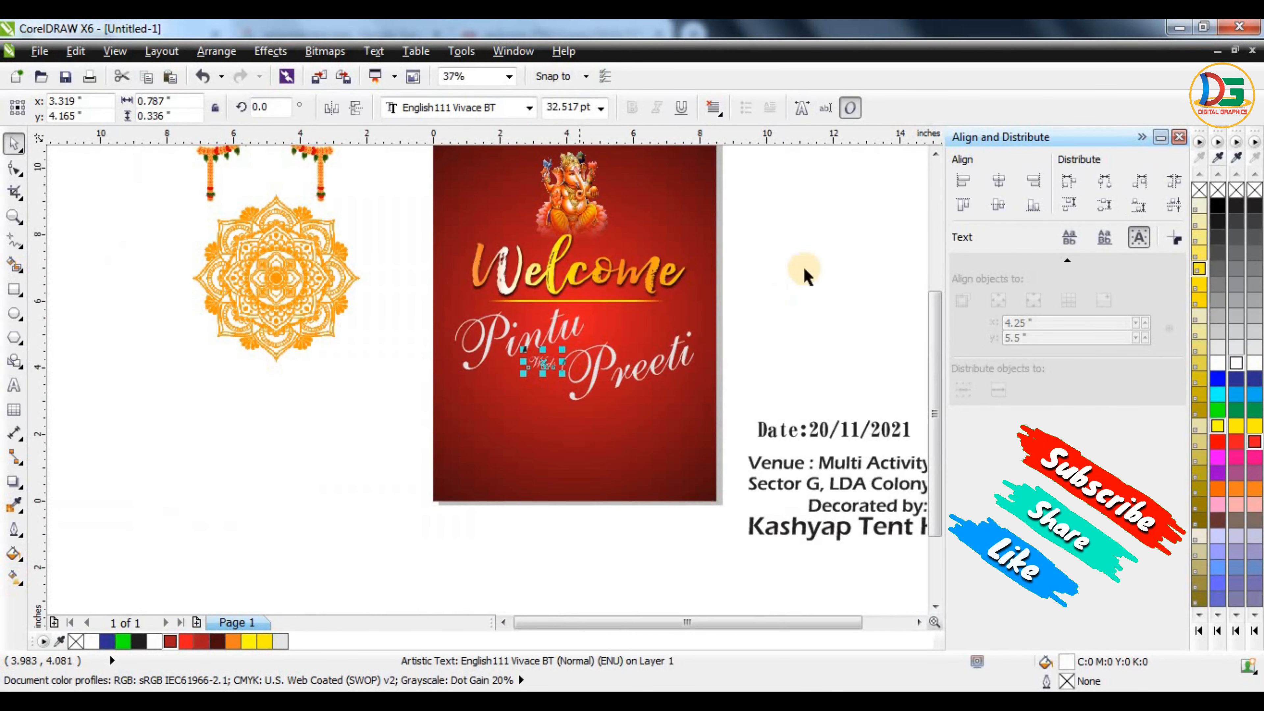
{"action": "left_click", "coordinate": [449, 392]}
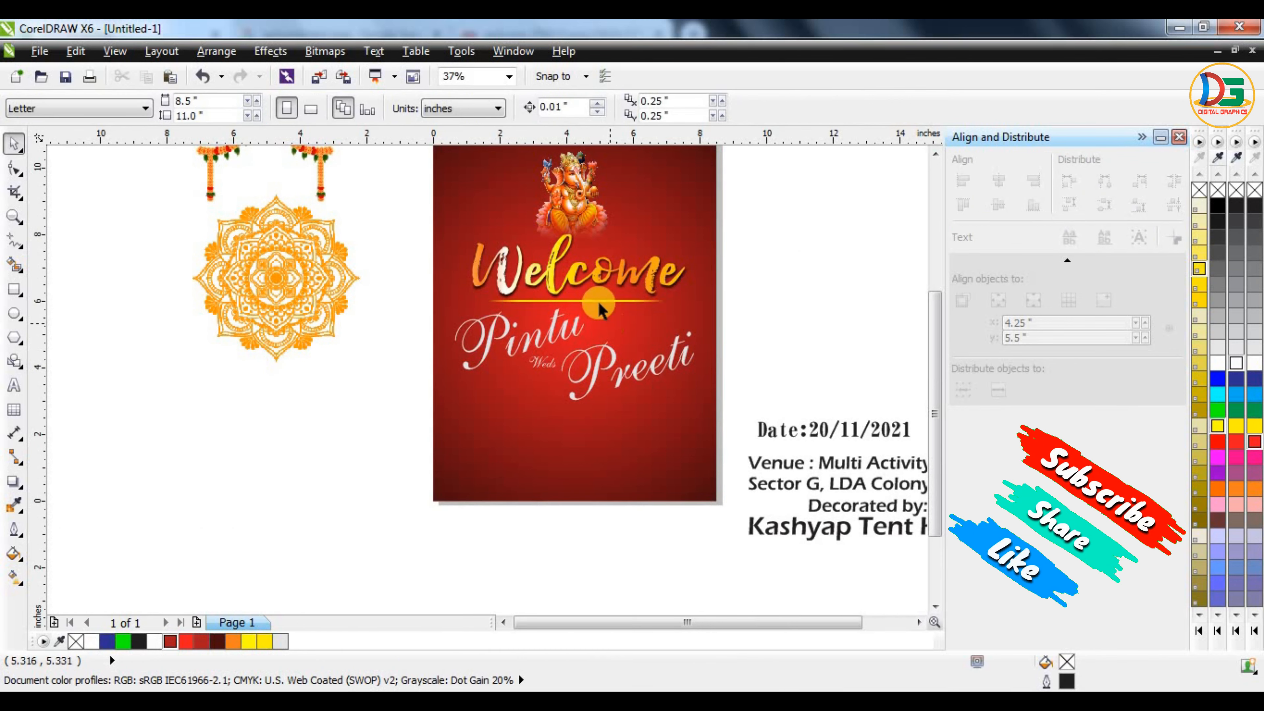
Step: Try placing a copy of the golden divider line below the couple's names
{"action": "left_click_drag", "start_coordinate": [600, 303], "coordinate": [600, 411]}
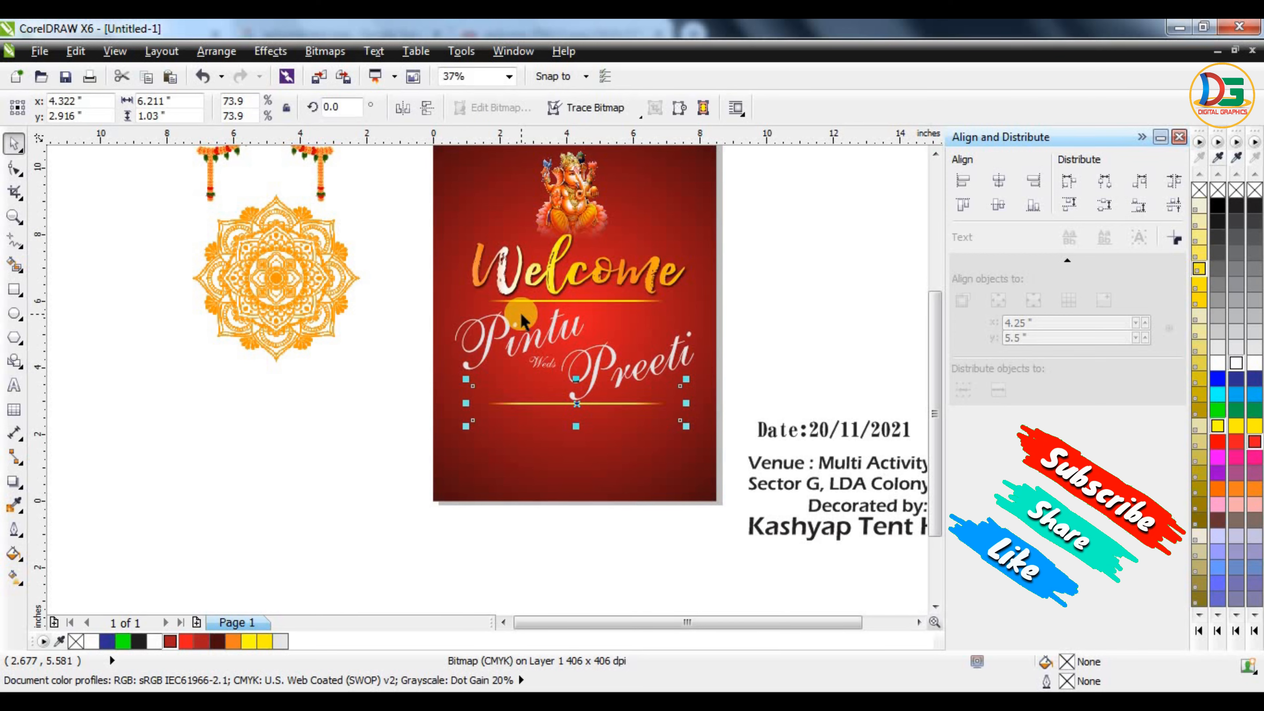
{"action": "key", "text": "ctrl+z"}
{"action": "left_click", "coordinate": [376, 335]}
Step: Move the flower garland over the top of the board around the Ganesha image and enlarge it to about 73%
{"action": "scroll", "coordinate": [375, 335], "scroll_direction": "down", "scroll_amount": 1}
{"action": "scroll", "coordinate": [431, 308], "scroll_direction": "up", "scroll_amount": 1}
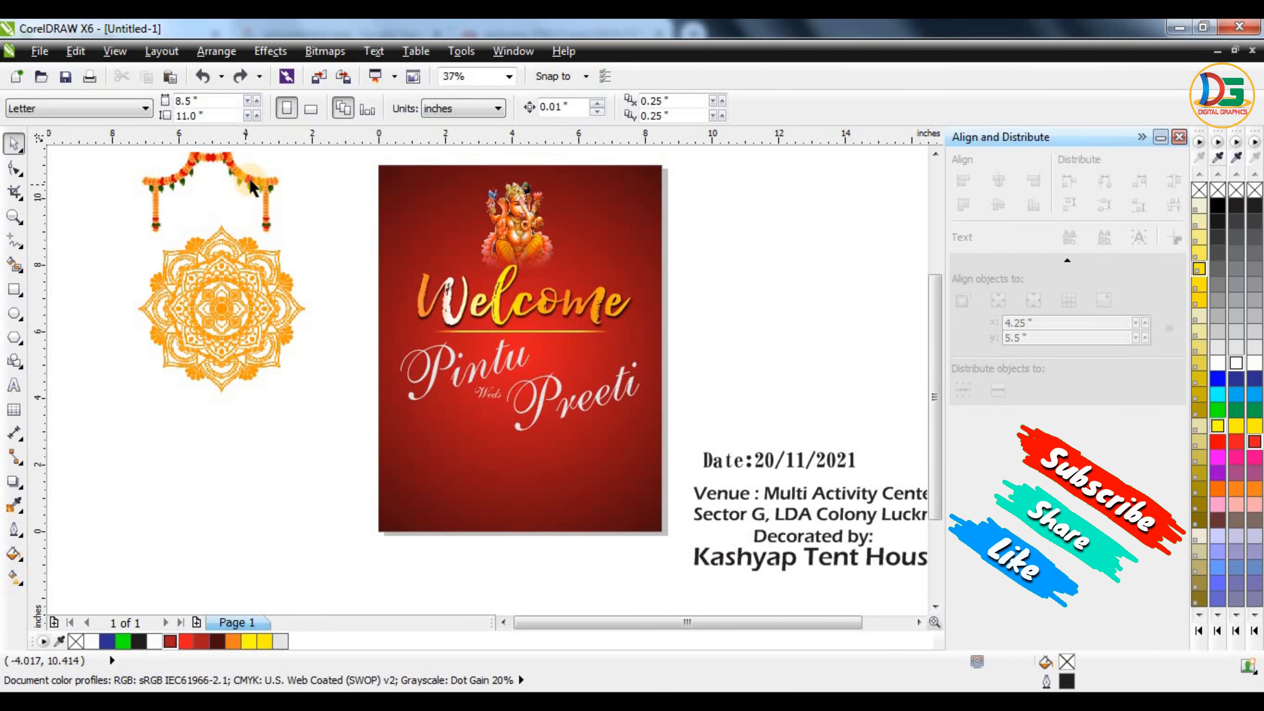
{"action": "left_click_drag", "start_coordinate": [253, 189], "coordinate": [573, 203]}
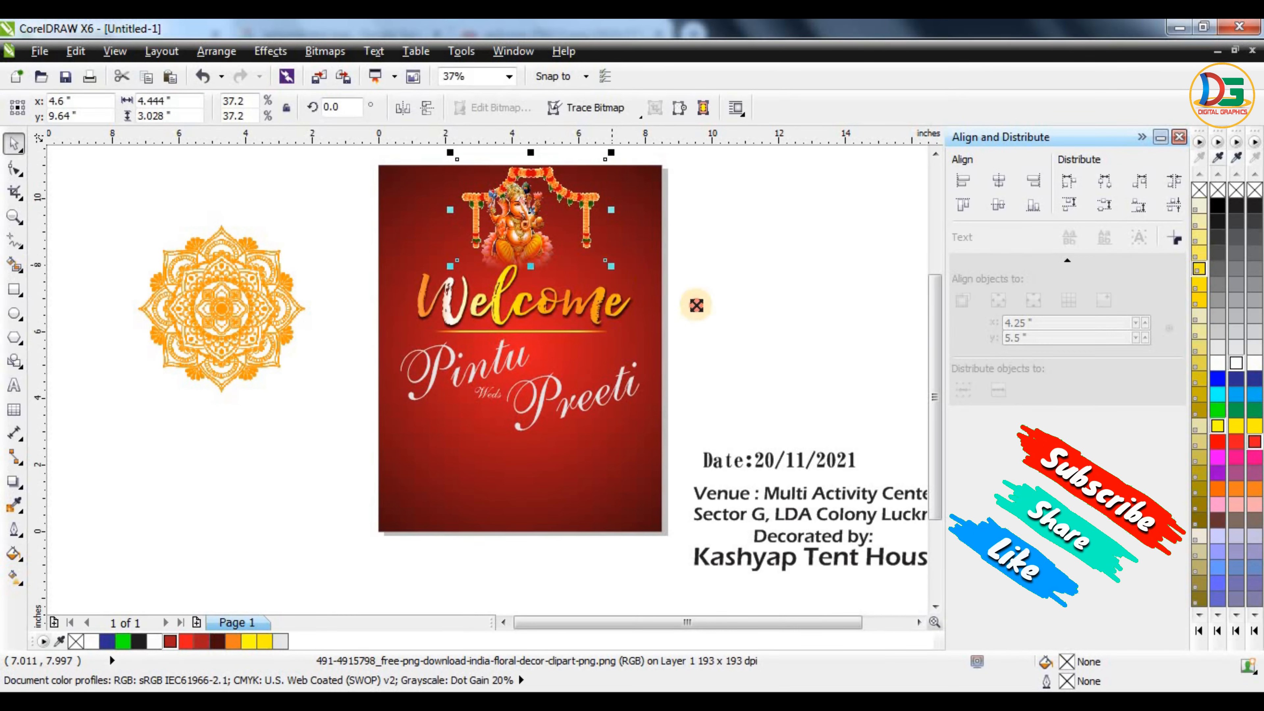
{"action": "left_click_drag", "start_coordinate": [696, 305], "coordinate": [683, 328]}
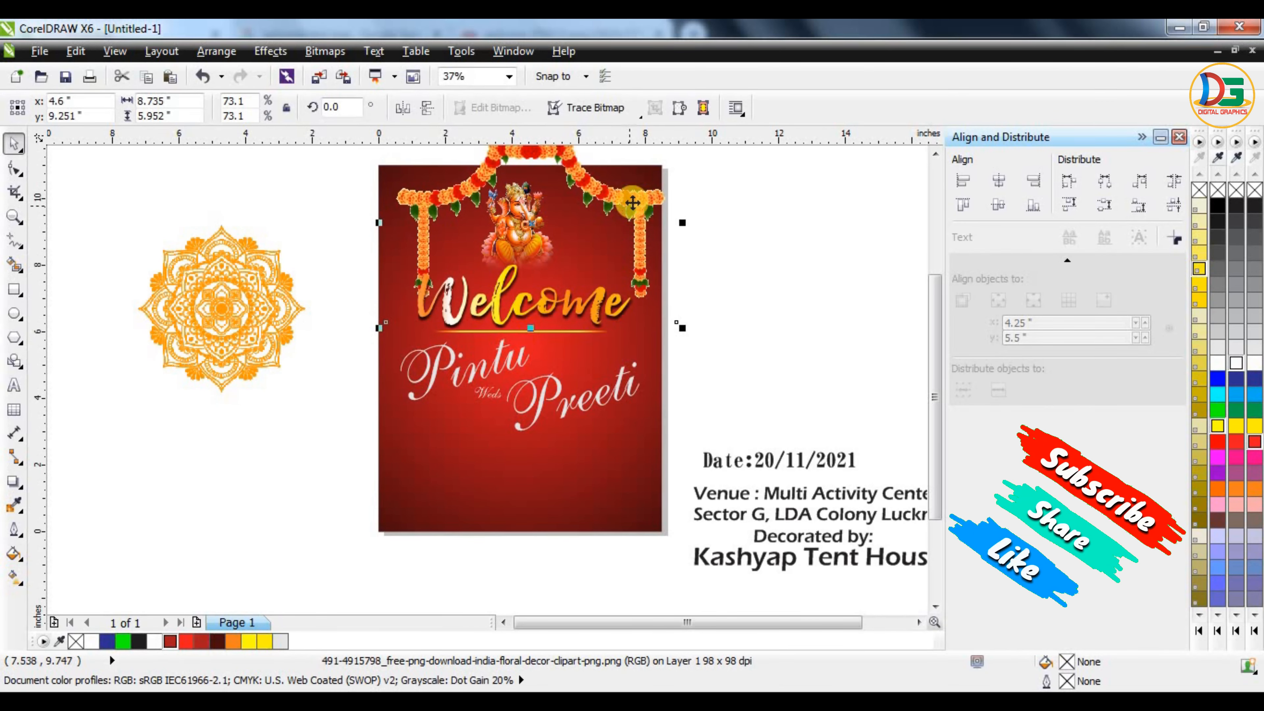
{"action": "left_click_drag", "start_coordinate": [636, 212], "coordinate": [621, 210]}
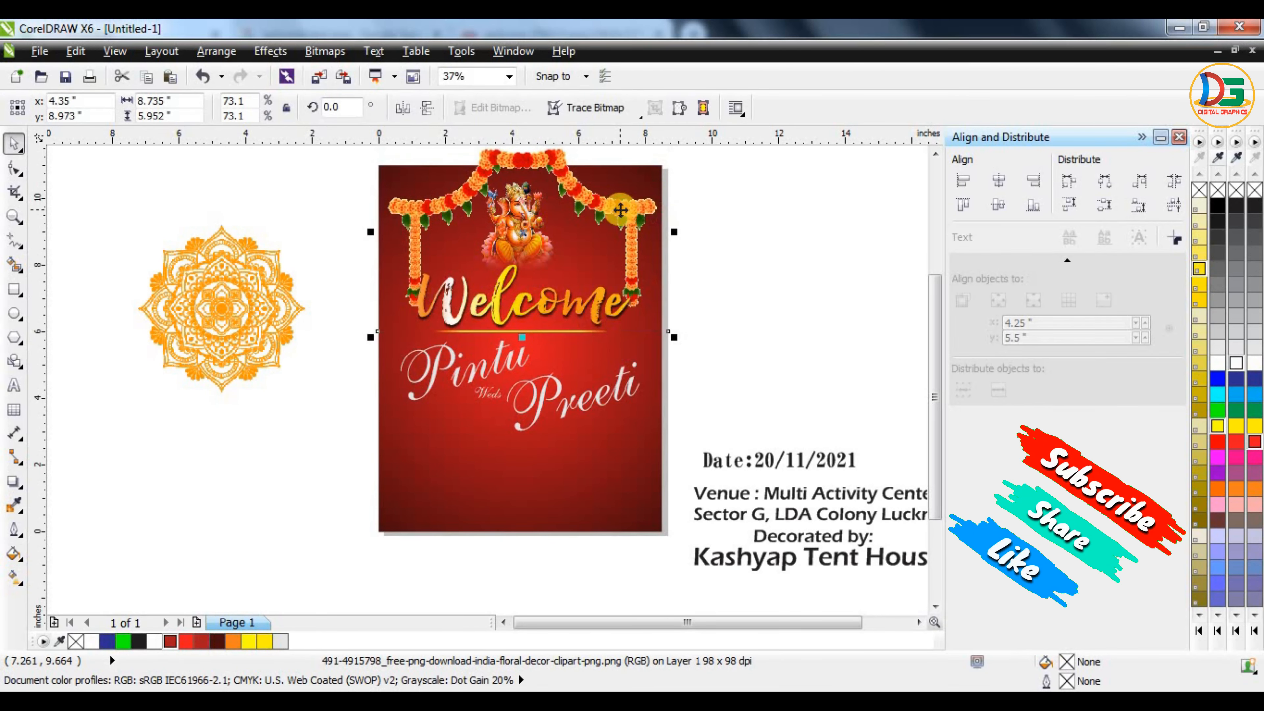
Step: PowerClip the flower garland inside the red background rectangle
{"action": "right_click", "coordinate": [620, 210]}
{"action": "left_click", "coordinate": [702, 33]}
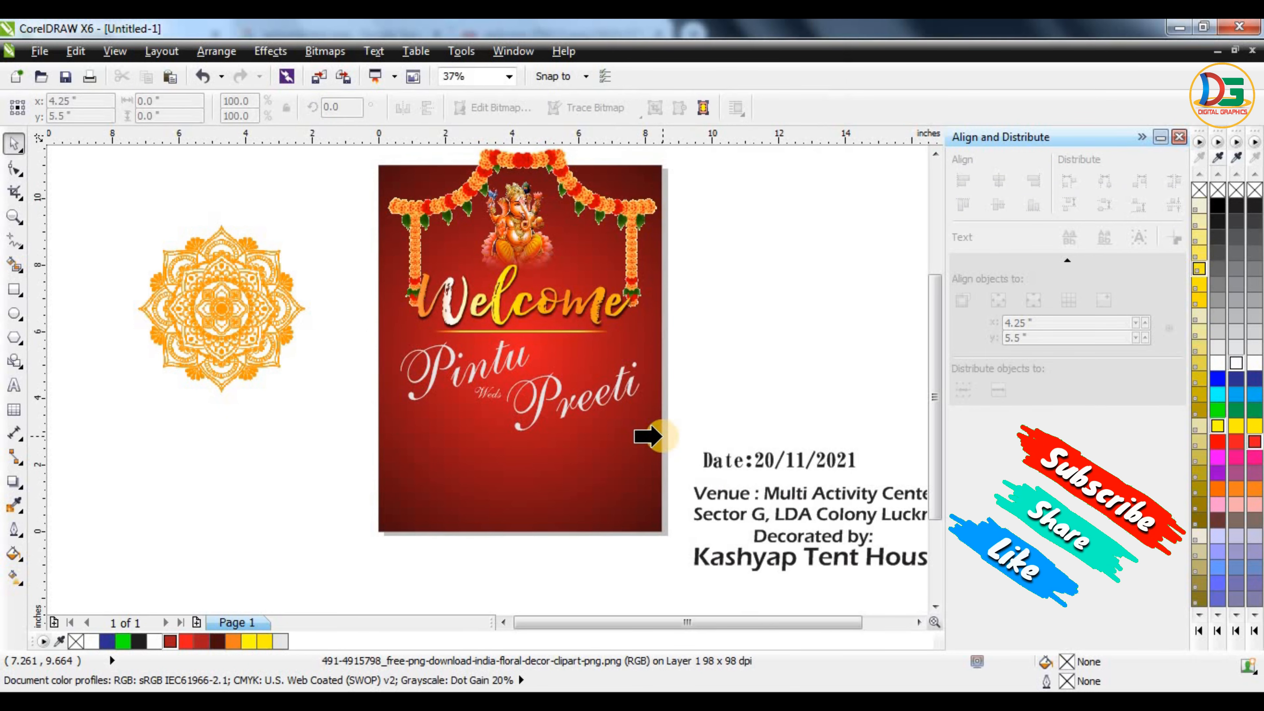
{"action": "left_click", "coordinate": [657, 436]}
Step: Edit the PowerClip contents, enlarging the garland to about 90.6% and centring it horizontally across the board's top edge
{"action": "left_click", "coordinate": [487, 559]}
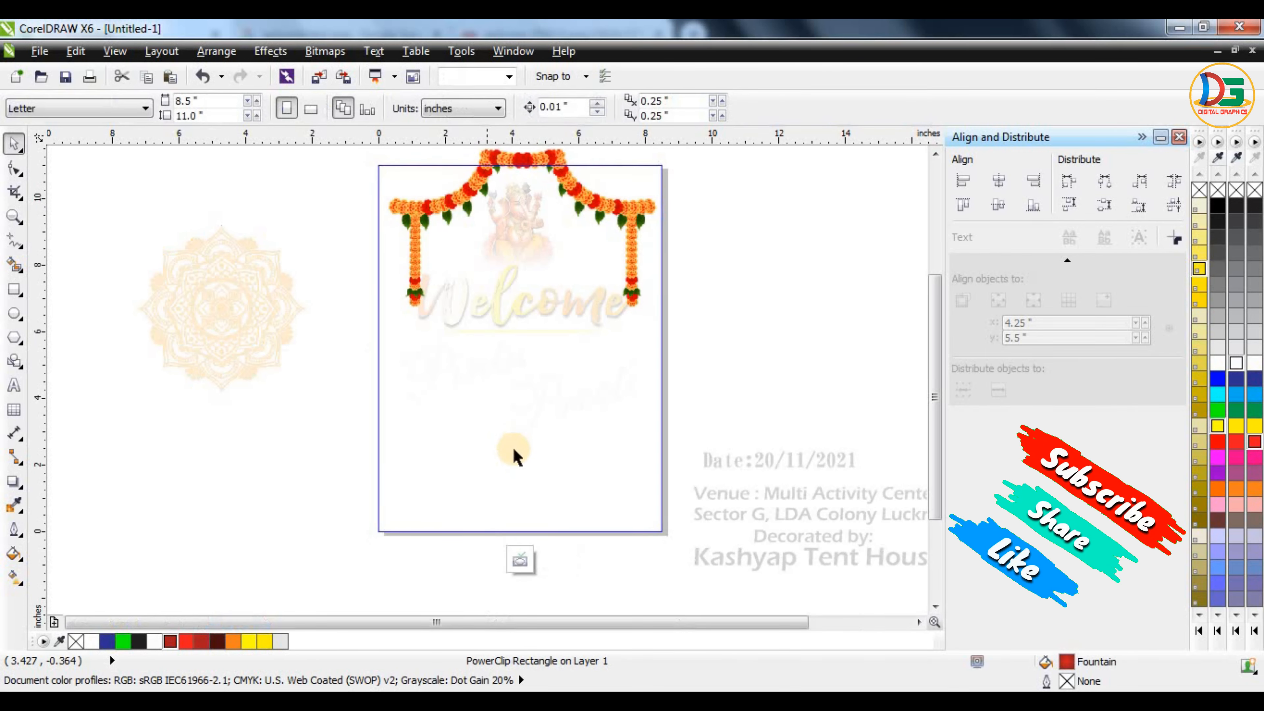
{"action": "scroll", "coordinate": [521, 421], "scroll_direction": "down", "scroll_amount": 2}
{"action": "left_click", "coordinate": [556, 307]}
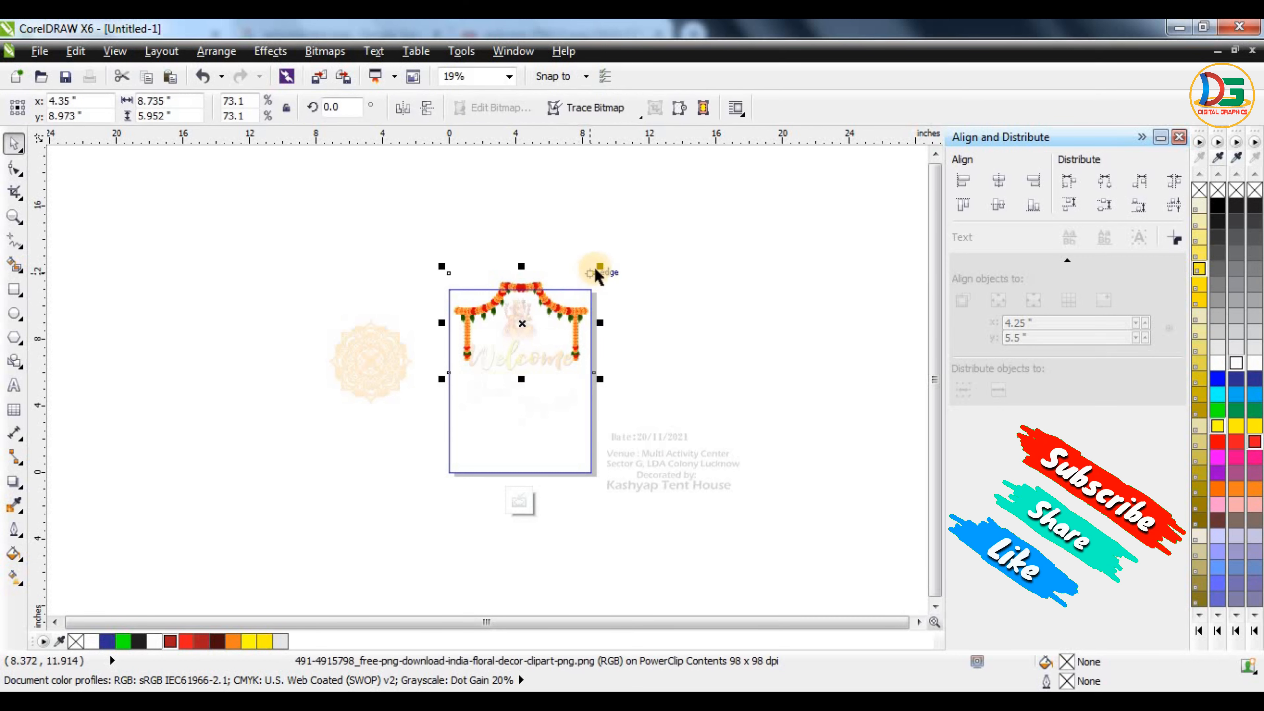
{"action": "left_click_drag", "start_coordinate": [598, 265], "coordinate": [636, 240]}
{"action": "scroll", "coordinate": [576, 274], "scroll_direction": "up", "scroll_amount": 2}
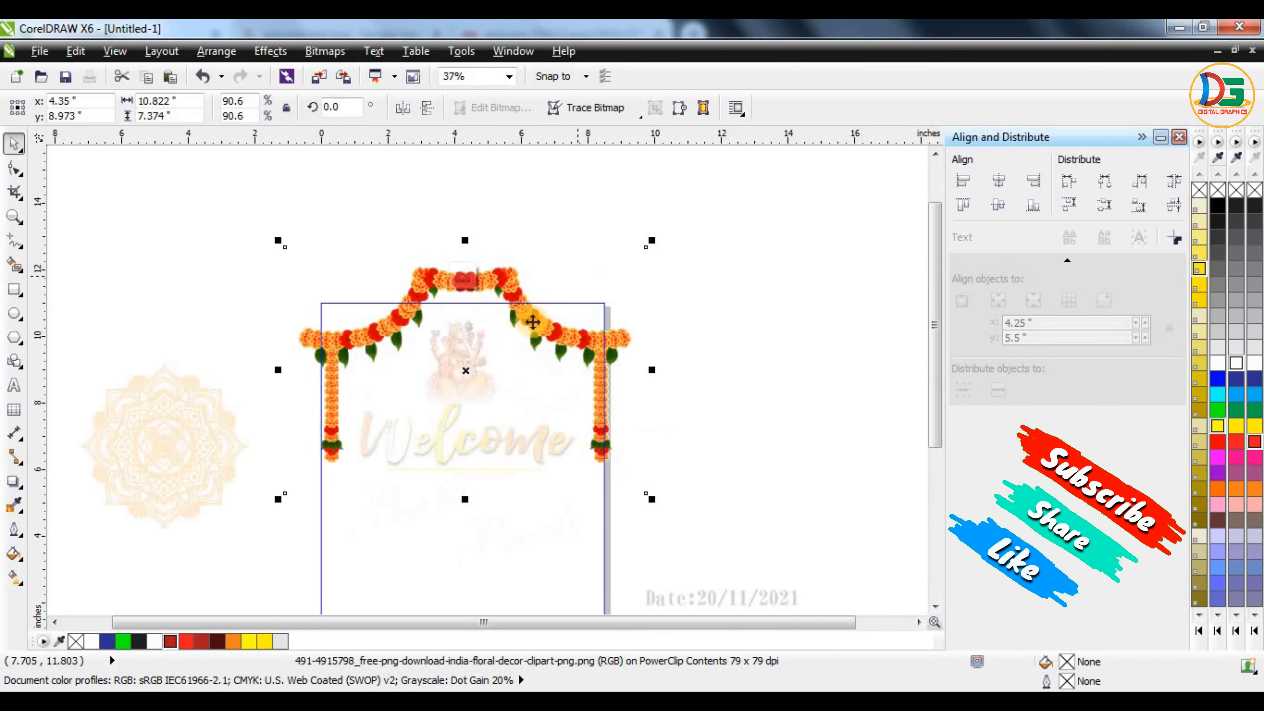
{"action": "left_click_drag", "start_coordinate": [558, 329], "coordinate": [493, 177]}
{"action": "key", "text": "p"}
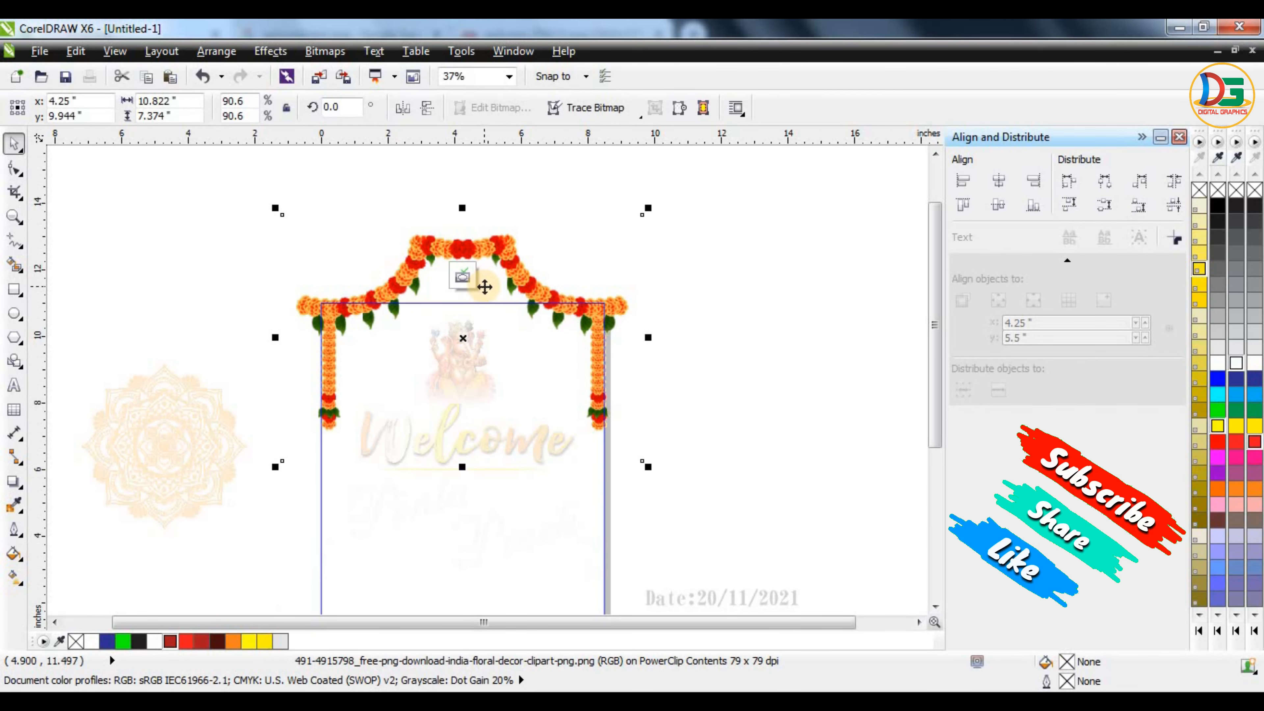
Step: Nudge the garland down in small steps along the board's top edge and finish editing the PowerClip
{"action": "key", "text": "Down"}
{"action": "key", "text": "Down"}
{"action": "key", "text": "Down"}
{"action": "key", "text": "Down"}
{"action": "key", "text": "Down"}
{"action": "key", "text": "Down"}
{"action": "key", "text": "Down"}
{"action": "key", "text": "Down"}
{"action": "key", "text": "Down"}
{"action": "key", "text": "Down"}
{"action": "key", "text": "Down"}
{"action": "key", "text": "Down"}
{"action": "key", "text": "Down"}
{"action": "key", "text": "Down"}
{"action": "key", "text": "Down"}
{"action": "key", "text": "Down"}
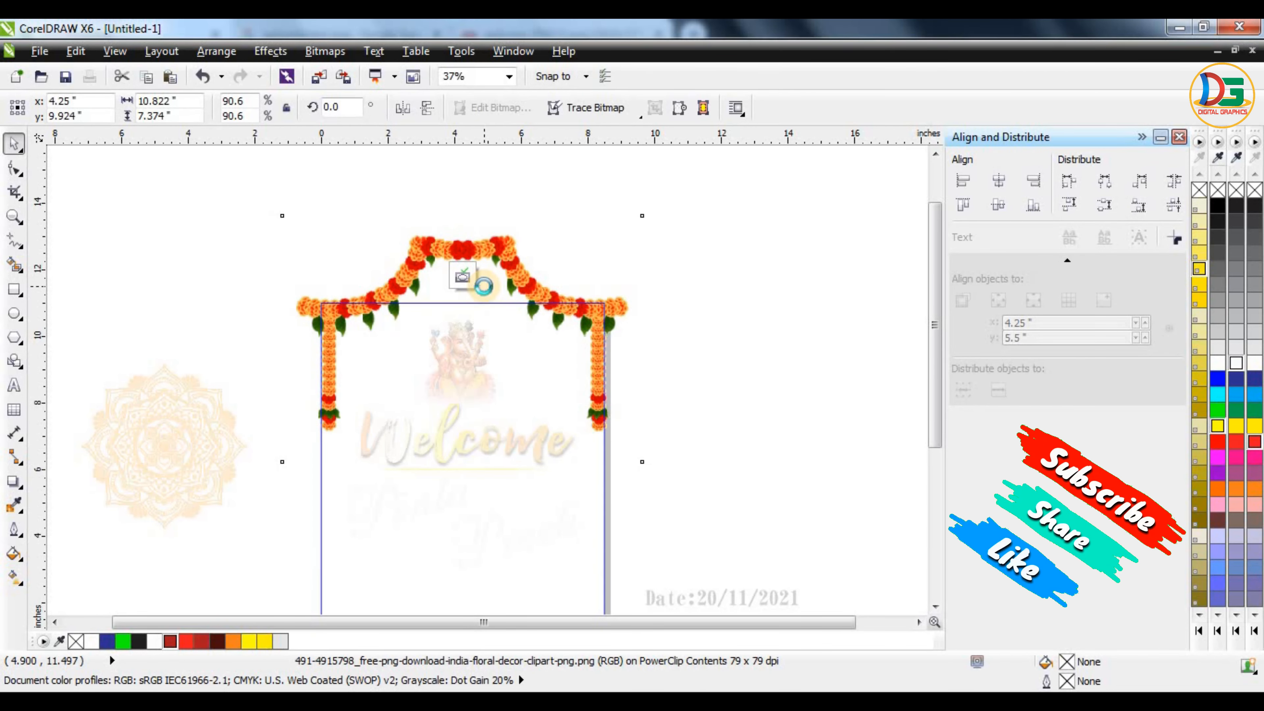
{"action": "key", "text": "Down"}
{"action": "key", "text": "Down"}
{"action": "key", "text": "Down"}
{"action": "key", "text": "Down"}
{"action": "key", "text": "Down"}
{"action": "key", "text": "Down"}
{"action": "key", "text": "Down"}
{"action": "key", "text": "Down"}
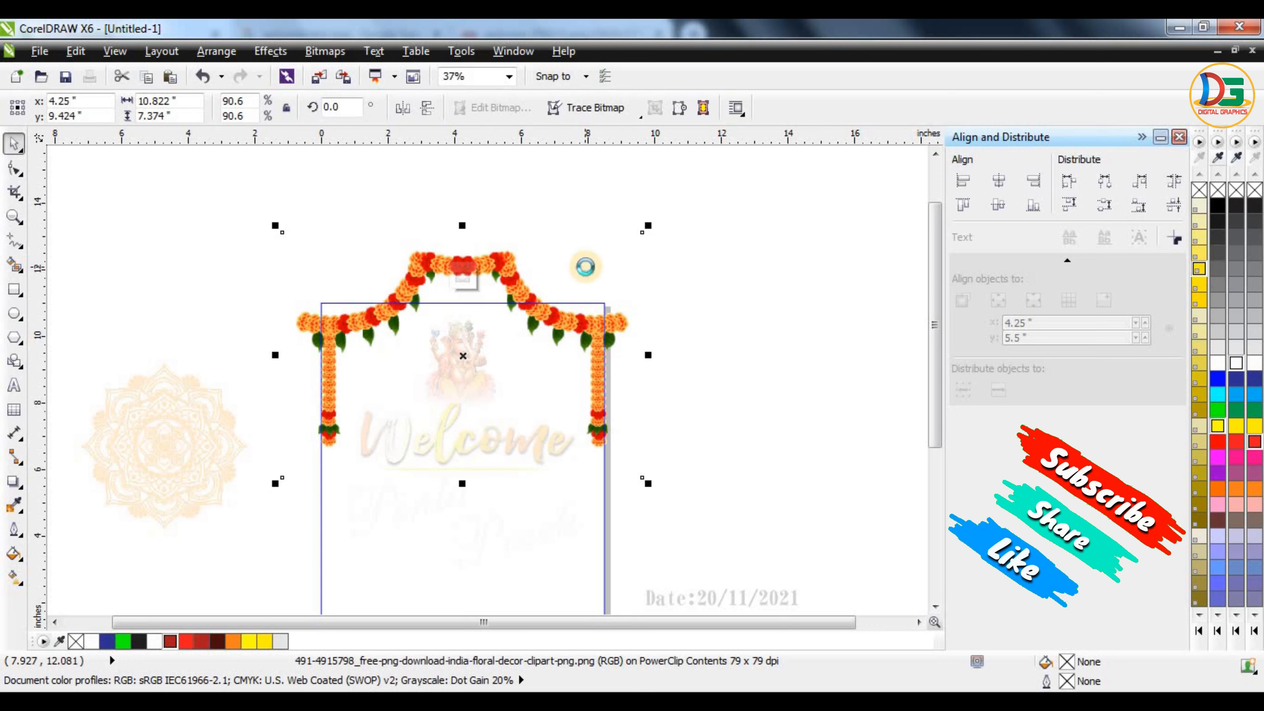
{"action": "key", "text": "Down"}
{"action": "key", "text": "Down"}
{"action": "key", "text": "Down"}
{"action": "key", "text": "Down"}
{"action": "key", "text": "Down"}
{"action": "left_click", "coordinate": [665, 344]}
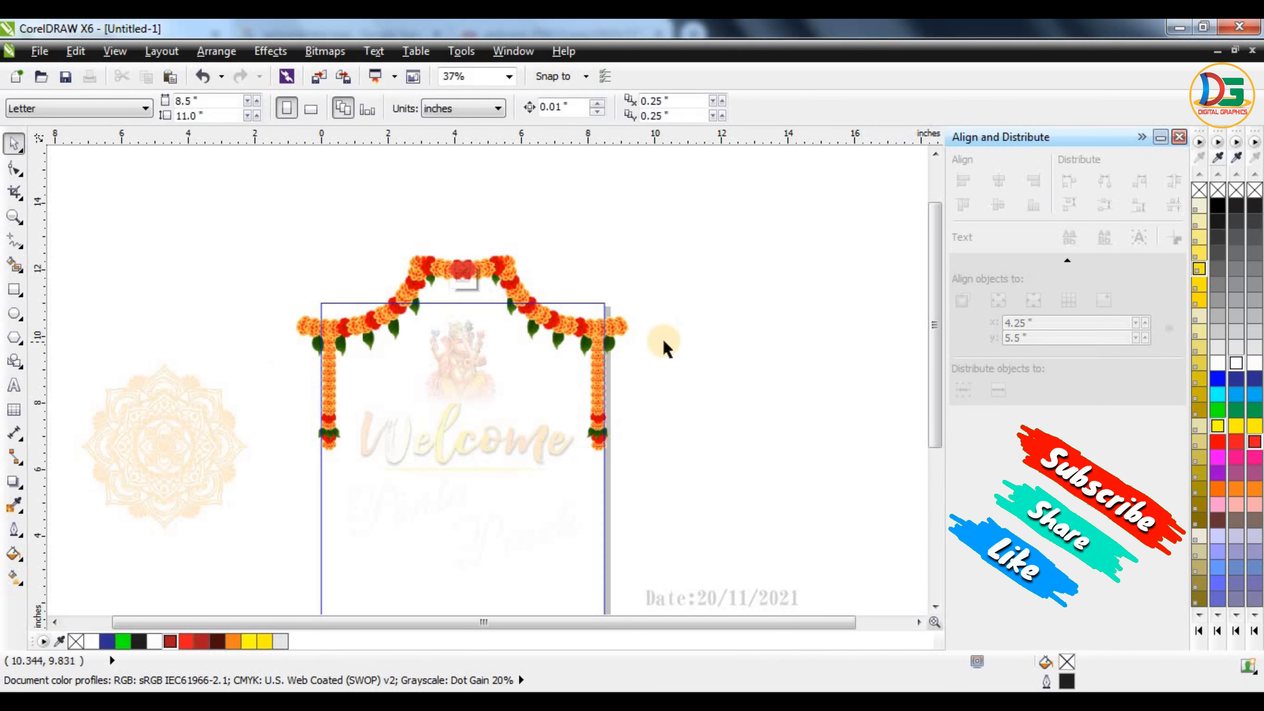
{"action": "scroll", "coordinate": [666, 348], "scroll_direction": "down", "scroll_amount": 2}
{"action": "left_click", "coordinate": [564, 530]}
{"action": "left_click", "coordinate": [705, 334]}
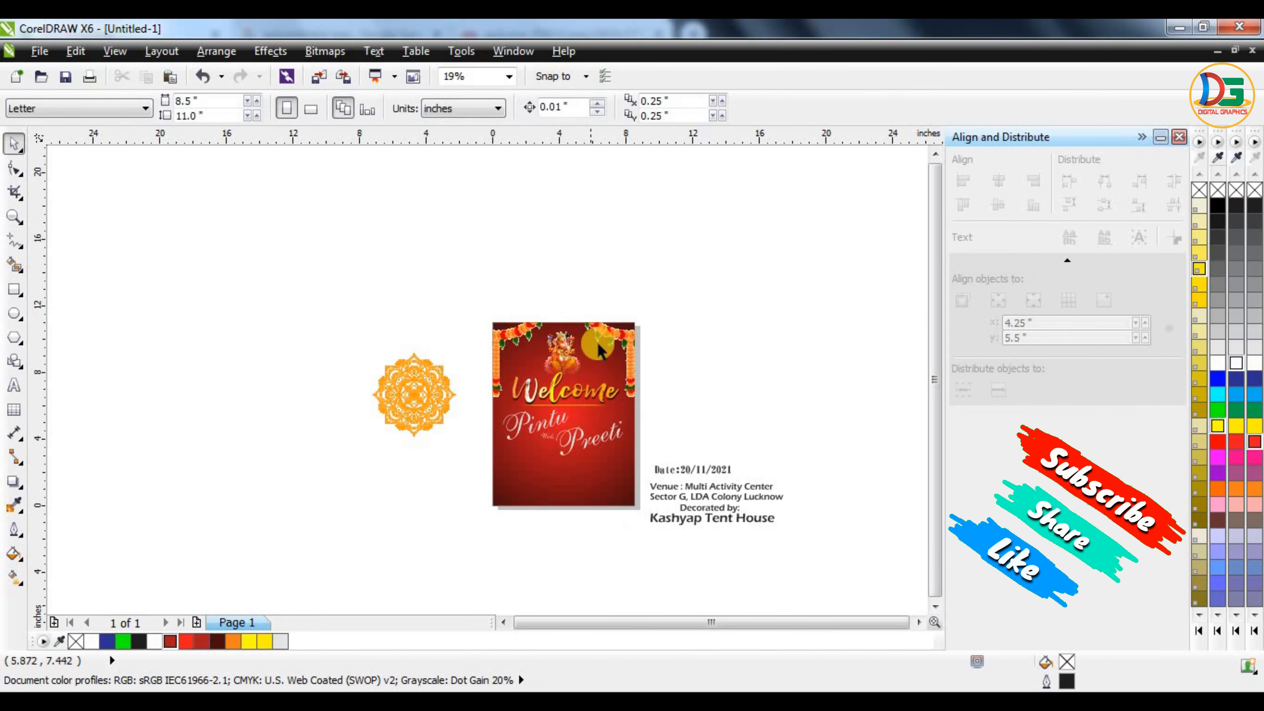
Step: Reopen the PowerClip contents and shrink the garland slightly about its centre so its hanging strands sit inside the board
{"action": "scroll", "coordinate": [605, 339], "scroll_direction": "up", "scroll_amount": 2}
{"action": "left_click", "coordinate": [615, 319]}
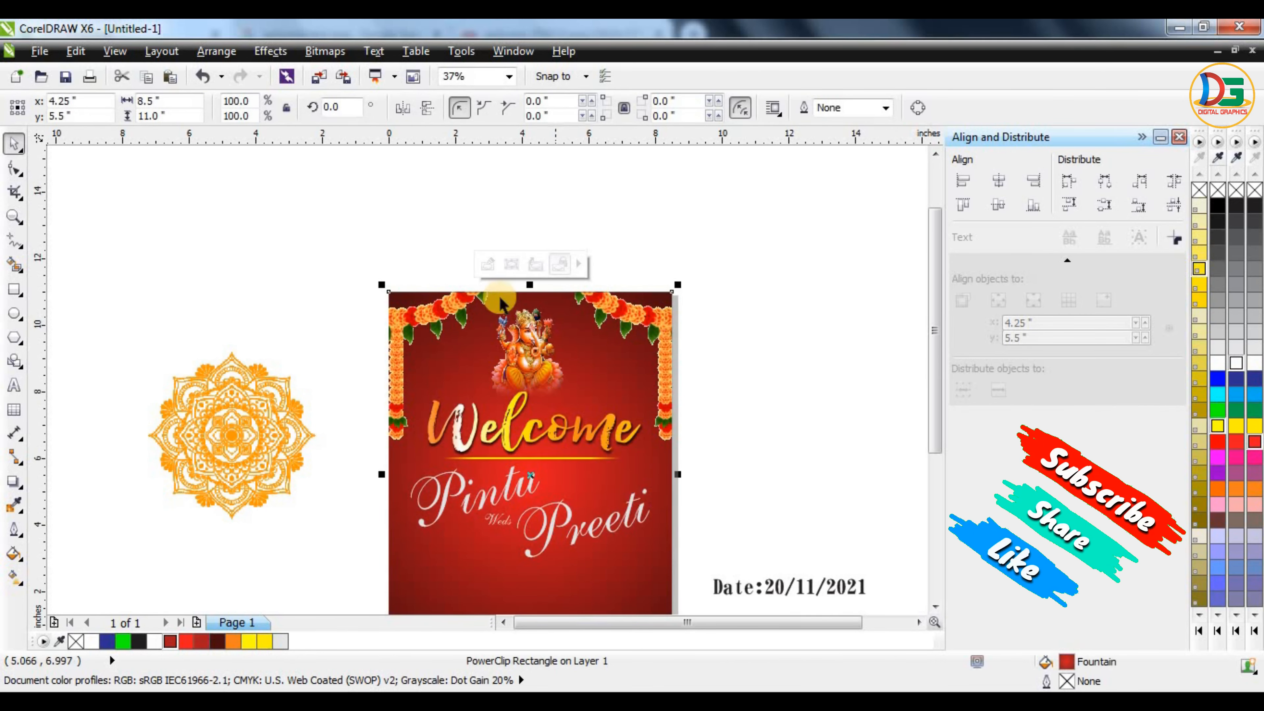
{"action": "left_click", "coordinate": [488, 264]}
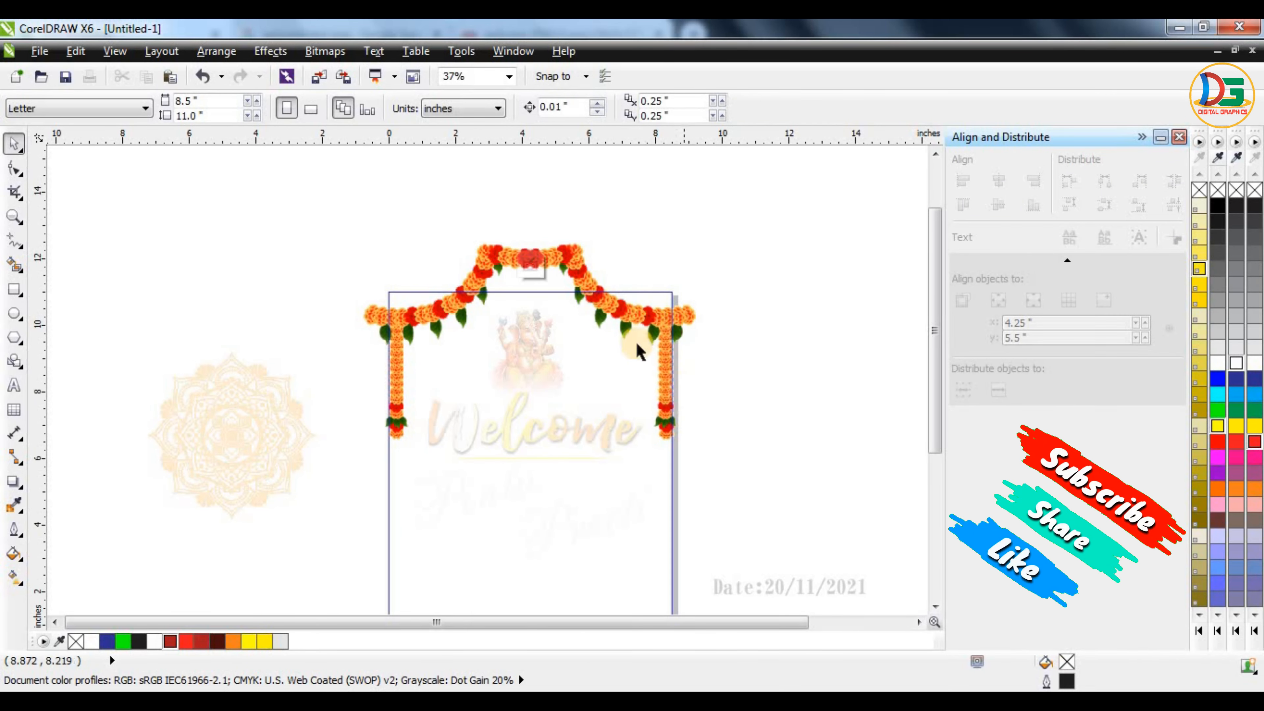
{"action": "left_click", "coordinate": [616, 307]}
{"action": "left_click_drag", "start_coordinate": [710, 224], "coordinate": [685, 236]}
{"action": "left_click", "coordinate": [531, 266]}
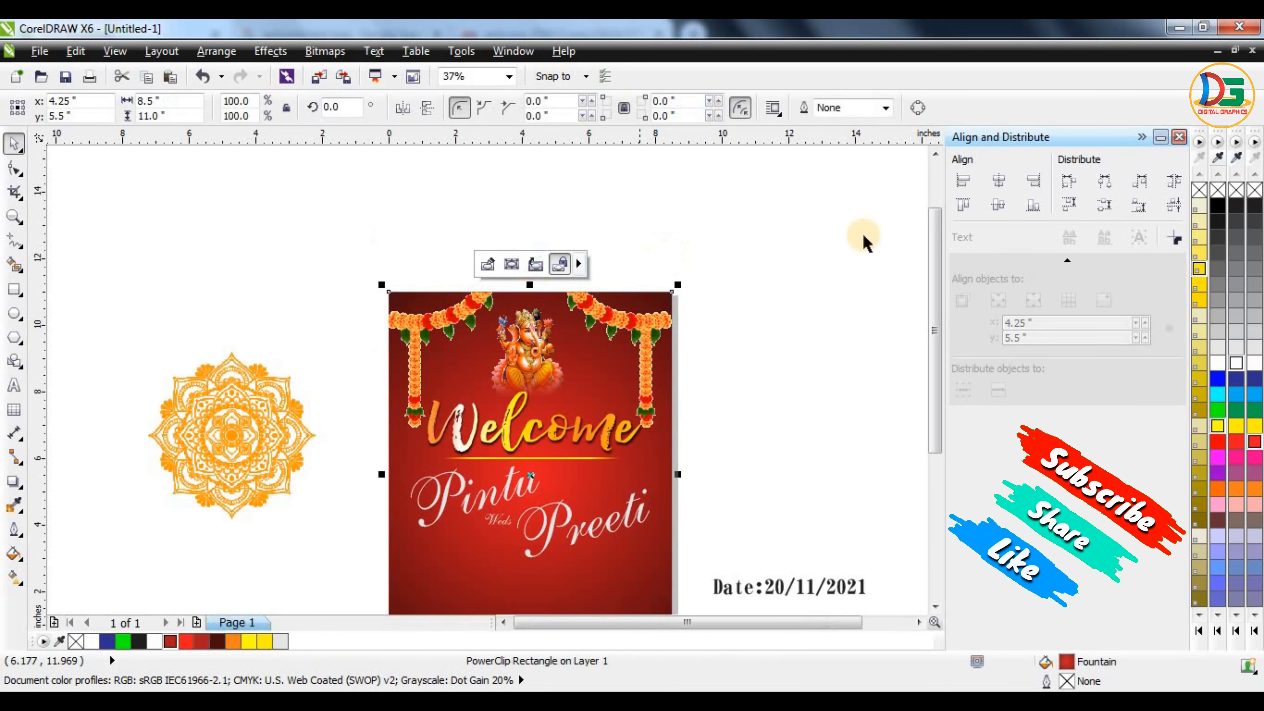
{"action": "left_click", "coordinate": [816, 244]}
Step: Narrow the Welcome lettering slightly from its right end so it clears the garland's hanging strand
{"action": "scroll", "coordinate": [565, 268], "scroll_direction": "down", "scroll_amount": 1}
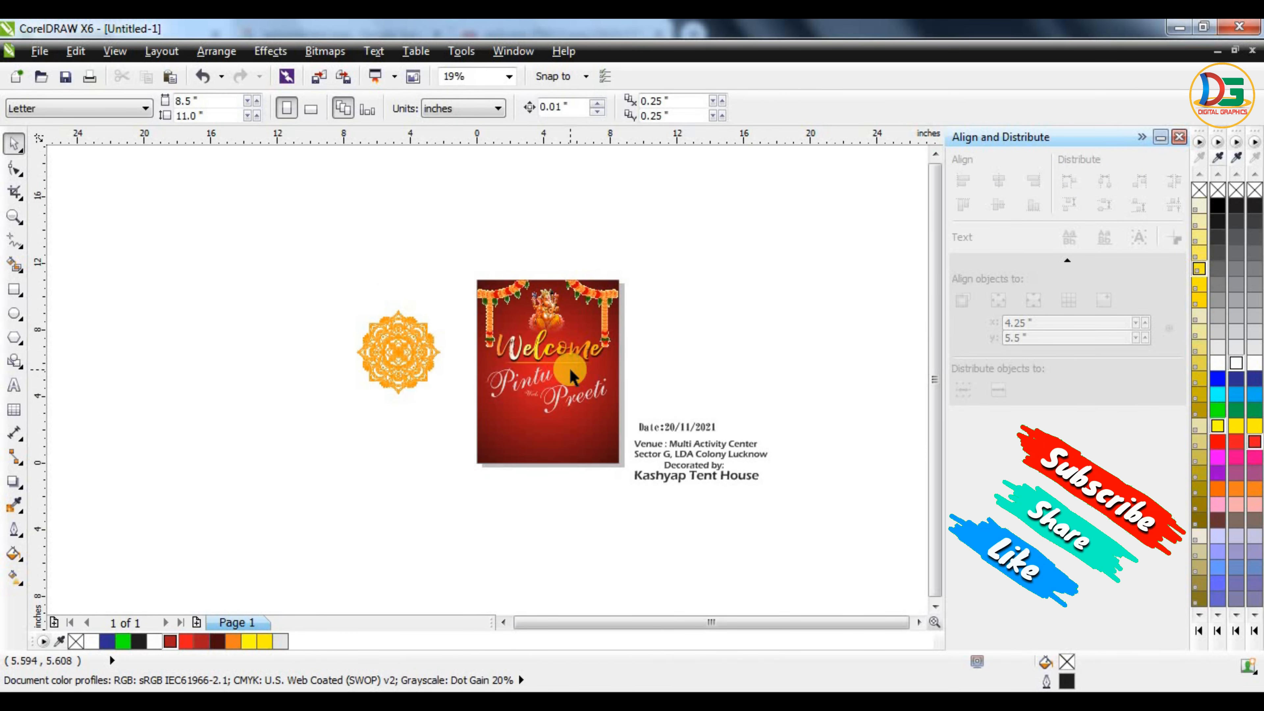
{"action": "scroll", "coordinate": [571, 377], "scroll_direction": "up", "scroll_amount": 1}
{"action": "scroll", "coordinate": [561, 337], "scroll_direction": "up", "scroll_amount": 1}
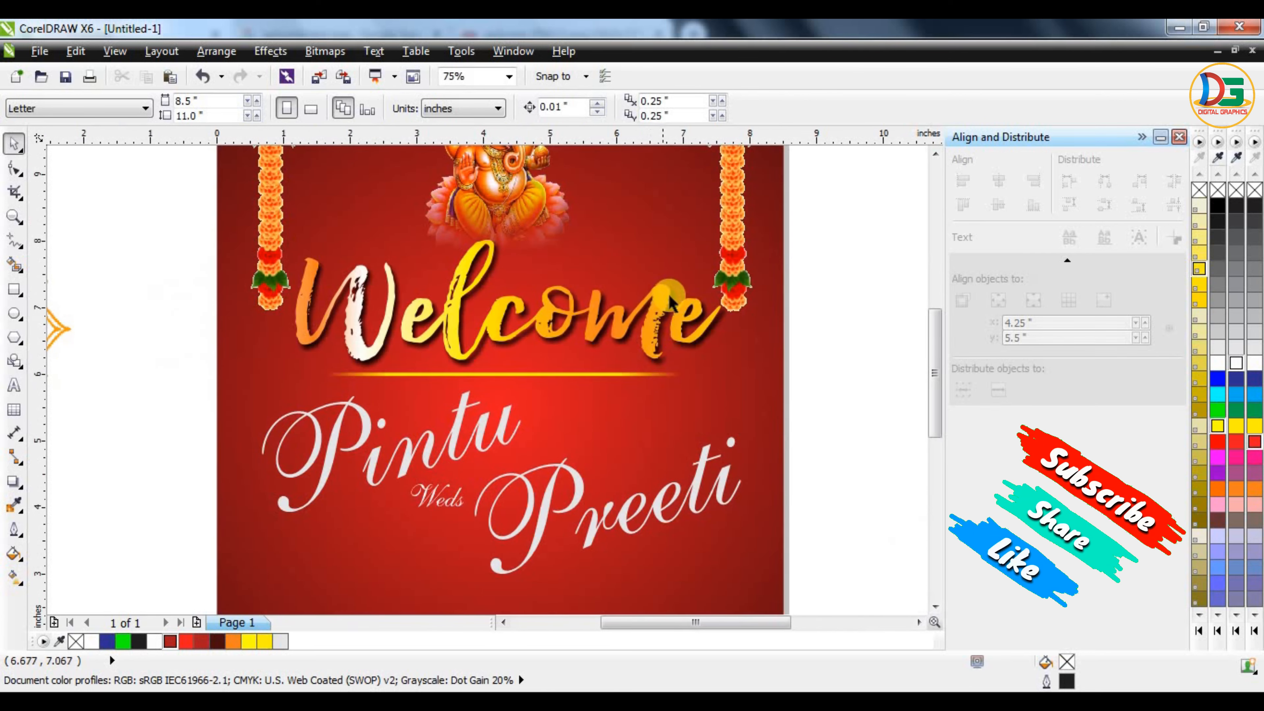
{"action": "left_click", "coordinate": [662, 311]}
{"action": "left_click_drag", "start_coordinate": [727, 297], "coordinate": [707, 297]}
{"action": "scroll", "coordinate": [549, 302], "scroll_direction": "down", "scroll_amount": 1}
{"action": "left_click", "coordinate": [701, 386]}
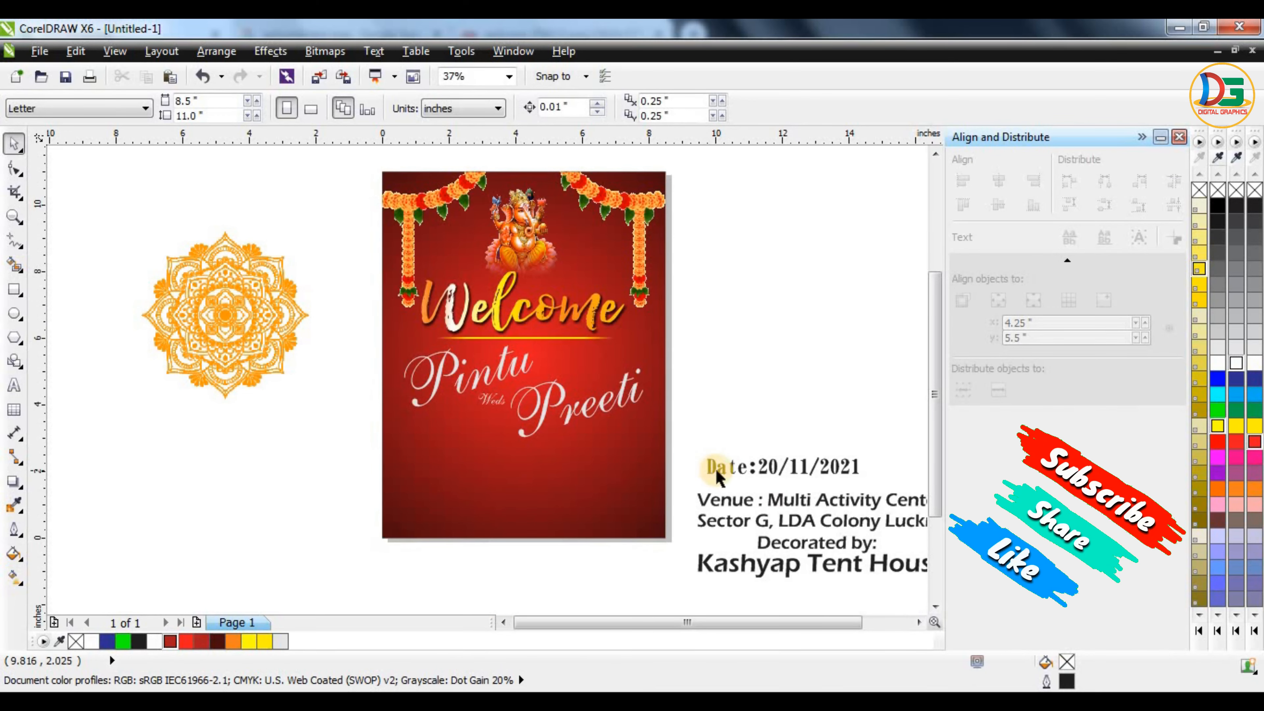
Step: Move the date text onto the board below the names and shrink it proportionally to about 38.5 pt
{"action": "left_click_drag", "start_coordinate": [714, 468], "coordinate": [451, 462]}
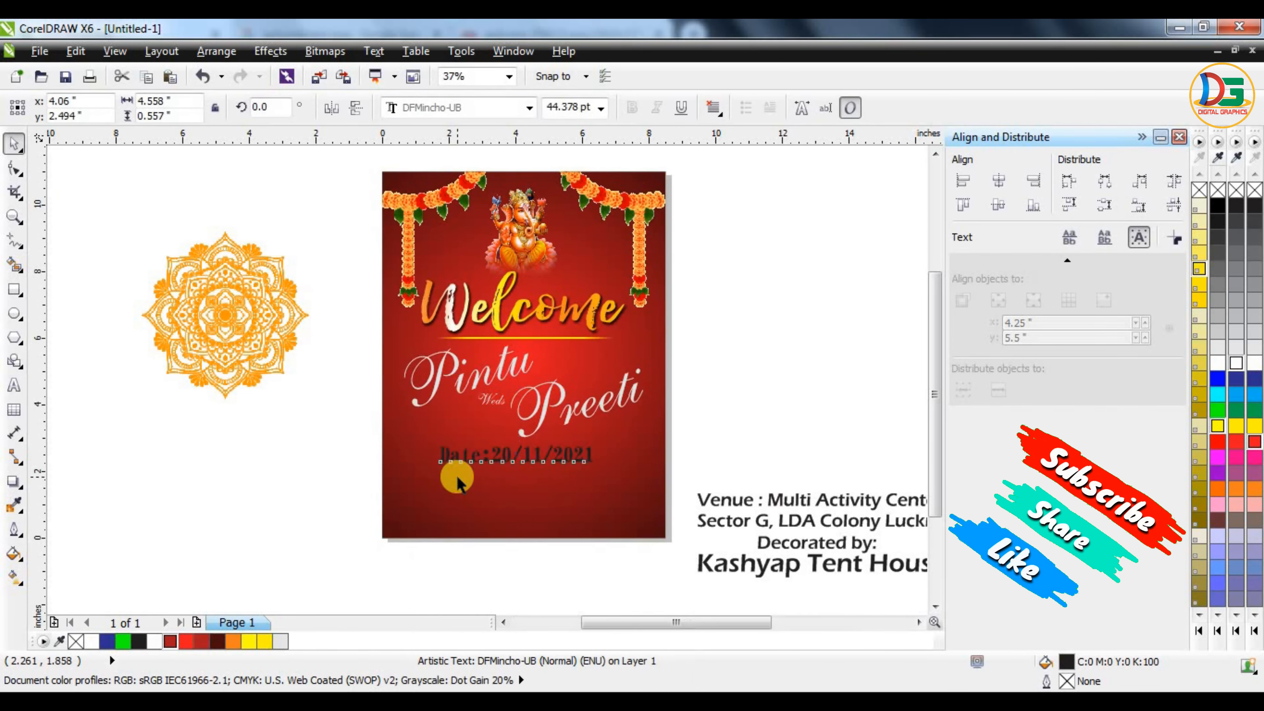
{"action": "scroll", "coordinate": [459, 477], "scroll_direction": "up", "scroll_amount": 1}
{"action": "left_click_drag", "start_coordinate": [735, 407], "coordinate": [715, 404]}
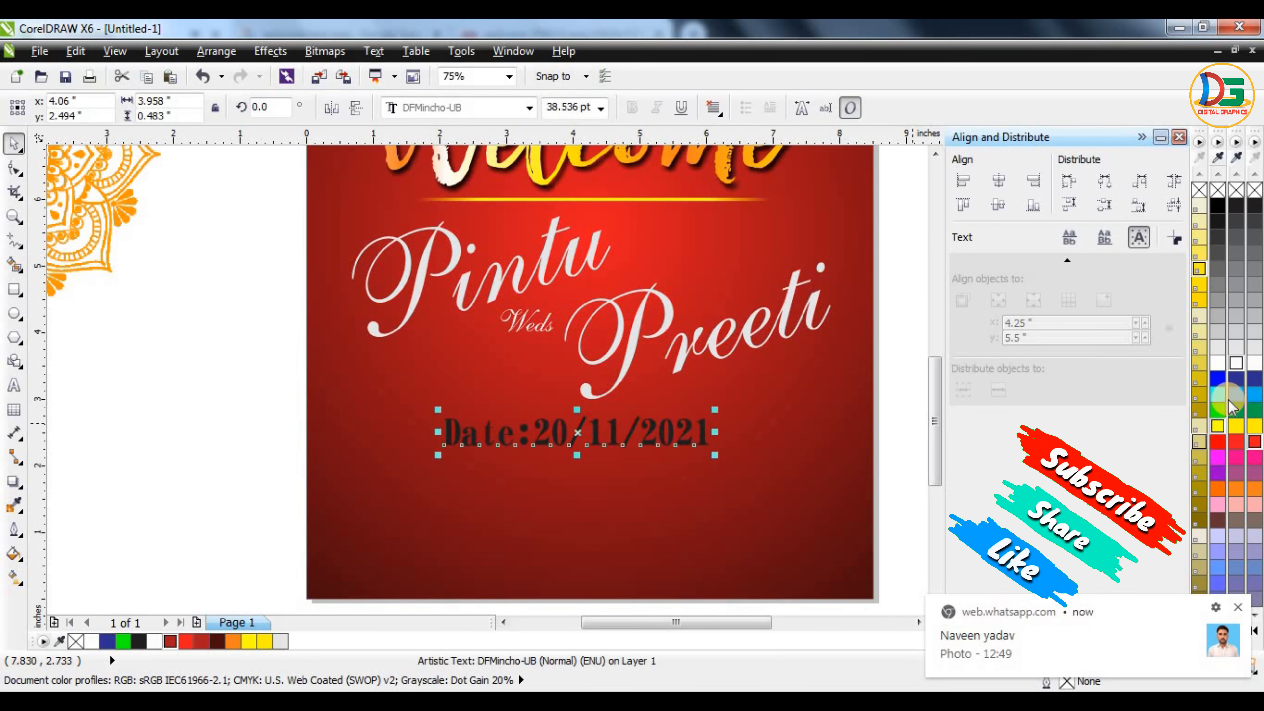
Step: Try a white fill and a yellow fill on the date text
{"action": "left_click", "coordinate": [1236, 362]}
{"action": "scroll", "coordinate": [715, 395], "scroll_direction": "down", "scroll_amount": 1}
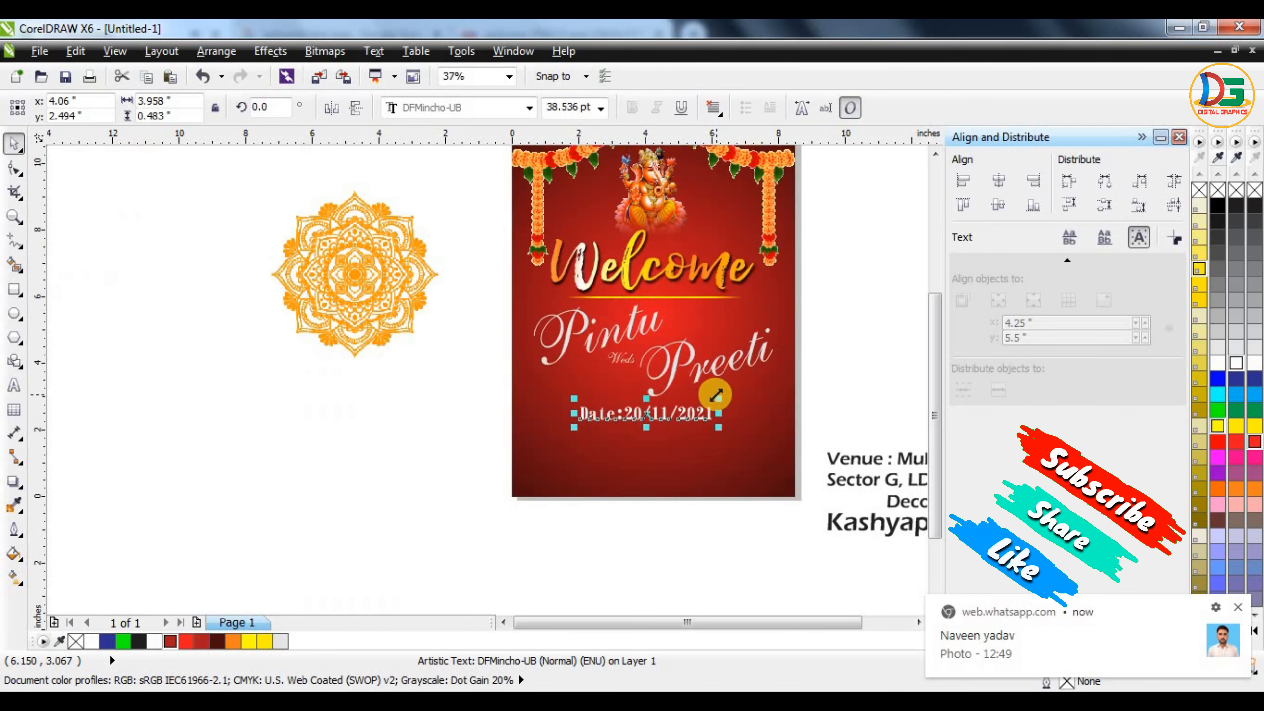
{"action": "left_click", "coordinate": [760, 382]}
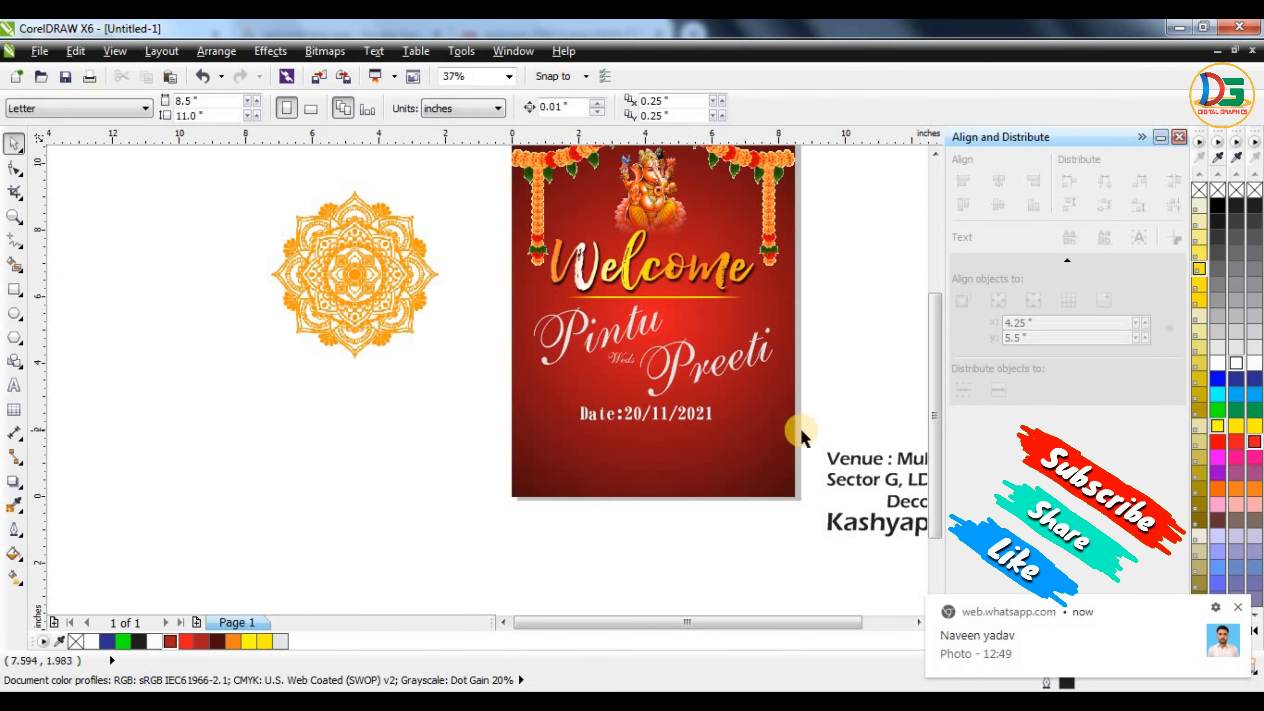
{"action": "left_click", "coordinate": [680, 411]}
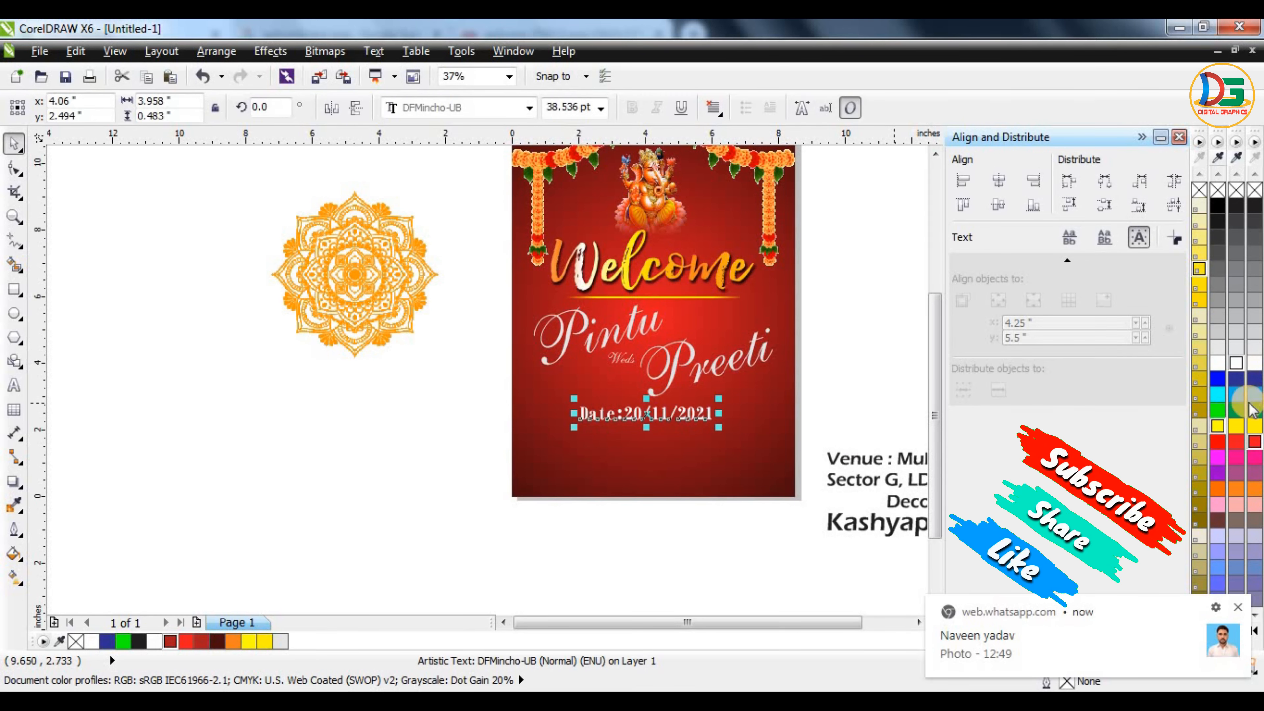
{"action": "left_click", "coordinate": [1237, 427]}
{"action": "key", "text": "Escape"}
{"action": "scroll", "coordinate": [677, 420], "scroll_direction": "up", "scroll_amount": 2}
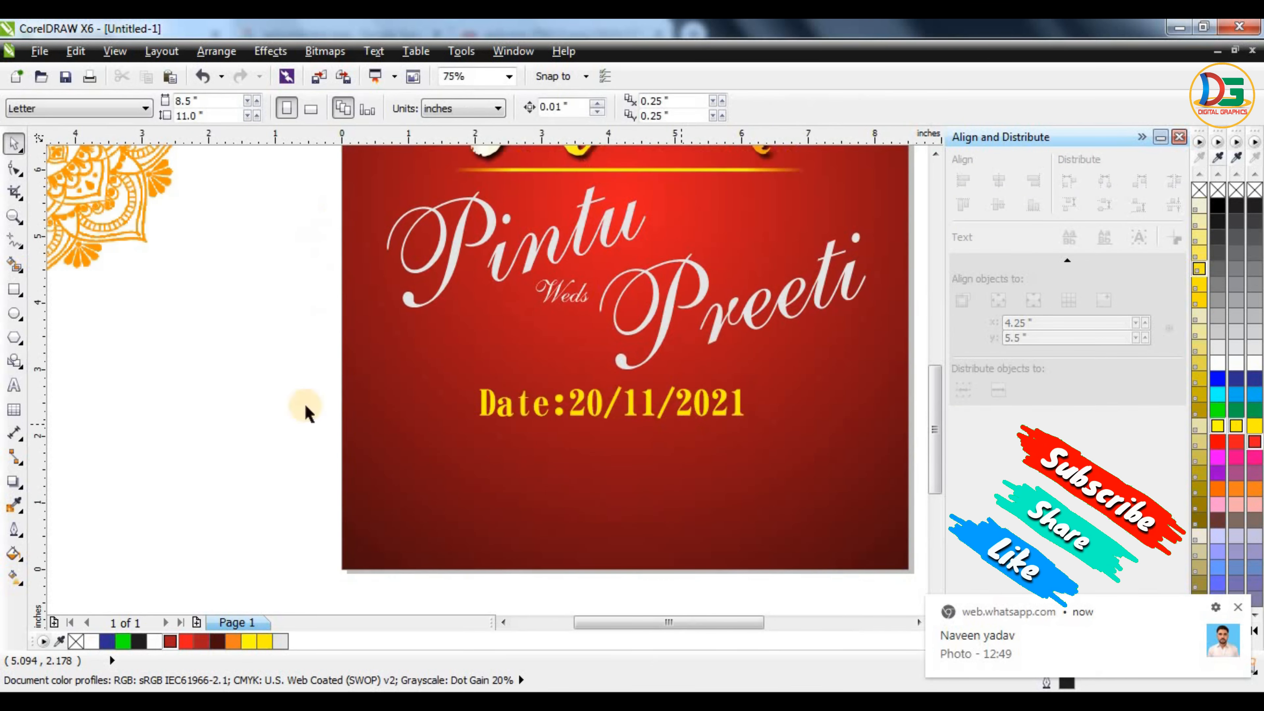
Step: Draw a rectangle about 4.86 by 0.72 inches around the date text and fully round its corners to about 0.36 inches
{"action": "left_click", "coordinate": [15, 292]}
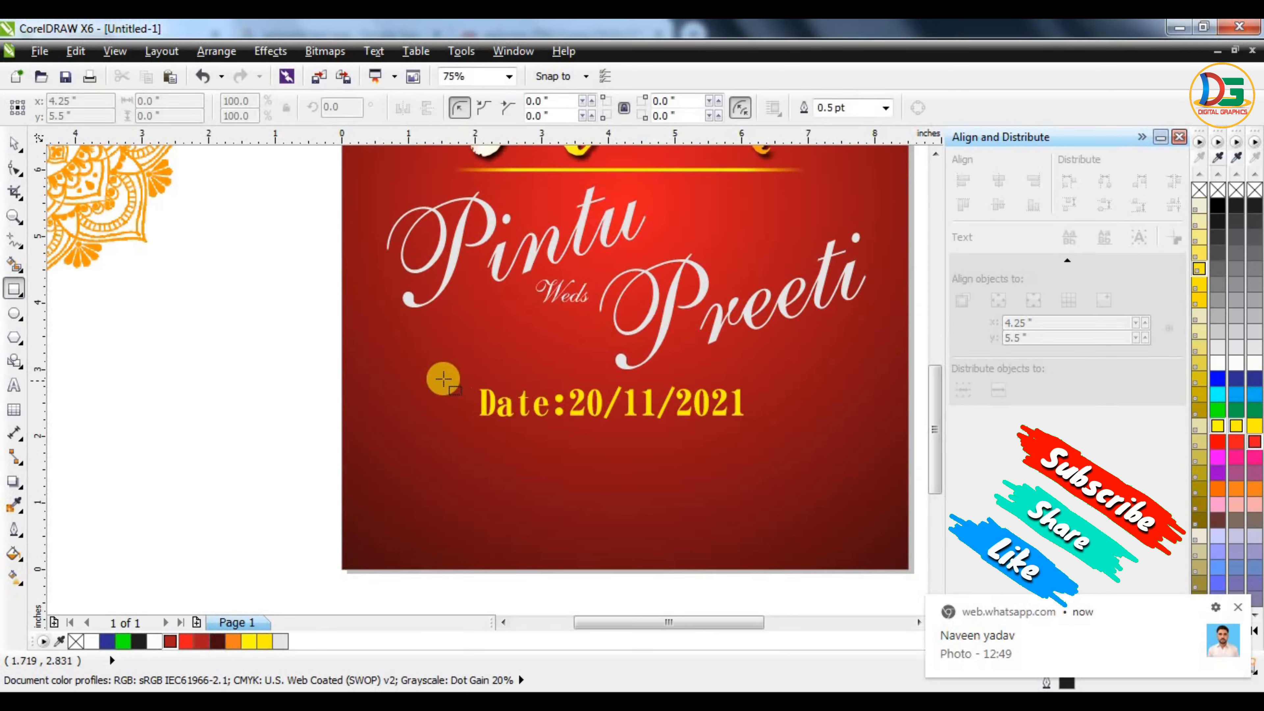
{"action": "left_click_drag", "start_coordinate": [443, 379], "coordinate": [767, 427]}
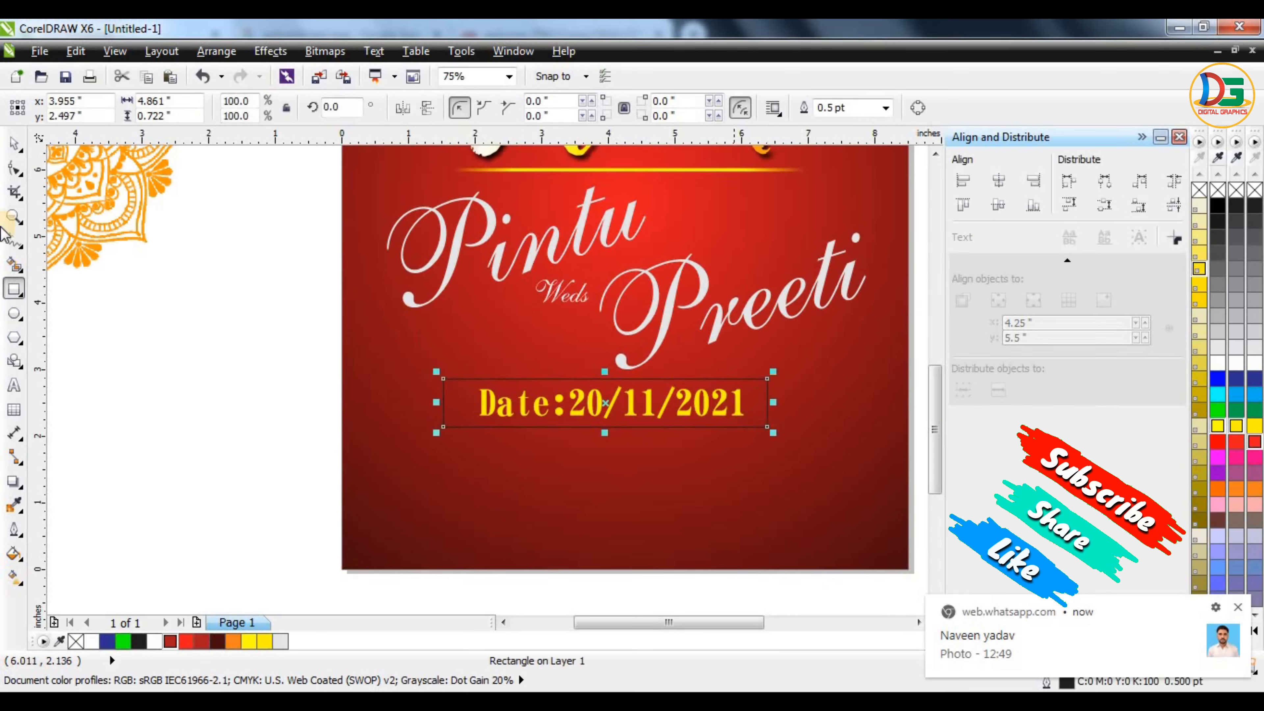
{"action": "left_click", "coordinate": [26, 174]}
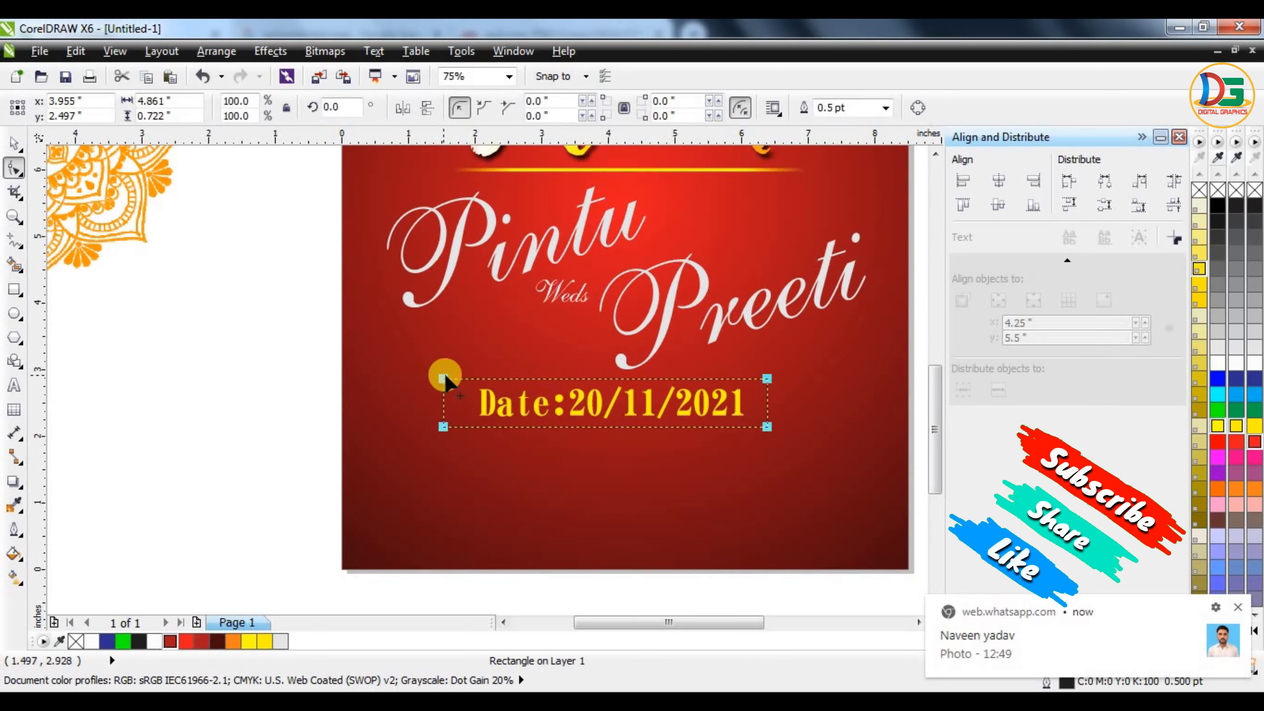
{"action": "left_click_drag", "start_coordinate": [443, 380], "coordinate": [456, 389]}
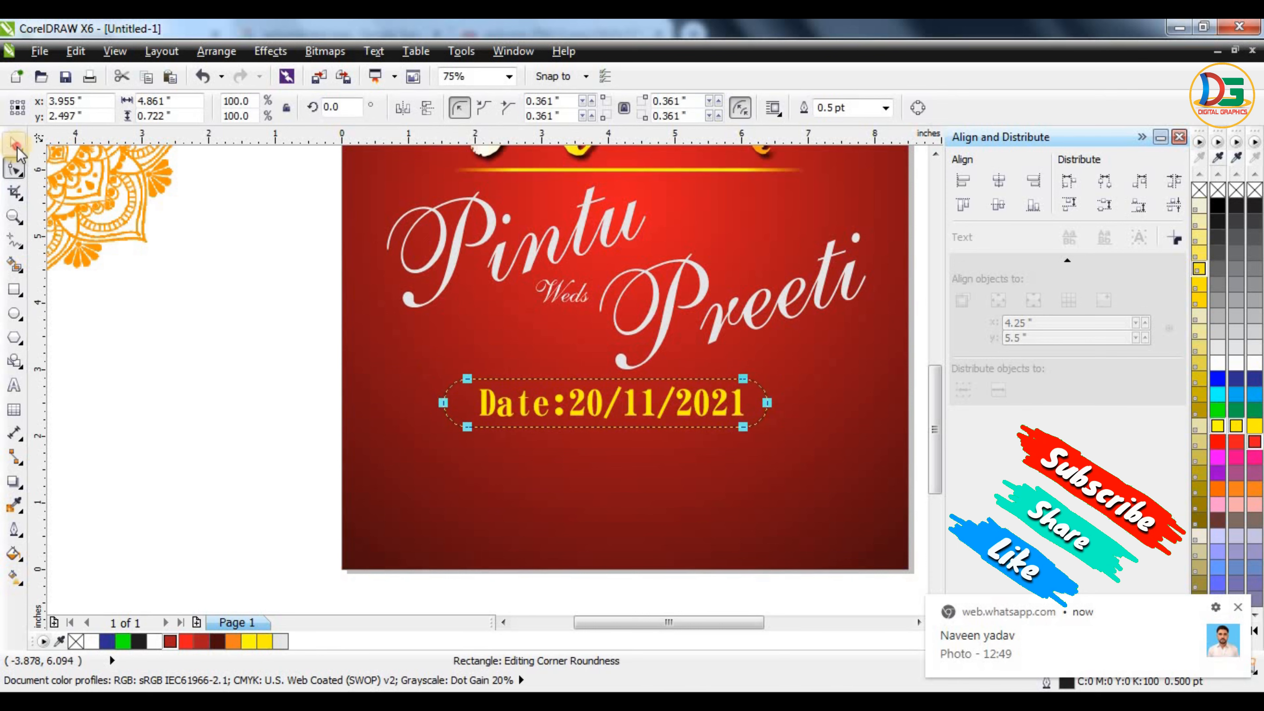
{"action": "left_click", "coordinate": [15, 146]}
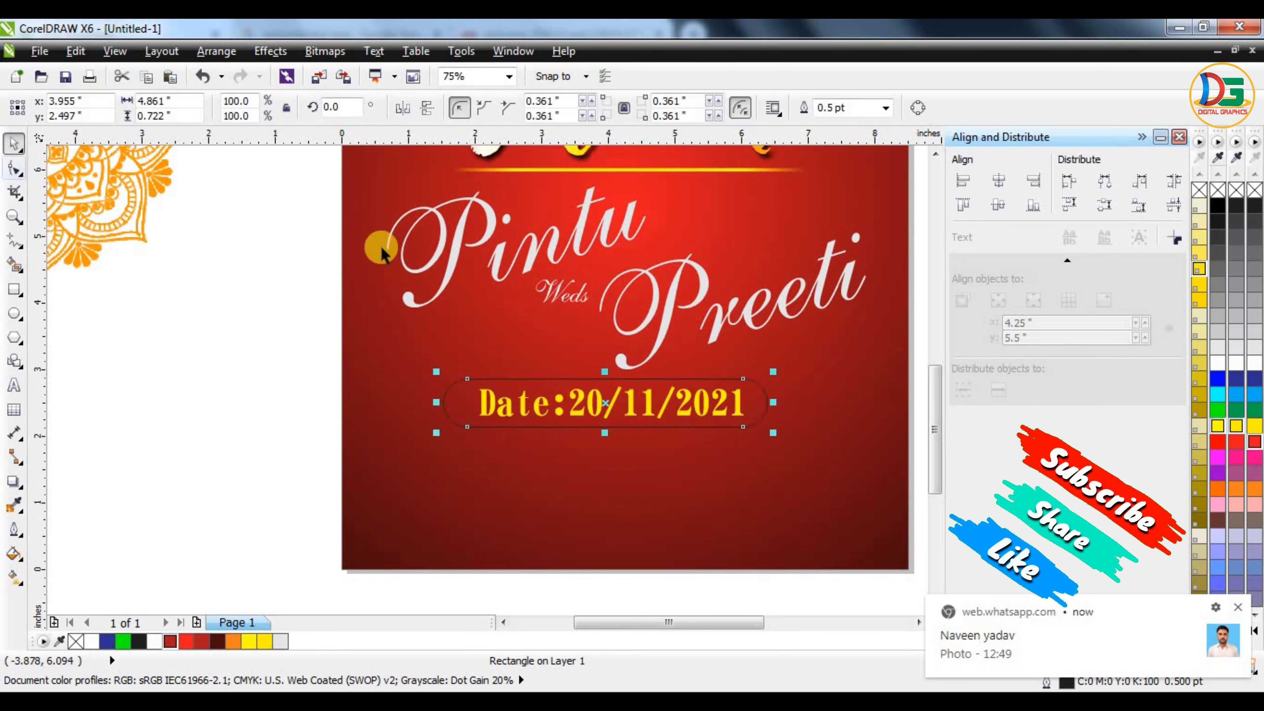
Step: Give the rounded bar a 50% black fill with no outline and place it behind the date text
{"action": "left_click", "coordinate": [1235, 337]}
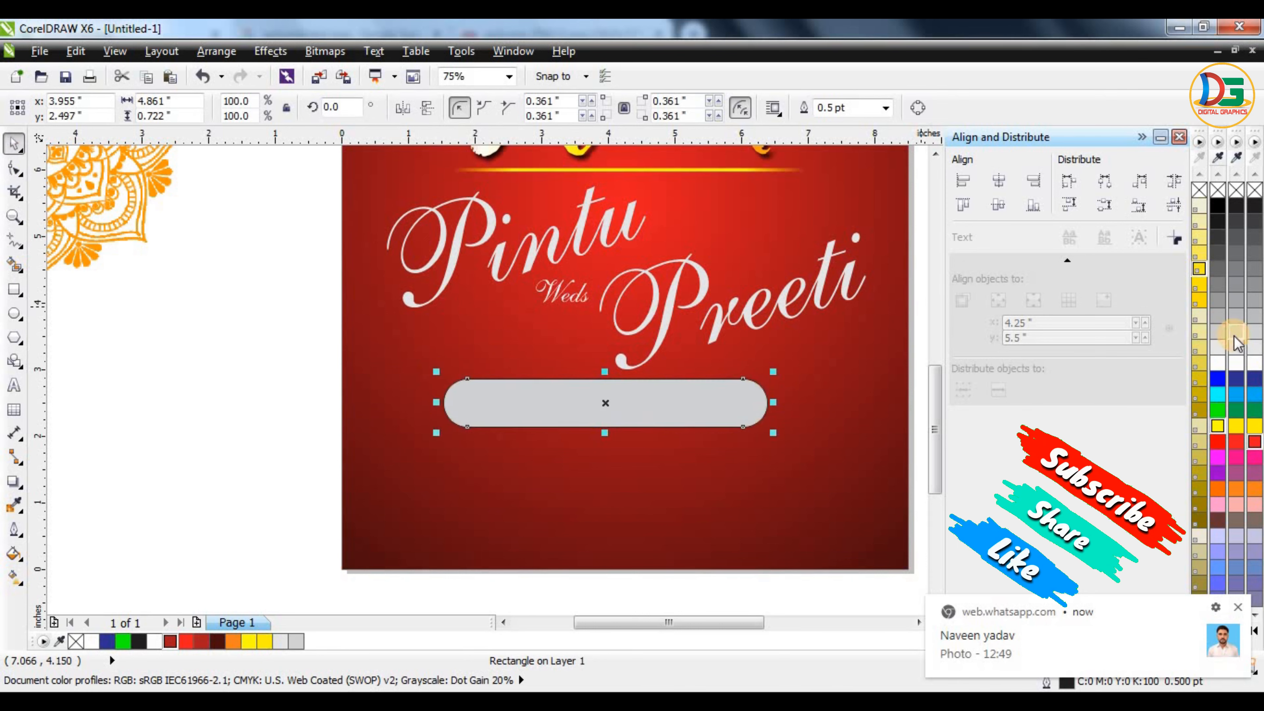
{"action": "left_click", "coordinate": [1232, 290]}
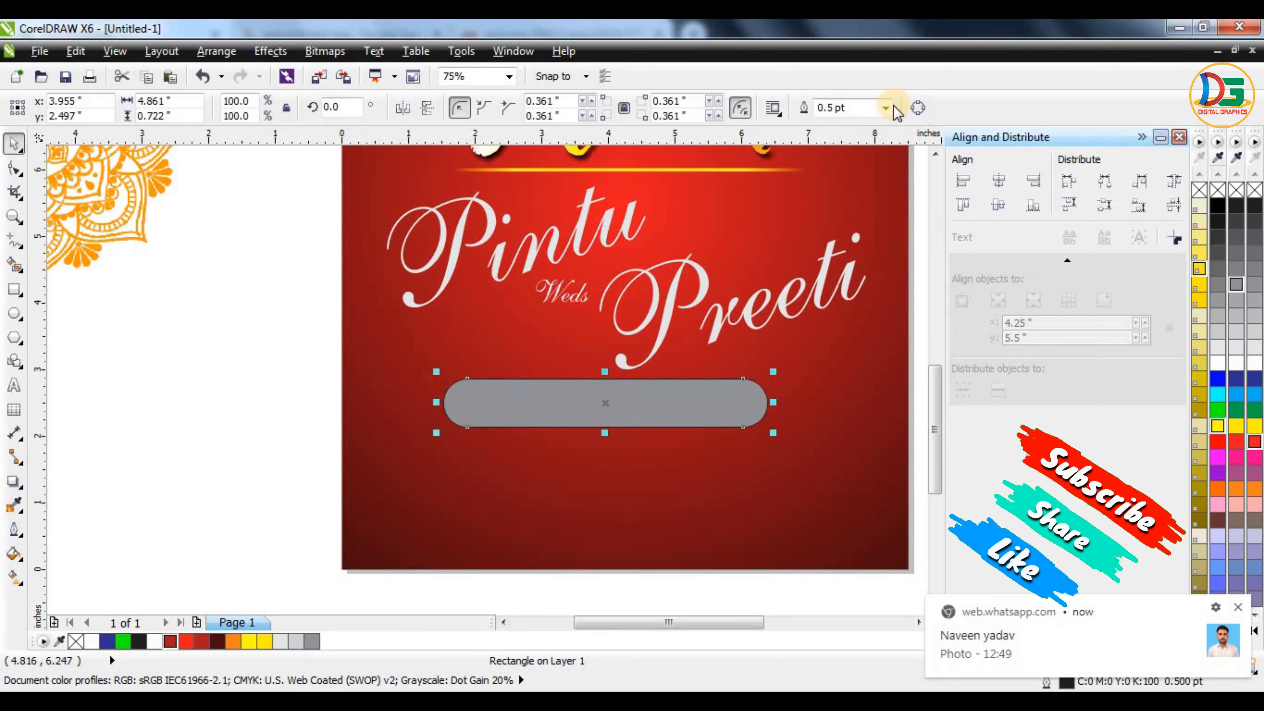
{"action": "left_click", "coordinate": [834, 124]}
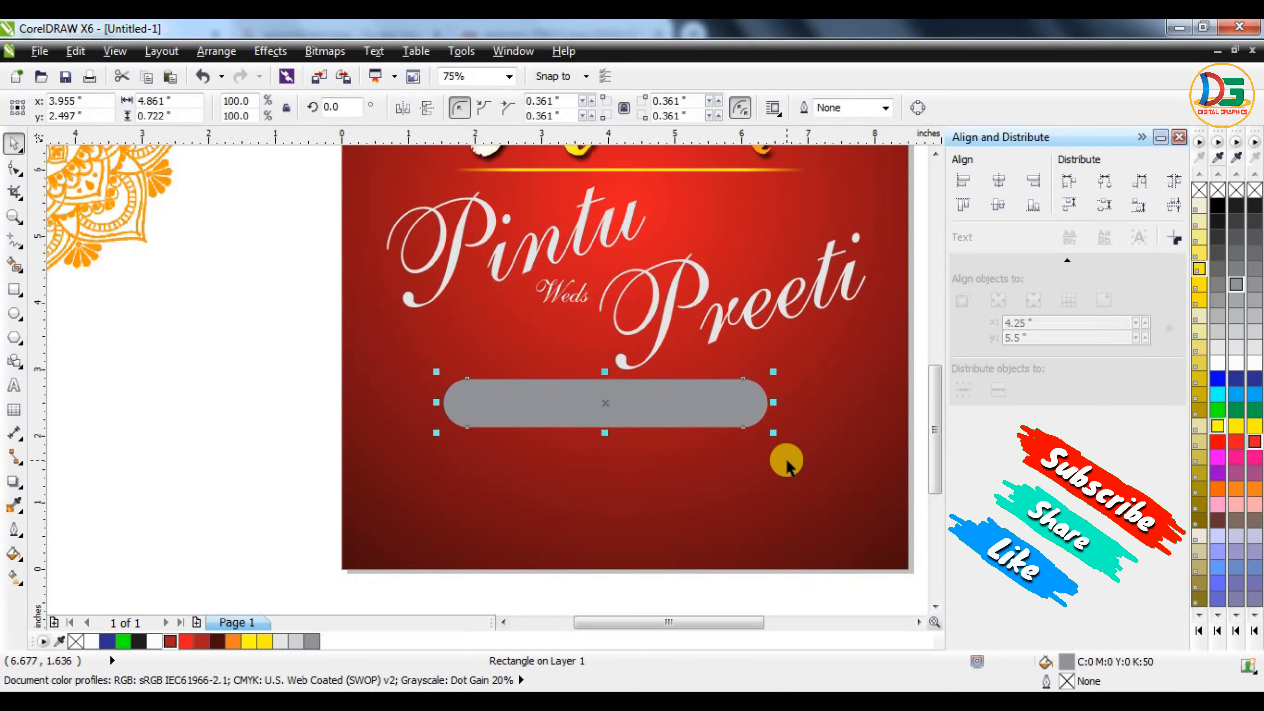
{"action": "key", "text": "shift+Page_Down"}
{"action": "key", "text": "ctrl+Page_Up"}
{"action": "left_click", "coordinate": [230, 364]}
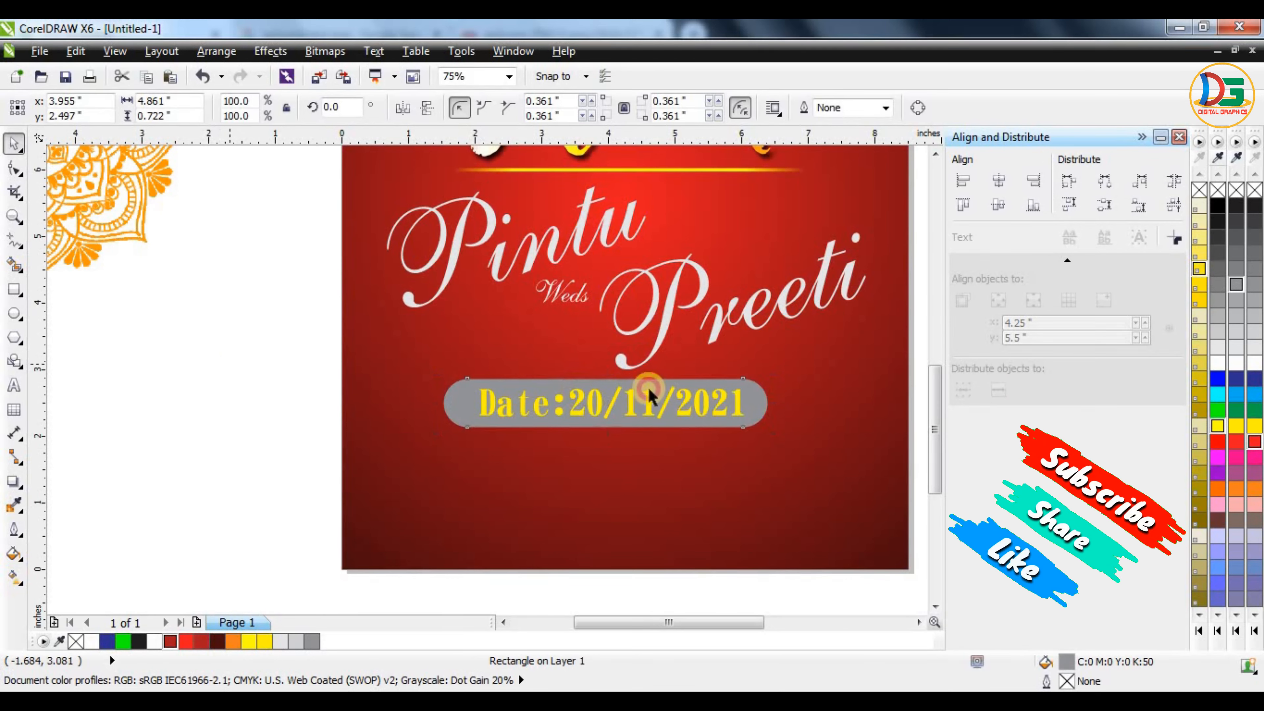
Step: Fill the date text on the rounded bar with white
{"action": "left_click", "coordinate": [649, 399]}
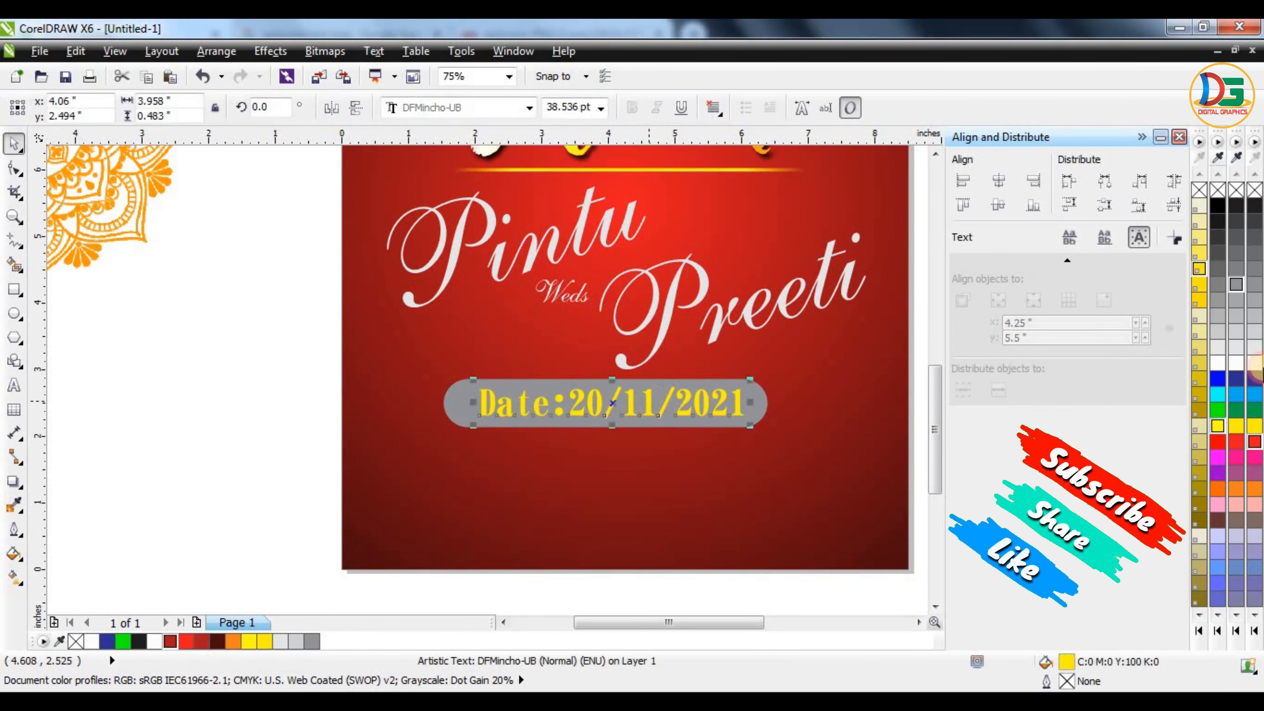
{"action": "left_click", "coordinate": [1237, 363]}
{"action": "scroll", "coordinate": [697, 379], "scroll_direction": "down", "scroll_amount": 3}
{"action": "scroll", "coordinate": [726, 363], "scroll_direction": "up", "scroll_amount": 2}
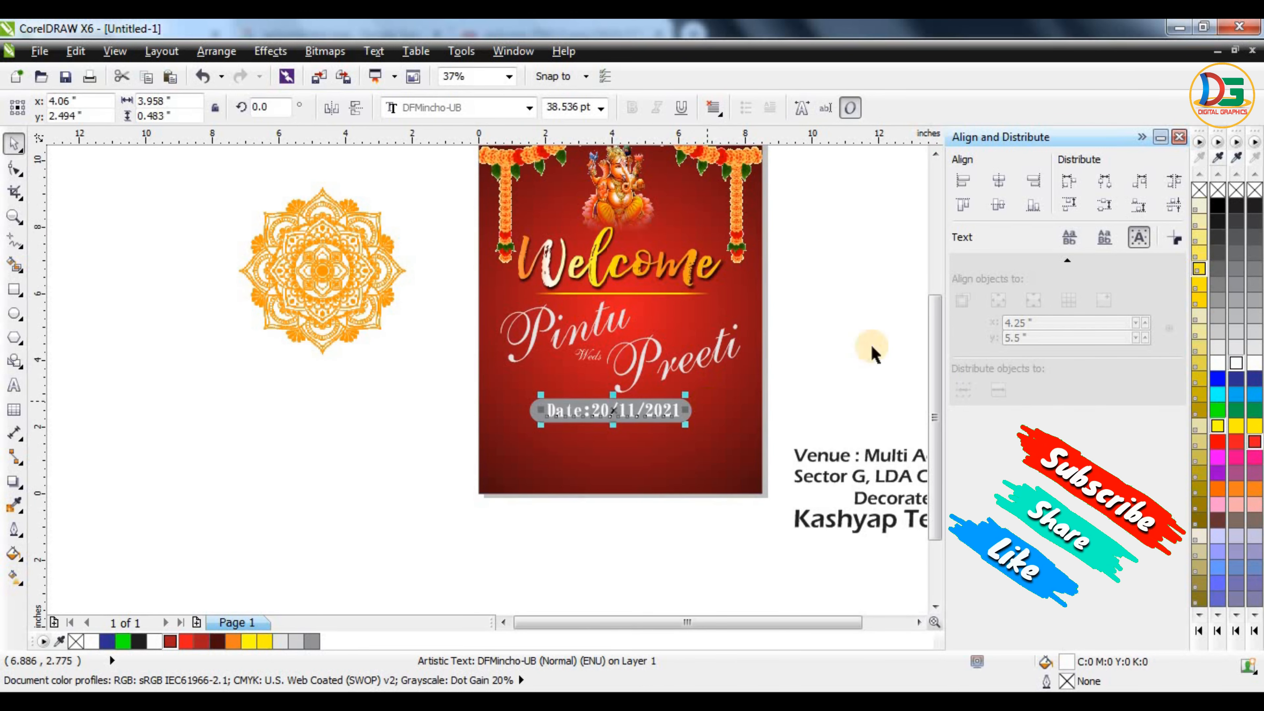
{"action": "scroll", "coordinate": [871, 349], "scroll_direction": "up", "scroll_amount": 2}
{"action": "key", "text": "Escape"}
Step: Apply a horizontal linear fountain fill to the date bar, with light blue in the middle and dark blue at both ends
{"action": "left_click", "coordinate": [502, 480]}
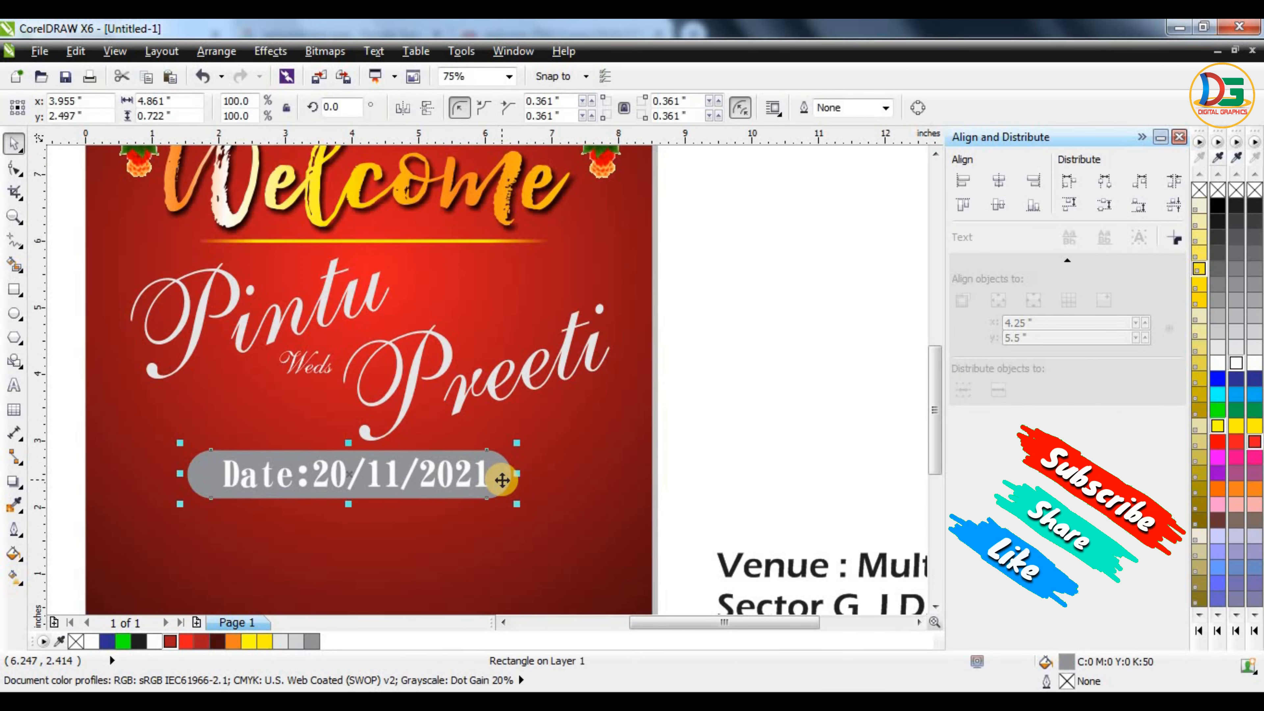
{"action": "key", "text": "g"}
{"action": "left_click_drag", "start_coordinate": [188, 476], "coordinate": [502, 473]}
{"action": "left_click_drag", "start_coordinate": [1238, 392], "coordinate": [360, 474]}
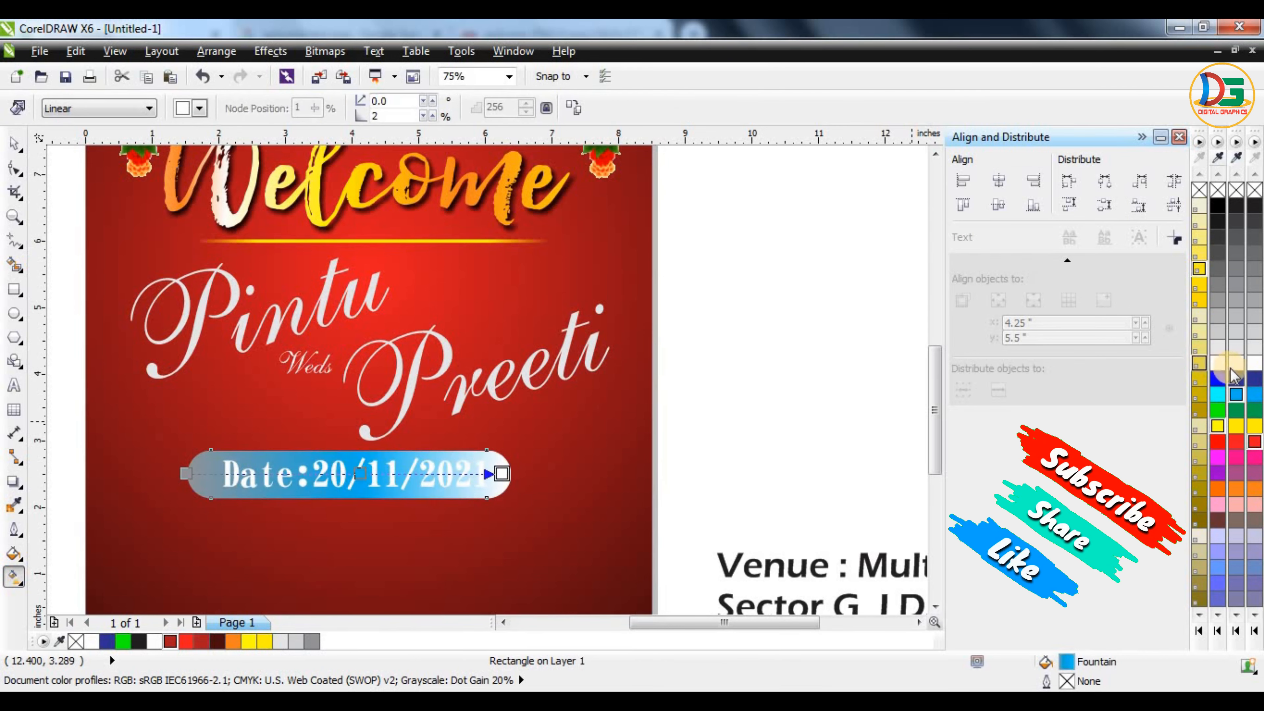
{"action": "left_click_drag", "start_coordinate": [1178, 383], "coordinate": [512, 480]}
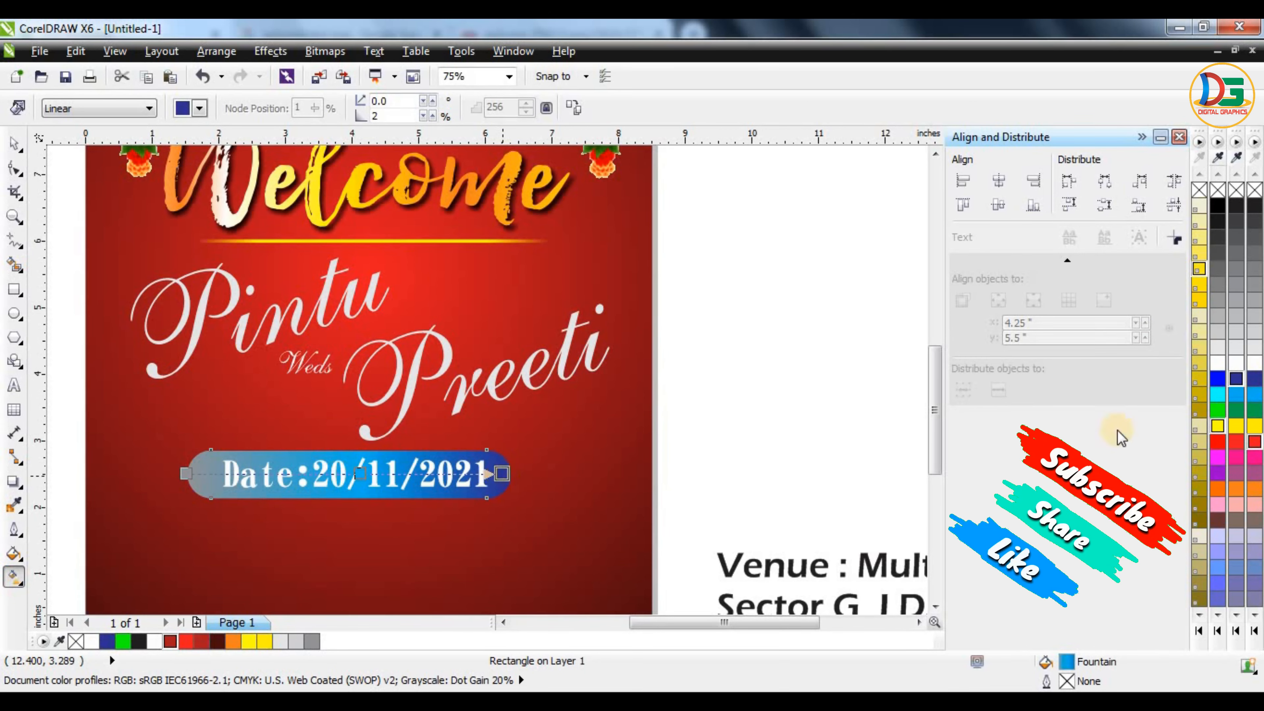
{"action": "left_click_drag", "start_coordinate": [1244, 384], "coordinate": [190, 482]}
{"action": "key", "text": "F3"}
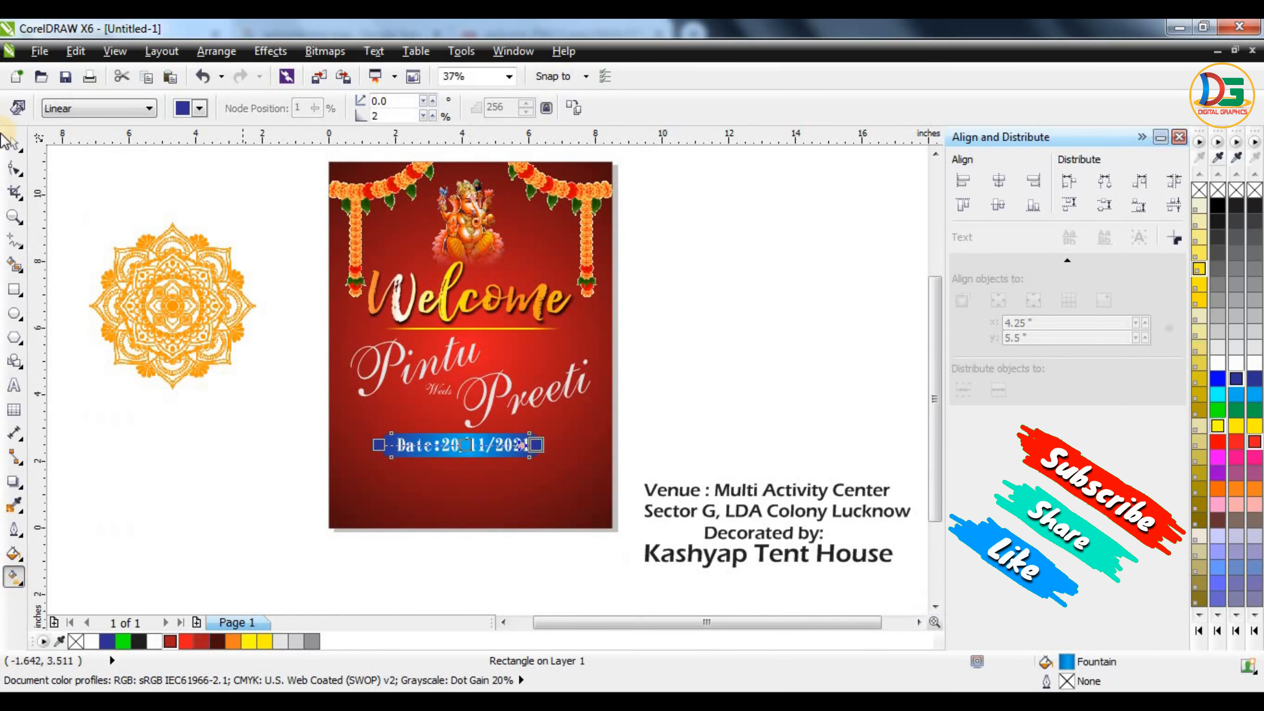
{"action": "left_click", "coordinate": [15, 150]}
Step: Give the date bar a 4.0 pt orange outline
{"action": "scroll", "coordinate": [254, 556], "scroll_direction": "up", "scroll_amount": 1}
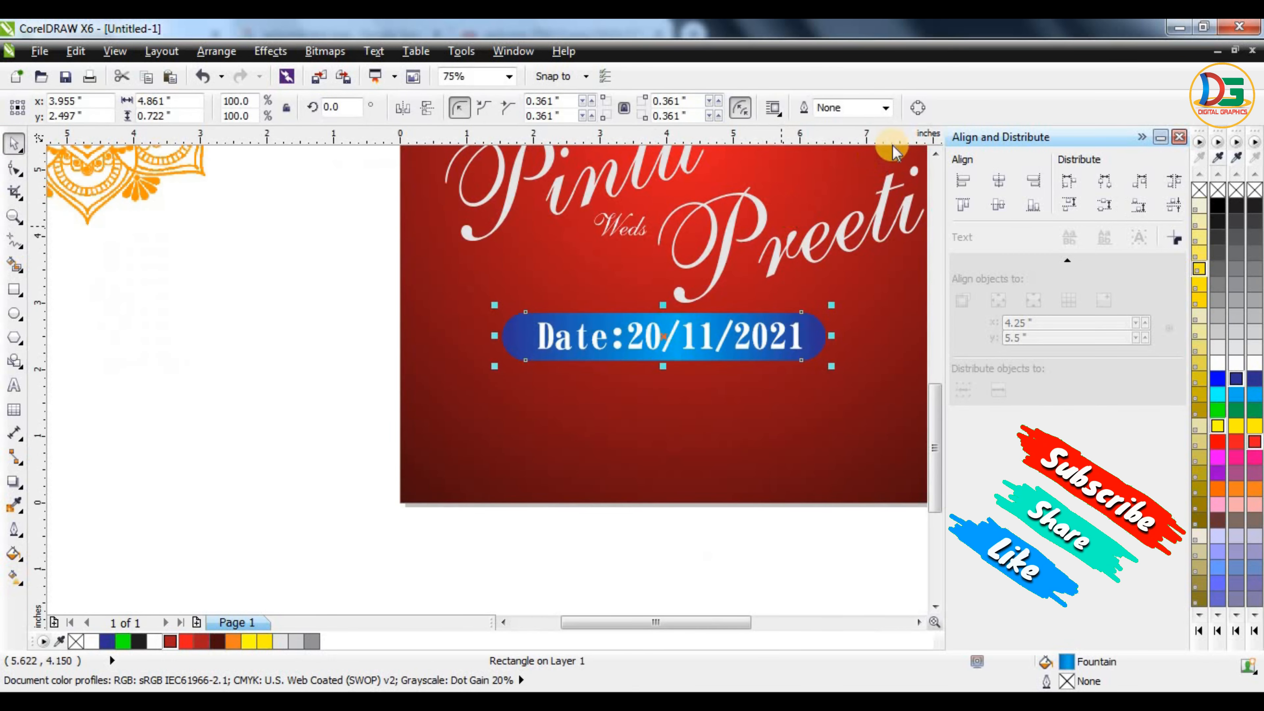
{"action": "left_click", "coordinate": [887, 108]}
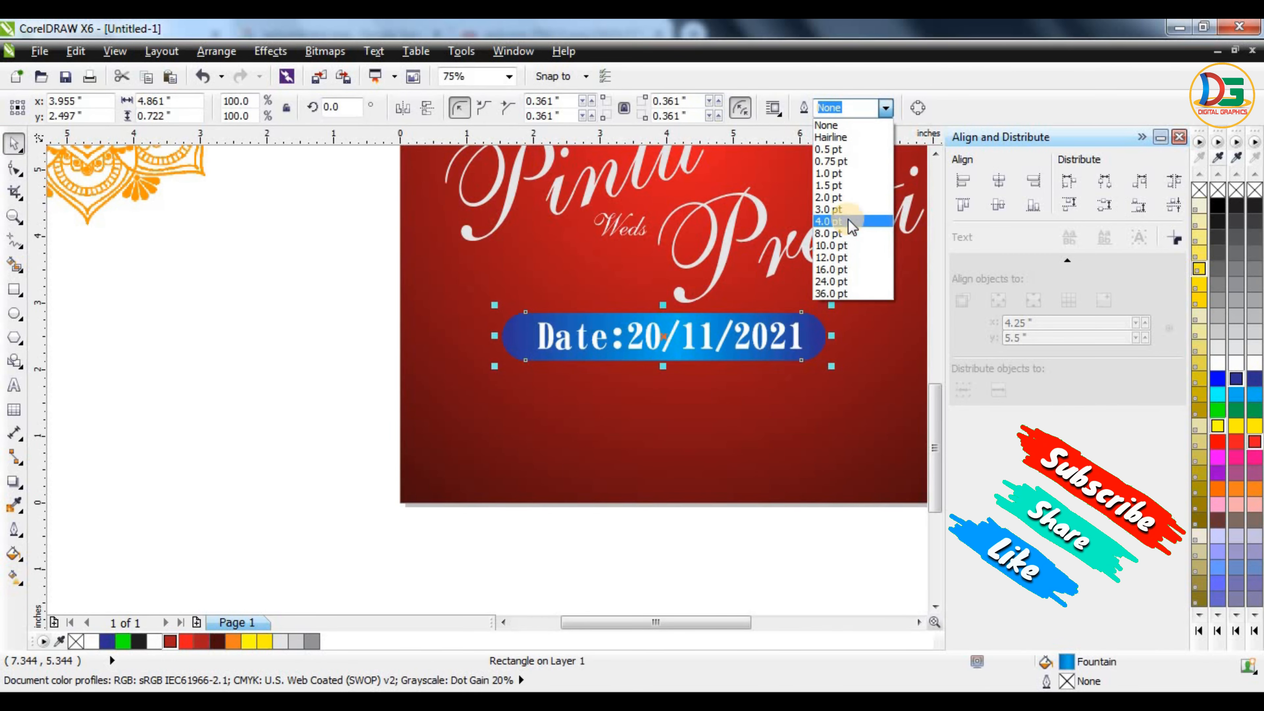
{"action": "left_click", "coordinate": [848, 221]}
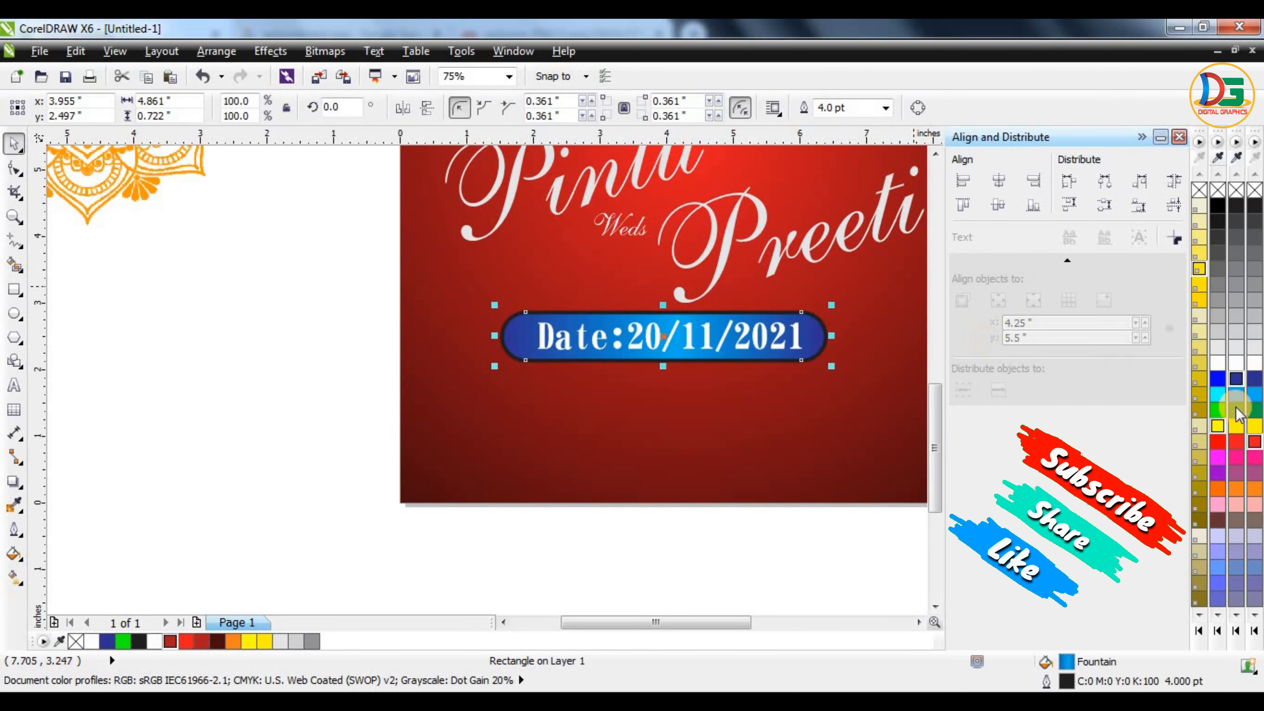
{"action": "right_click", "coordinate": [1232, 487]}
{"action": "scroll", "coordinate": [443, 404], "scroll_direction": "down", "scroll_amount": 1}
{"action": "left_click", "coordinate": [722, 350]}
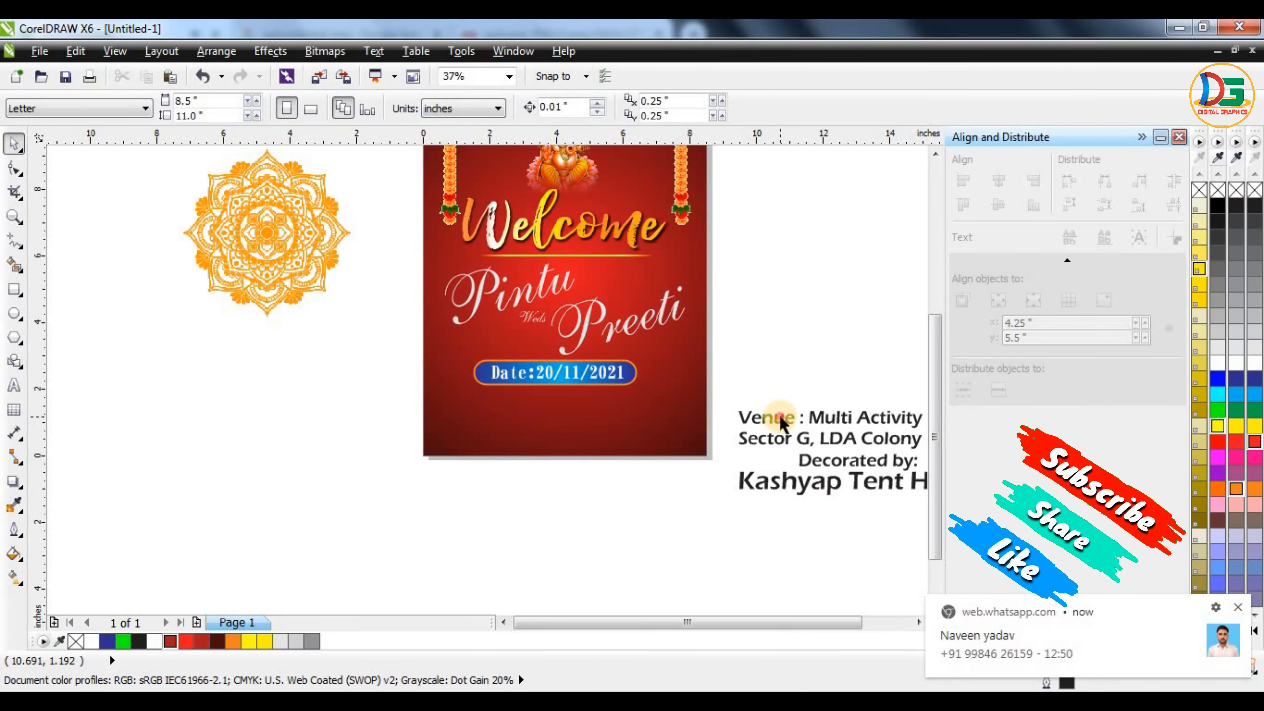
Step: Move the two-line venue text onto the board below the date bar and shrink it about its centre to about 28.8 pt
{"action": "left_click_drag", "start_coordinate": [780, 422], "coordinate": [485, 401]}
{"action": "scroll", "coordinate": [485, 401], "scroll_direction": "up", "scroll_amount": 1}
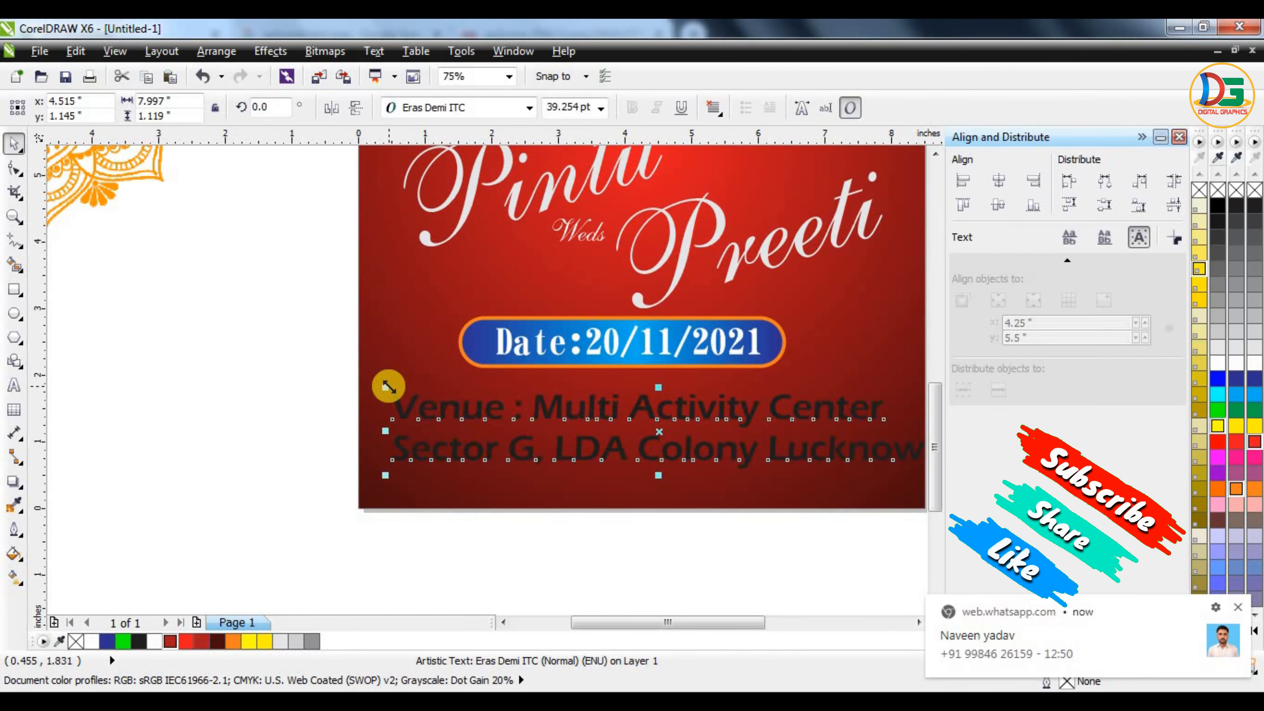
{"action": "left_click_drag", "start_coordinate": [386, 387], "coordinate": [457, 397]}
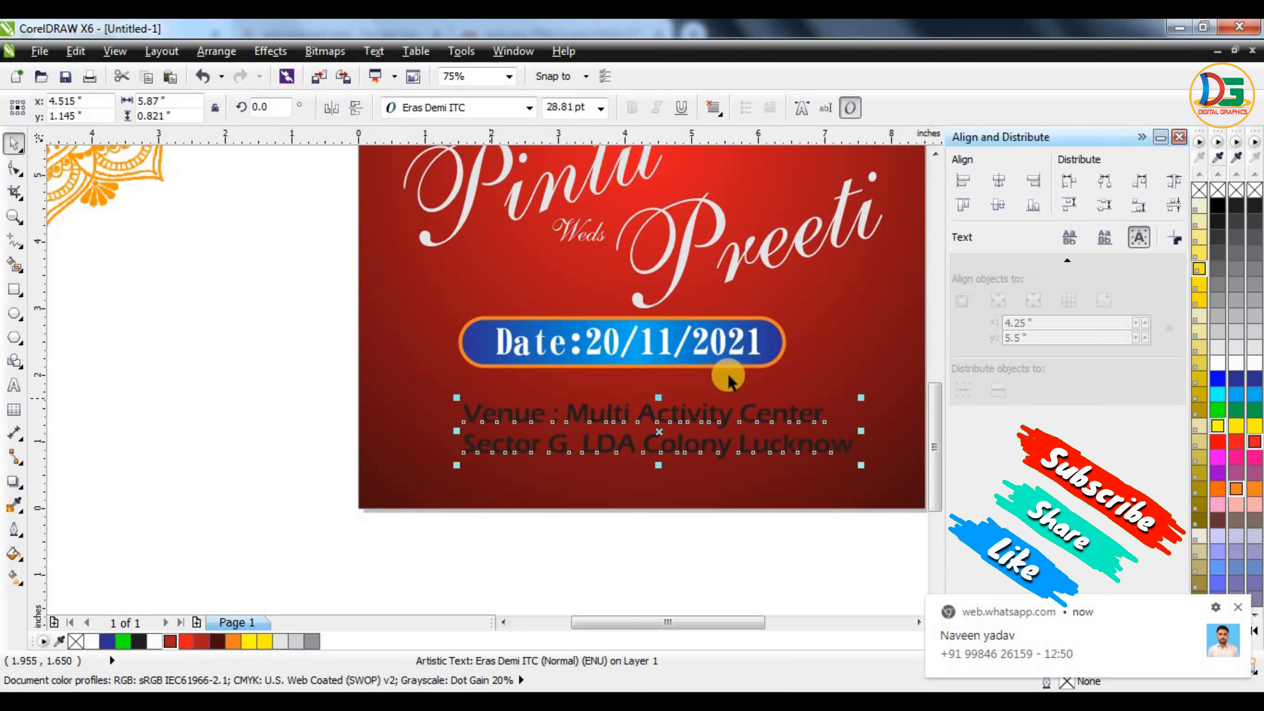
Step: Centre the venue text horizontally on the red background and set its lines to centre alignment
{"action": "left_click", "coordinate": [848, 326], "text": "shift"}
{"action": "key", "text": "c"}
{"action": "left_click", "coordinate": [707, 573]}
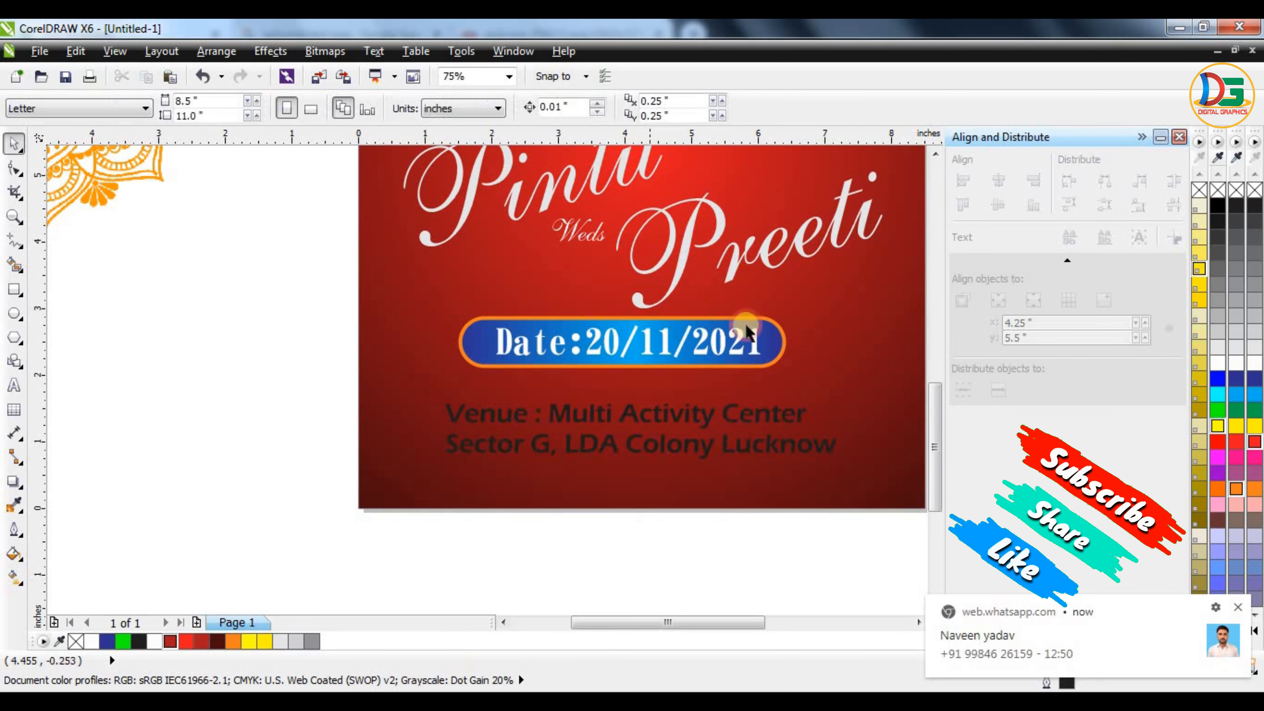
{"action": "left_click", "coordinate": [746, 421]}
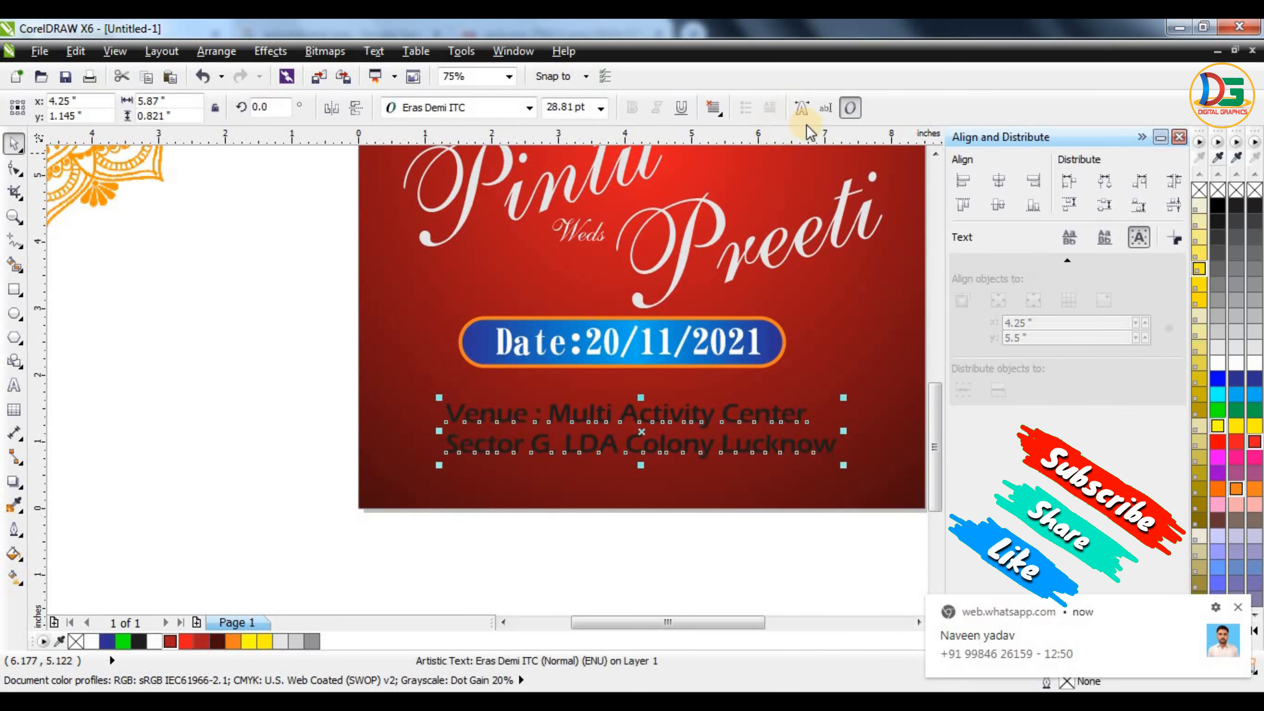
{"action": "left_click", "coordinate": [720, 121]}
{"action": "left_click", "coordinate": [731, 171]}
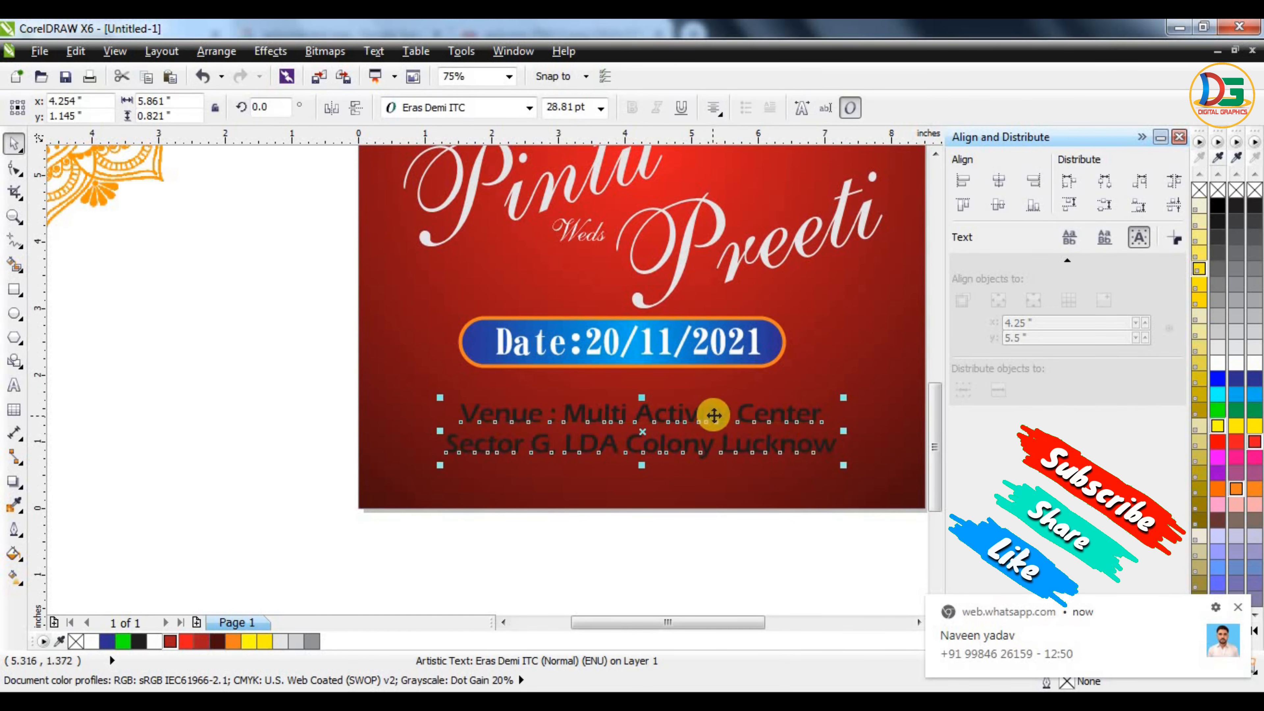
Step: Move the venue text up close beneath the date bar and reduce it to about 26.9 pt
{"action": "left_click_drag", "start_coordinate": [714, 416], "coordinate": [715, 392]}
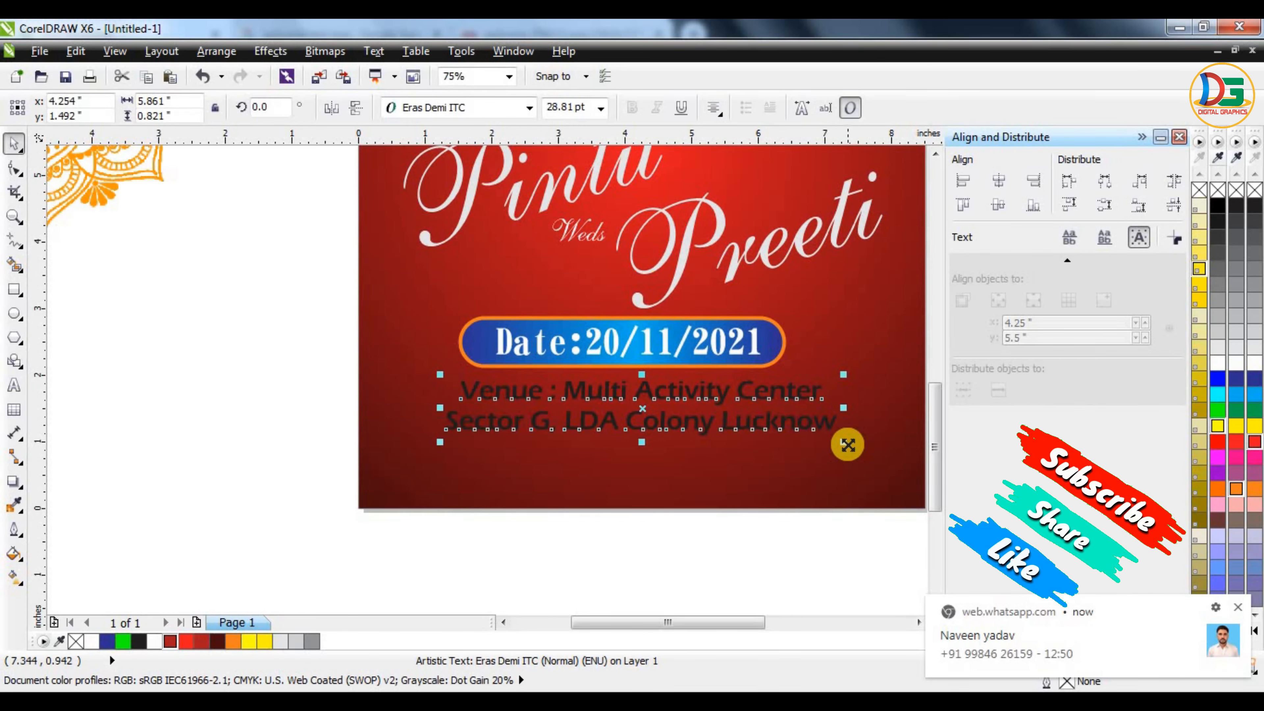
{"action": "mouse_move", "coordinate": [849, 443]}
{"action": "left_mouse_down"}
{"action": "mouse_move", "coordinate": [892, 443]}
{"action": "mouse_move", "coordinate": [863, 442]}
{"action": "left_mouse_up"}
{"action": "scroll", "coordinate": [237, 273], "scroll_direction": "down", "scroll_amount": 1}
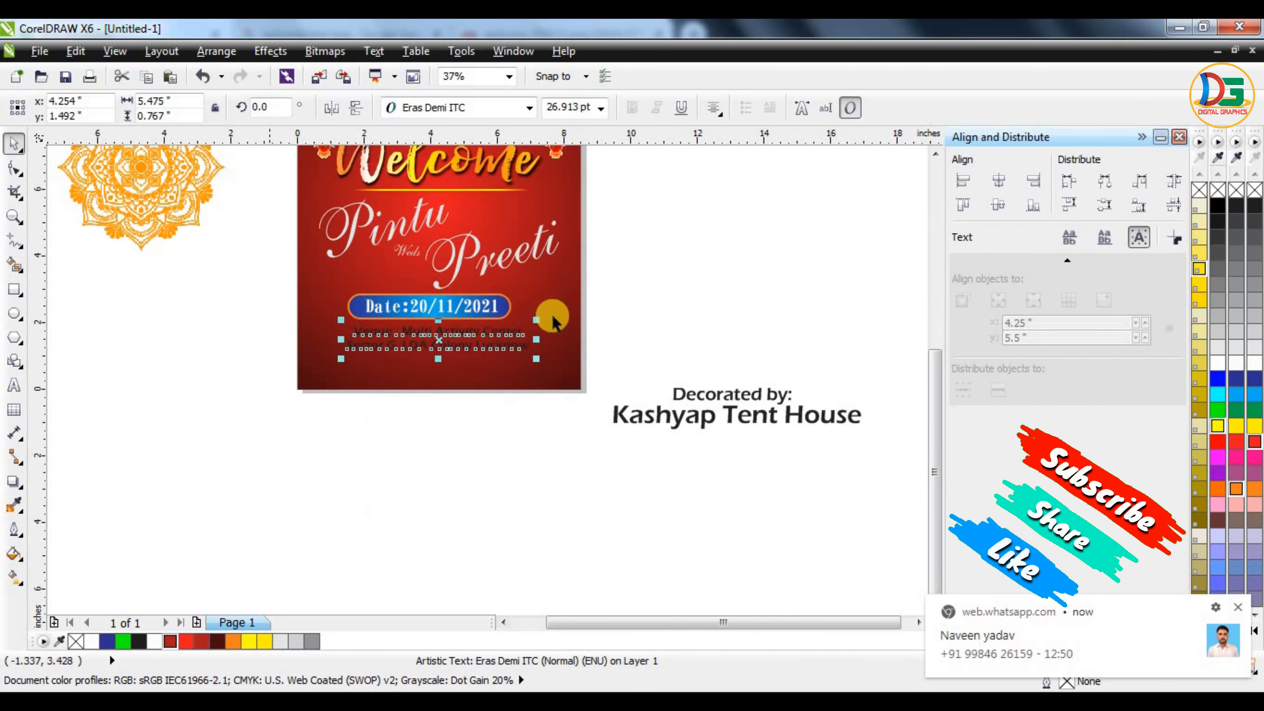
Step: Fill the venue text with white and deselect it
{"action": "left_click", "coordinate": [1199, 367]}
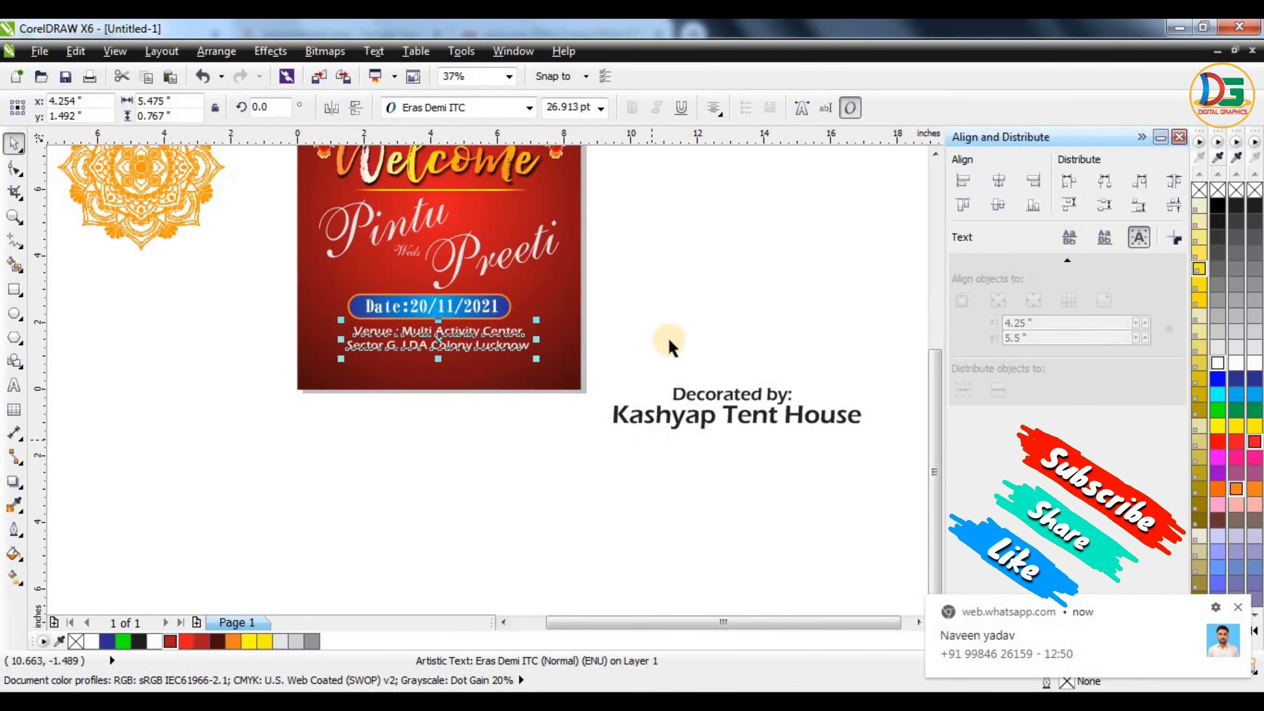
{"action": "scroll", "coordinate": [637, 538], "scroll_direction": "down", "scroll_amount": 2}
{"action": "scroll", "coordinate": [582, 391], "scroll_direction": "up", "scroll_amount": 2}
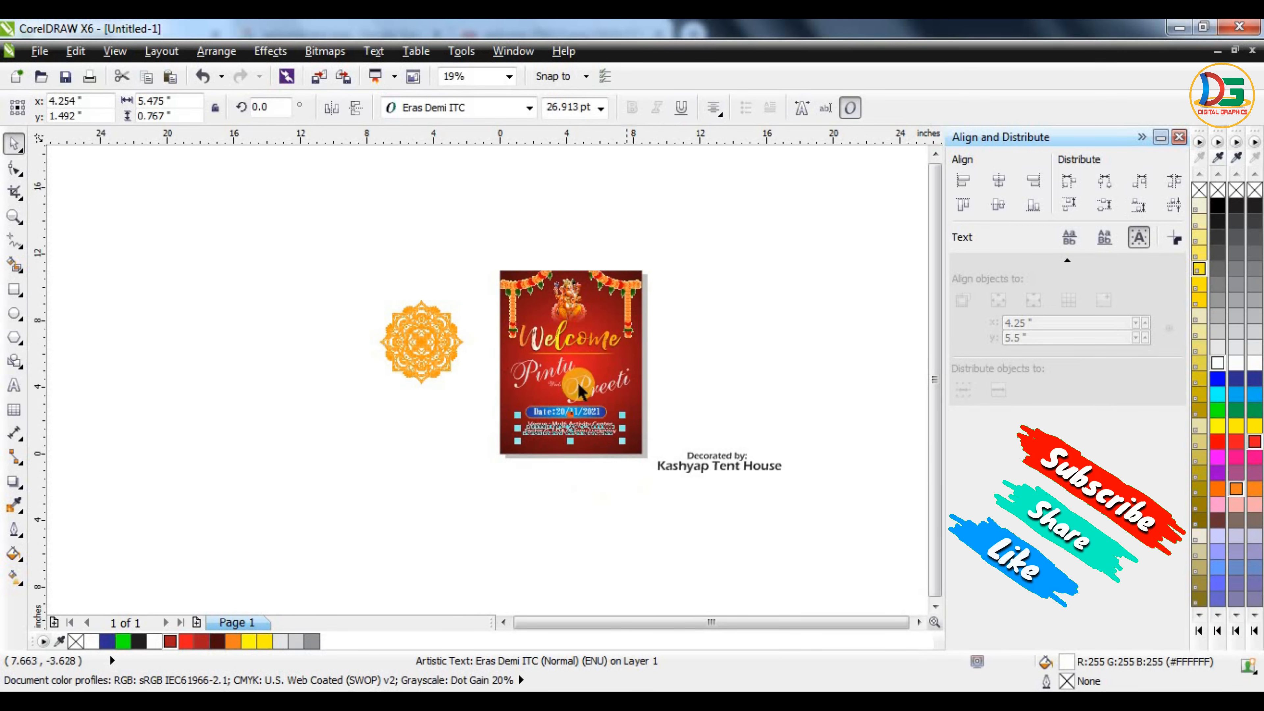
{"action": "left_click", "coordinate": [882, 340]}
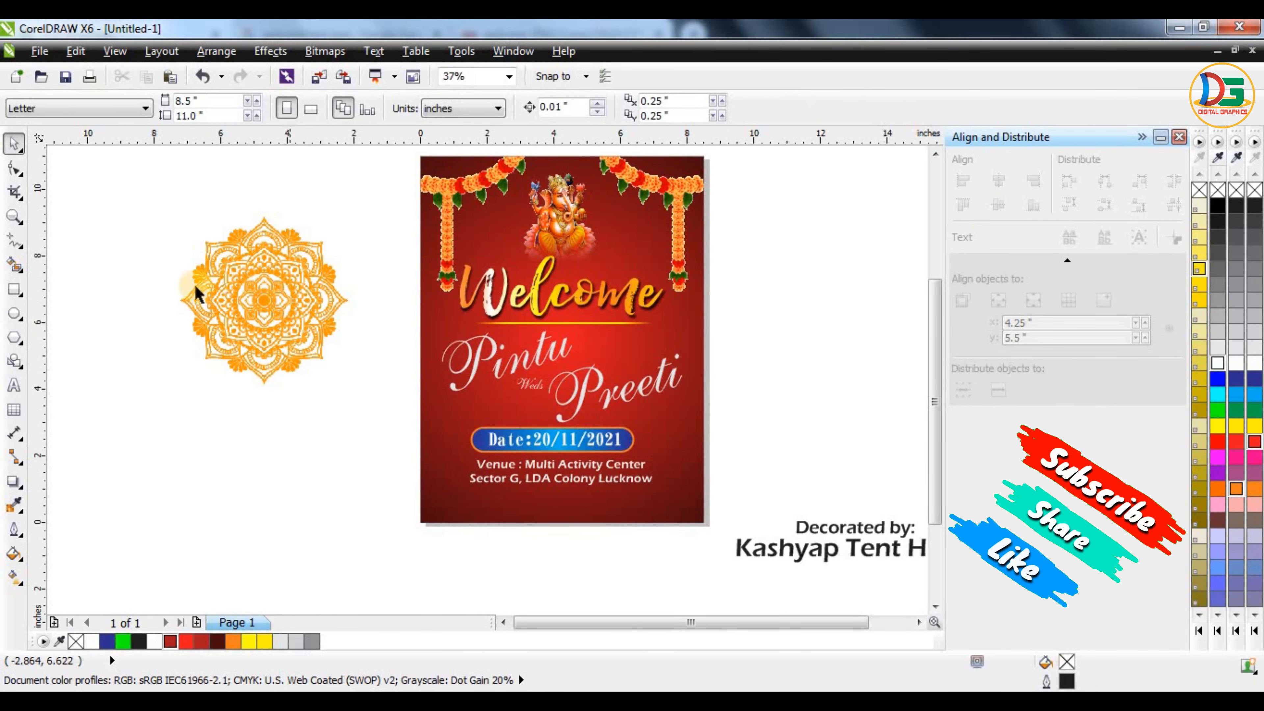
Step: Move the orange mandala slightly down beside the board and enlarge it about its centre to about 7 inches square
{"action": "left_click", "coordinate": [241, 284]}
{"action": "left_click_drag", "start_coordinate": [257, 279], "coordinate": [245, 356]}
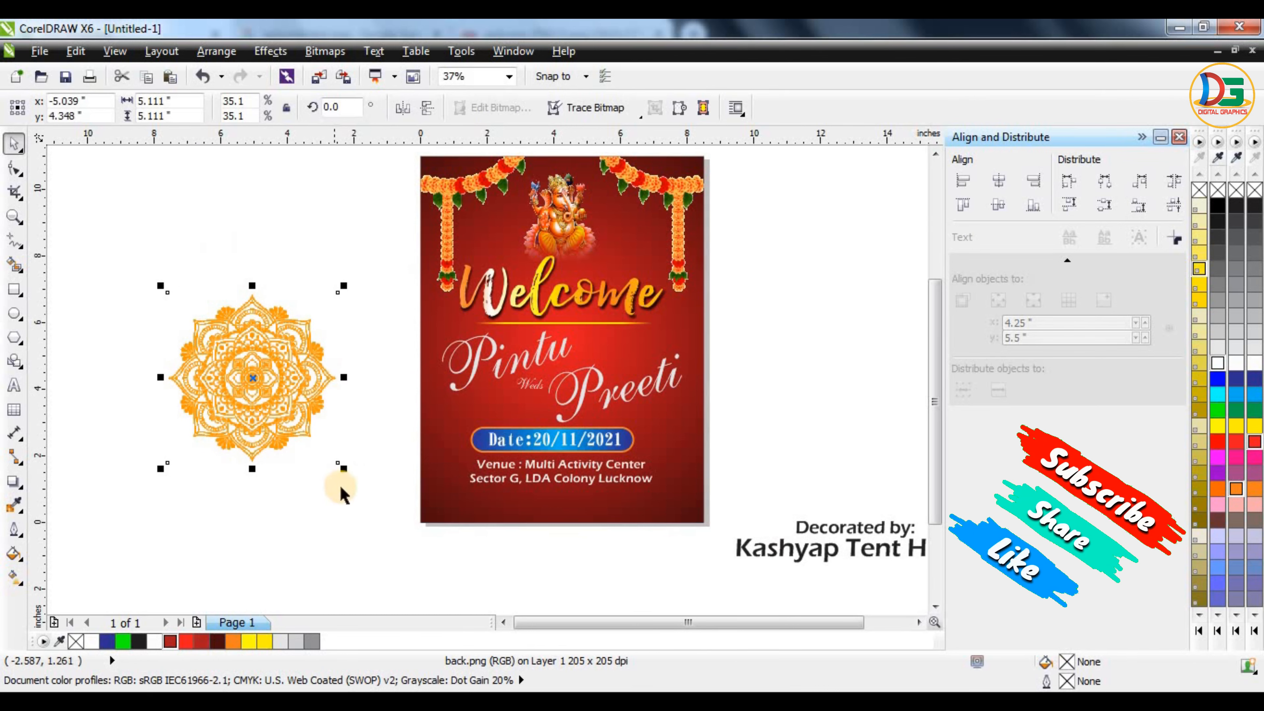
{"action": "left_click_drag", "start_coordinate": [347, 470], "coordinate": [375, 499]}
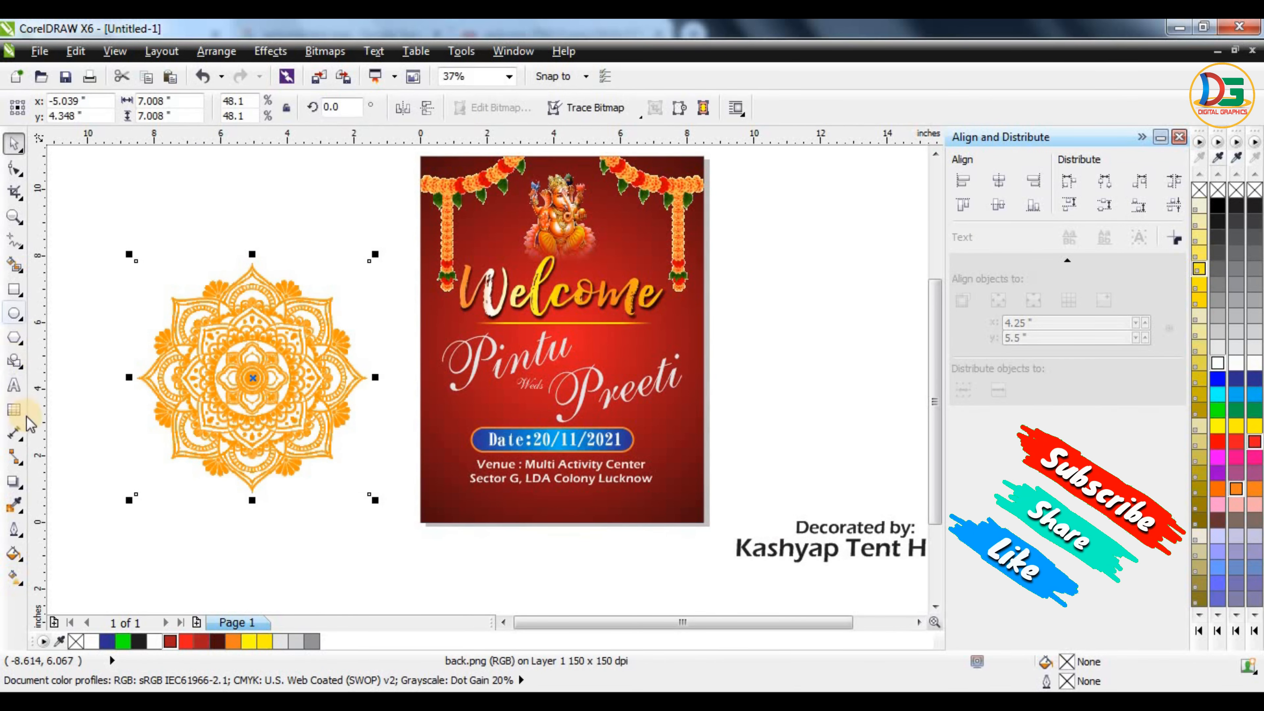
Step: Apply a linear transparency to the orange mandala that fades it downward, starting well above it and ending at 100 below it
{"action": "left_click", "coordinate": [19, 493]}
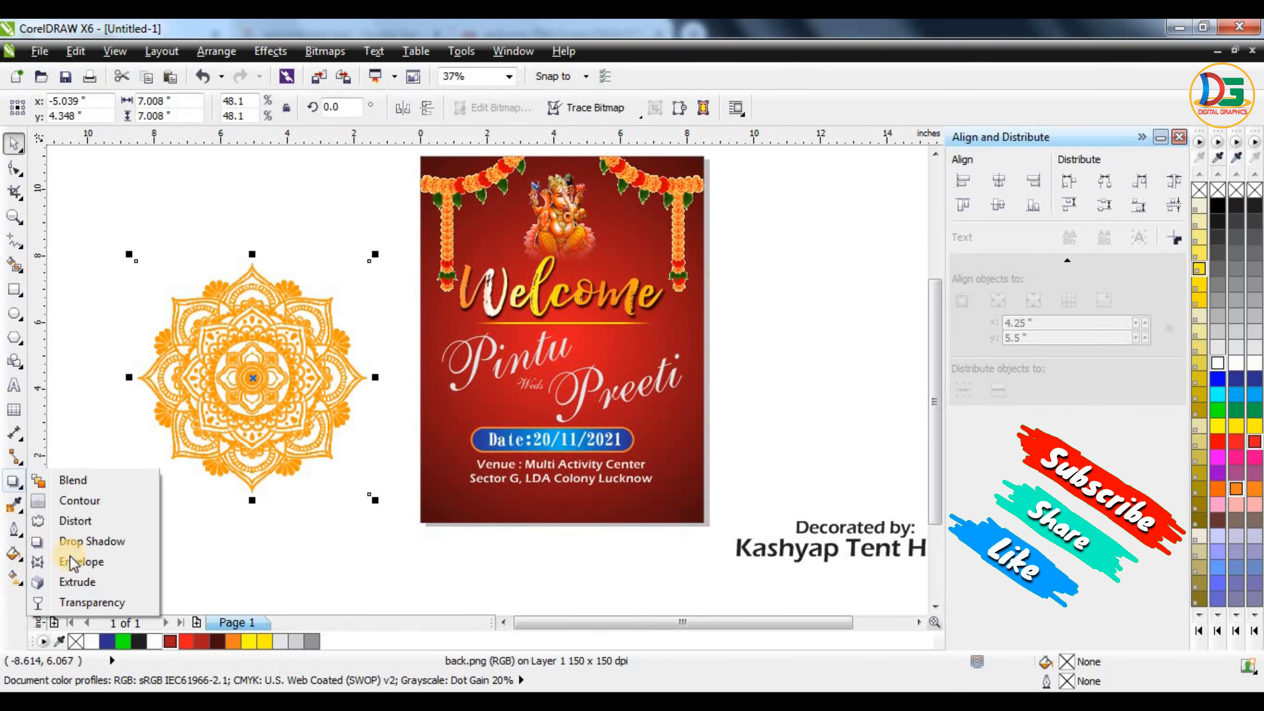
{"action": "left_click", "coordinate": [87, 602]}
{"action": "left_click_drag", "start_coordinate": [257, 222], "coordinate": [257, 548]}
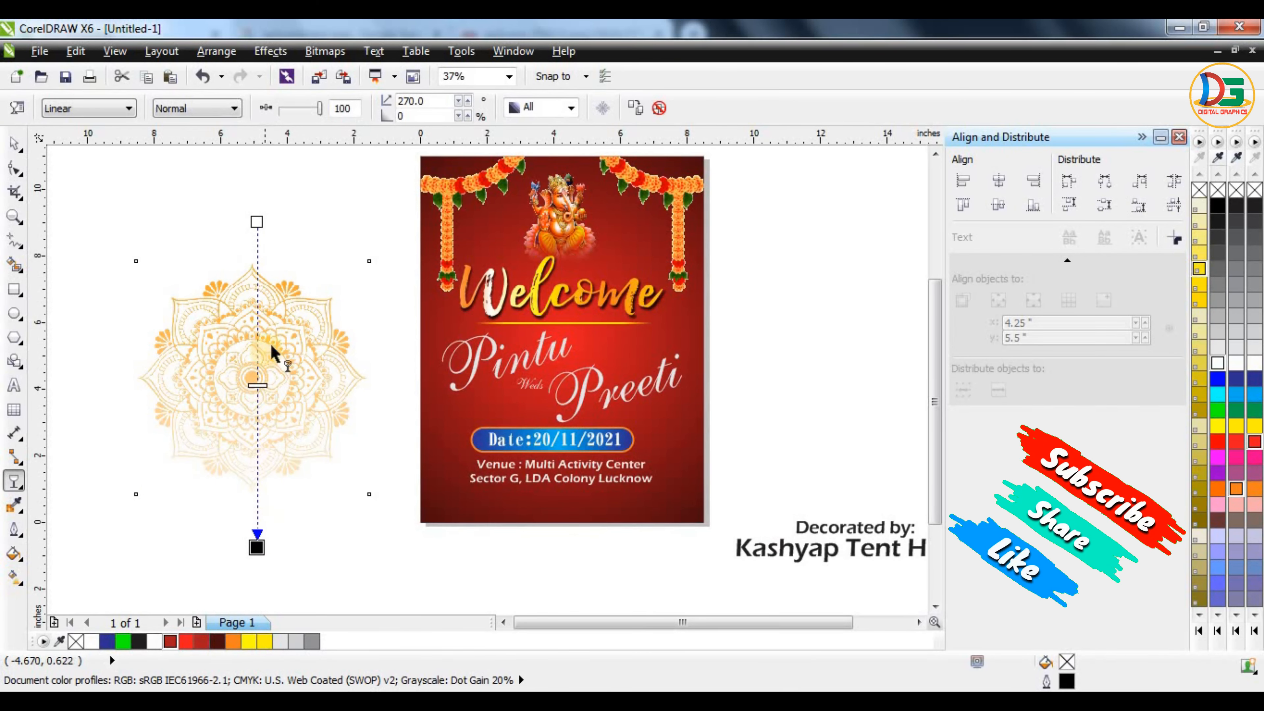
{"action": "scroll", "coordinate": [244, 378], "scroll_direction": "up", "scroll_amount": 4}
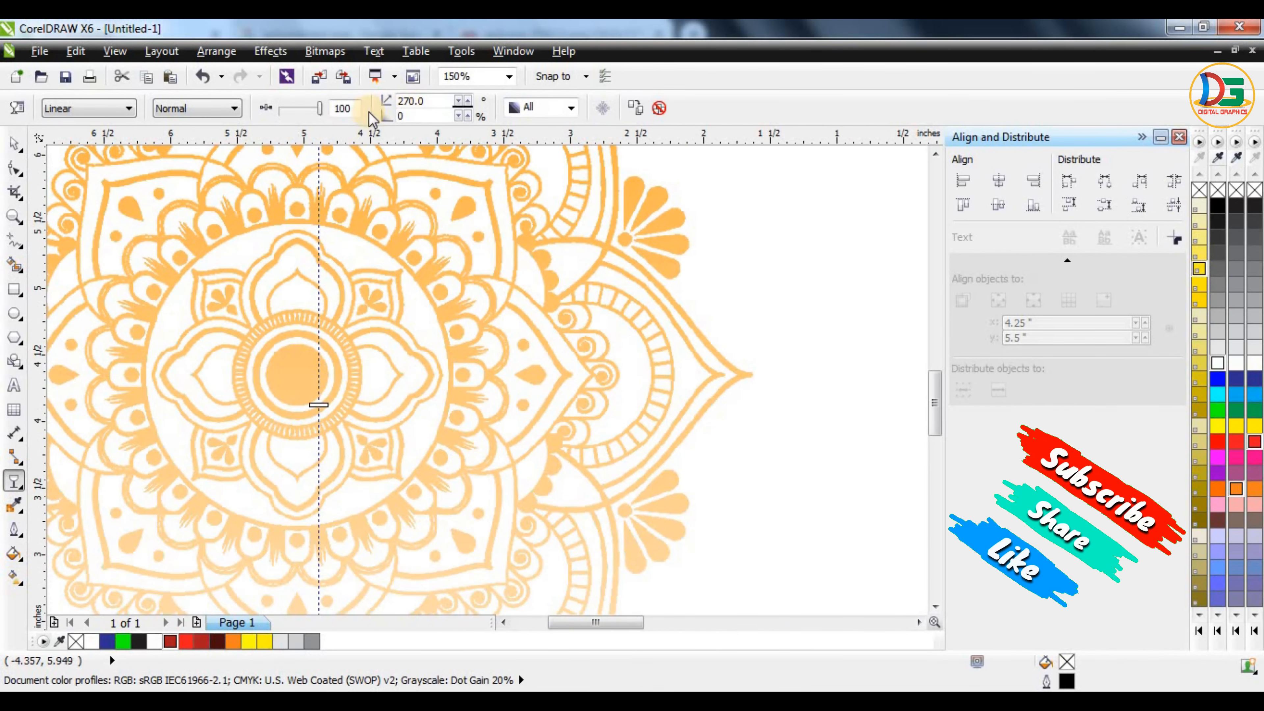
{"action": "left_click_drag", "start_coordinate": [317, 113], "coordinate": [341, 122]}
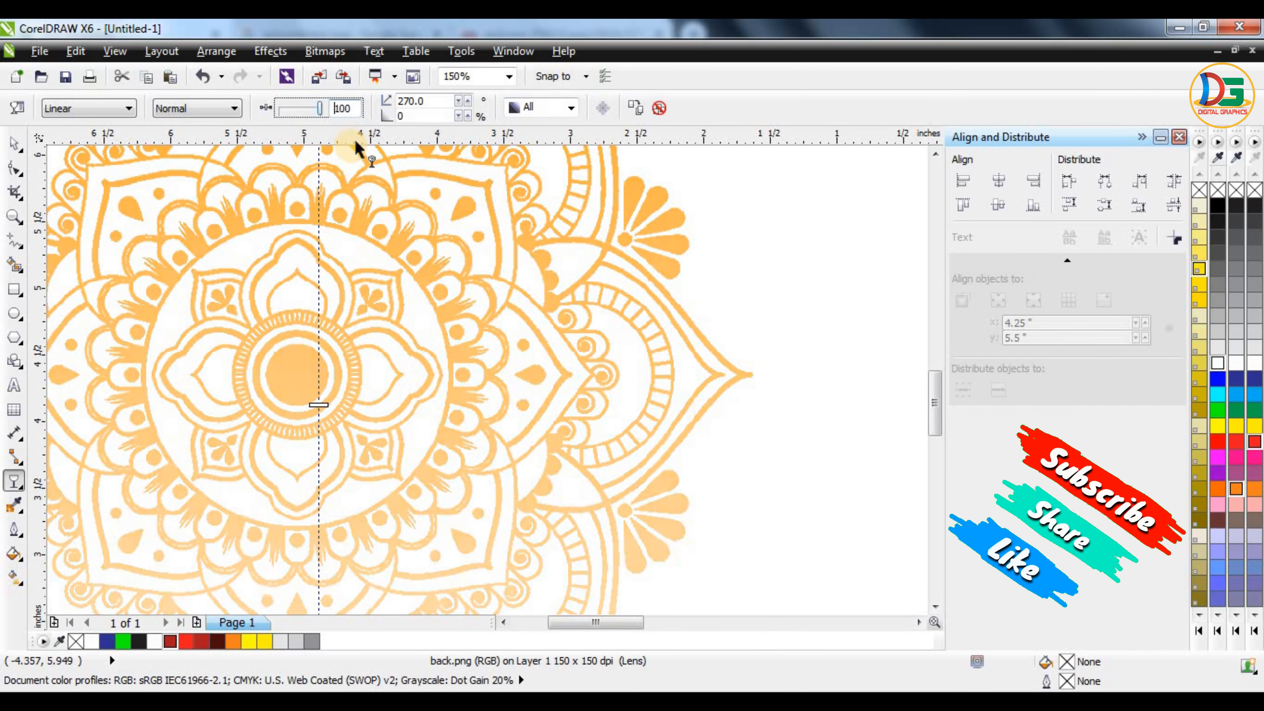
{"action": "scroll", "coordinate": [353, 159], "scroll_direction": "down", "scroll_amount": 3}
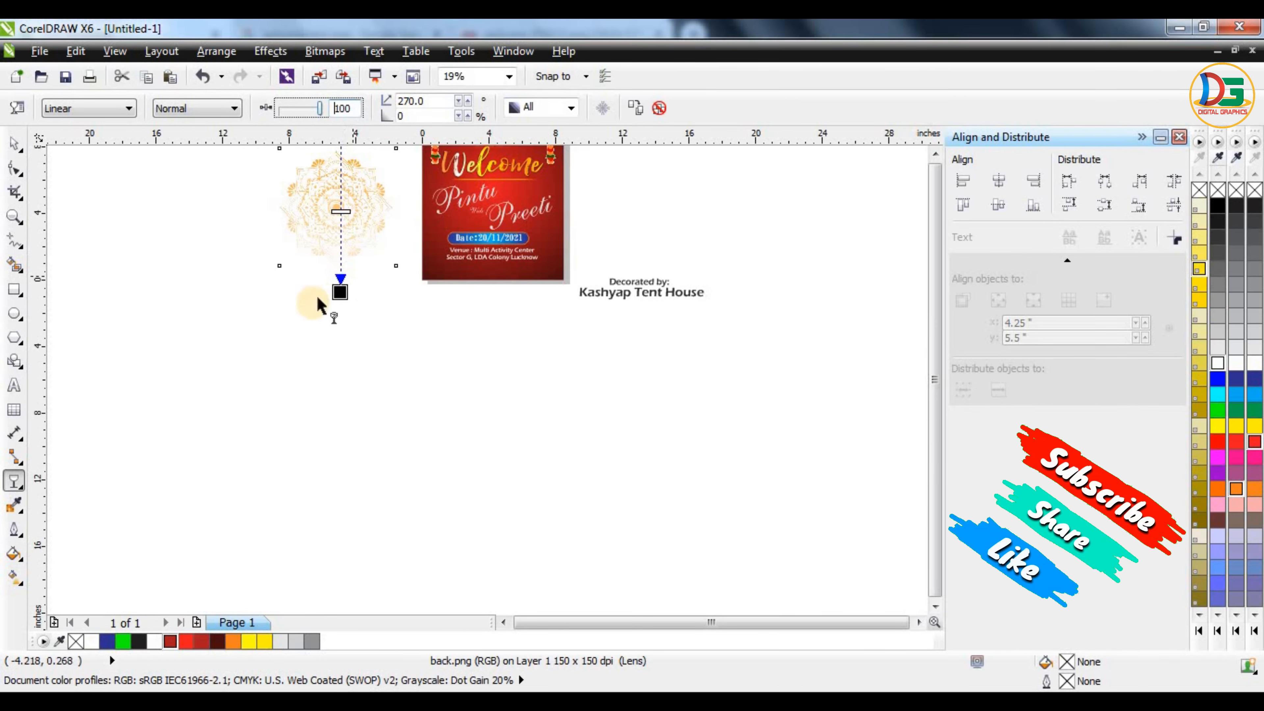
{"action": "scroll", "coordinate": [319, 304], "scroll_direction": "down", "scroll_amount": 1}
{"action": "left_click_drag", "start_coordinate": [328, 231], "coordinate": [326, 178]}
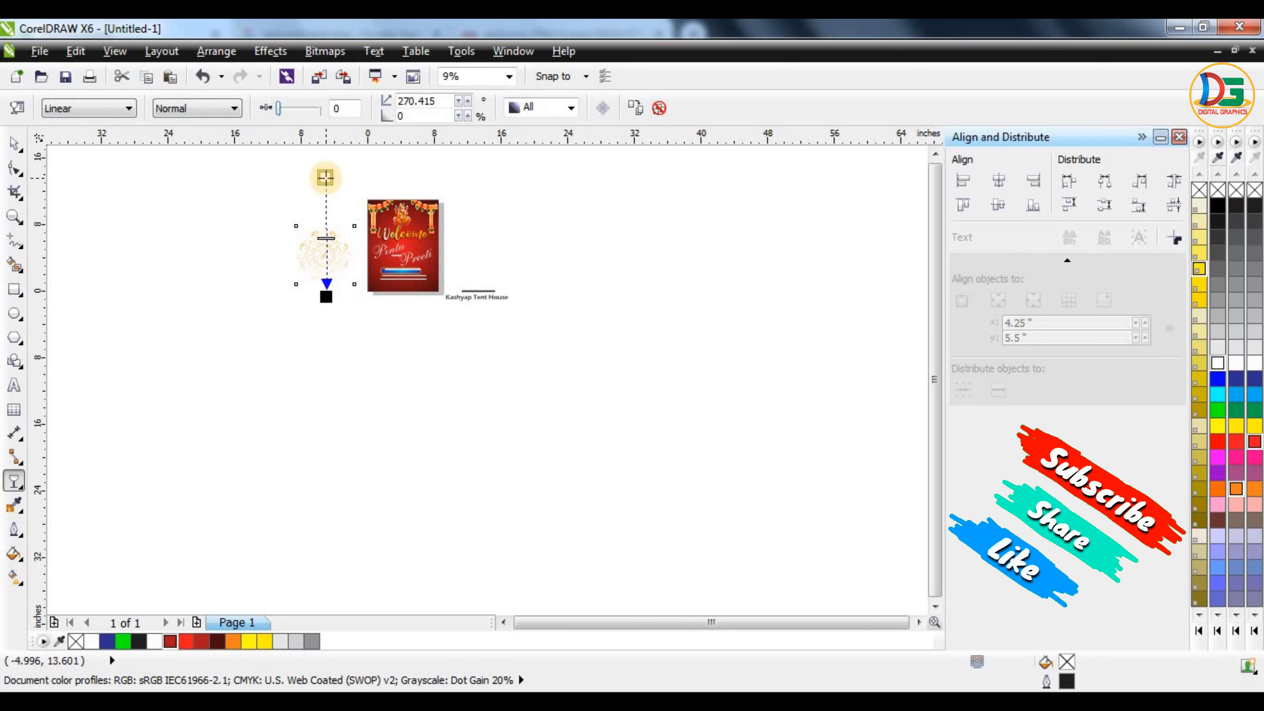
{"action": "scroll", "coordinate": [327, 185], "scroll_direction": "up", "scroll_amount": 1}
{"action": "scroll", "coordinate": [338, 344], "scroll_direction": "up", "scroll_amount": 1}
{"action": "scroll", "coordinate": [341, 204], "scroll_direction": "up", "scroll_amount": 1}
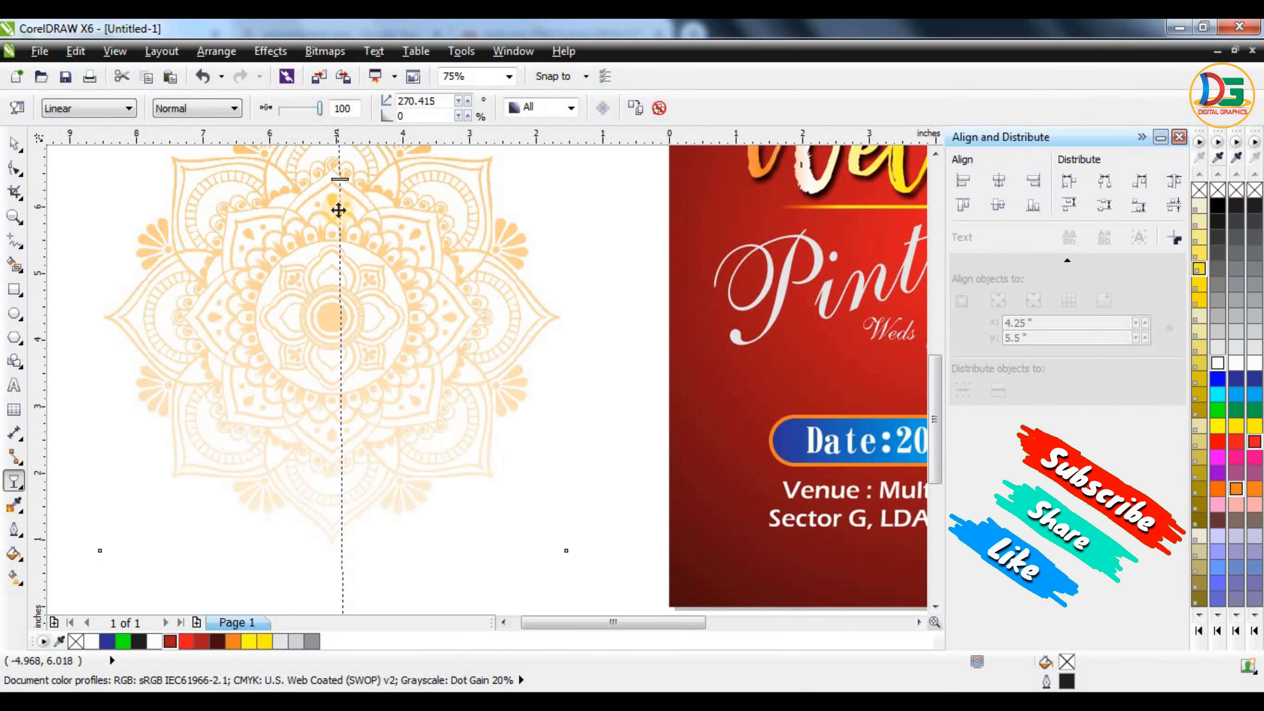
{"action": "scroll", "coordinate": [338, 210], "scroll_direction": "down", "scroll_amount": 1}
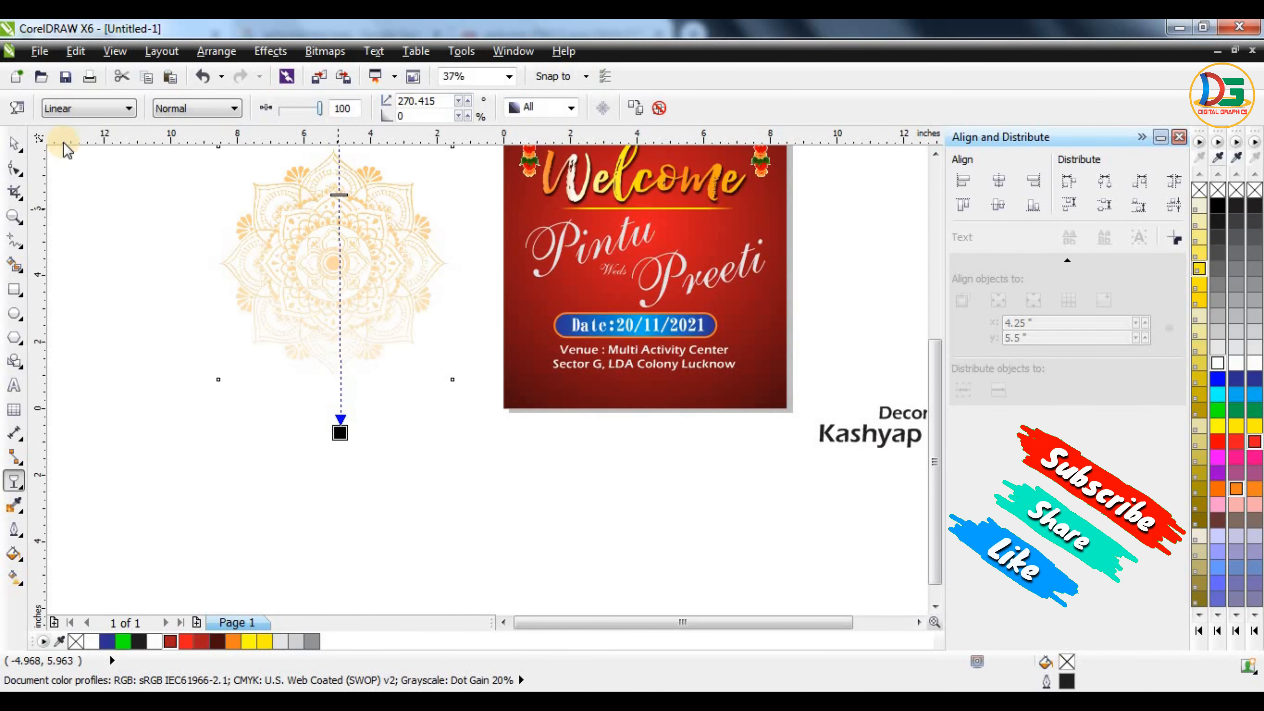
Step: Set the mandala's transparency mode to Multiply and move the mandala onto the board around the couple names and date bar
{"action": "left_click", "coordinate": [193, 109]}
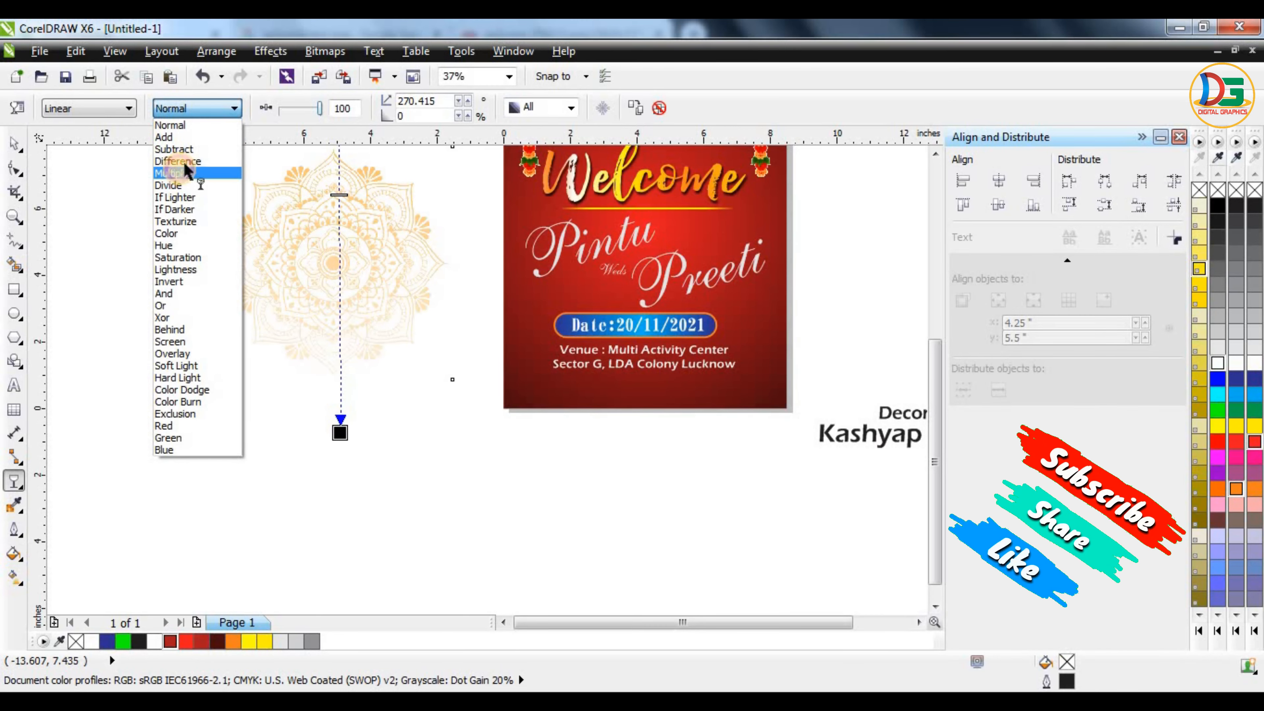
{"action": "left_click", "coordinate": [185, 172]}
{"action": "left_click", "coordinate": [14, 144]}
{"action": "left_click_drag", "start_coordinate": [375, 251], "coordinate": [617, 276]}
{"action": "scroll", "coordinate": [630, 270], "scroll_direction": "up", "scroll_amount": 2}
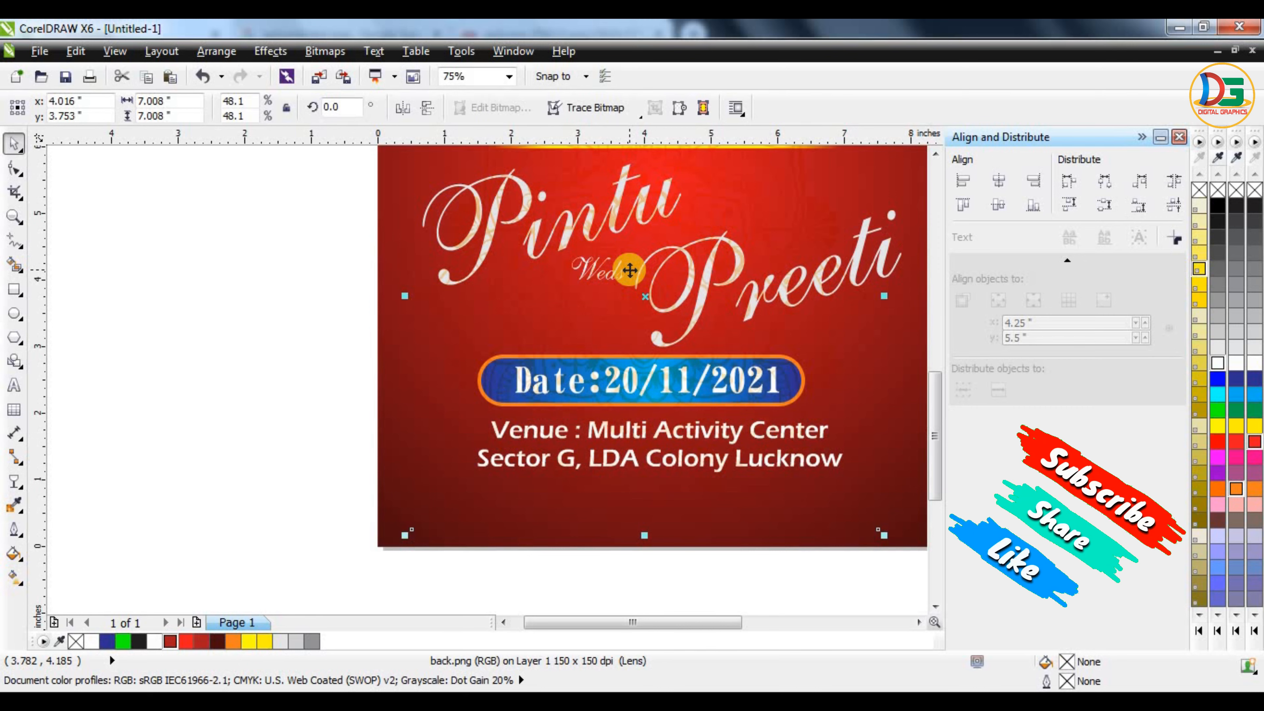
Step: Set the end value of the mandala's transparency to 0 and inspect the pattern against the red background
{"action": "left_click", "coordinate": [18, 481]}
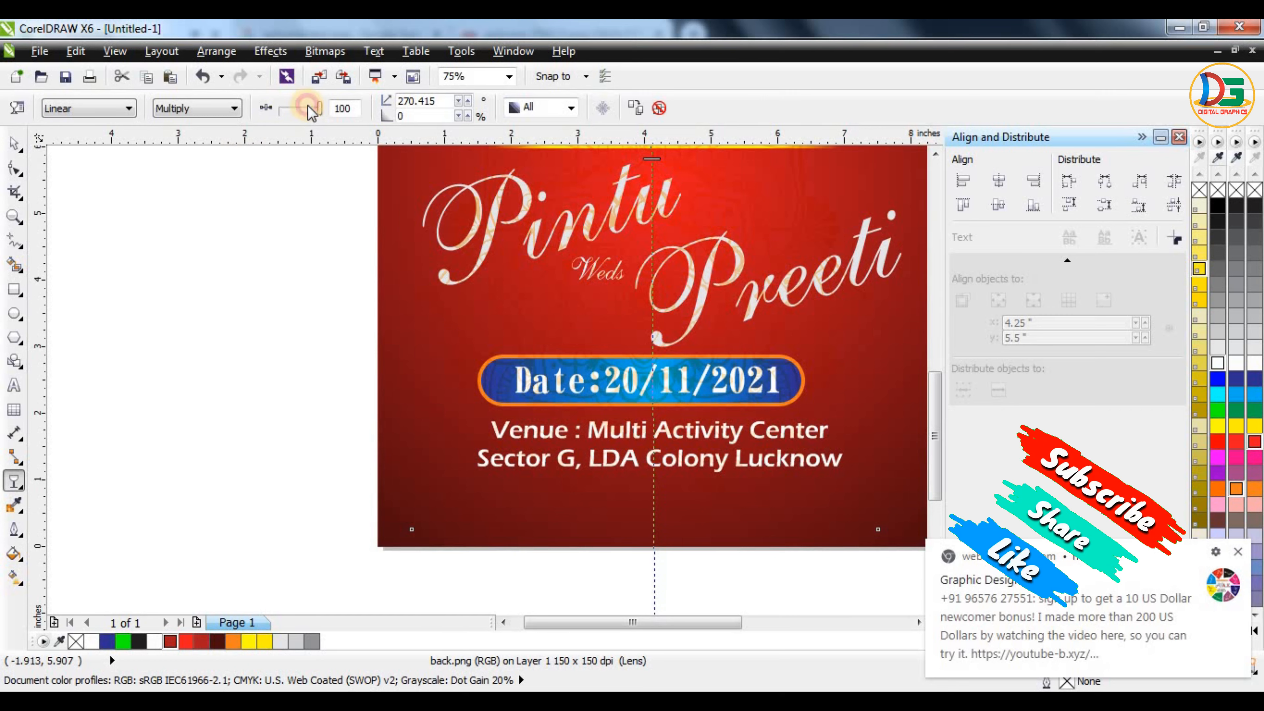
{"action": "left_click_drag", "start_coordinate": [309, 107], "coordinate": [284, 109]}
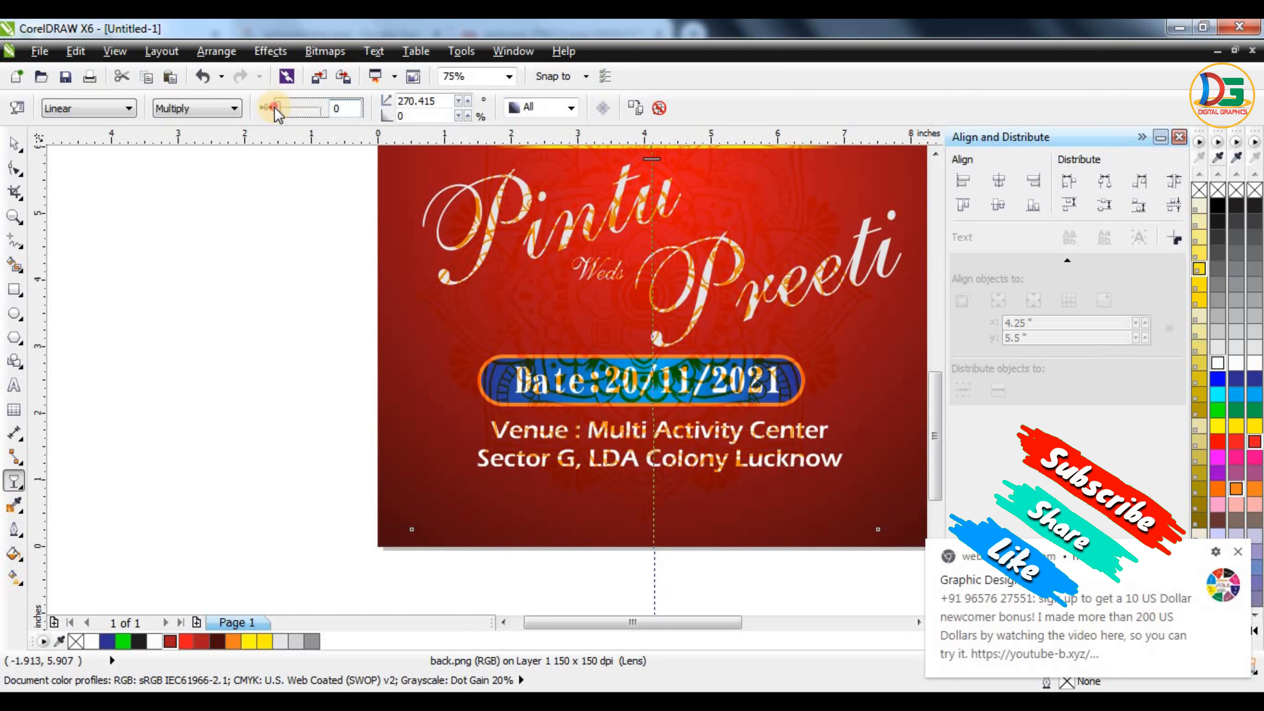
{"action": "scroll", "coordinate": [330, 237], "scroll_direction": "down", "scroll_amount": 1}
{"action": "scroll", "coordinate": [465, 291], "scroll_direction": "down", "scroll_amount": 1}
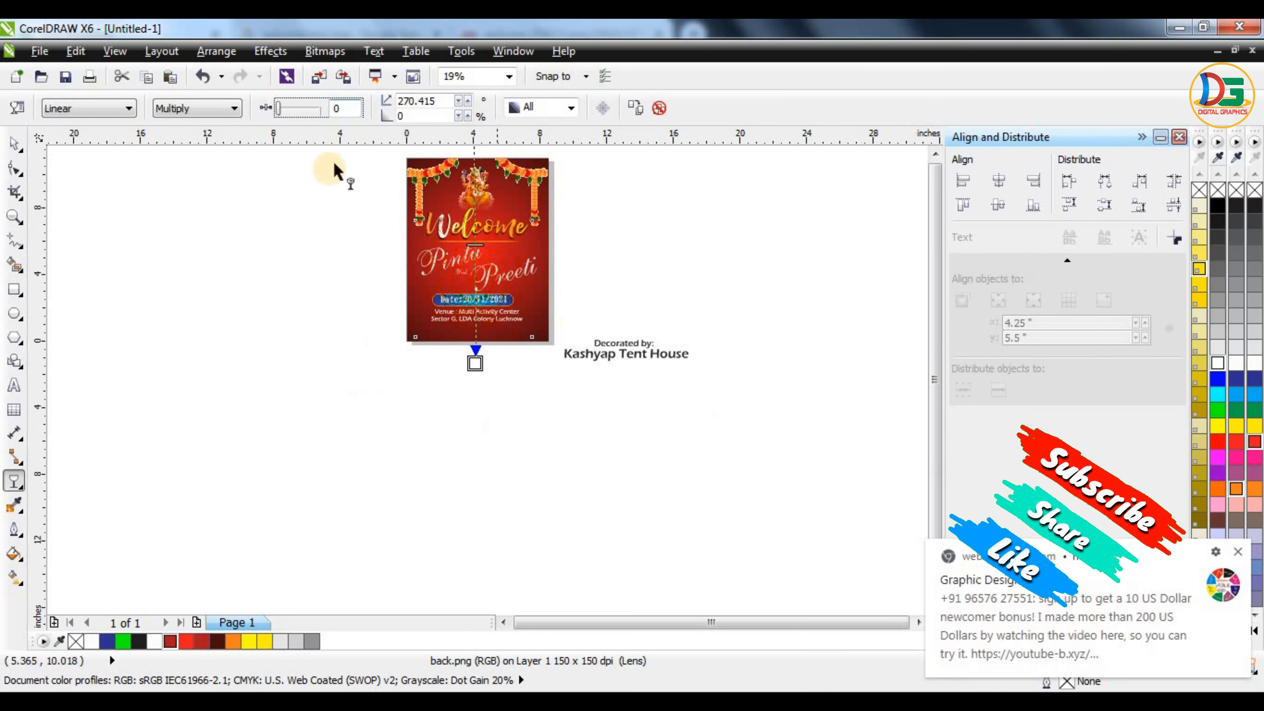
{"action": "left_click", "coordinate": [14, 144]}
{"action": "scroll", "coordinate": [454, 219], "scroll_direction": "up", "scroll_amount": 1}
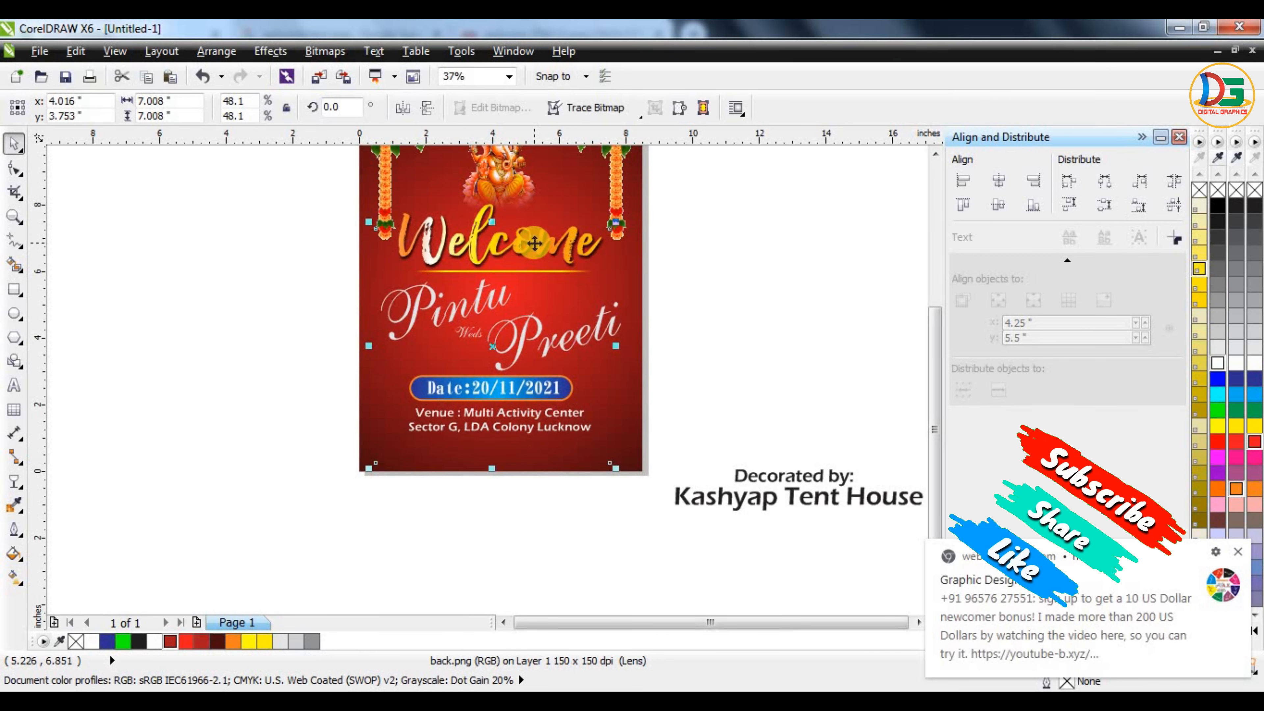
{"action": "scroll", "coordinate": [486, 412], "scroll_direction": "up", "scroll_amount": 3}
{"action": "scroll", "coordinate": [494, 407], "scroll_direction": "down", "scroll_amount": 1}
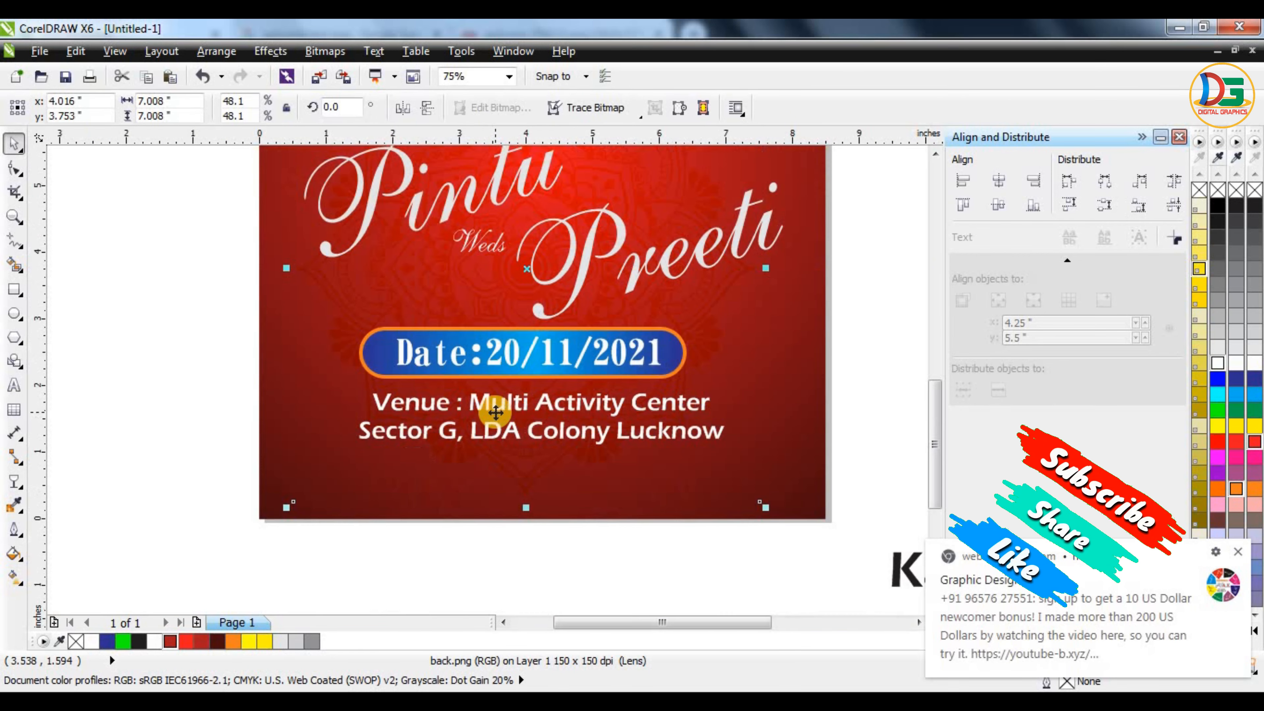
{"action": "scroll", "coordinate": [496, 413], "scroll_direction": "up", "scroll_amount": 1}
{"action": "scroll", "coordinate": [485, 443], "scroll_direction": "down", "scroll_amount": 3}
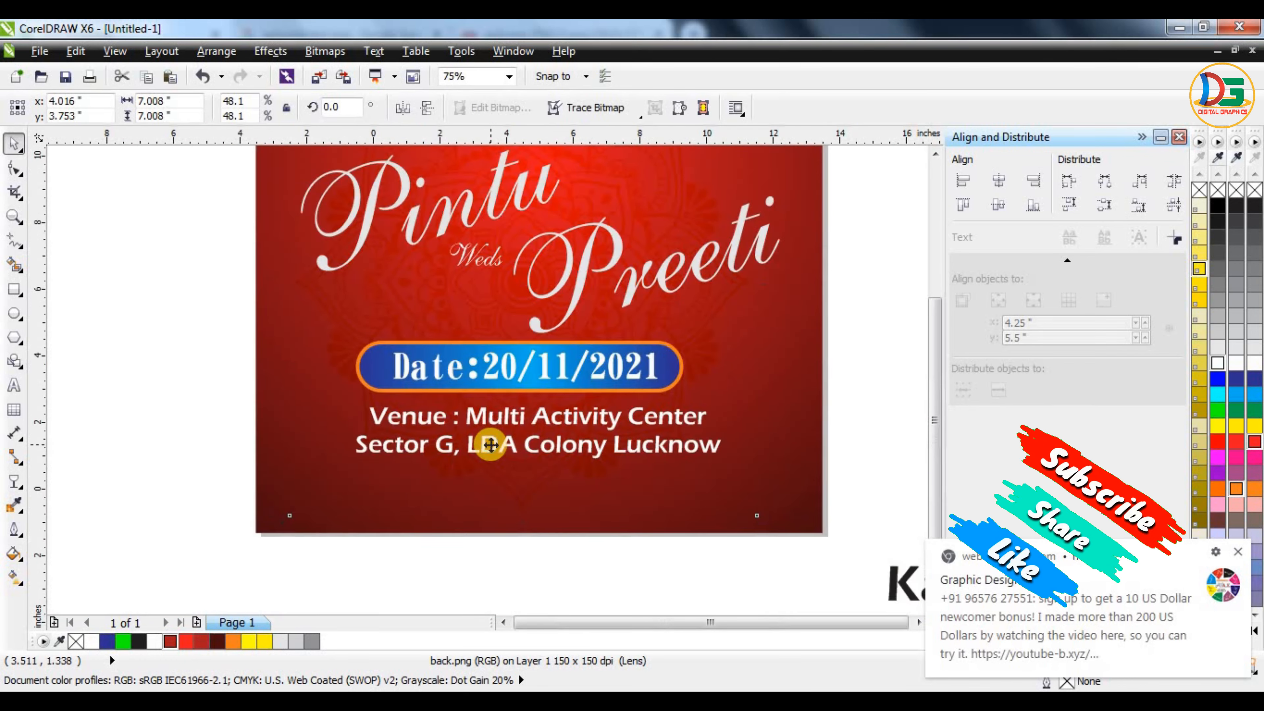
Step: Shorten the mandala's transparency gradient, lowering its start to the venue text and raising its end towards the board's lower edge
{"action": "key", "text": "g"}
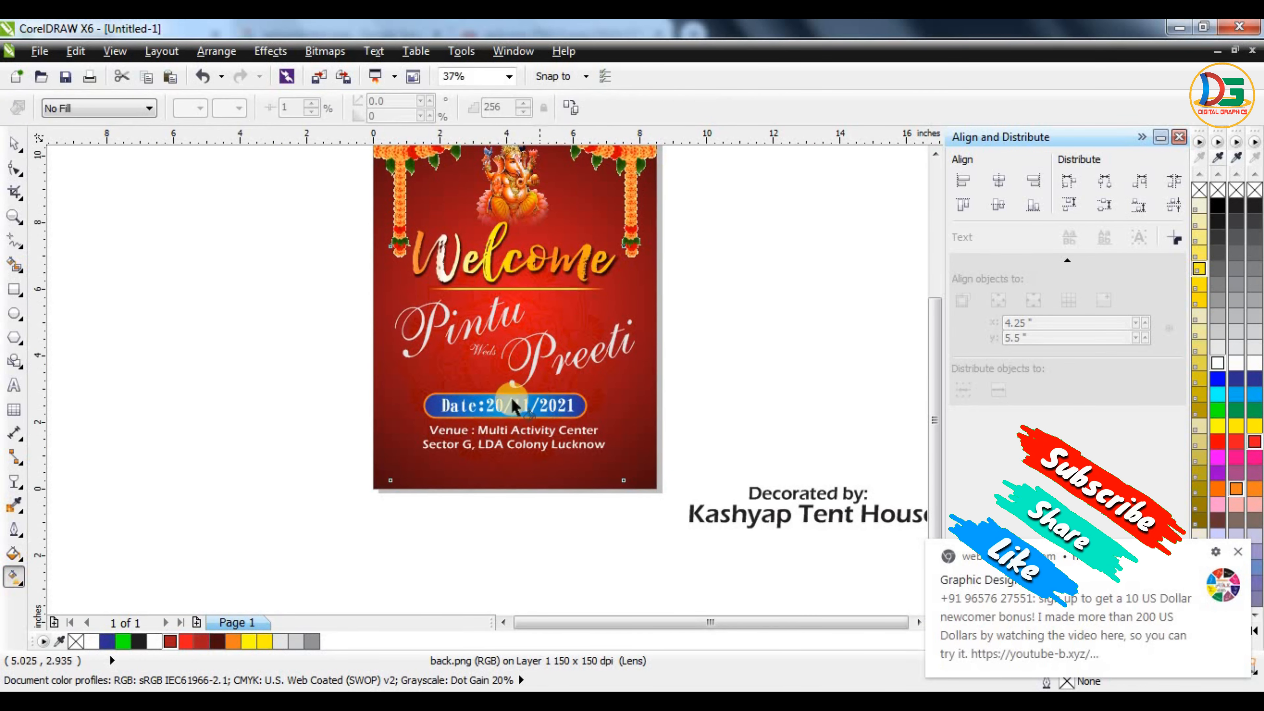
{"action": "left_click", "coordinate": [19, 483]}
{"action": "scroll", "coordinate": [516, 504], "scroll_direction": "down", "scroll_amount": 1}
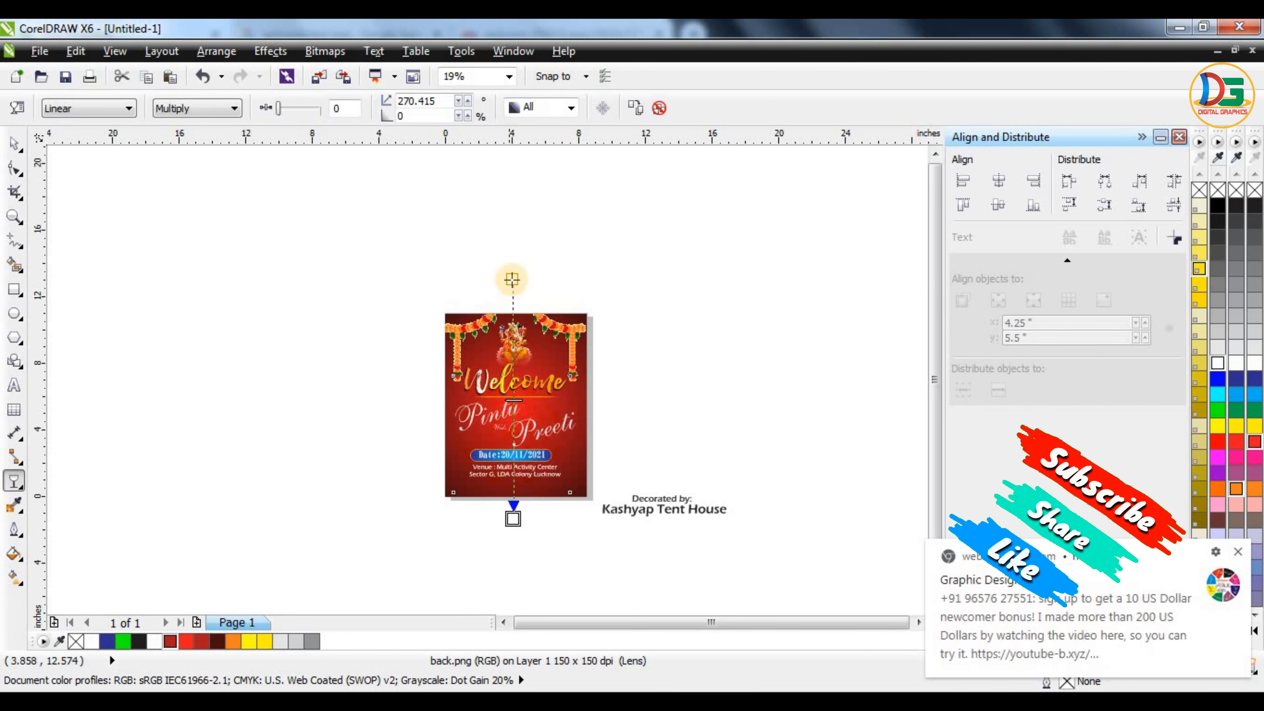
{"action": "left_click_drag", "start_coordinate": [511, 280], "coordinate": [514, 414]}
{"action": "scroll", "coordinate": [513, 462], "scroll_direction": "up", "scroll_amount": 1}
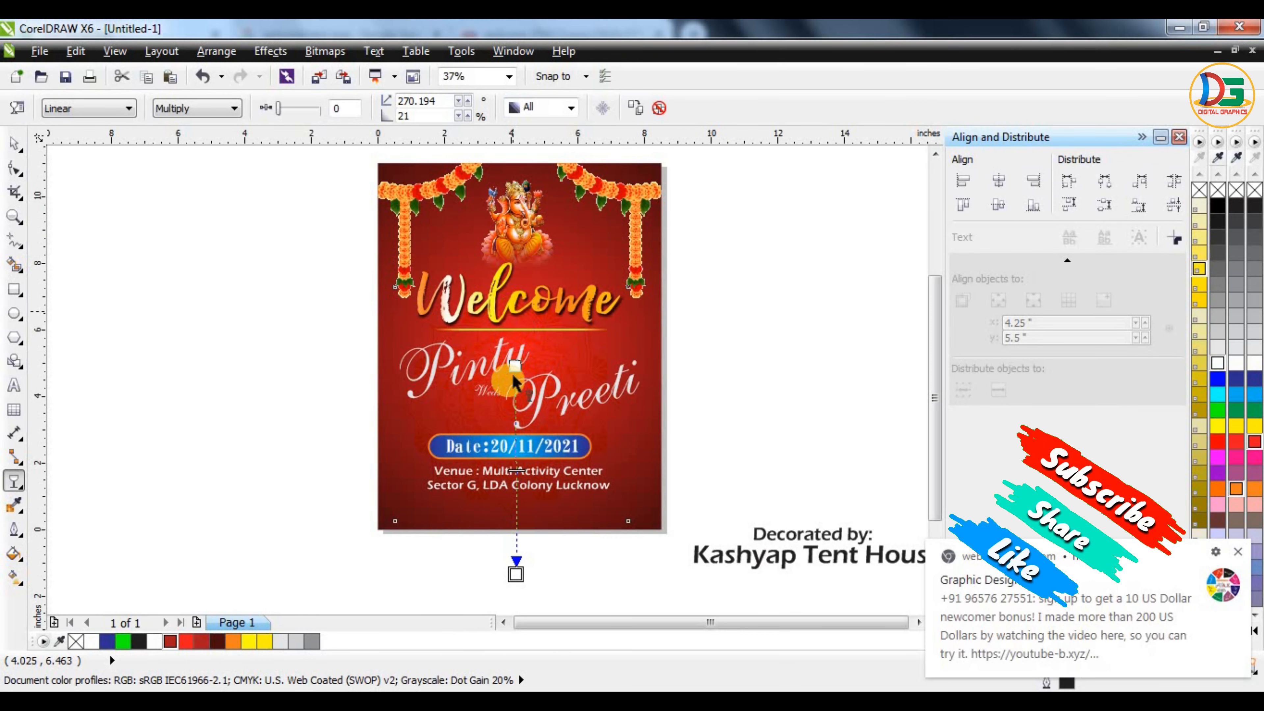
{"action": "left_click_drag", "start_coordinate": [514, 369], "coordinate": [522, 474]}
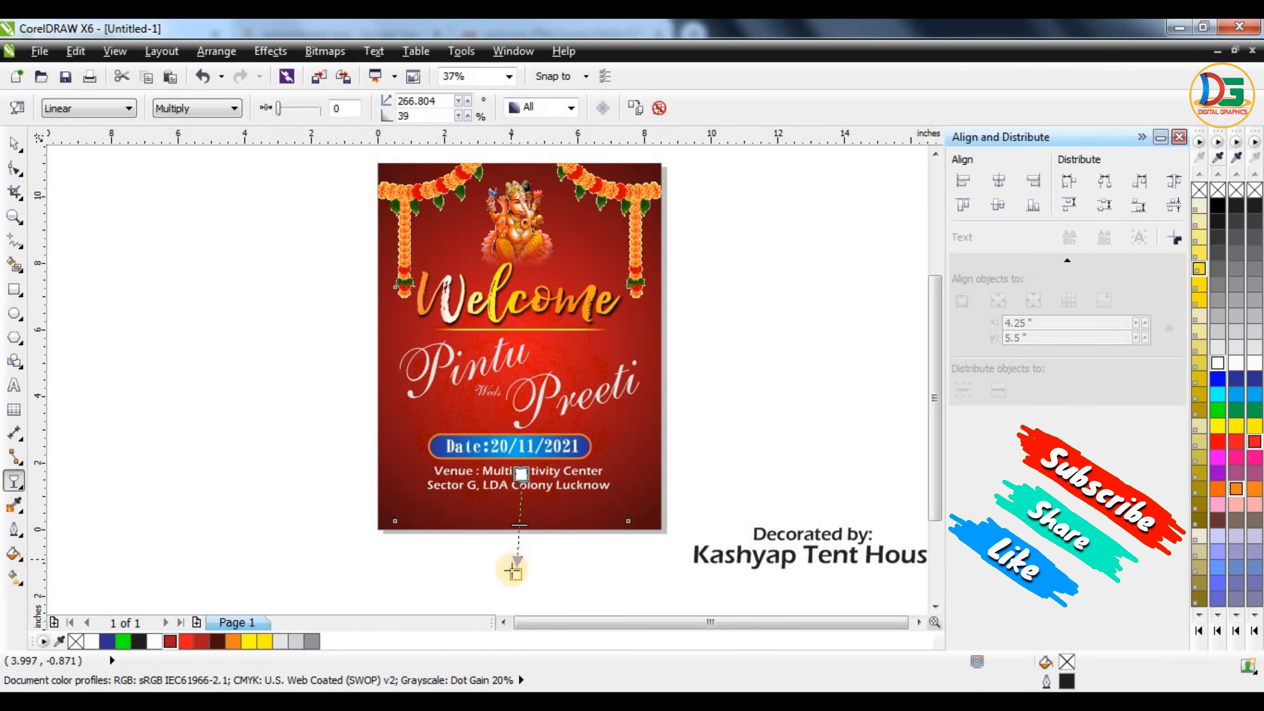
{"action": "left_click_drag", "start_coordinate": [512, 570], "coordinate": [512, 543]}
{"action": "scroll", "coordinate": [524, 478], "scroll_direction": "up", "scroll_amount": 1}
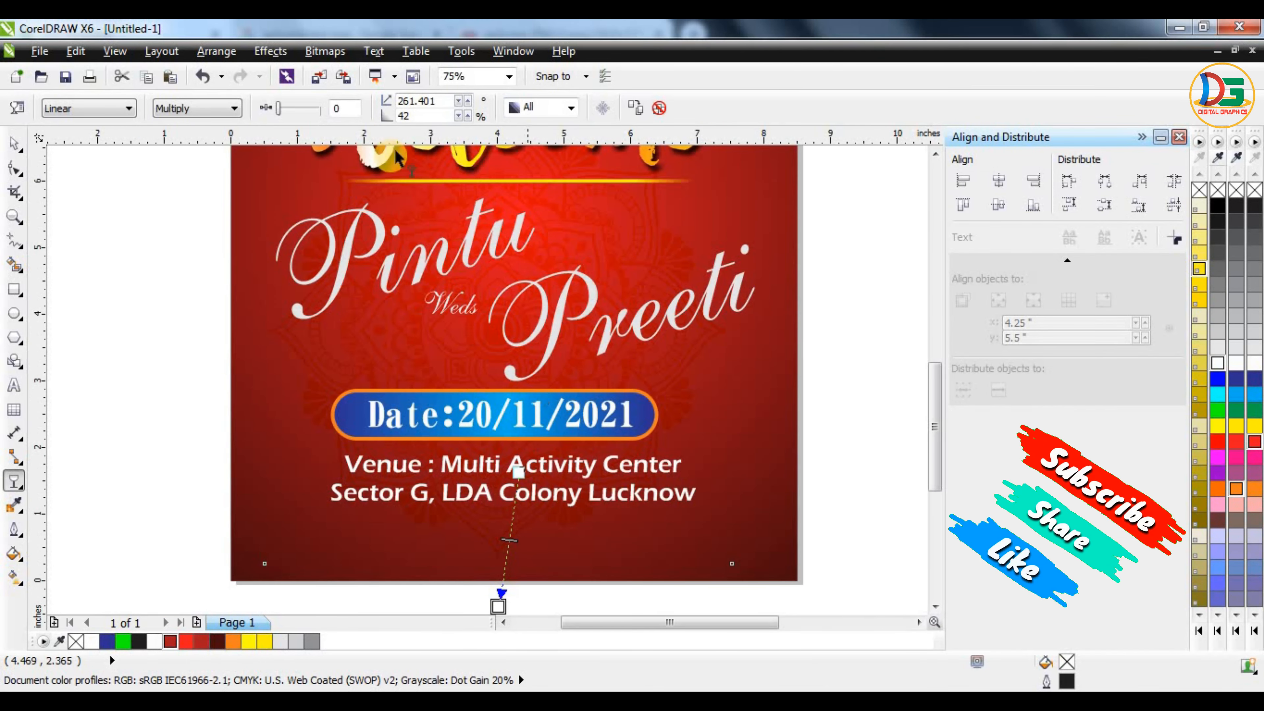
Step: Change the mandala's transparency mode to Normal
{"action": "left_click", "coordinate": [219, 109]}
{"action": "left_click", "coordinate": [179, 122]}
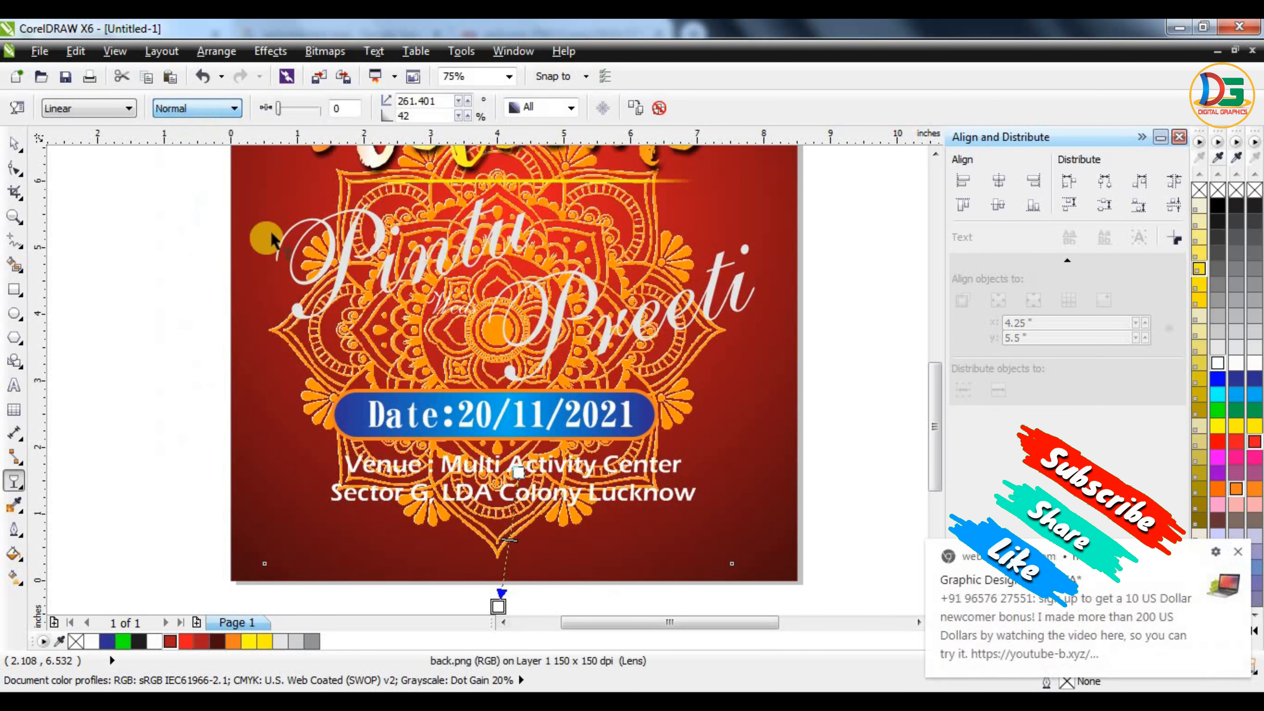
{"action": "scroll", "coordinate": [471, 391], "scroll_direction": "down", "scroll_amount": 1}
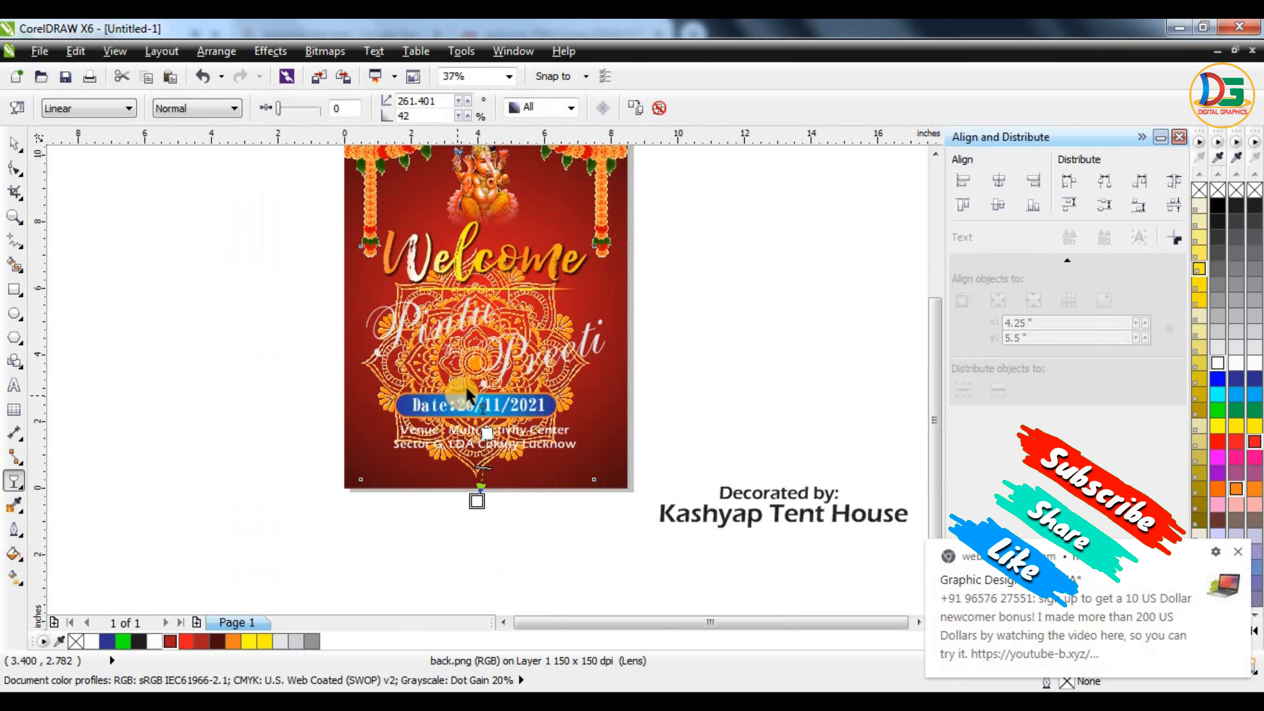
Step: Set the end of the mandala's transparency to 100 and run the fade from the Welcome lettering to just below the board
{"action": "left_click_drag", "start_coordinate": [487, 429], "coordinate": [479, 285]}
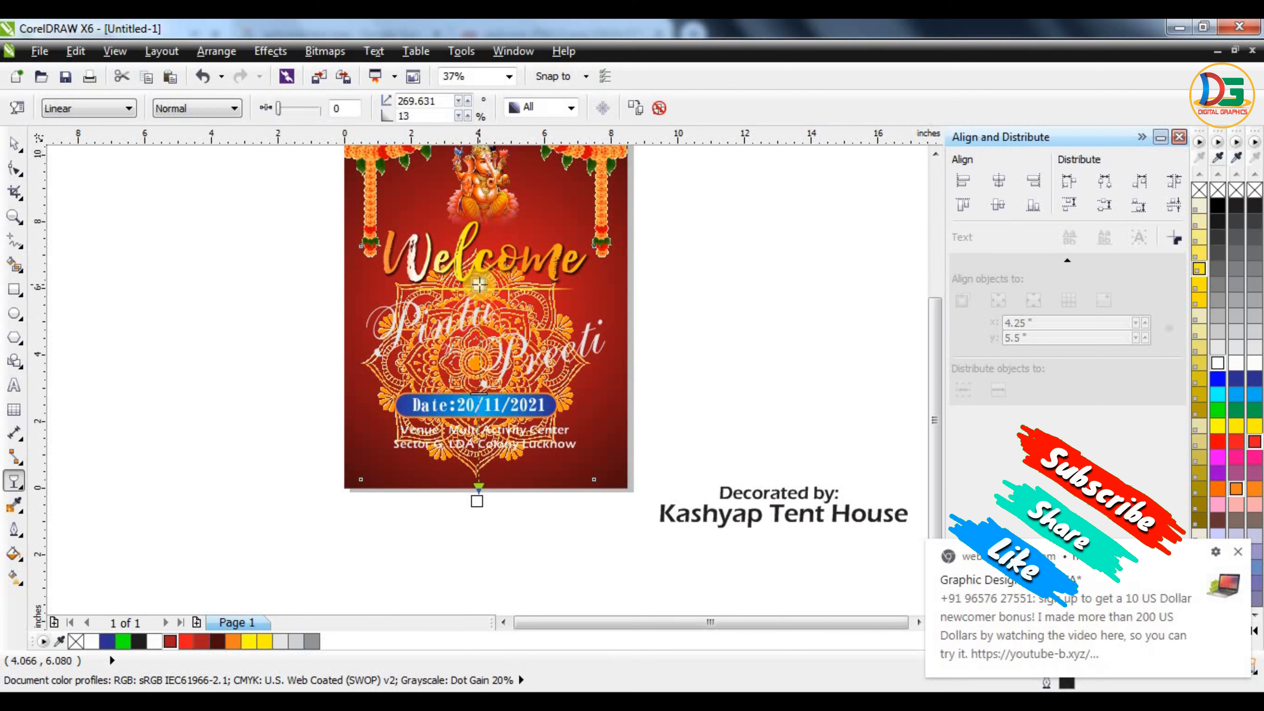
{"action": "left_click_drag", "start_coordinate": [477, 501], "coordinate": [476, 409]}
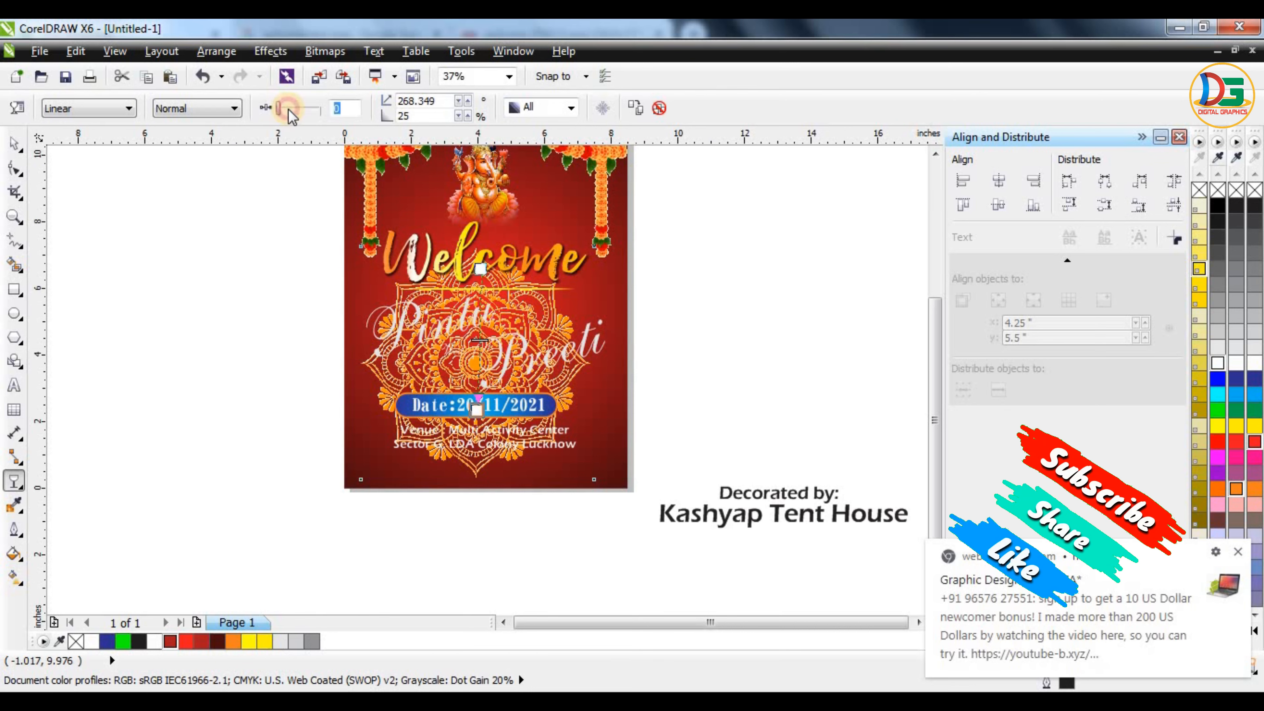
{"action": "left_click_drag", "start_coordinate": [288, 111], "coordinate": [328, 113]}
{"action": "left_click_drag", "start_coordinate": [476, 409], "coordinate": [476, 506]}
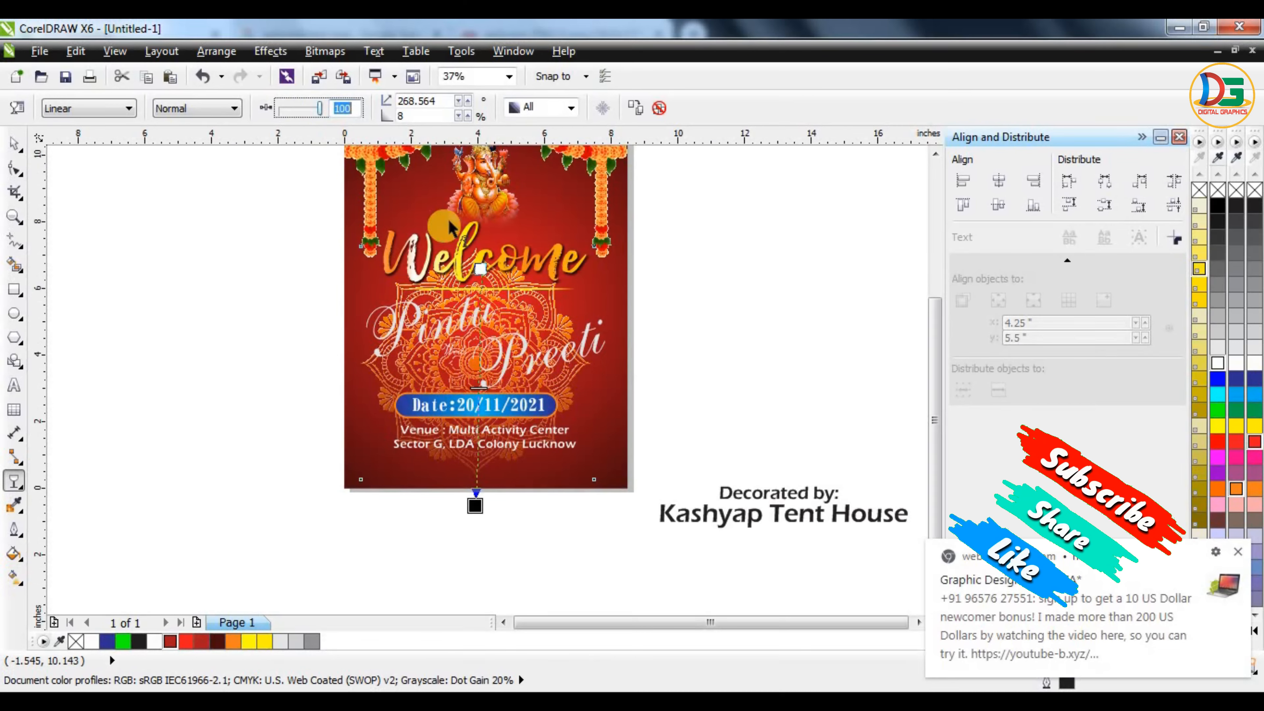
Step: Raise the start of the mandala's fade above the board and pull its end up to just above the date bar
{"action": "left_click_drag", "start_coordinate": [481, 269], "coordinate": [470, 195]}
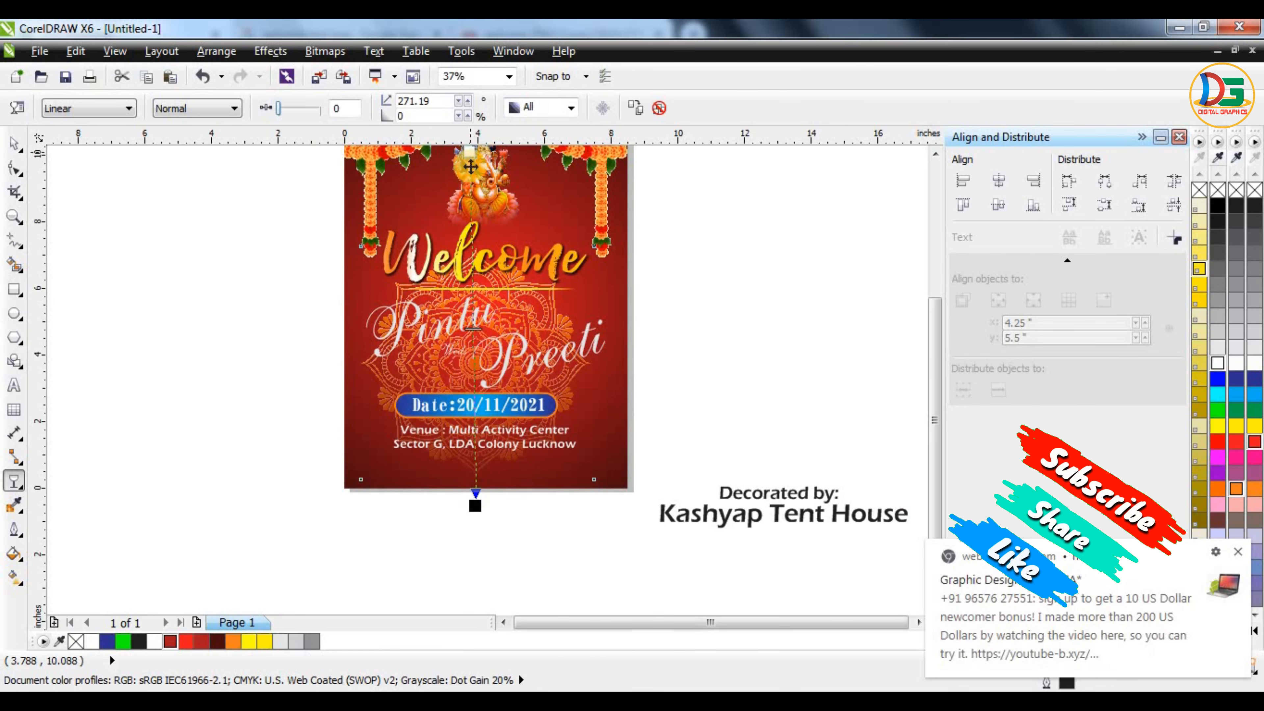
{"action": "scroll", "coordinate": [494, 319], "scroll_direction": "down", "scroll_amount": 2}
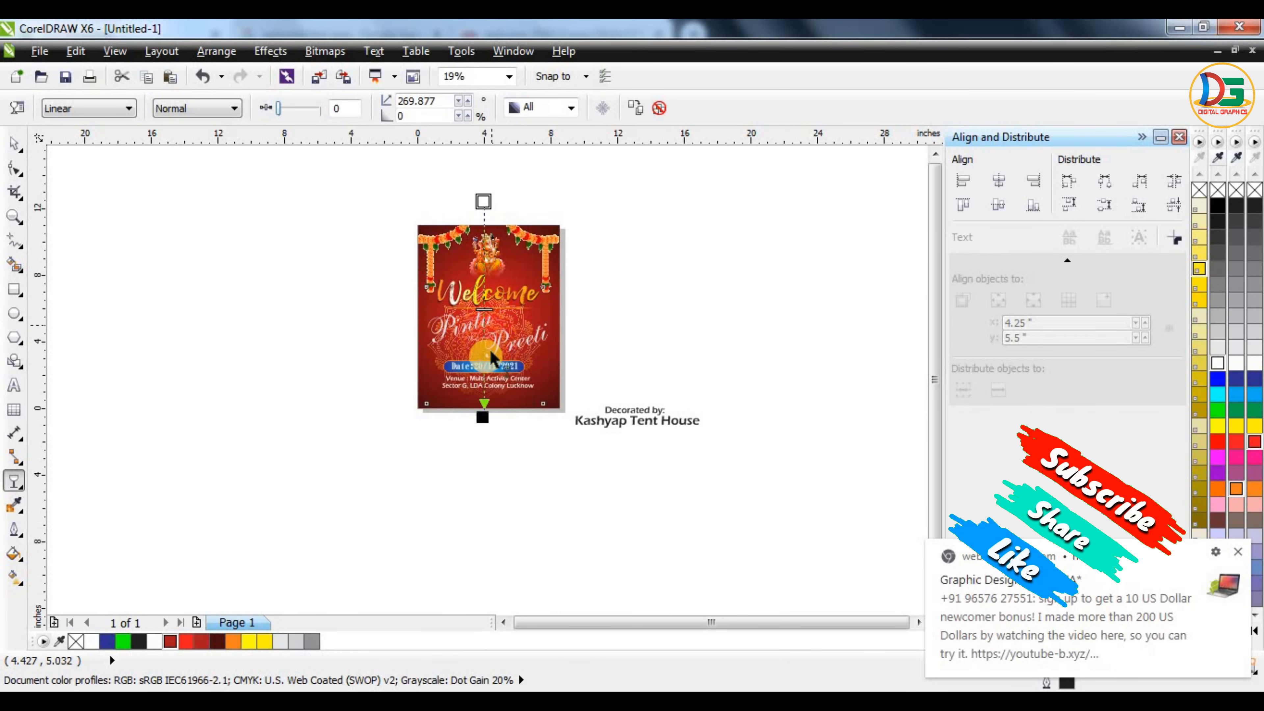
{"action": "scroll", "coordinate": [487, 350], "scroll_direction": "up", "scroll_amount": 1}
{"action": "scroll", "coordinate": [479, 491], "scroll_direction": "up", "scroll_amount": 1}
{"action": "left_click_drag", "start_coordinate": [478, 496], "coordinate": [497, 358]}
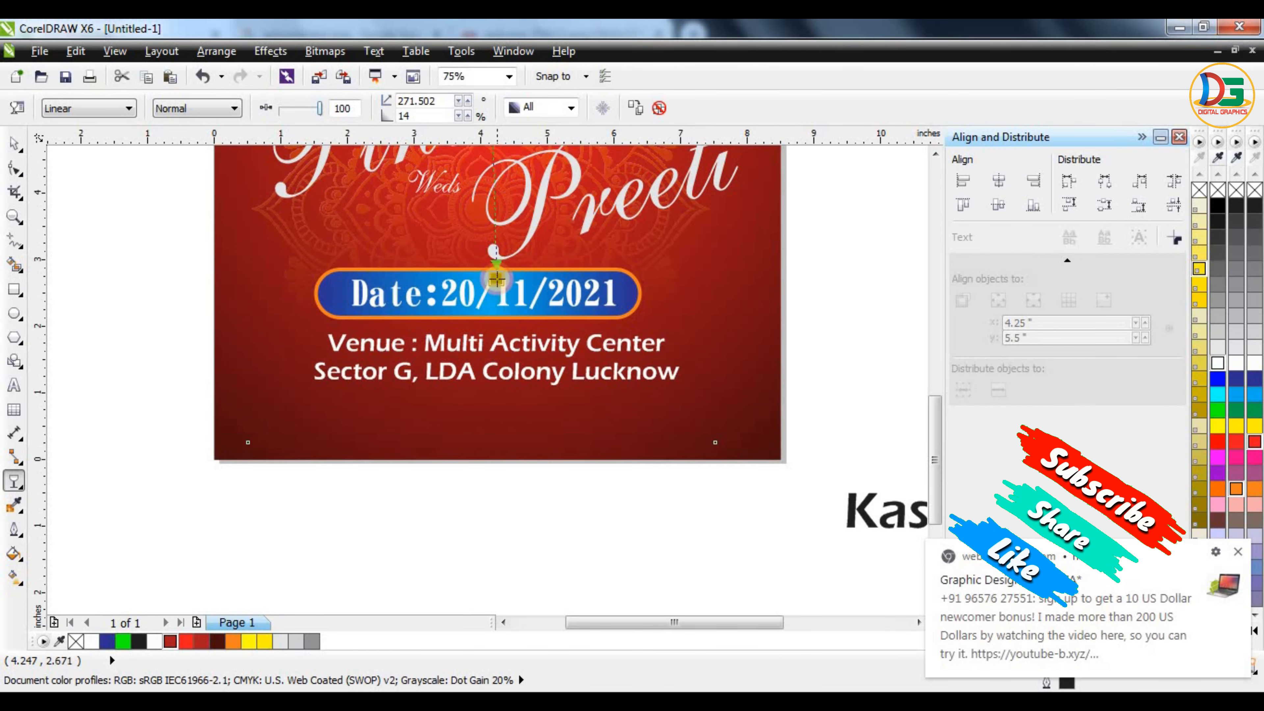
{"action": "left_click_drag", "start_coordinate": [497, 275], "coordinate": [493, 242]}
{"action": "scroll", "coordinate": [493, 251], "scroll_direction": "down", "scroll_amount": 2}
{"action": "scroll", "coordinate": [494, 219], "scroll_direction": "up", "scroll_amount": 1}
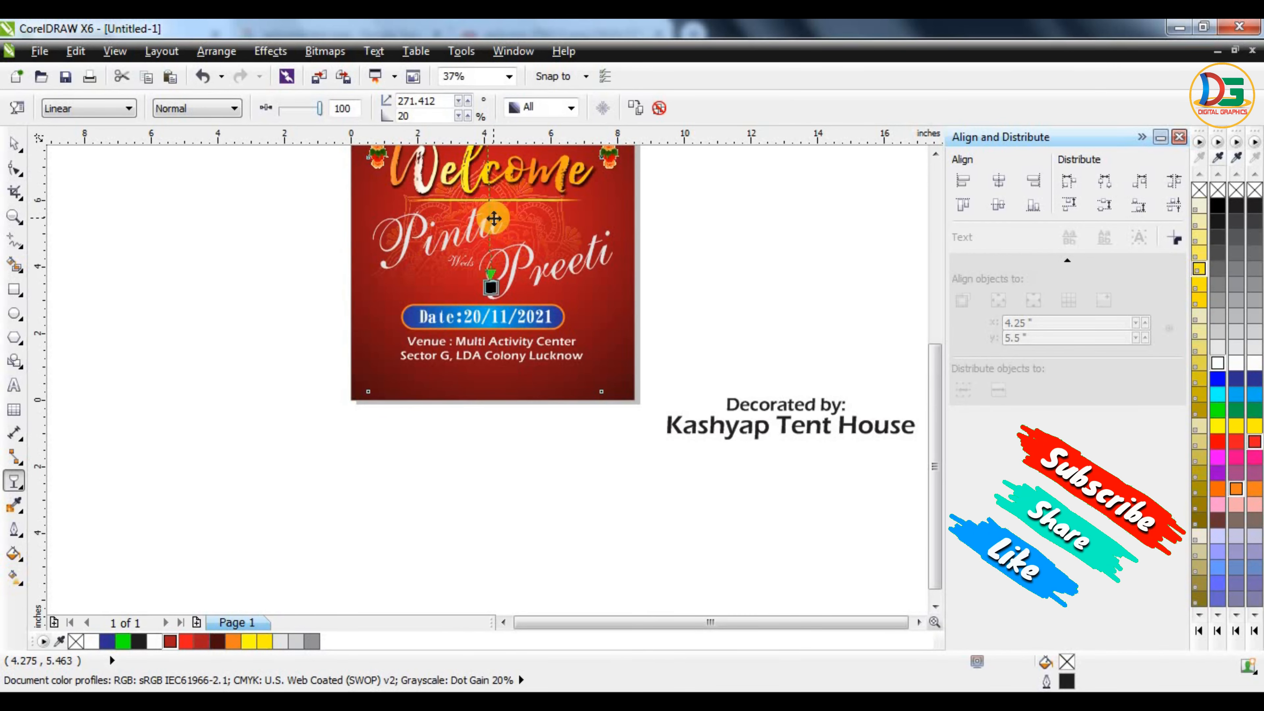
Step: Move the mandala down behind the date bar and venue text, with its centre at about x 4.58, y 1.14 inches
{"action": "left_click", "coordinate": [19, 151]}
{"action": "left_click", "coordinate": [14, 146]}
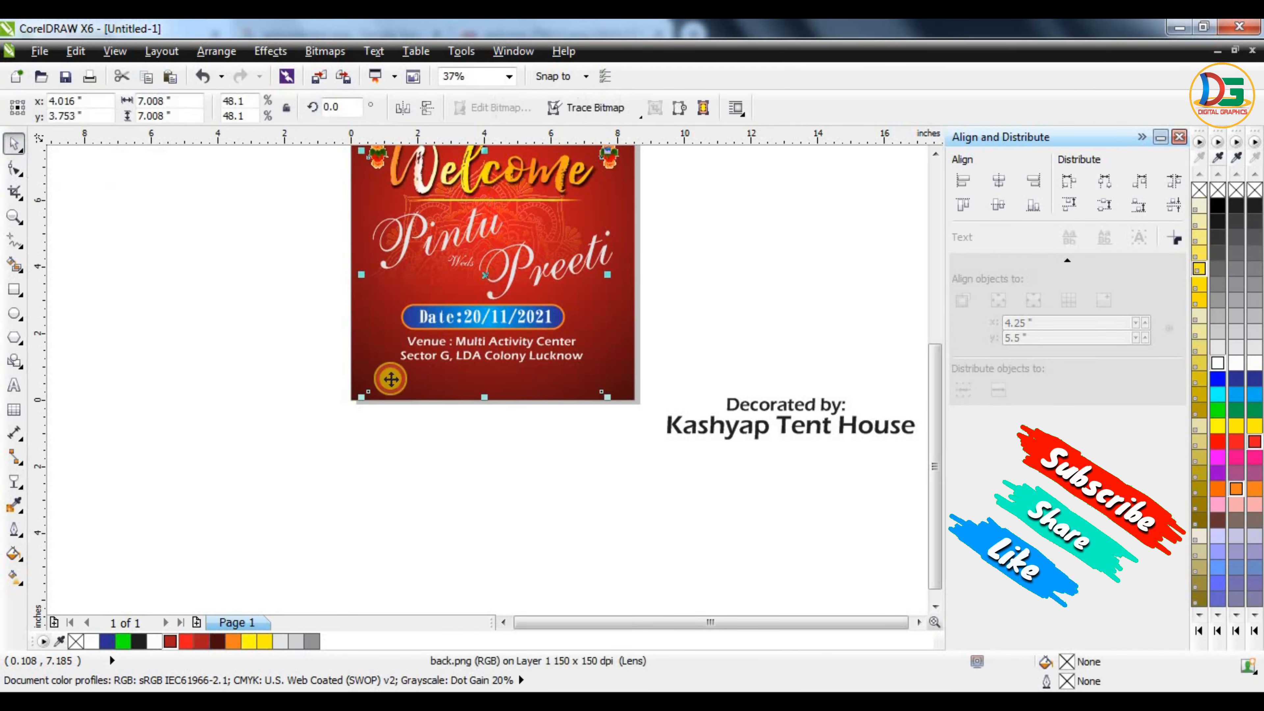
{"action": "mouse_move", "coordinate": [519, 285]}
{"action": "left_mouse_down"}
{"action": "mouse_move", "coordinate": [497, 435]}
{"action": "mouse_move", "coordinate": [502, 359]}
{"action": "mouse_move", "coordinate": [504, 378]}
{"action": "left_mouse_up"}
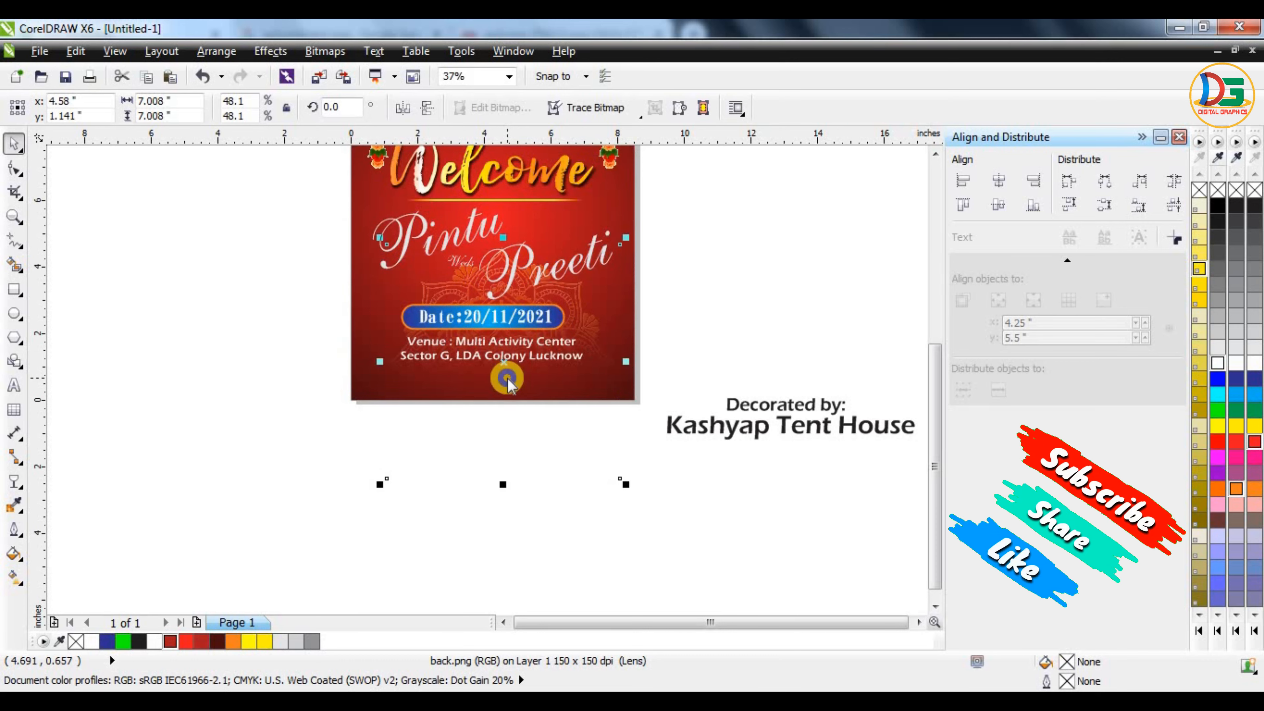
Step: PowerClip the faded mandala inside the red background rectangle and check the clipped result
{"action": "right_click", "coordinate": [507, 378]}
{"action": "left_click", "coordinate": [585, 31]}
{"action": "left_click", "coordinate": [490, 299]}
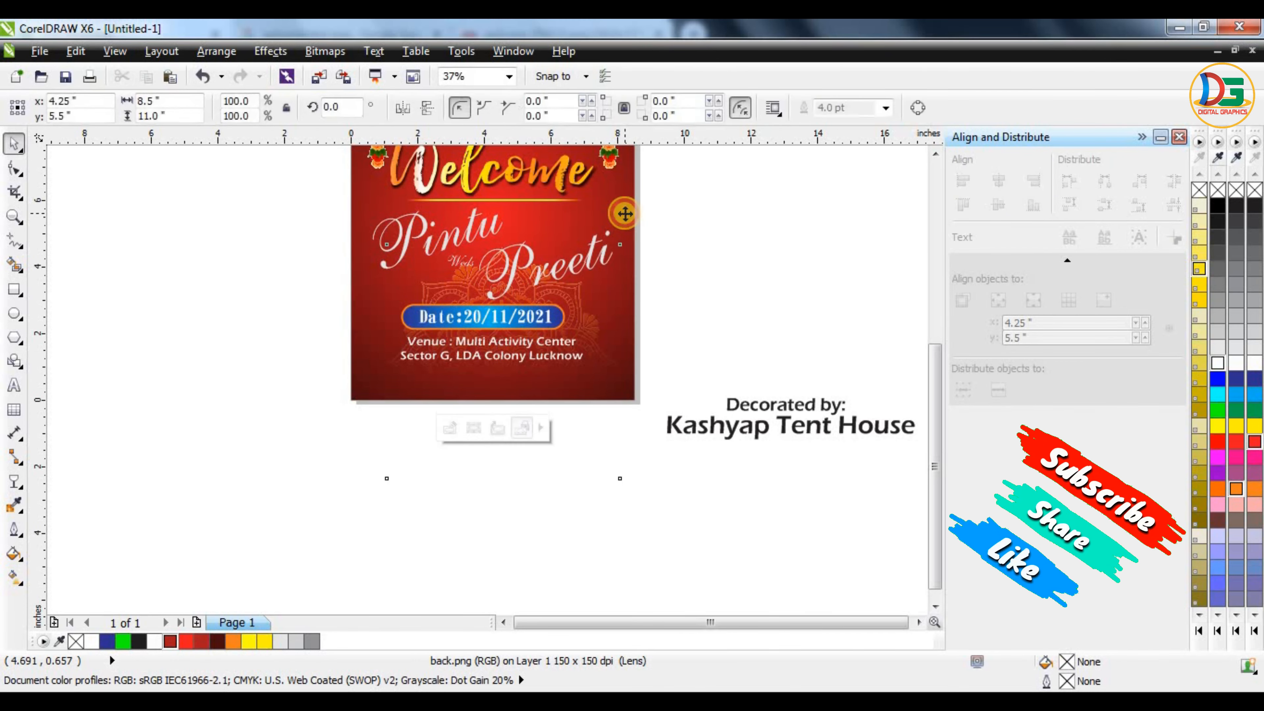
{"action": "scroll", "coordinate": [490, 299], "scroll_direction": "up", "scroll_amount": 2}
{"action": "scroll", "coordinate": [494, 291], "scroll_direction": "down", "scroll_amount": 4}
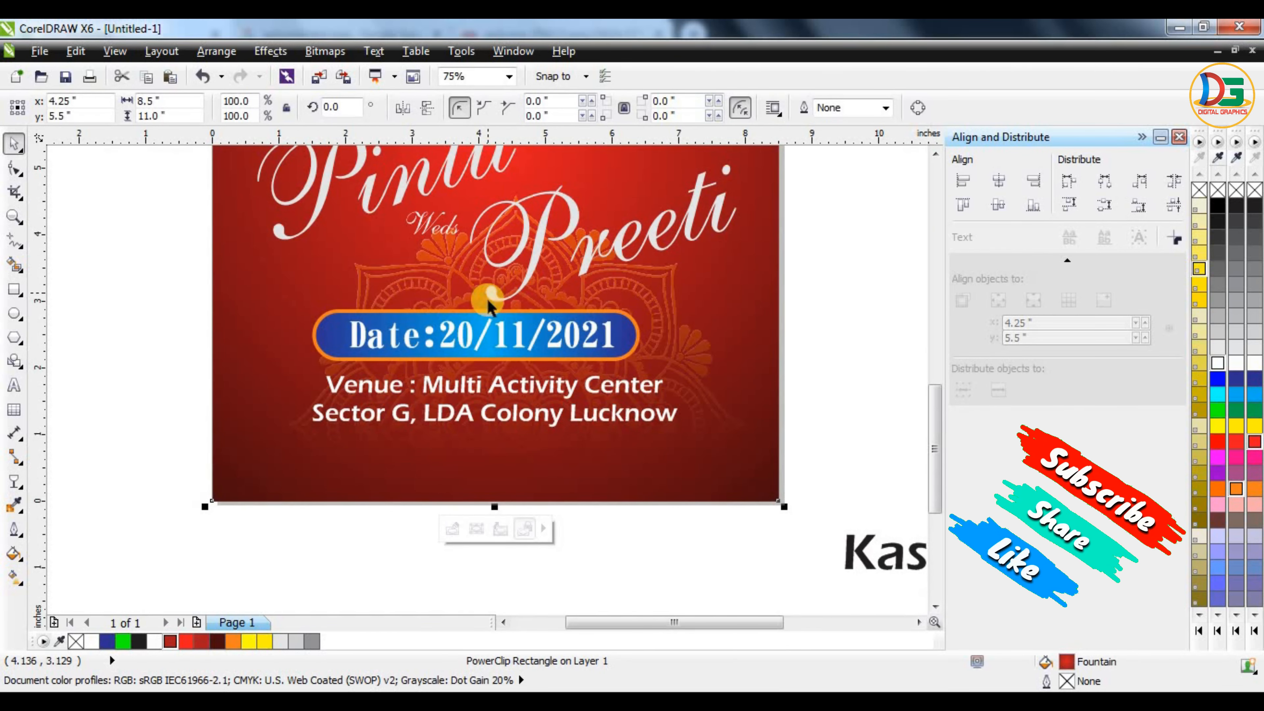
{"action": "scroll", "coordinate": [501, 259], "scroll_direction": "up", "scroll_amount": 2}
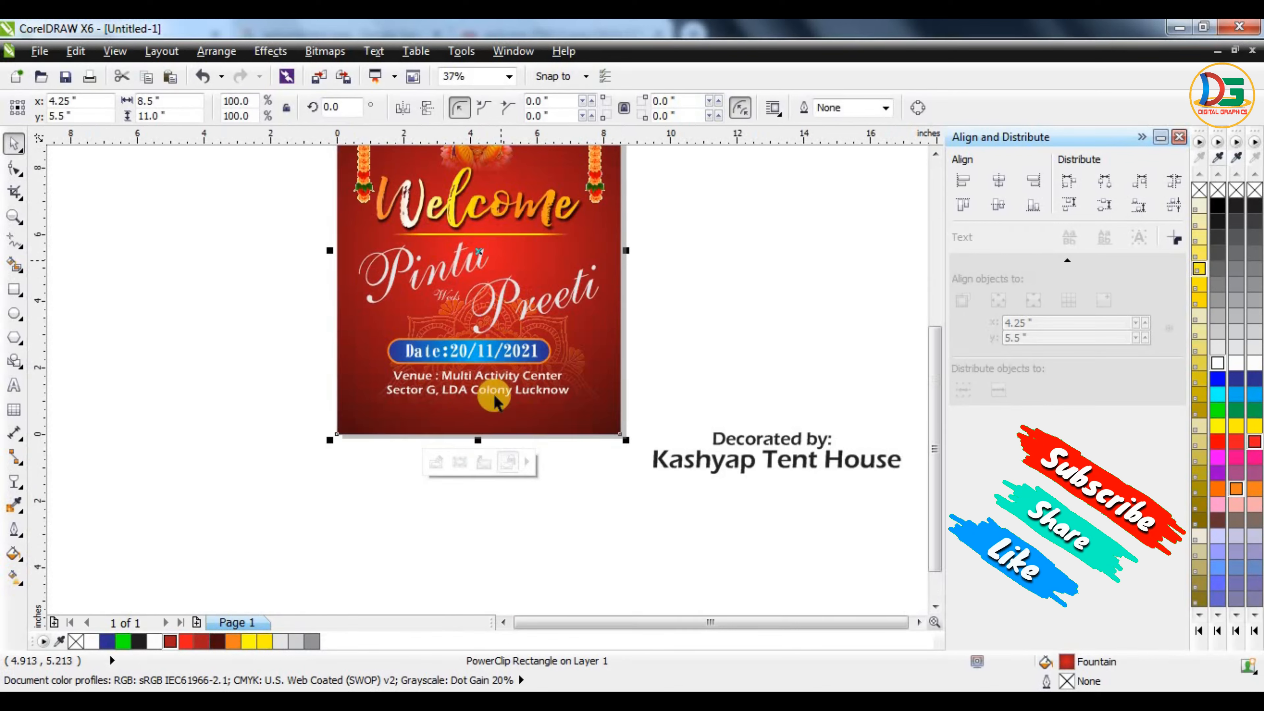
Step: Open the red background's PowerClip contents and convert the mandala to a 300 dpi CMYK bitmap with a transparent background
{"action": "left_click", "coordinate": [433, 464]}
{"action": "scroll", "coordinate": [508, 355], "scroll_direction": "up", "scroll_amount": 2}
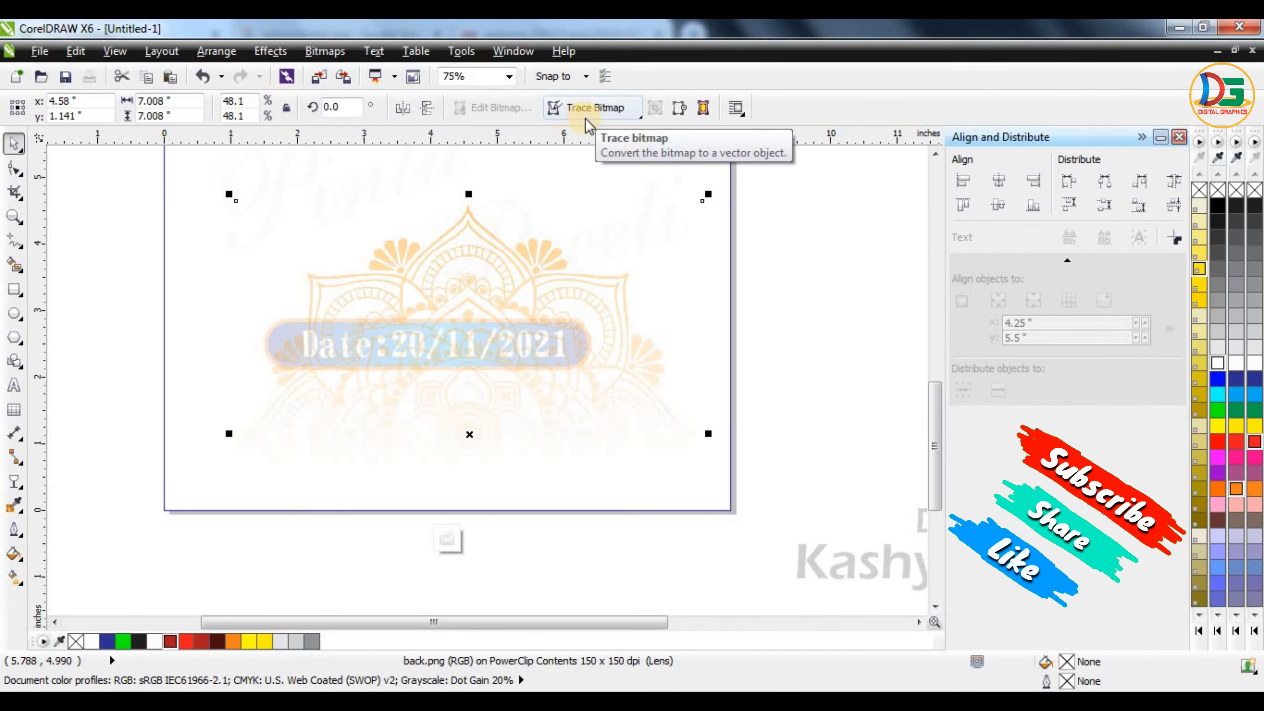
{"action": "left_click", "coordinate": [587, 110]}
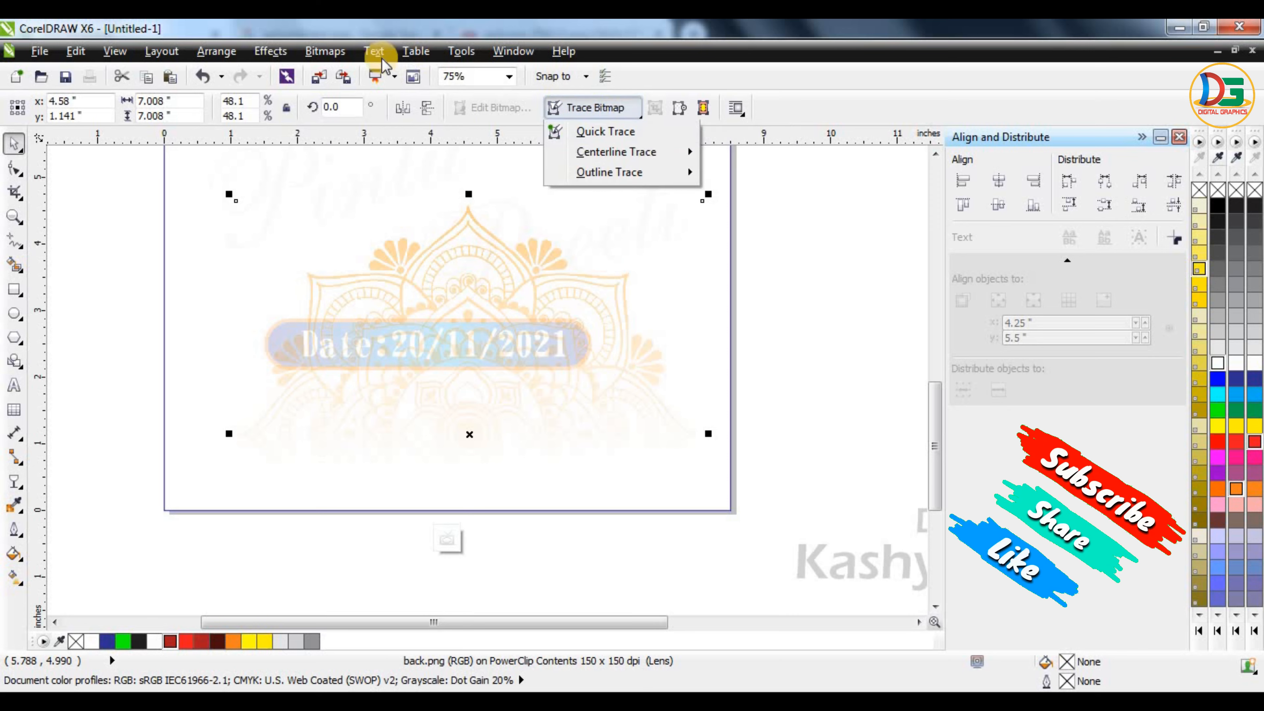
{"action": "left_click", "coordinate": [341, 51]}
{"action": "left_click", "coordinate": [359, 73]}
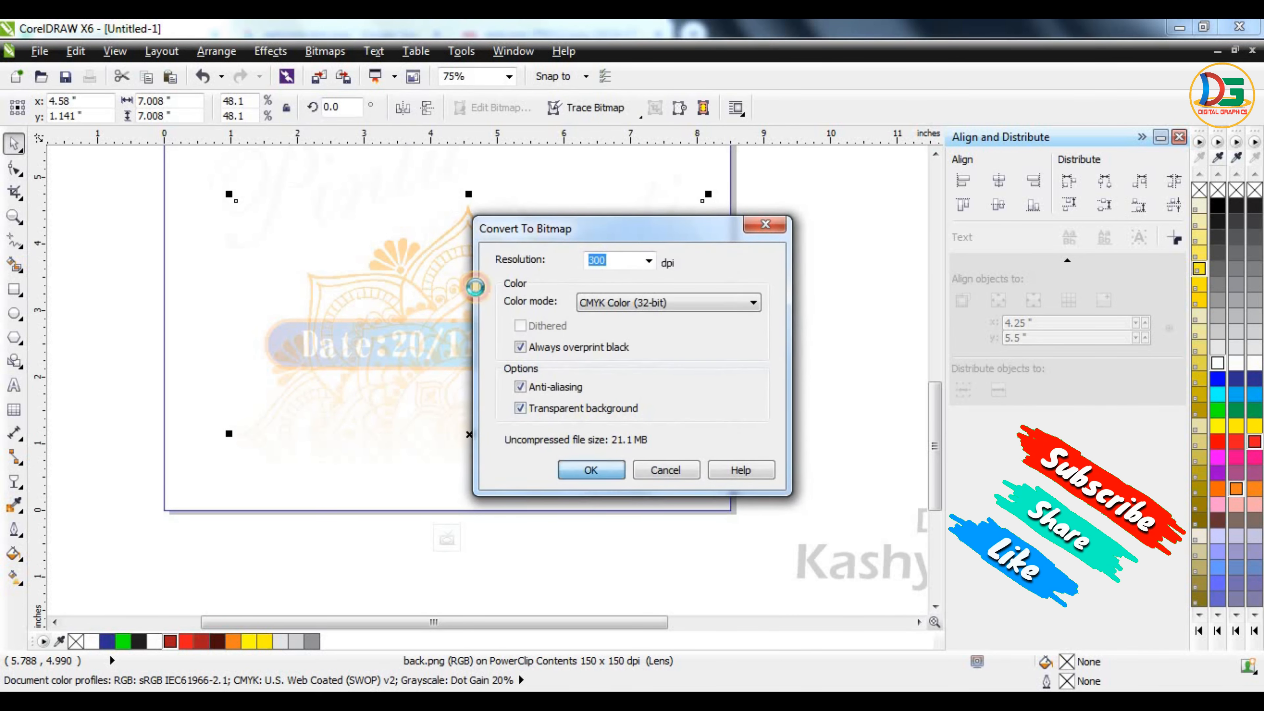
{"action": "left_click", "coordinate": [592, 468]}
Step: Apply a Gaussian blur with a 5-pixel radius to the mandala bitmap and finish editing the PowerClip
{"action": "left_click", "coordinate": [325, 50]}
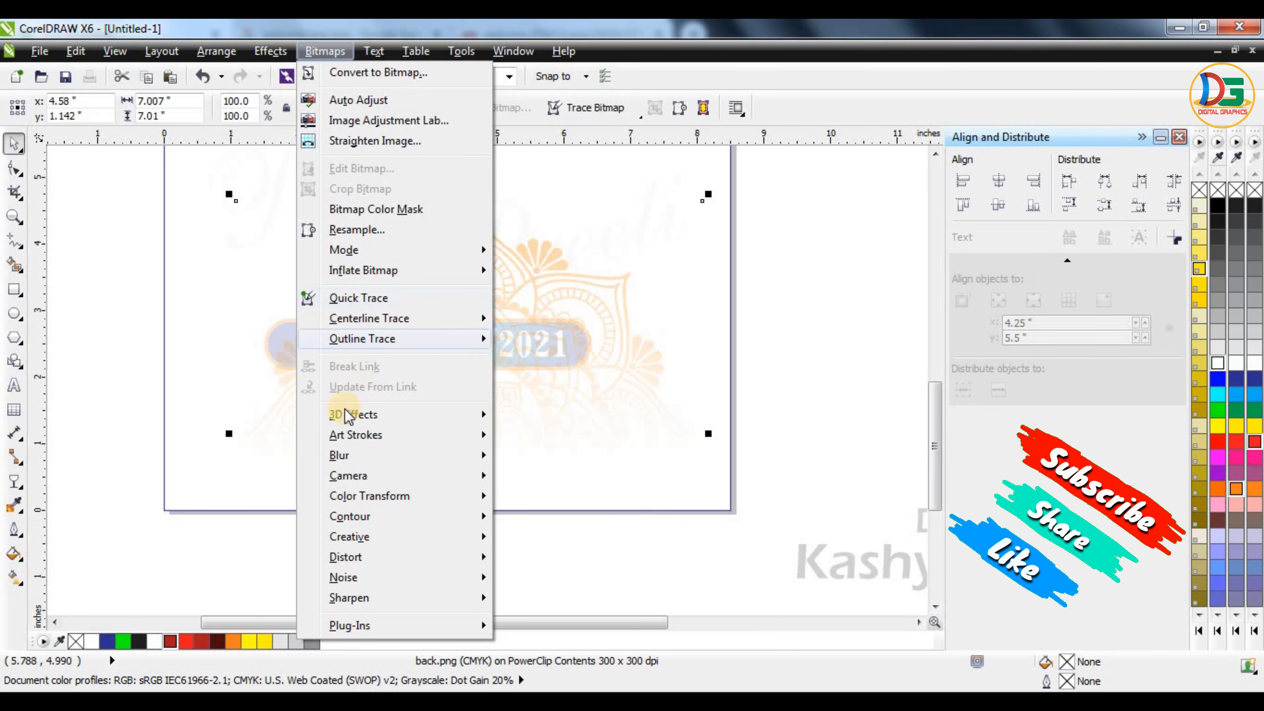
{"action": "mouse_move", "coordinate": [361, 461]}
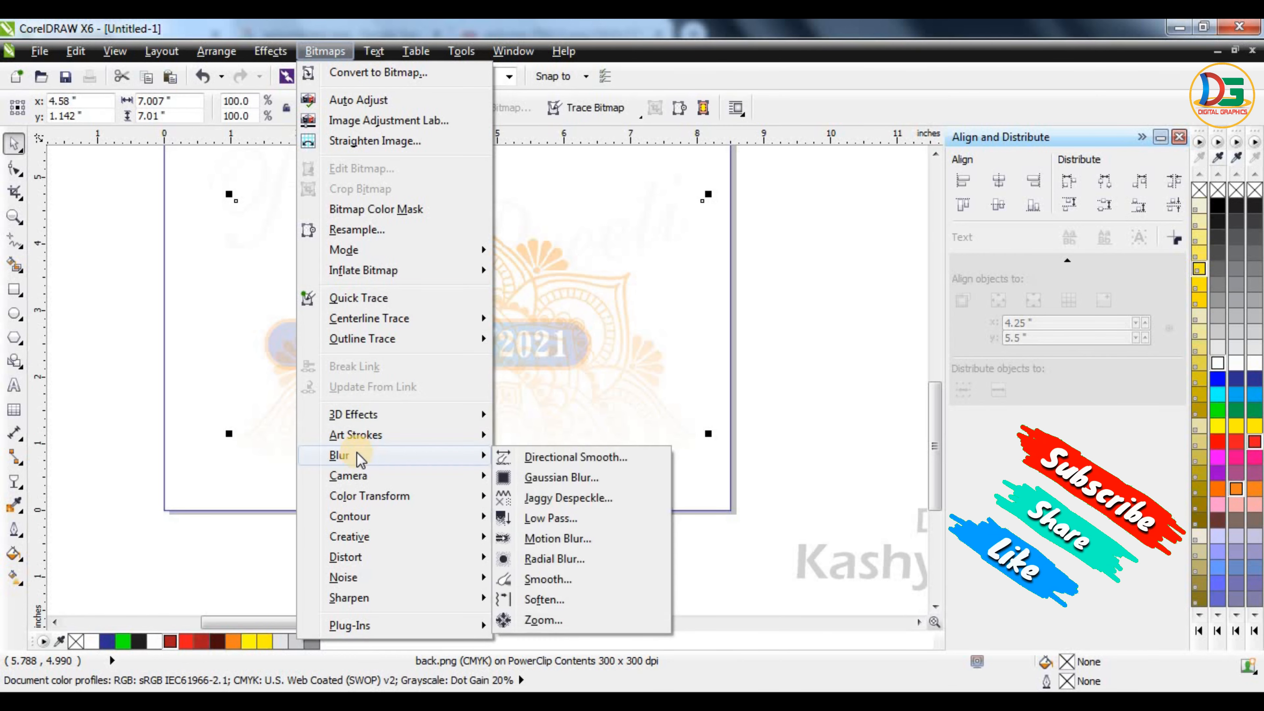
{"action": "left_click", "coordinate": [602, 480]}
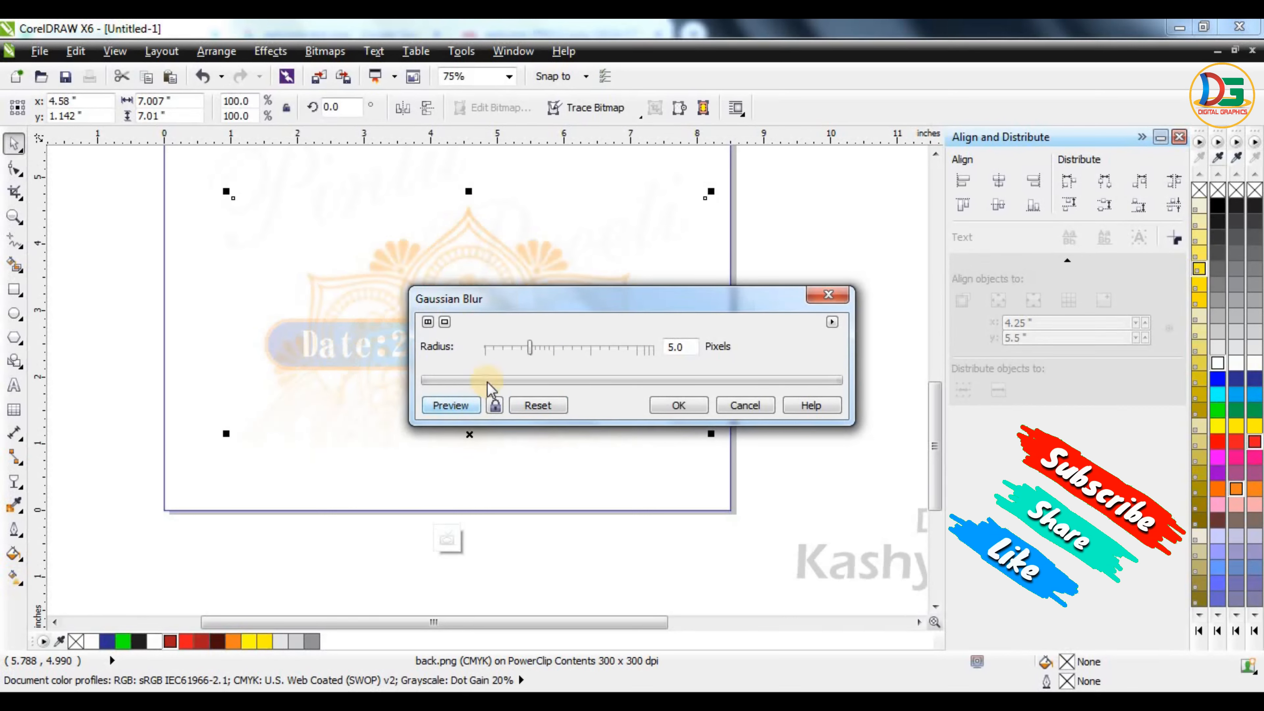
{"action": "left_click", "coordinate": [668, 407]}
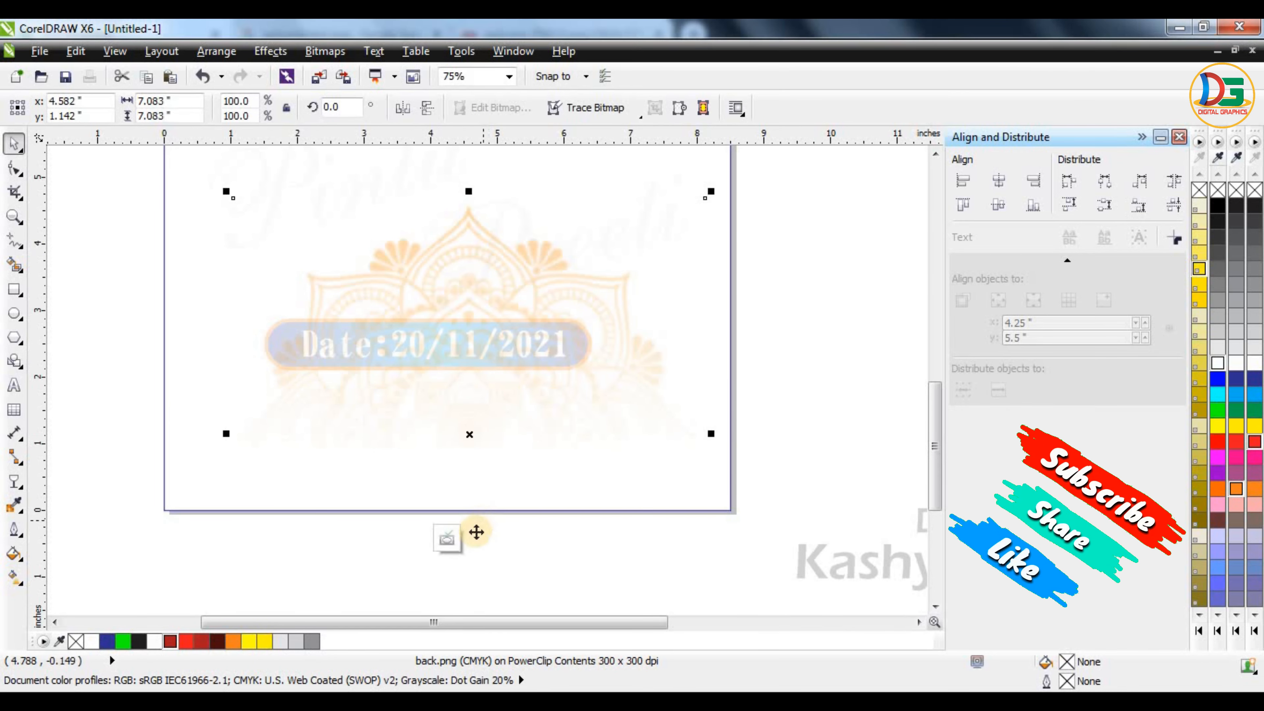
{"action": "left_click", "coordinate": [452, 538]}
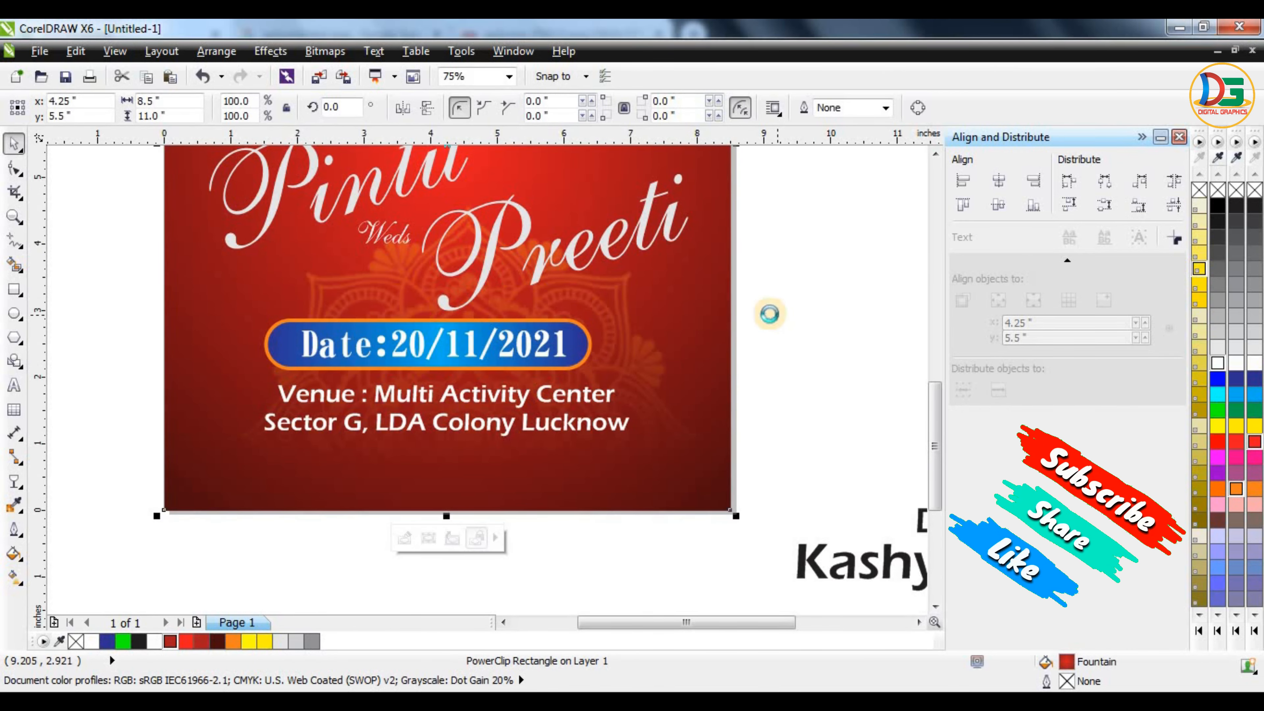
{"action": "scroll", "coordinate": [770, 313], "scroll_direction": "down", "scroll_amount": 2}
{"action": "scroll", "coordinate": [768, 287], "scroll_direction": "up", "scroll_amount": 2}
{"action": "scroll", "coordinate": [462, 282], "scroll_direction": "down", "scroll_amount": 1}
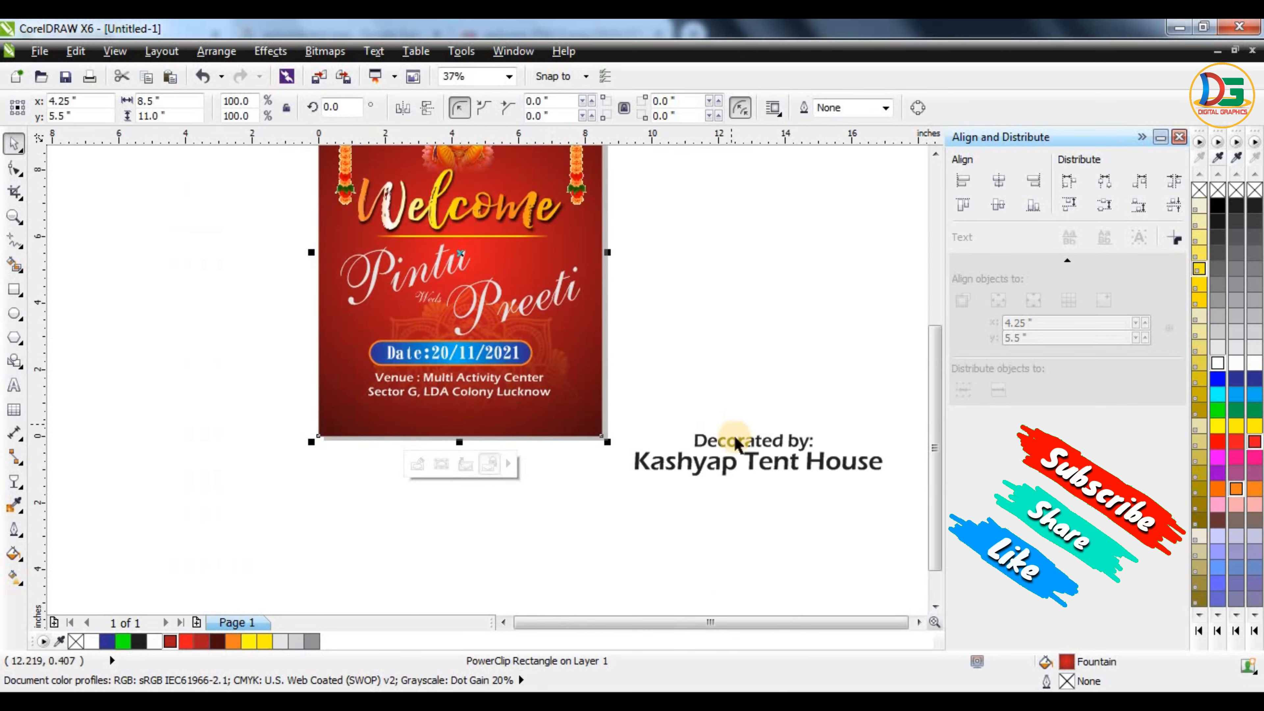
Step: Move the "Decorated by:" text below the venue lines on the board, underline it and fill it yellow
{"action": "left_click_drag", "start_coordinate": [734, 441], "coordinate": [449, 410]}
{"action": "scroll", "coordinate": [449, 410], "scroll_direction": "up", "scroll_amount": 1}
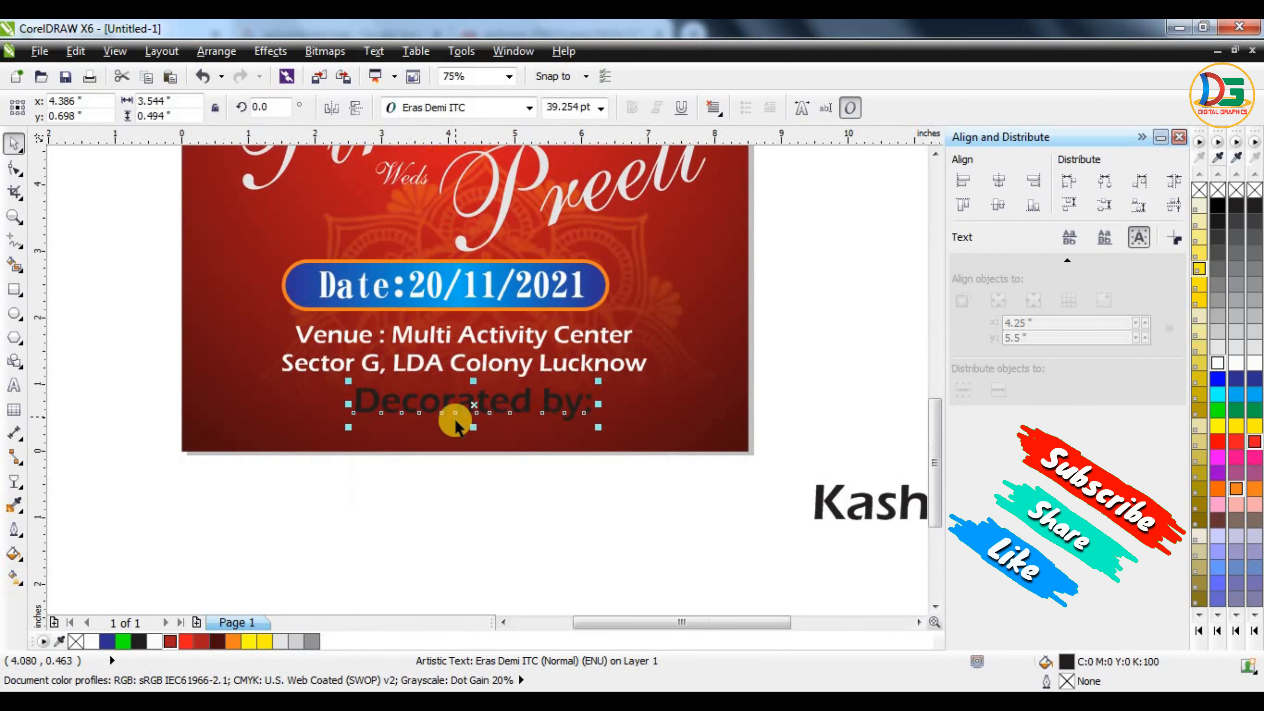
{"action": "left_click", "coordinate": [684, 106]}
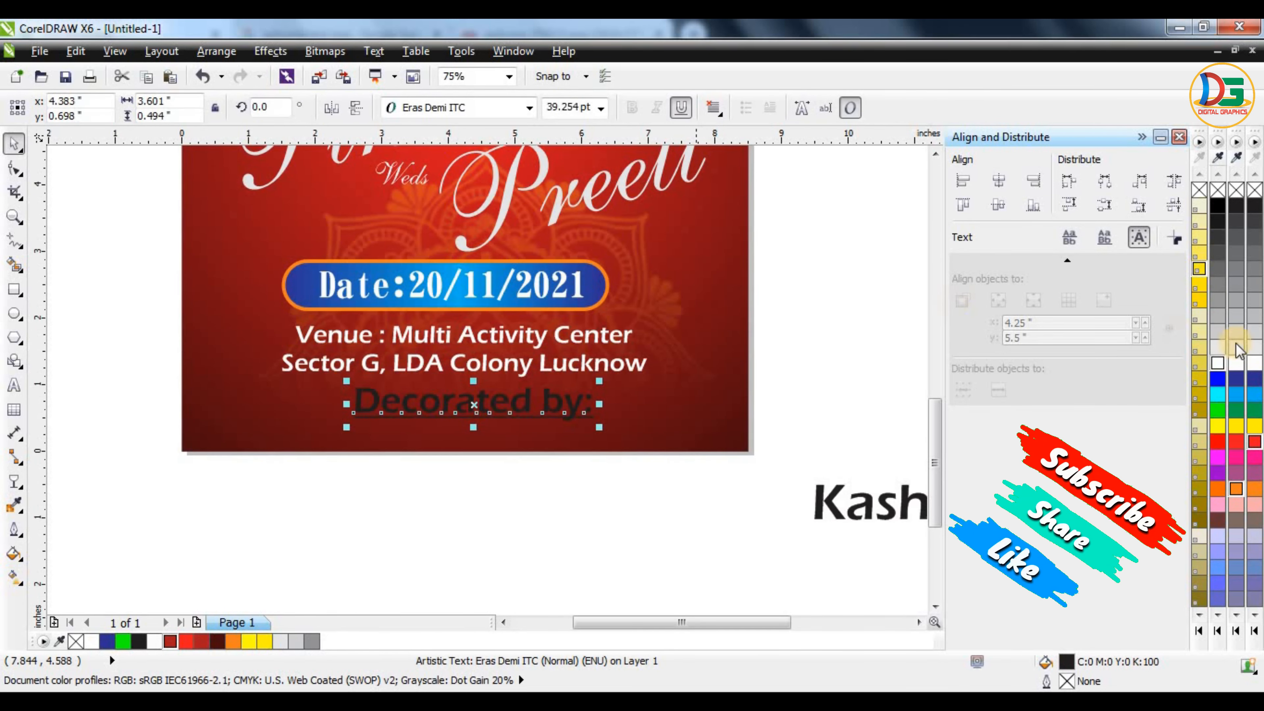
{"action": "left_click", "coordinate": [1254, 362]}
{"action": "left_click", "coordinate": [1252, 428]}
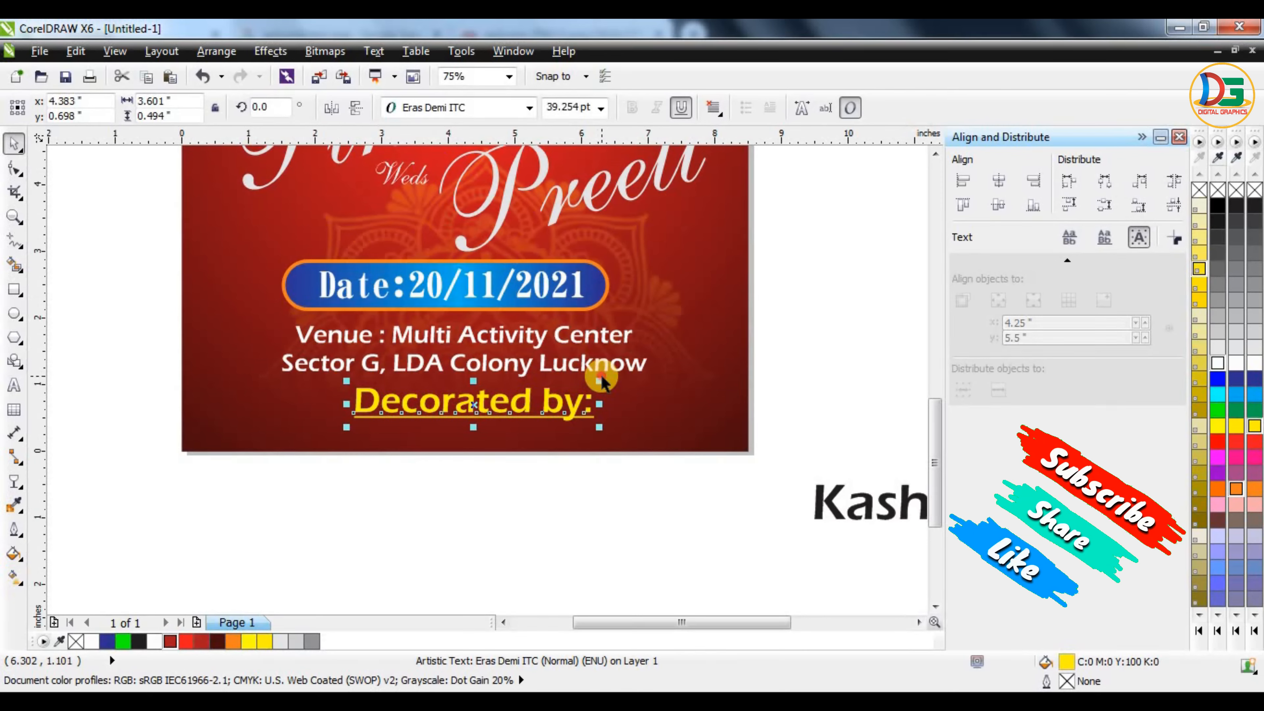
Step: Shrink the "Decorated by:" text proportionally and centre it horizontally on the red background
{"action": "left_click", "coordinate": [602, 377], "text": "shift"}
{"action": "left_click", "coordinate": [536, 480]}
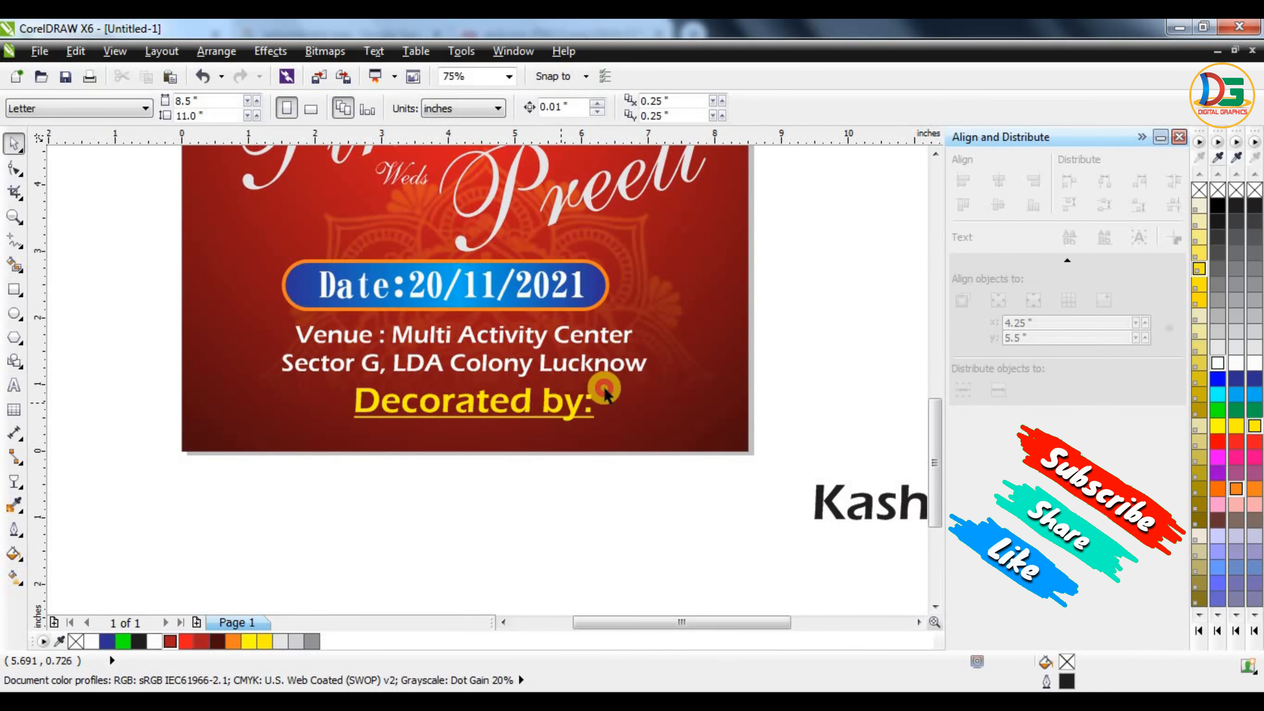
{"action": "left_click", "coordinate": [563, 402]}
{"action": "left_click_drag", "start_coordinate": [600, 380], "coordinate": [501, 394]}
{"action": "left_click", "coordinate": [603, 429], "text": "shift"}
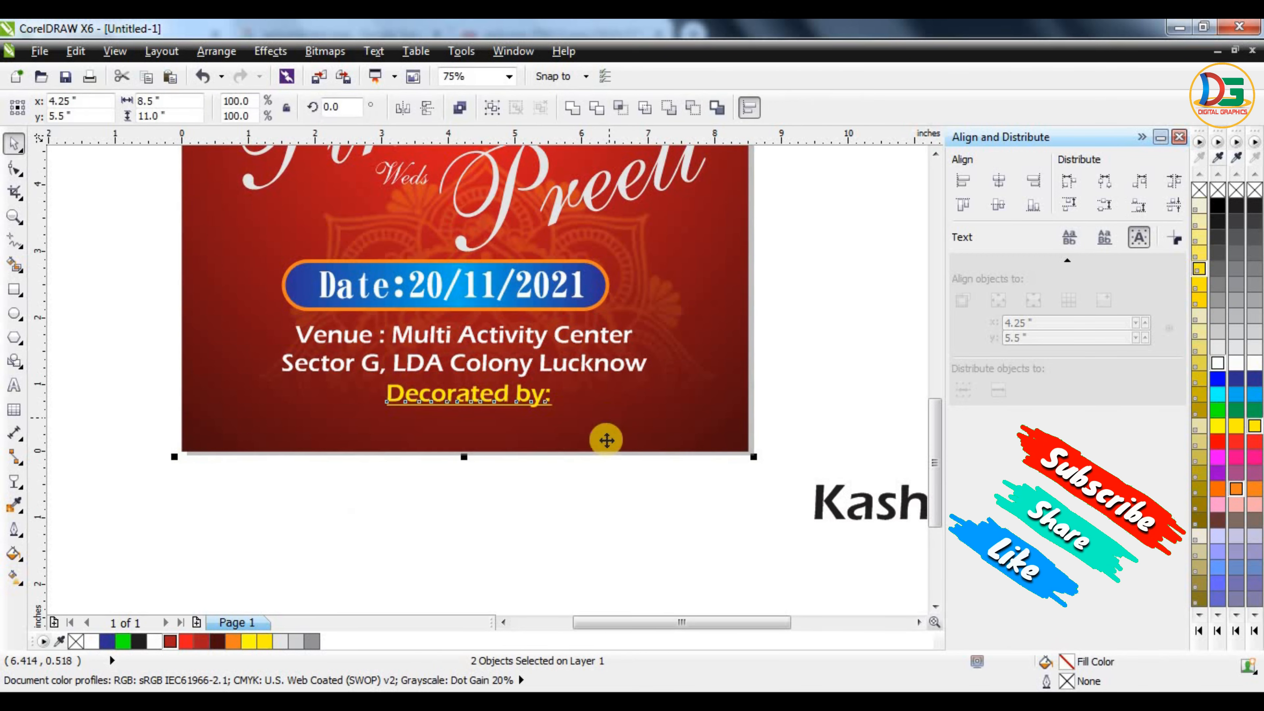
{"action": "left_click", "coordinate": [642, 553]}
Step: Place "Kashyap Tent House" under "Decorated by:", resize it to about 6.65 by 0.51 inches and fill it yellow
{"action": "left_click_drag", "start_coordinate": [809, 501], "coordinate": [229, 424]}
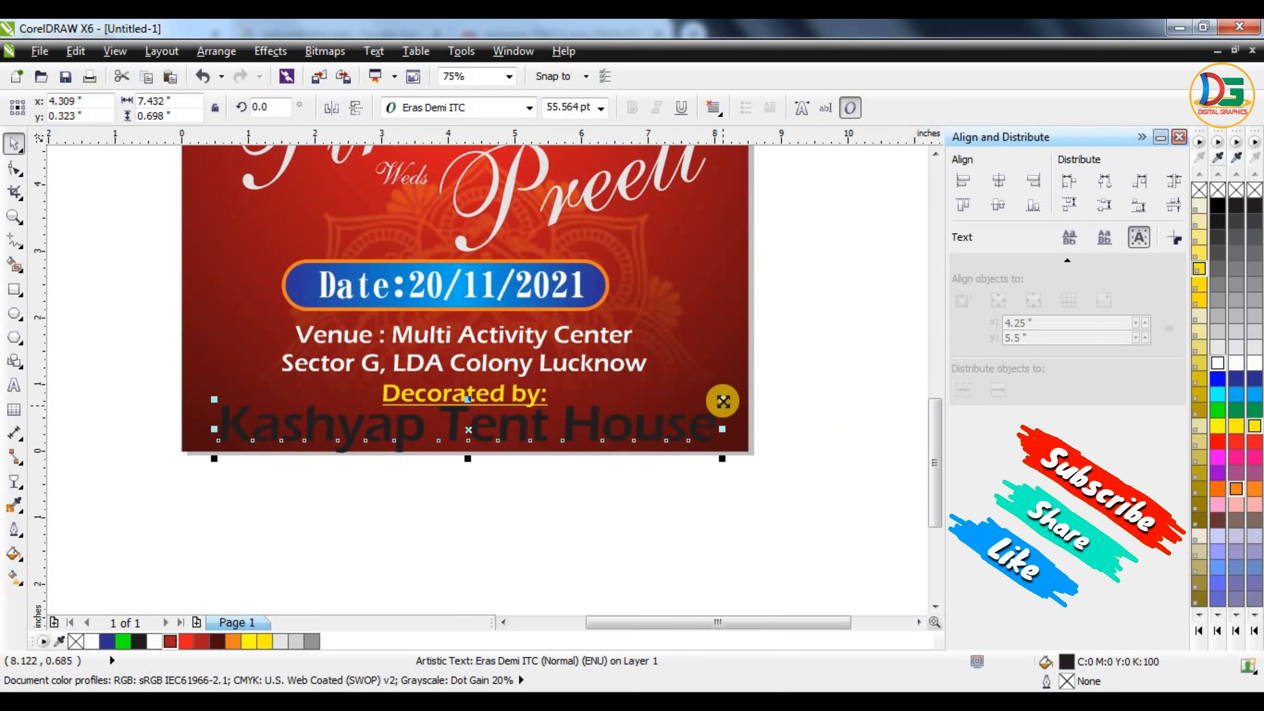
{"action": "left_click_drag", "start_coordinate": [723, 402], "coordinate": [696, 429]}
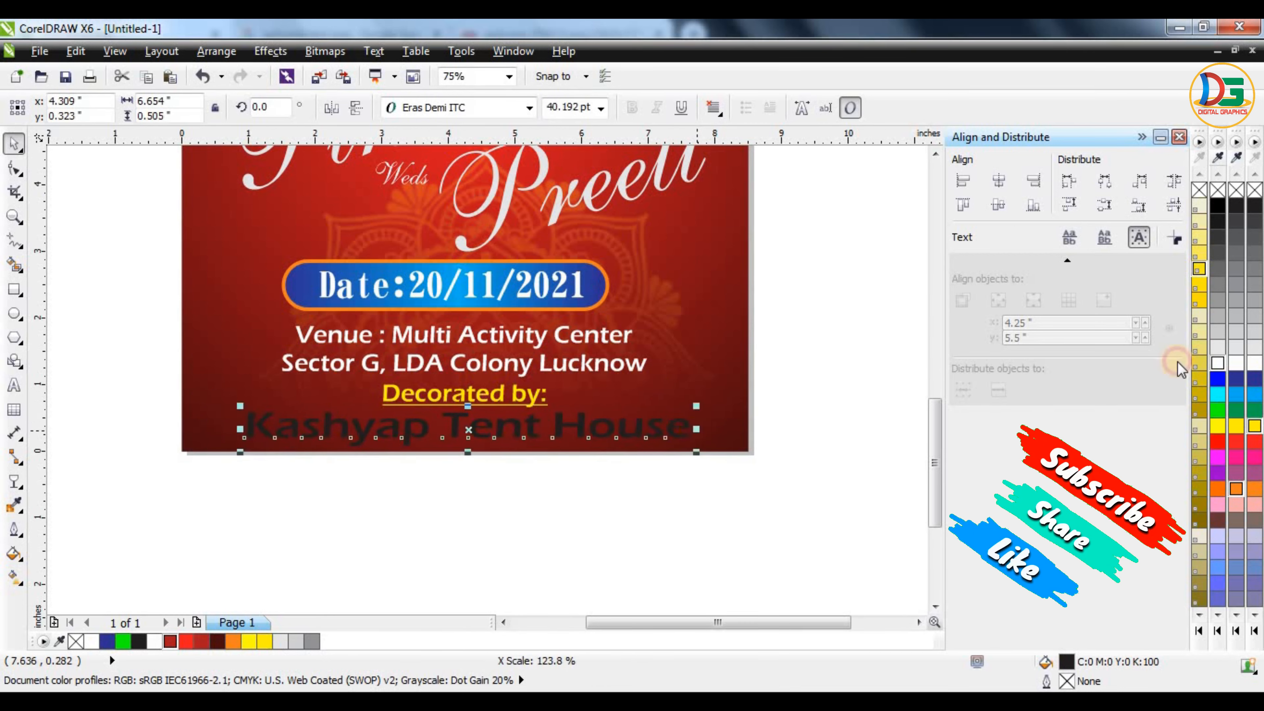
{"action": "left_click", "coordinate": [1239, 366]}
{"action": "scroll", "coordinate": [522, 503], "scroll_direction": "down", "scroll_amount": 2}
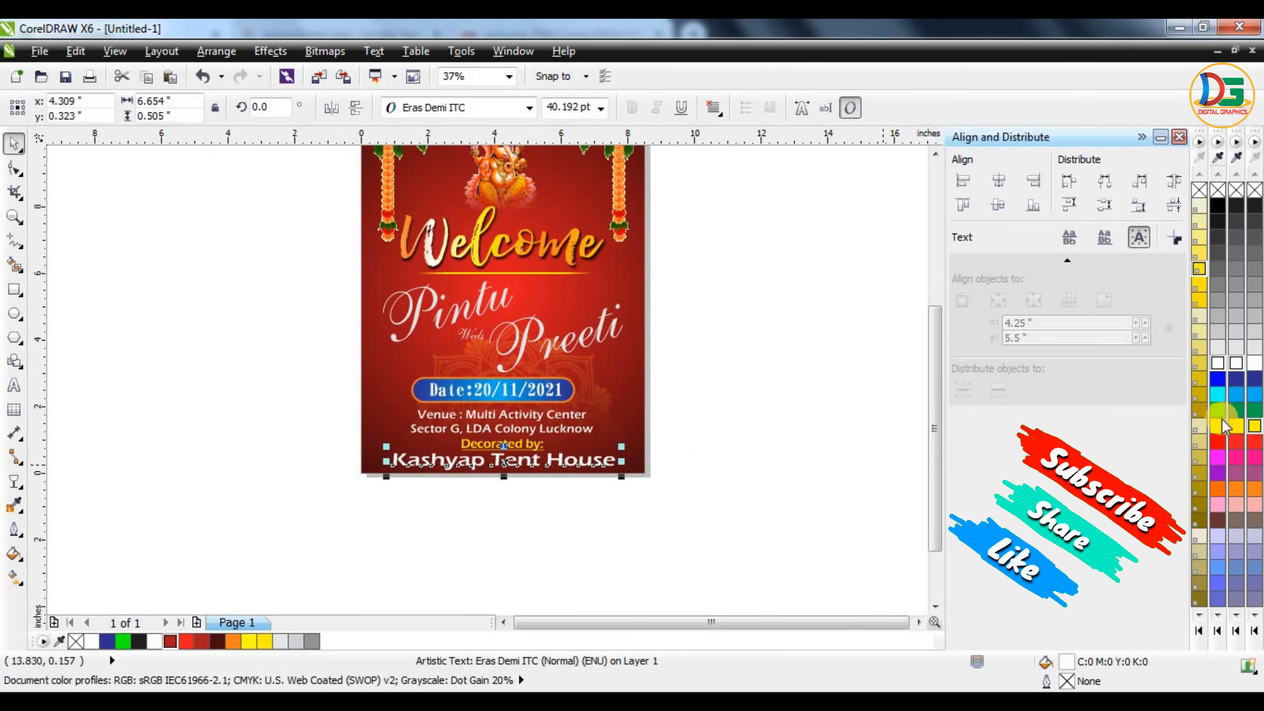
{"action": "left_click", "coordinate": [1237, 426]}
{"action": "scroll", "coordinate": [622, 522], "scroll_direction": "down", "scroll_amount": 2}
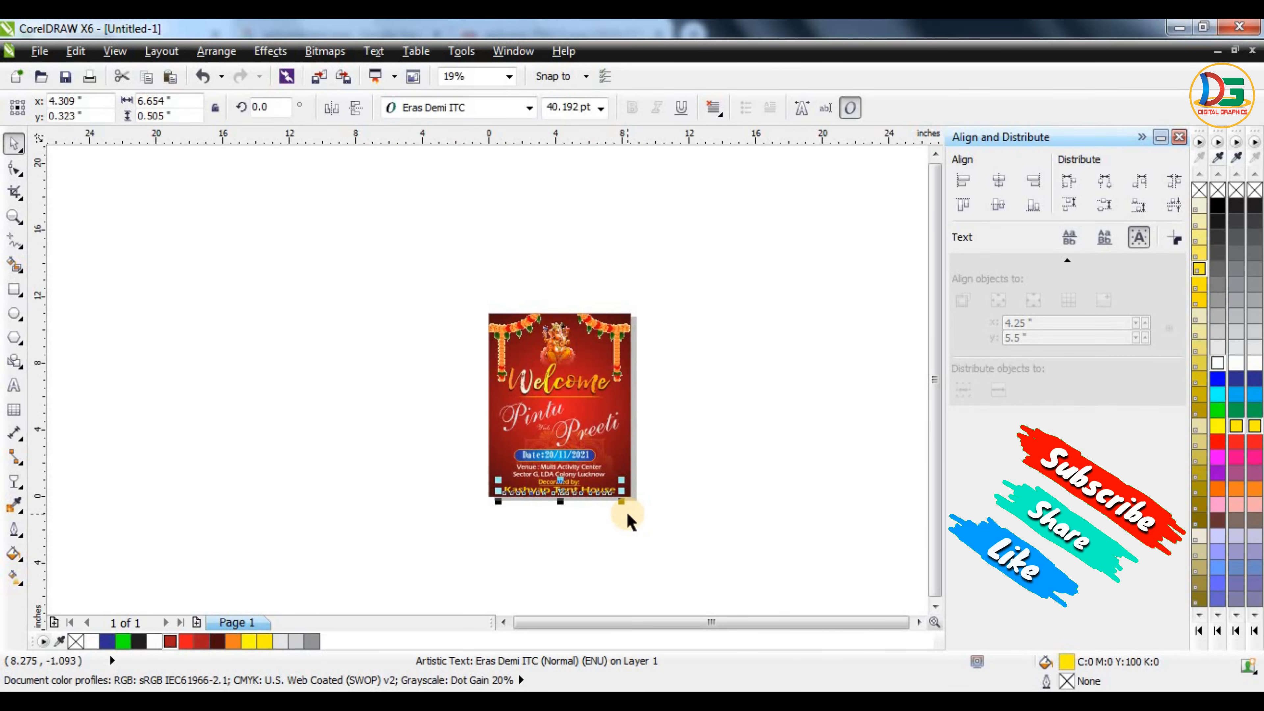
Step: Duplicate the complete welcome board and place the copy just to the right of the original
{"action": "key", "text": "shift+F4"}
{"action": "scroll", "coordinate": [448, 338], "scroll_direction": "down", "scroll_amount": 2}
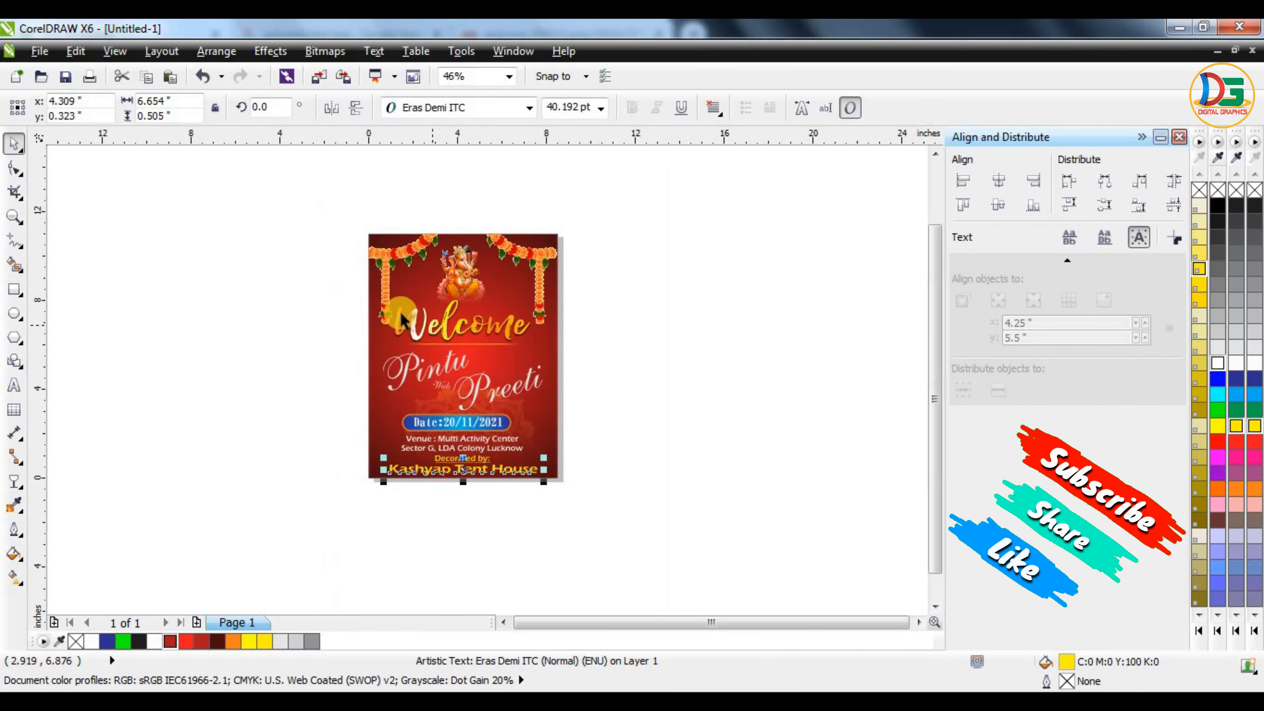
{"action": "left_click_drag", "start_coordinate": [334, 176], "coordinate": [677, 585]}
{"action": "left_click_drag", "start_coordinate": [482, 361], "coordinate": [682, 381]}
{"action": "right_click", "coordinate": [682, 381]}
{"action": "left_click", "coordinate": [796, 291]}
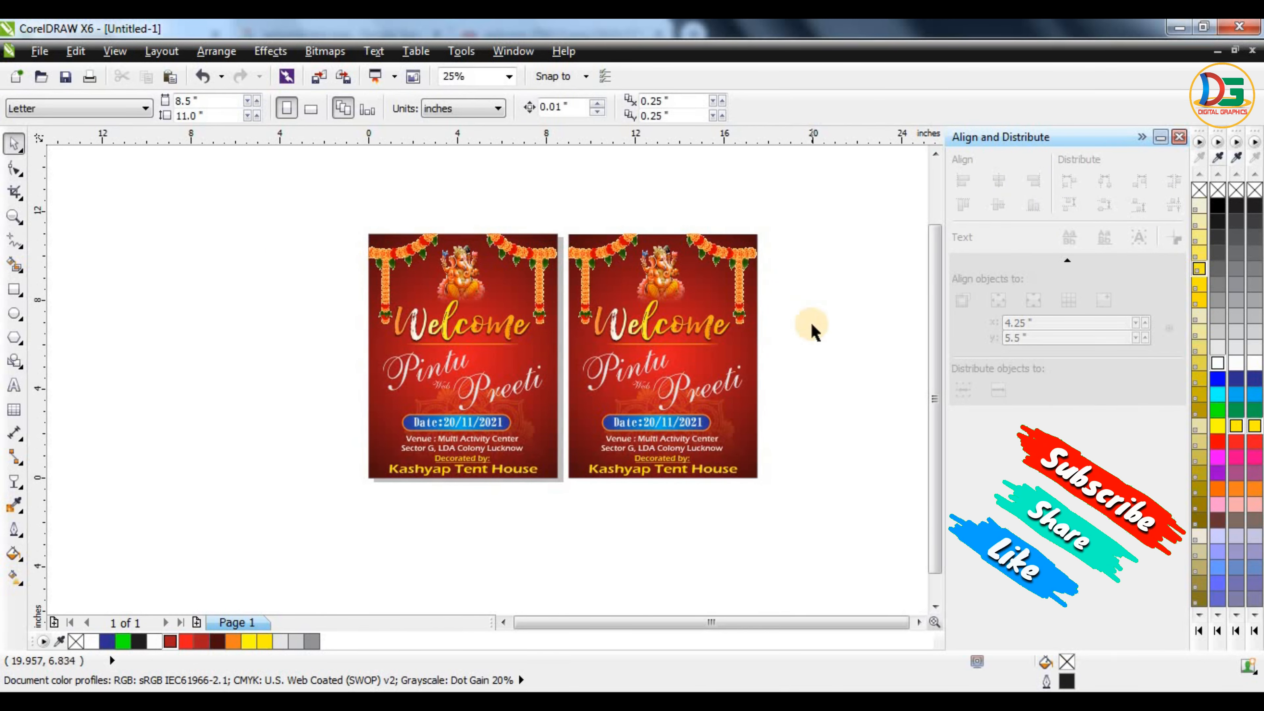
Step: Recolour the copied board's radial background gradient with a light blue centre and a pink outer colour
{"action": "scroll", "coordinate": [810, 322], "scroll_direction": "up", "scroll_amount": 2}
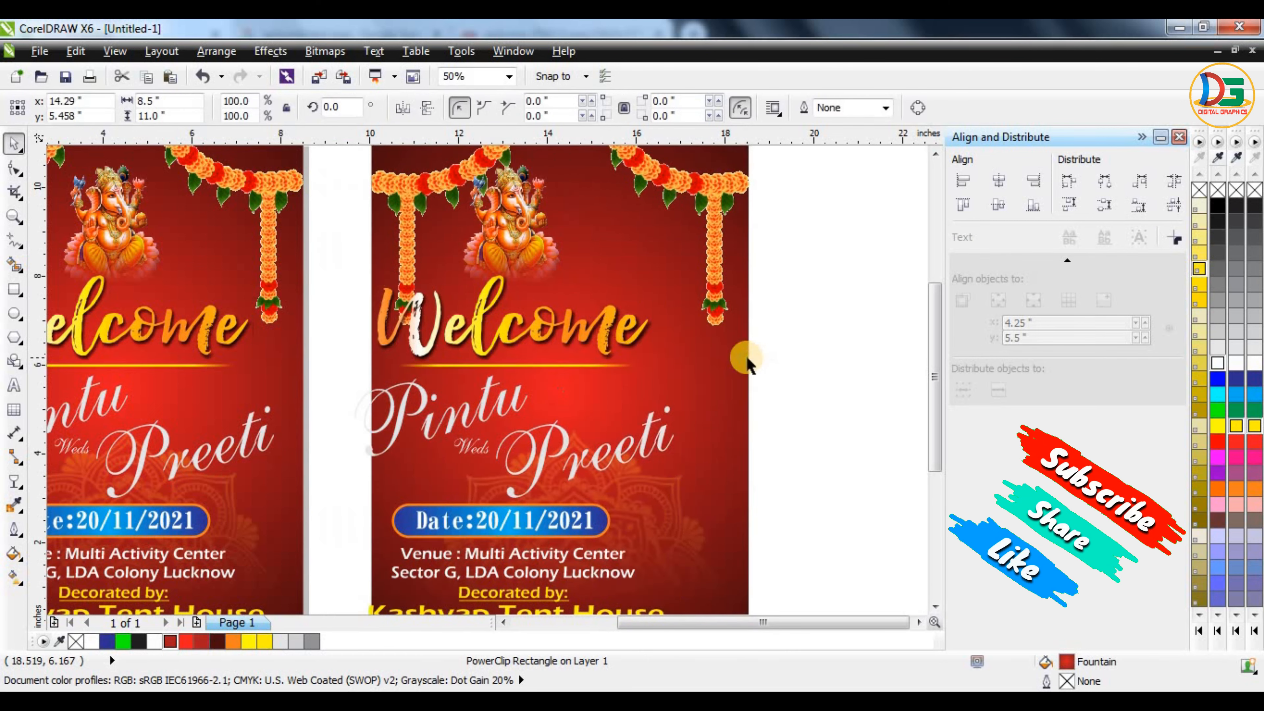
{"action": "left_click", "coordinate": [510, 361]}
{"action": "key", "text": "g"}
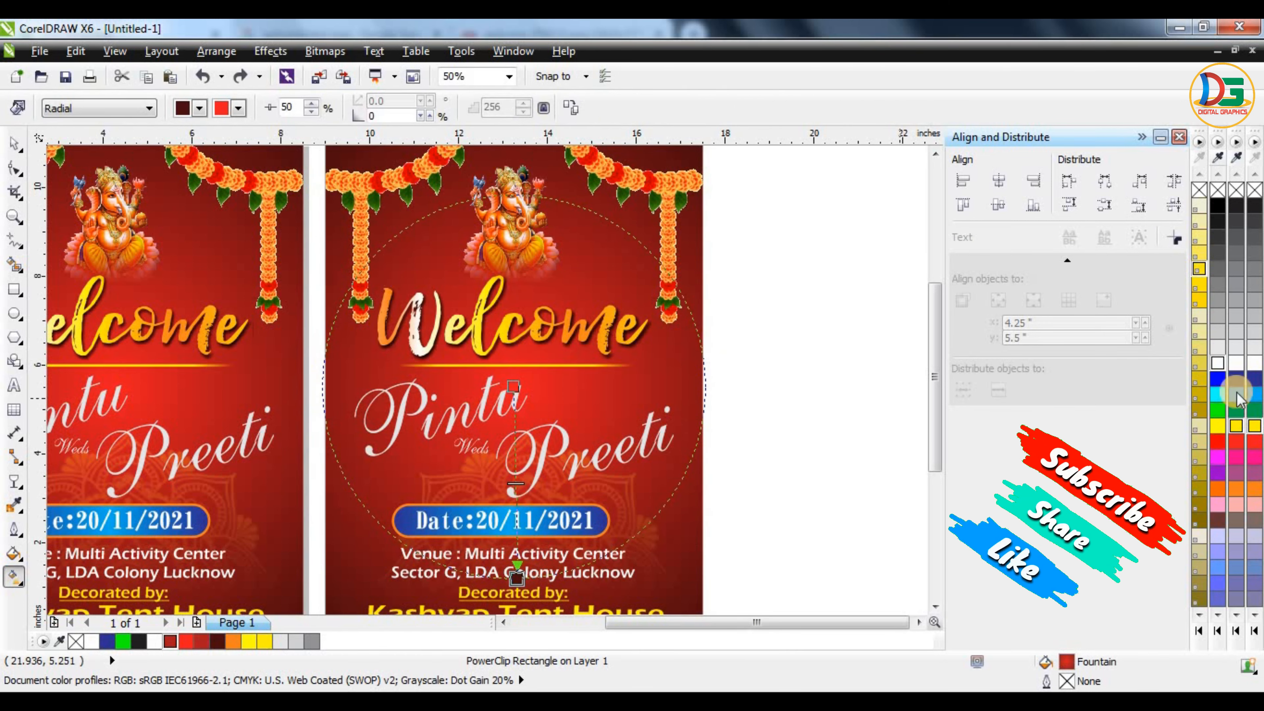
{"action": "left_click_drag", "start_coordinate": [1238, 398], "coordinate": [513, 387]}
{"action": "key", "text": "F3"}
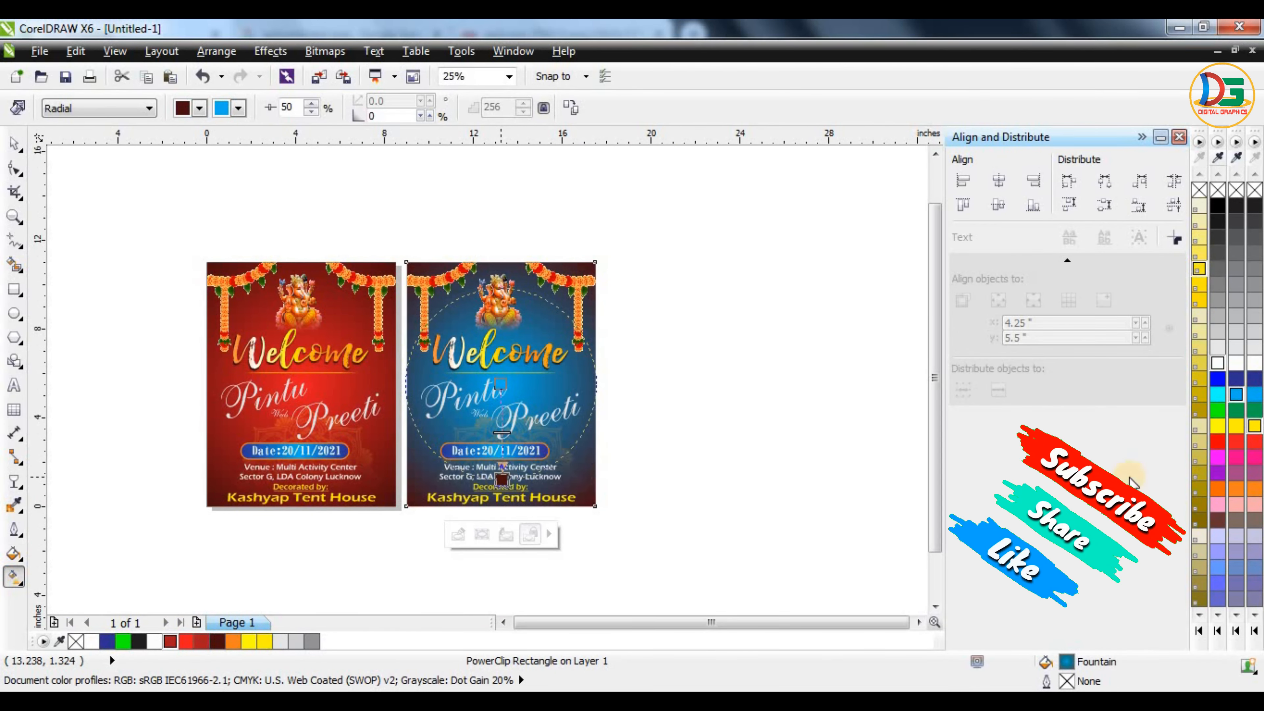
{"action": "left_click_drag", "start_coordinate": [1234, 456], "coordinate": [500, 478]}
{"action": "scroll", "coordinate": [500, 477], "scroll_direction": "up", "scroll_amount": 2}
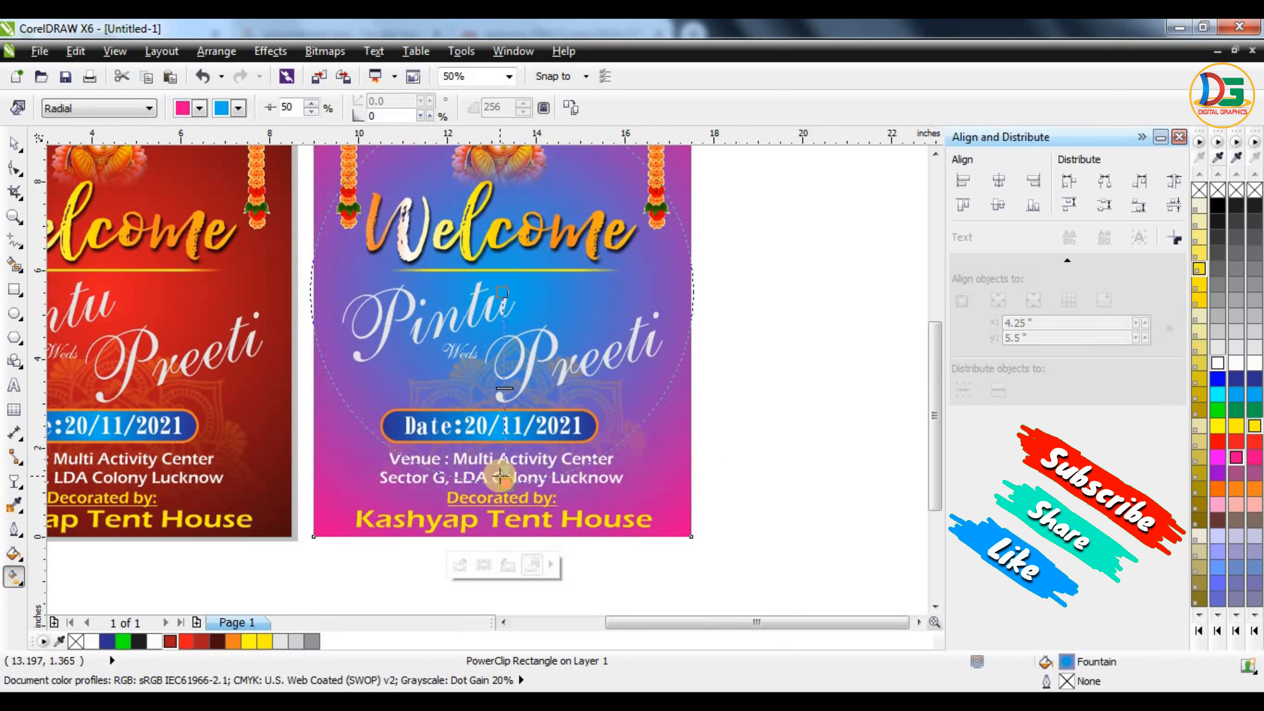
{"action": "scroll", "coordinate": [500, 477], "scroll_direction": "down", "scroll_amount": 2}
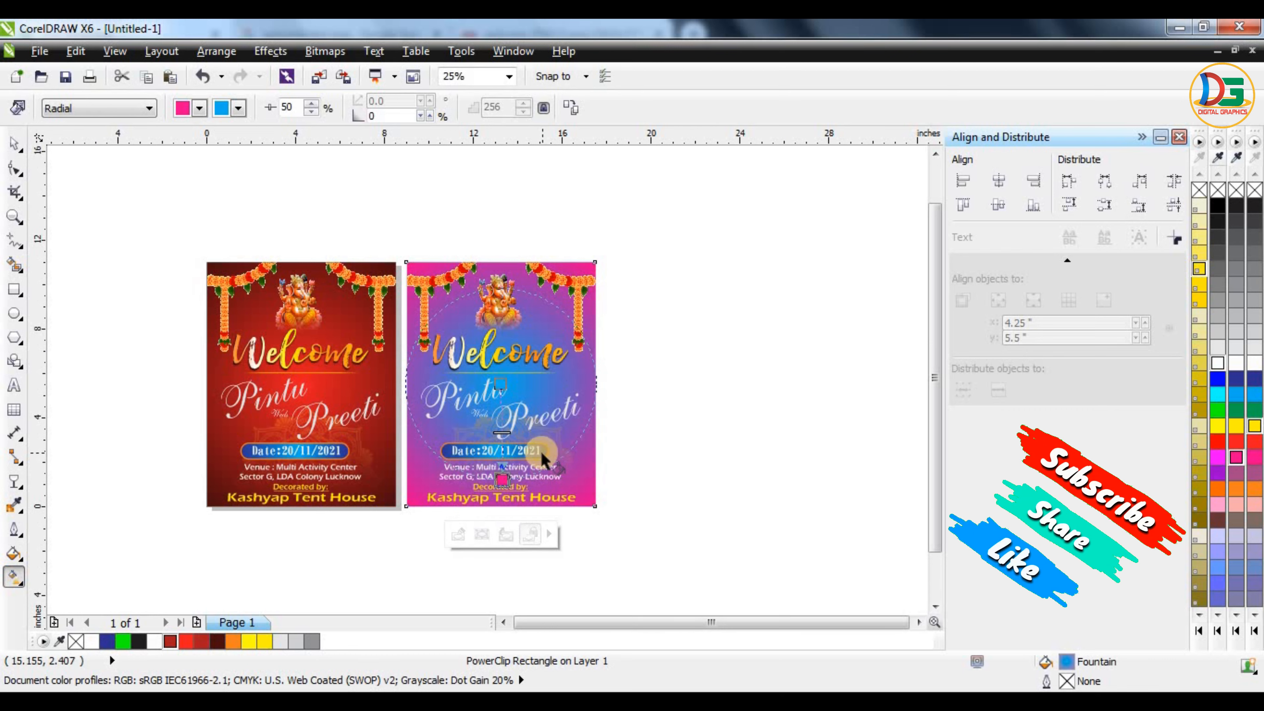
Step: Give the copied board's radial gradient a pink centre and dark blue outer colour, extending its radius to just below the board
{"action": "left_click_drag", "start_coordinate": [747, 428], "coordinate": [502, 383]}
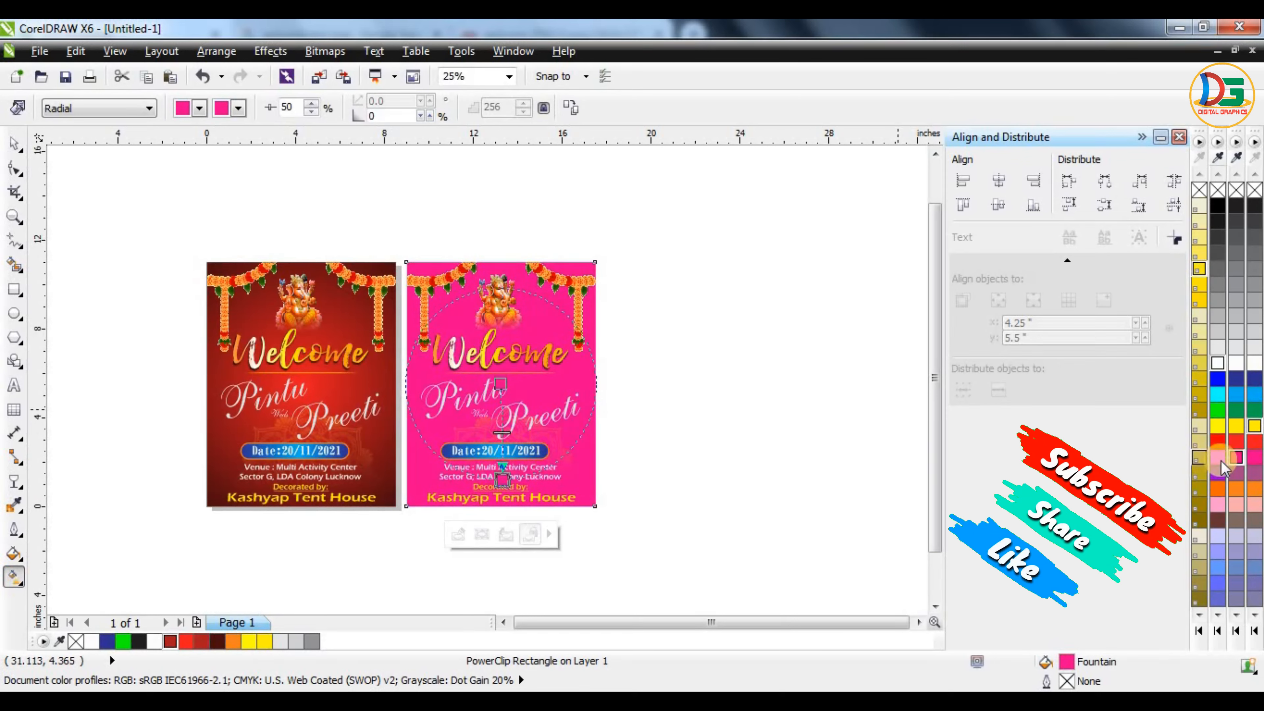
{"action": "left_click_drag", "start_coordinate": [1239, 383], "coordinate": [504, 480]}
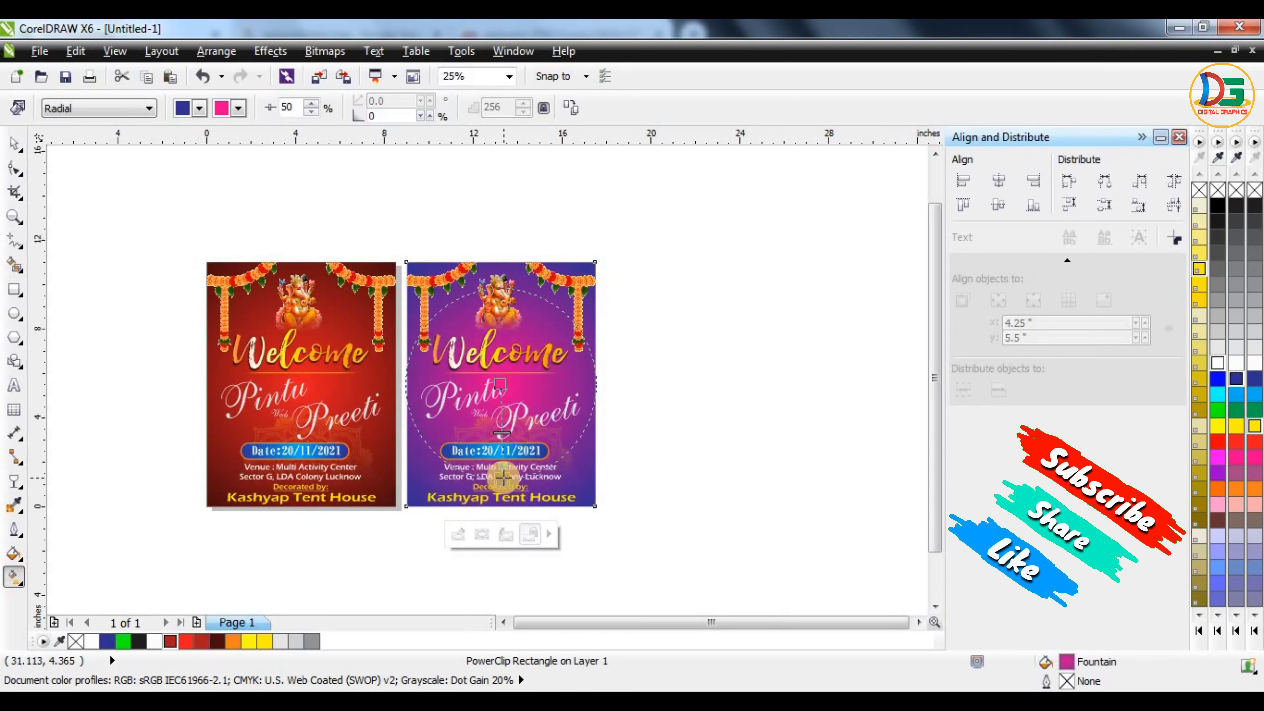
{"action": "scroll", "coordinate": [504, 477], "scroll_direction": "up", "scroll_amount": 1}
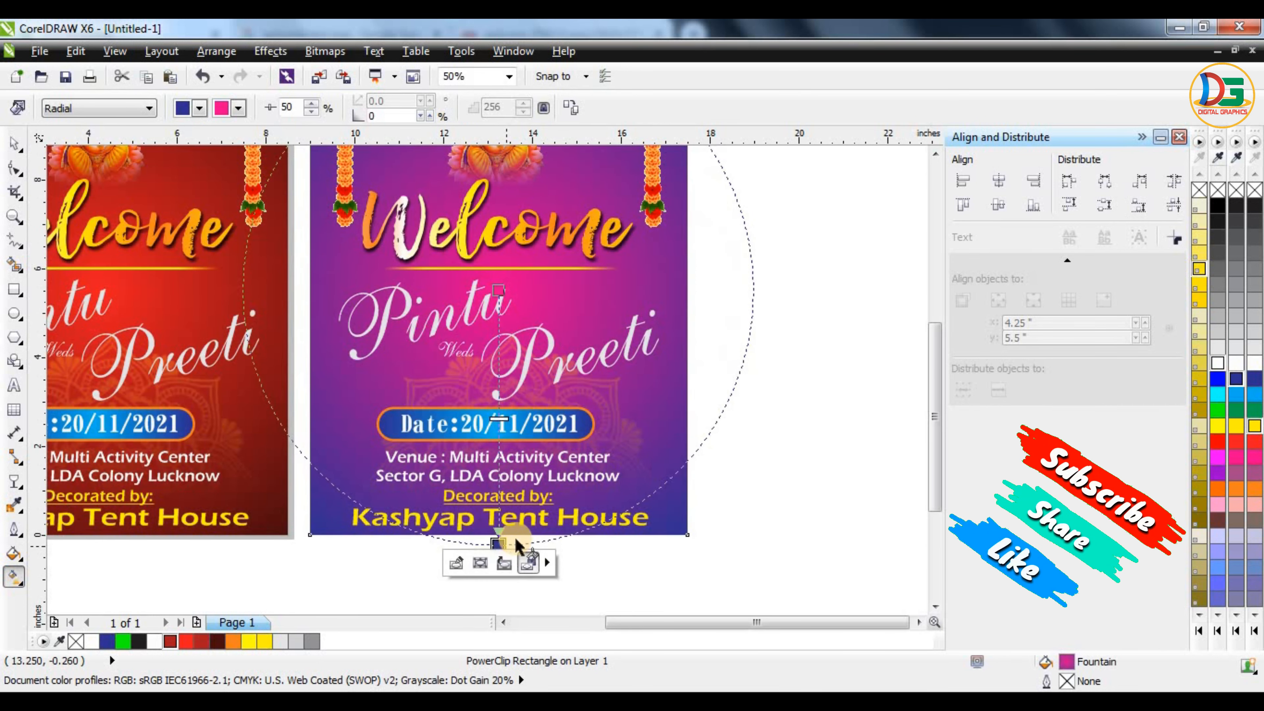
{"action": "scroll", "coordinate": [512, 550], "scroll_direction": "down", "scroll_amount": 1}
{"action": "left_click", "coordinate": [17, 149]}
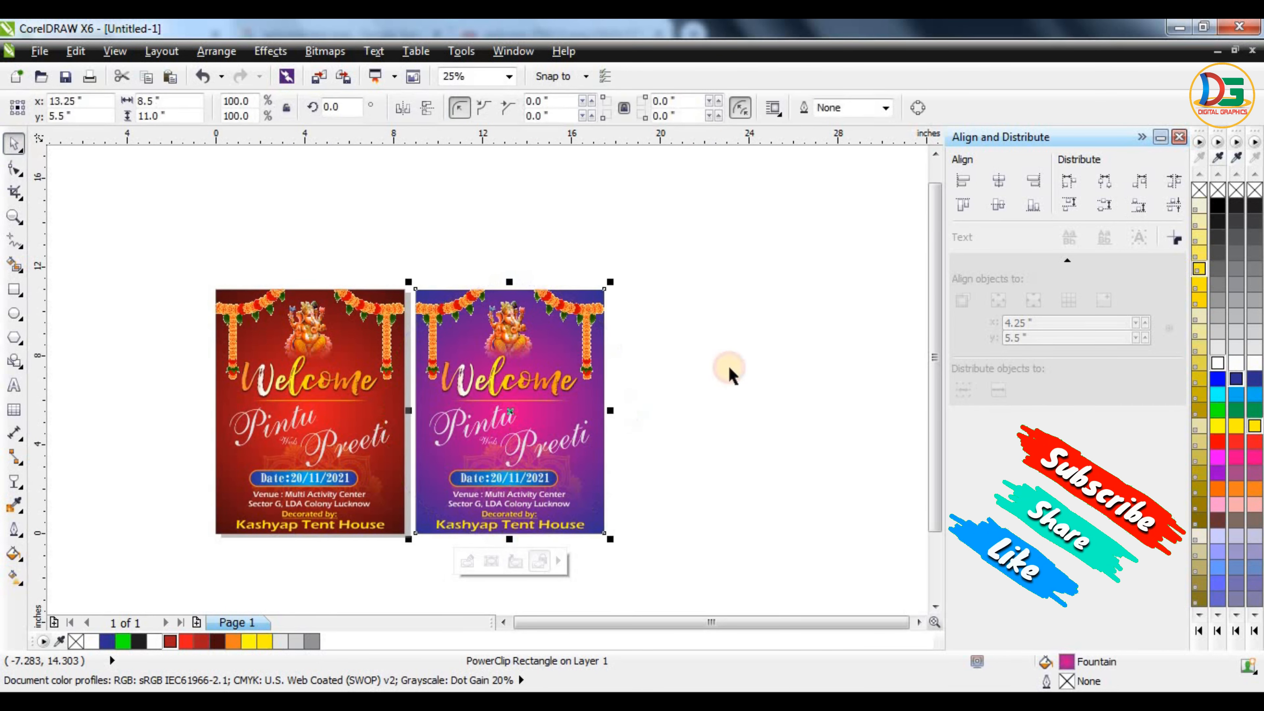
Step: Duplicate the complete pink and blue board and place the copy directly to its right
{"action": "left_click", "coordinate": [704, 293]}
{"action": "left_click_drag", "start_coordinate": [697, 235], "coordinate": [410, 590]}
{"action": "left_click_drag", "start_coordinate": [448, 490], "coordinate": [689, 409]}
{"action": "left_click", "coordinate": [798, 397]}
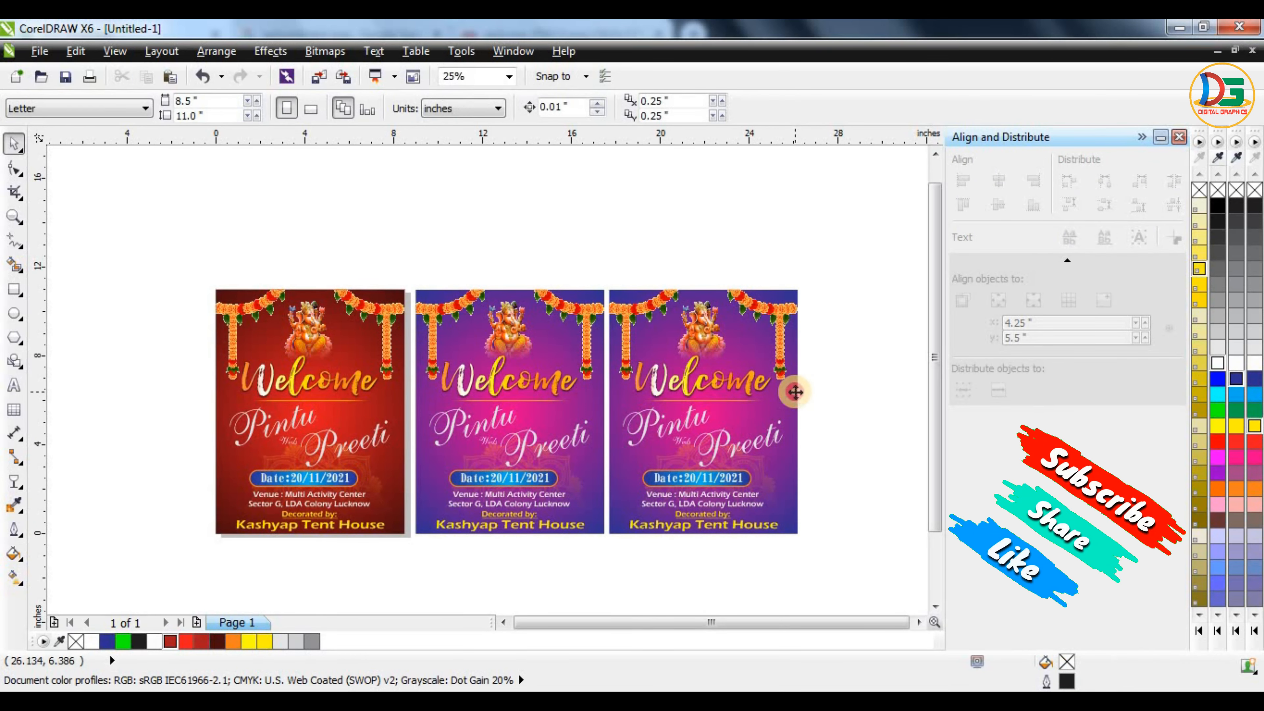
Step: Recolour the third board's radial background gradient with a yellow centre and a red outer colour
{"action": "left_click", "coordinate": [795, 393]}
{"action": "key", "text": "g"}
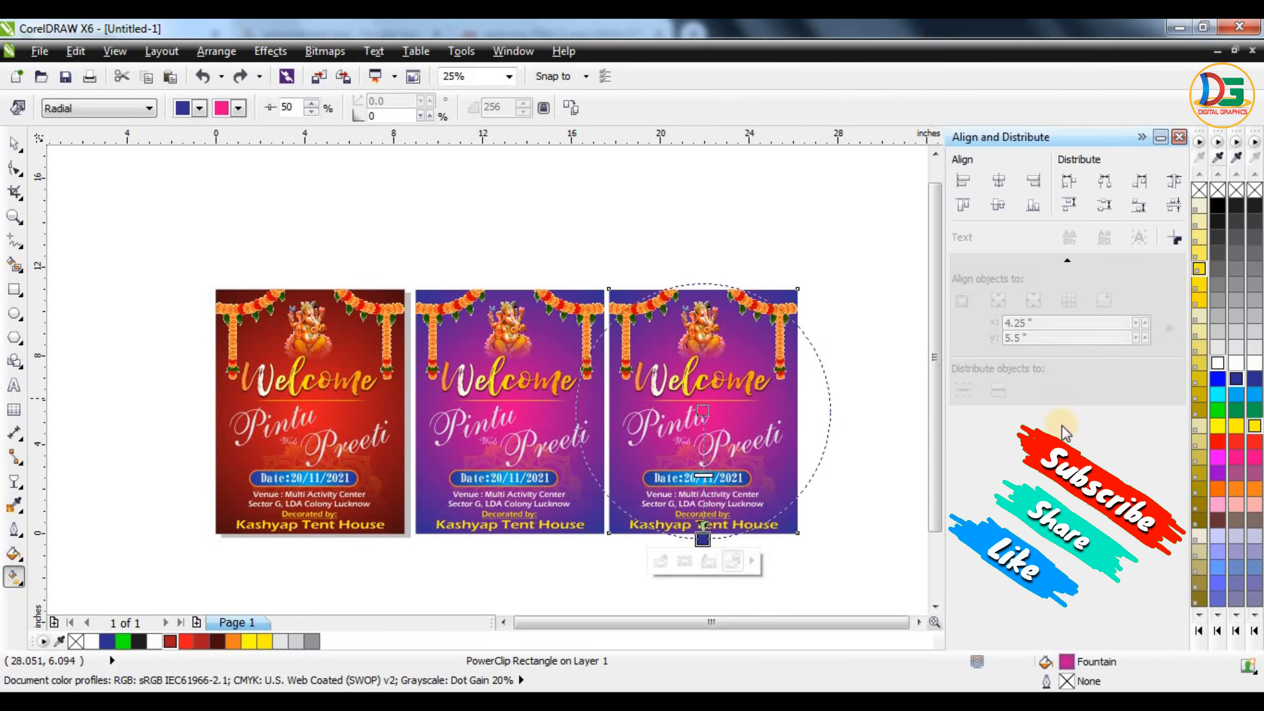
{"action": "left_click_drag", "start_coordinate": [1139, 439], "coordinate": [699, 411]}
{"action": "left_click_drag", "start_coordinate": [1239, 445], "coordinate": [703, 538]}
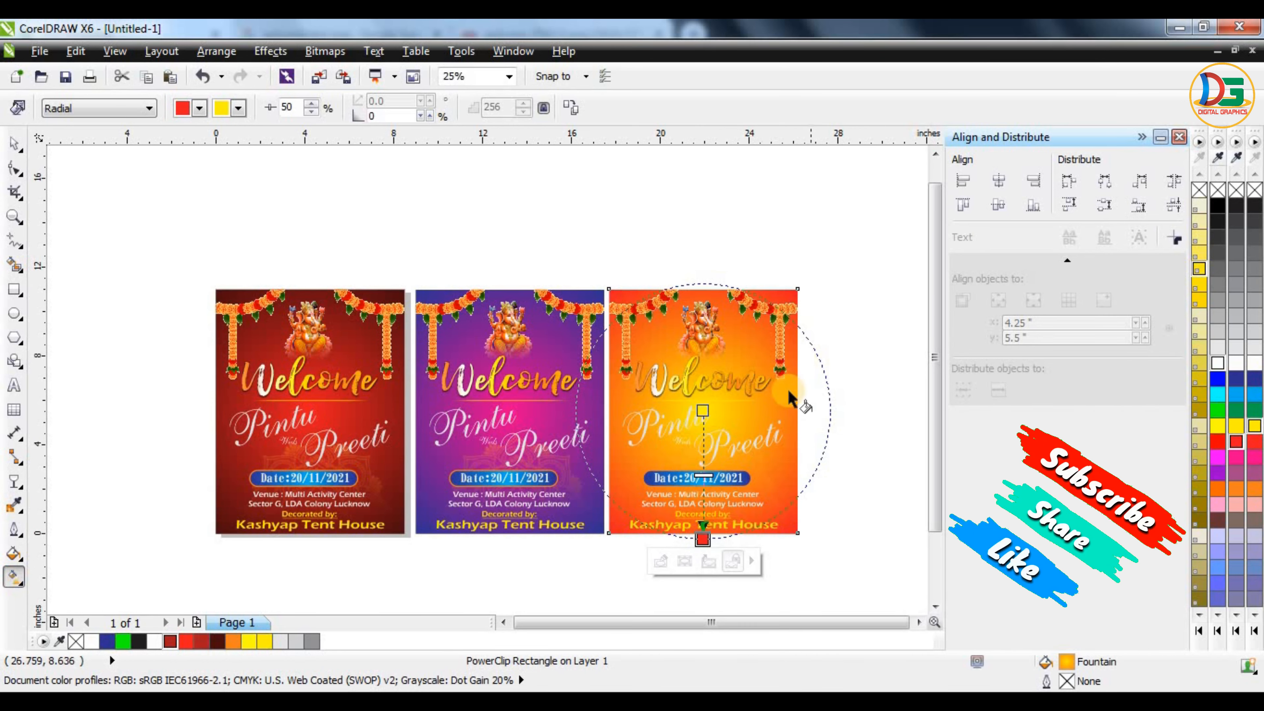
{"action": "scroll", "coordinate": [787, 387], "scroll_direction": "up", "scroll_amount": 1}
{"action": "left_click", "coordinate": [14, 143]}
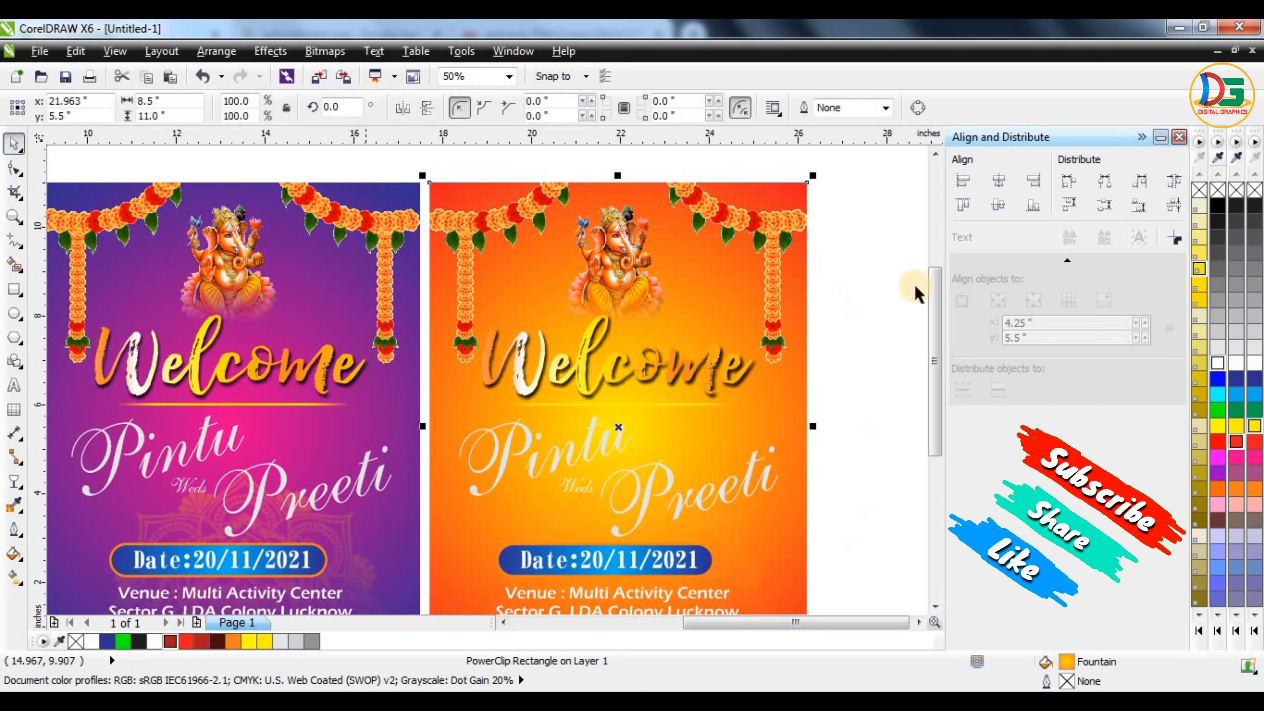
Step: Fill the Welcome lettering on the yellow and red board with solid pink
{"action": "key", "text": "Escape"}
{"action": "left_click", "coordinate": [602, 330]}
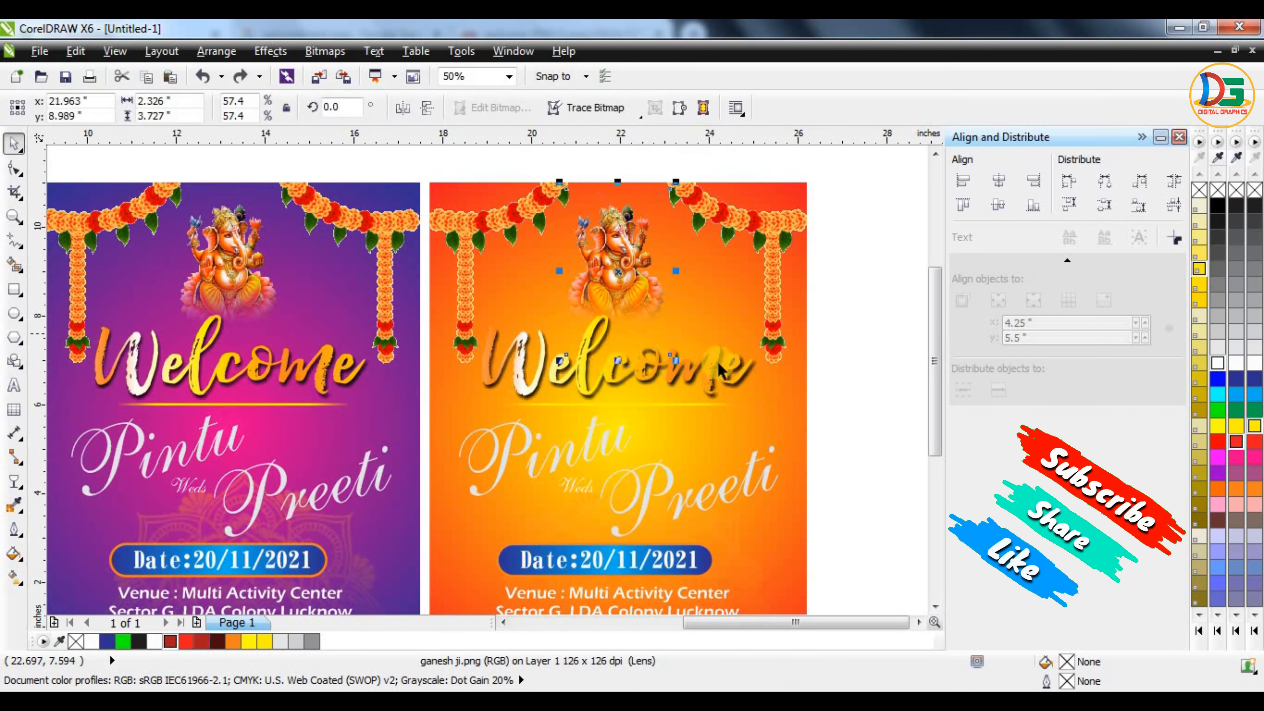
{"action": "left_click_drag", "start_coordinate": [744, 366], "coordinate": [751, 385]}
{"action": "key", "text": "ctrl+z"}
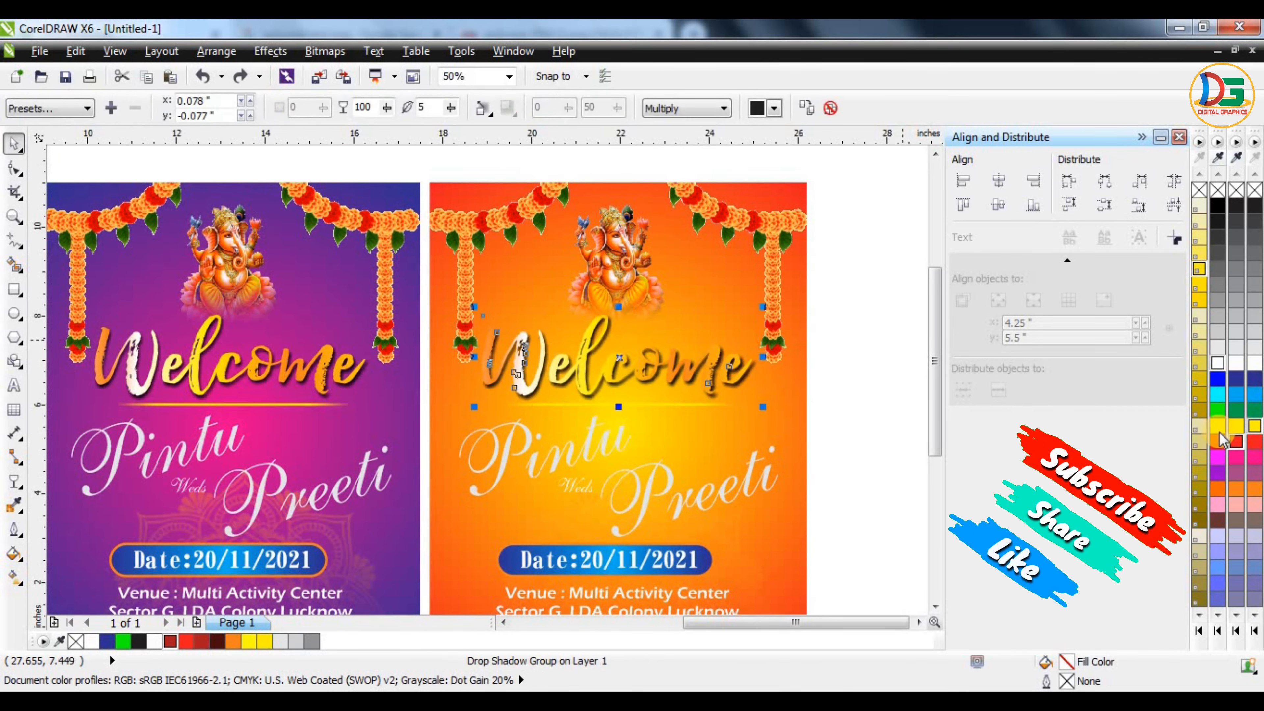
{"action": "left_click", "coordinate": [1236, 457]}
Step: Give the pink Welcome lettering a 12 pt white outline with rounded corners, placed behind the fill and scaling with the object
{"action": "scroll", "coordinate": [791, 384], "scroll_direction": "up", "scroll_amount": 2}
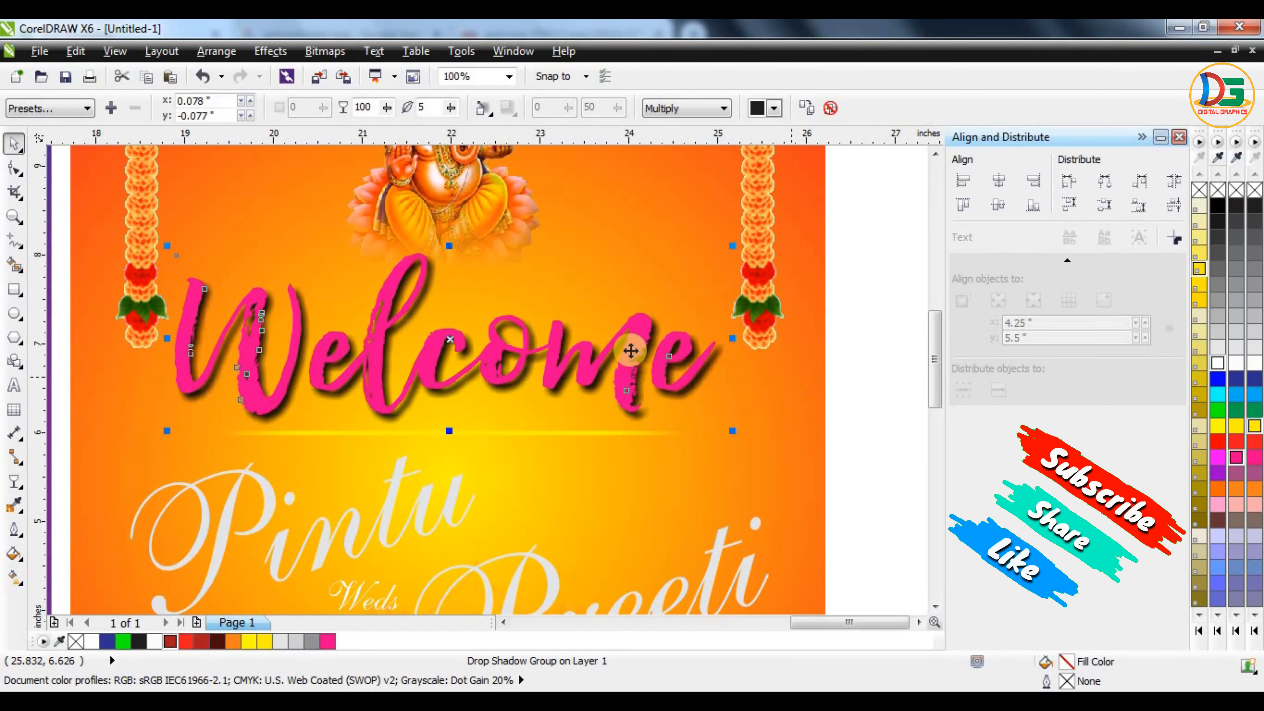
{"action": "key", "text": "F12"}
{"action": "left_click", "coordinate": [530, 259]}
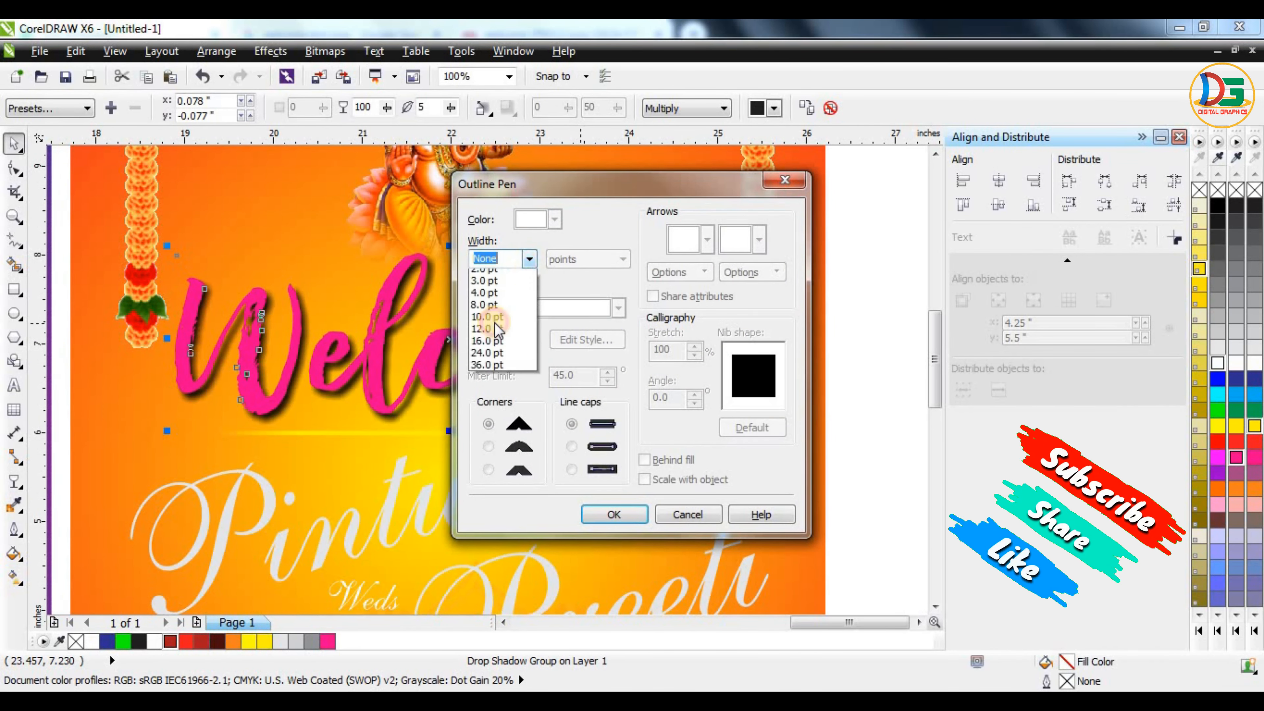
{"action": "left_click", "coordinate": [482, 362]}
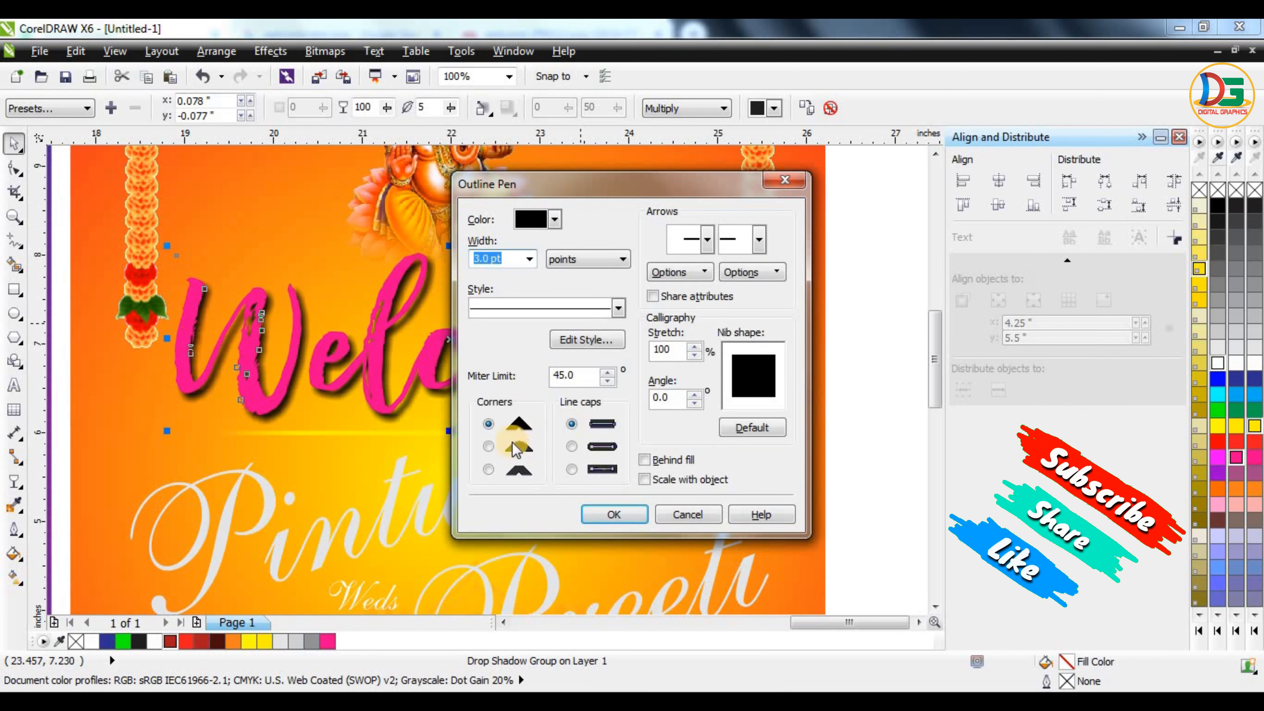
{"action": "left_click", "coordinate": [493, 446]}
{"action": "left_click", "coordinate": [556, 222]}
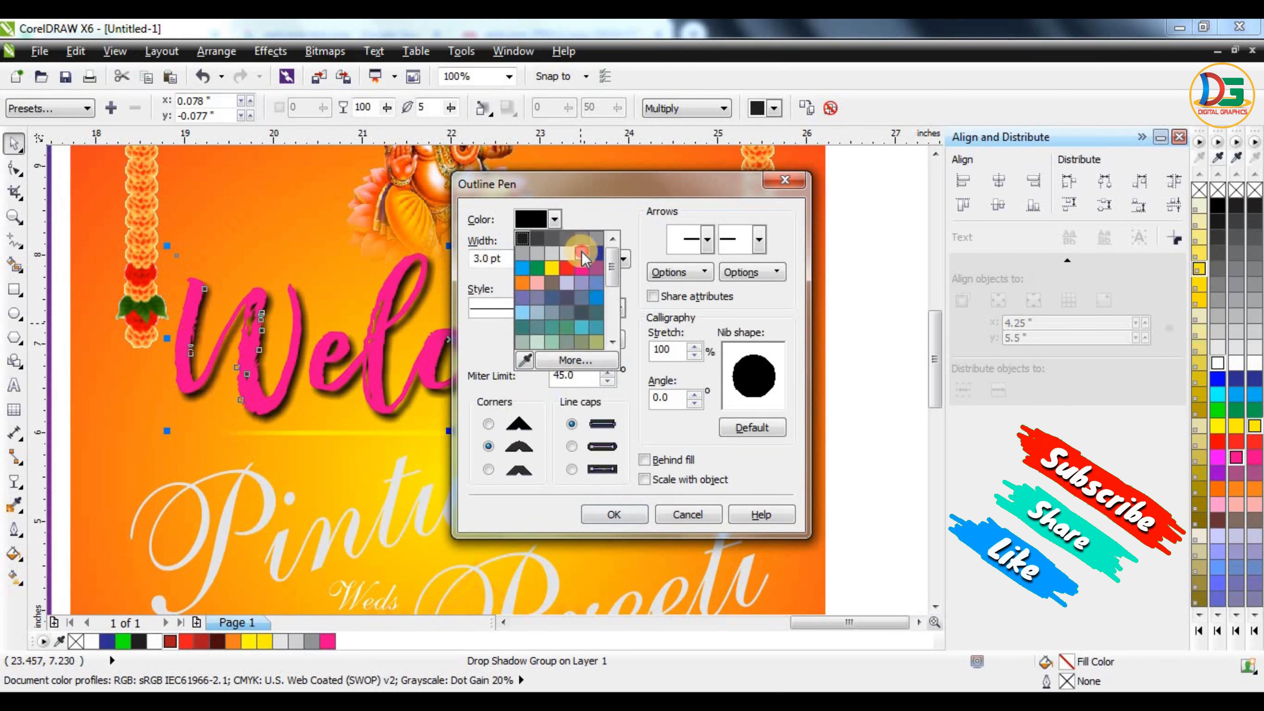
{"action": "left_click", "coordinate": [583, 254]}
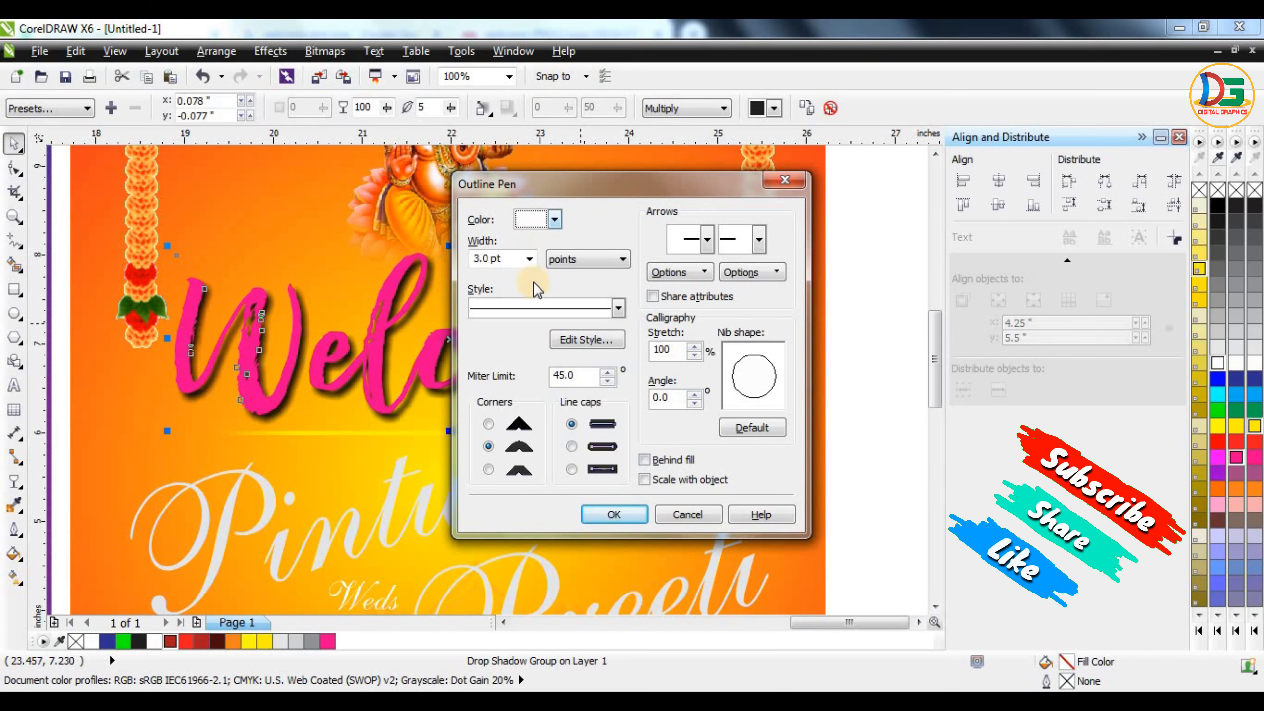
{"action": "left_click", "coordinate": [529, 259]}
{"action": "left_click", "coordinate": [493, 410]}
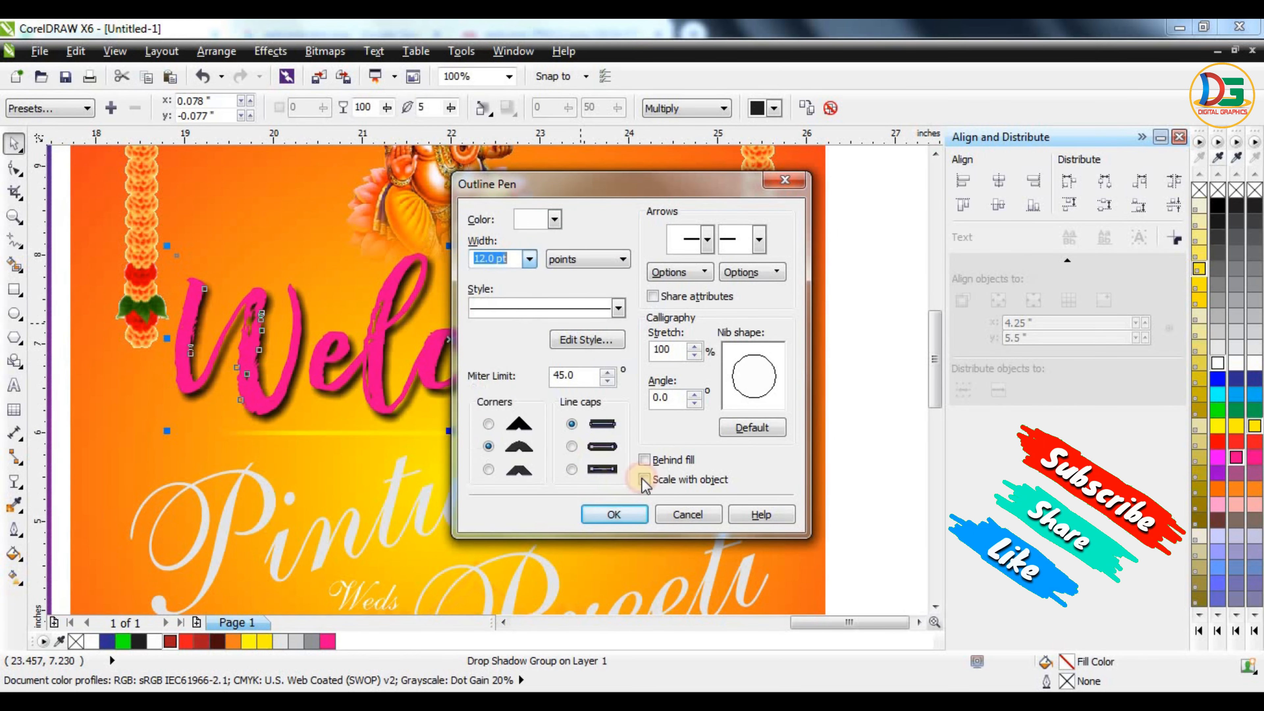
{"action": "left_click", "coordinate": [646, 460]}
{"action": "left_click", "coordinate": [645, 479]}
{"action": "left_click", "coordinate": [636, 515]}
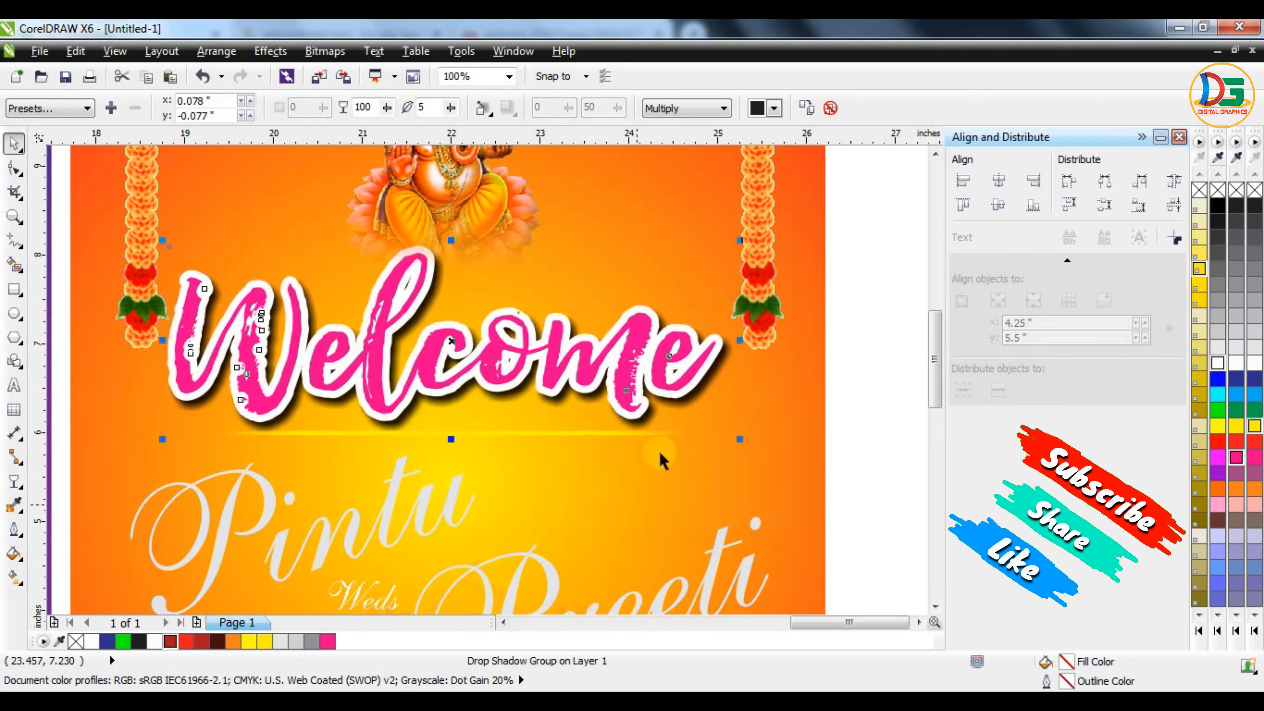
{"action": "scroll", "coordinate": [689, 312], "scroll_direction": "down", "scroll_amount": 1}
{"action": "key", "text": "Escape"}
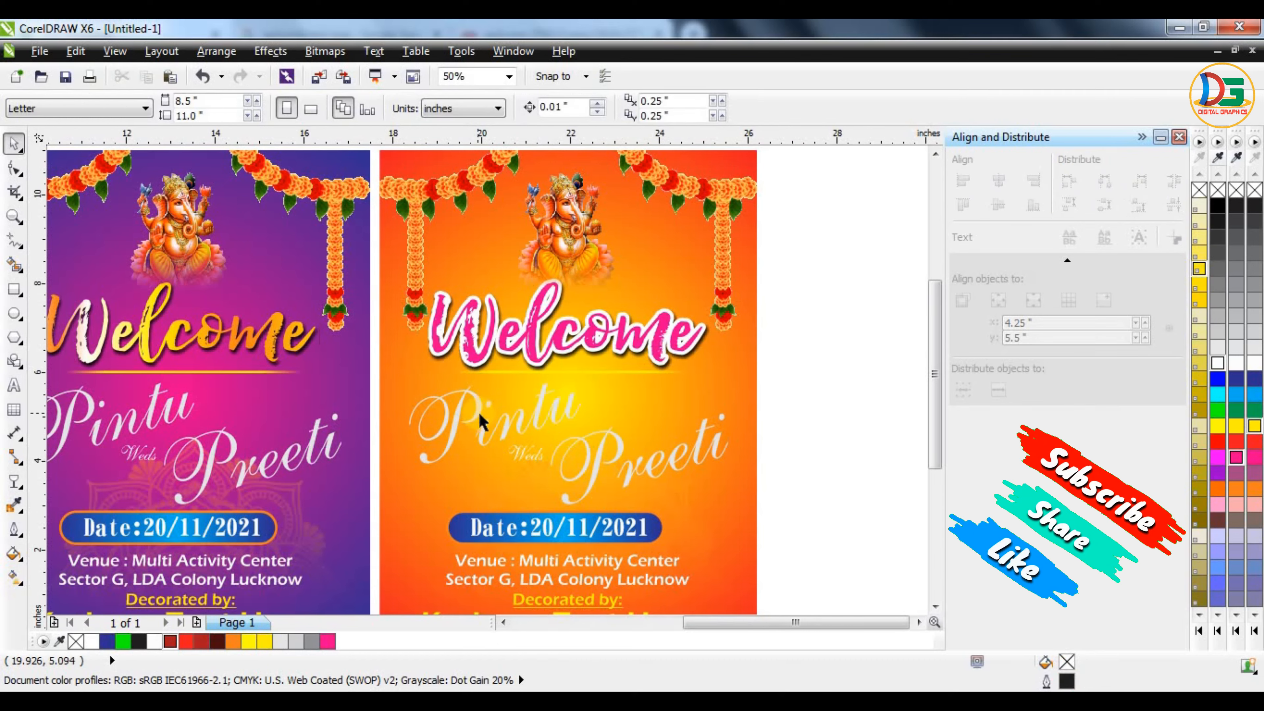
Step: Fill the couple's two names and the word Weds on the yellow and red board with red
{"action": "left_click", "coordinate": [480, 420]}
{"action": "left_click", "coordinate": [1237, 442]}
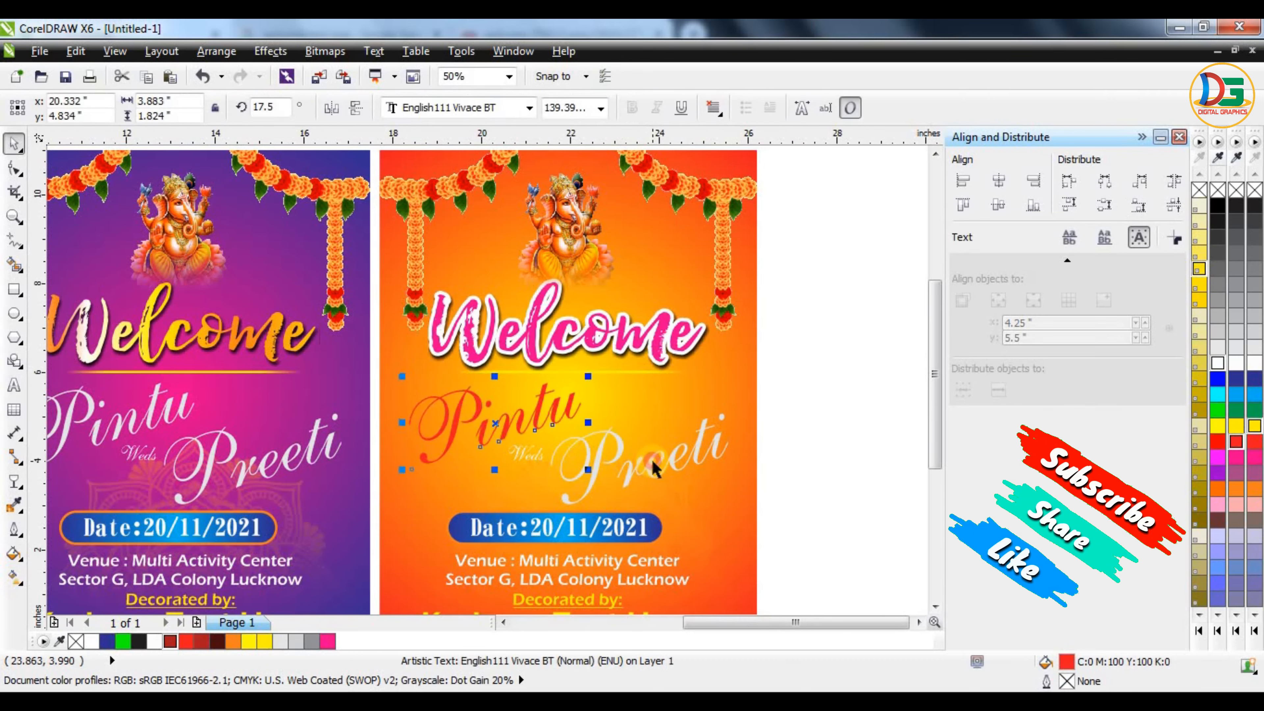
{"action": "left_click", "coordinate": [653, 468], "text": "shift"}
{"action": "left_click", "coordinate": [1237, 442]}
{"action": "scroll", "coordinate": [538, 460], "scroll_direction": "up", "scroll_amount": 1}
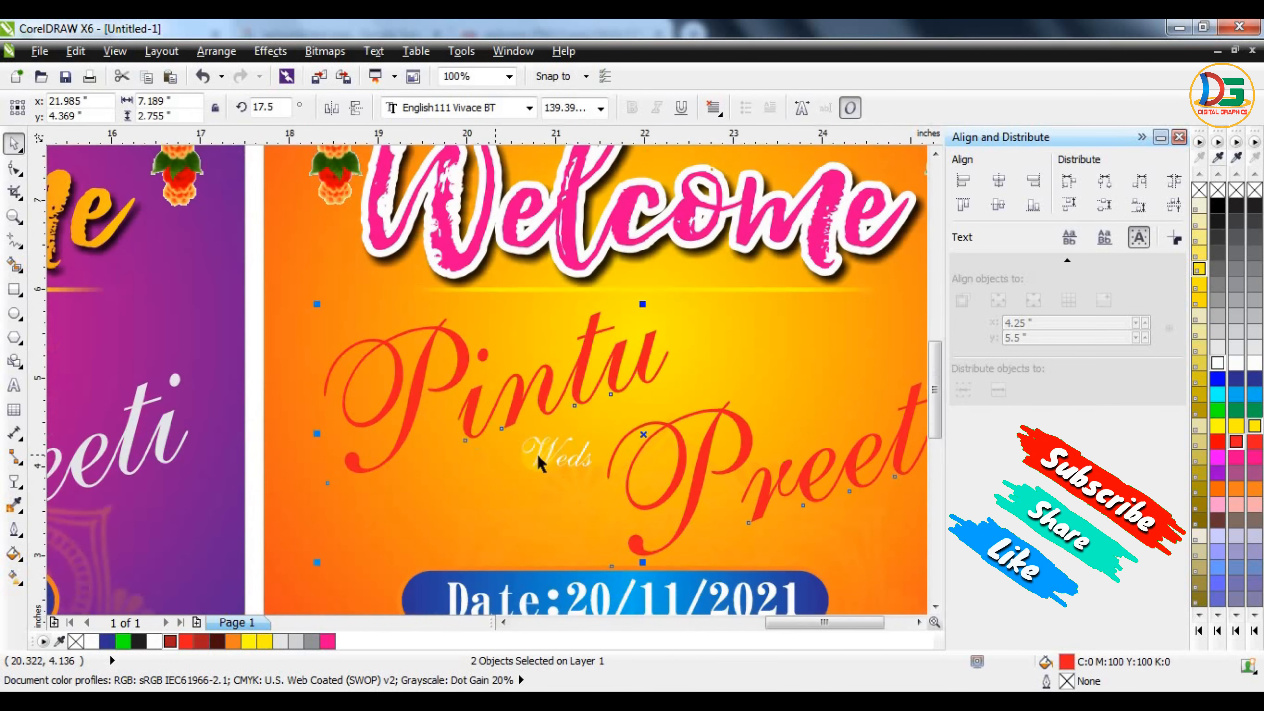
{"action": "left_click", "coordinate": [548, 460], "text": "shift"}
{"action": "left_click", "coordinate": [1237, 442]}
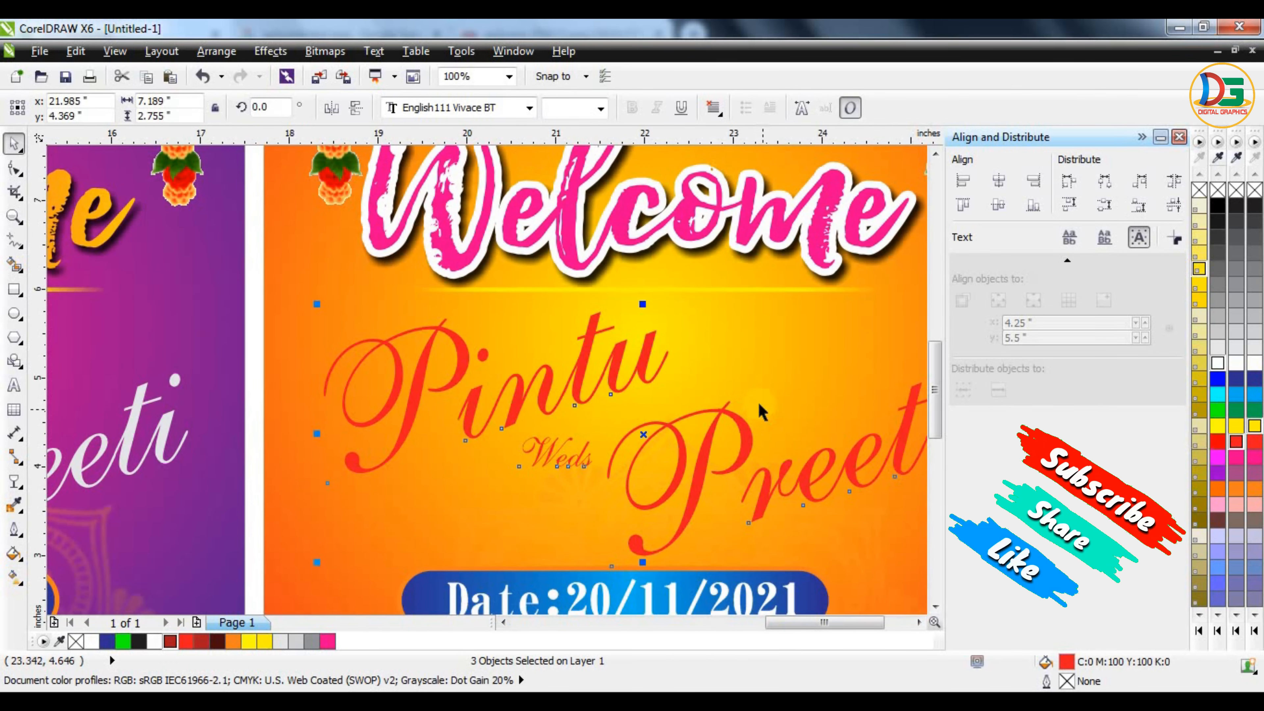
Step: Outline the red names and Weds in 8 pt white with rounded corners, behind the fill and scaling with the object
{"action": "key", "text": "F12"}
{"action": "left_click", "coordinate": [529, 259]}
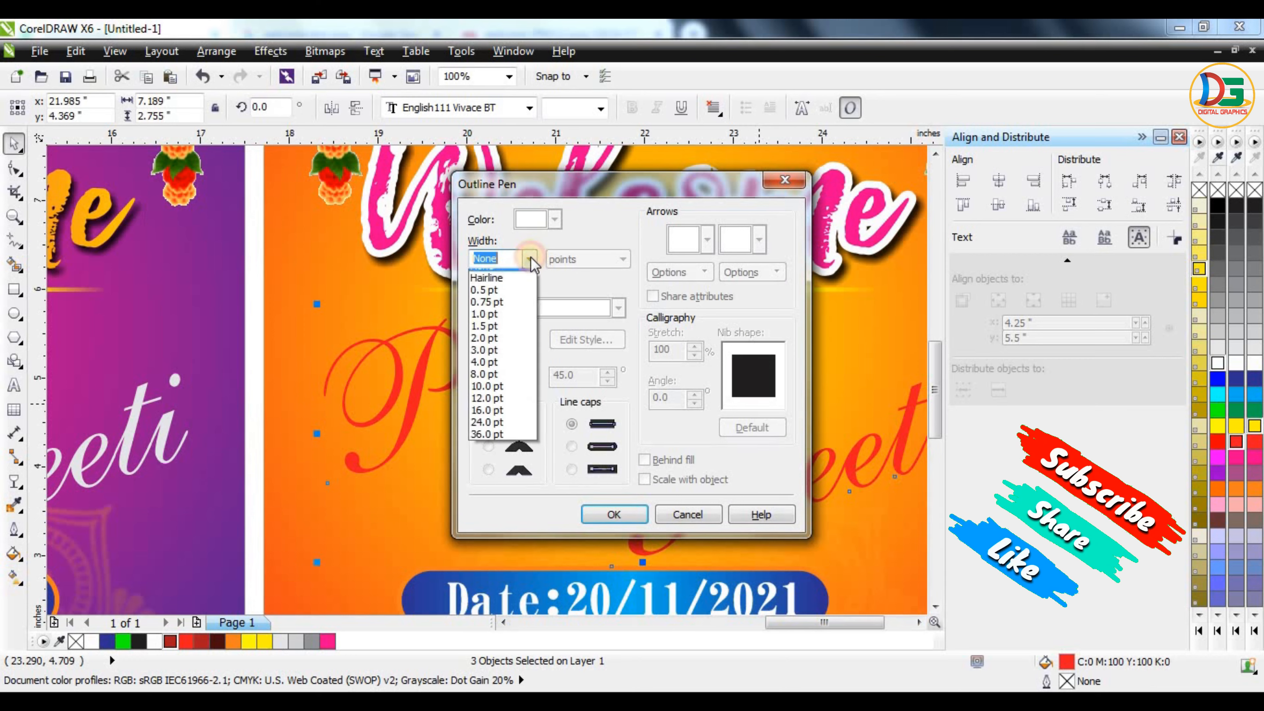
{"action": "left_click", "coordinate": [521, 385]}
{"action": "left_click", "coordinate": [488, 445]}
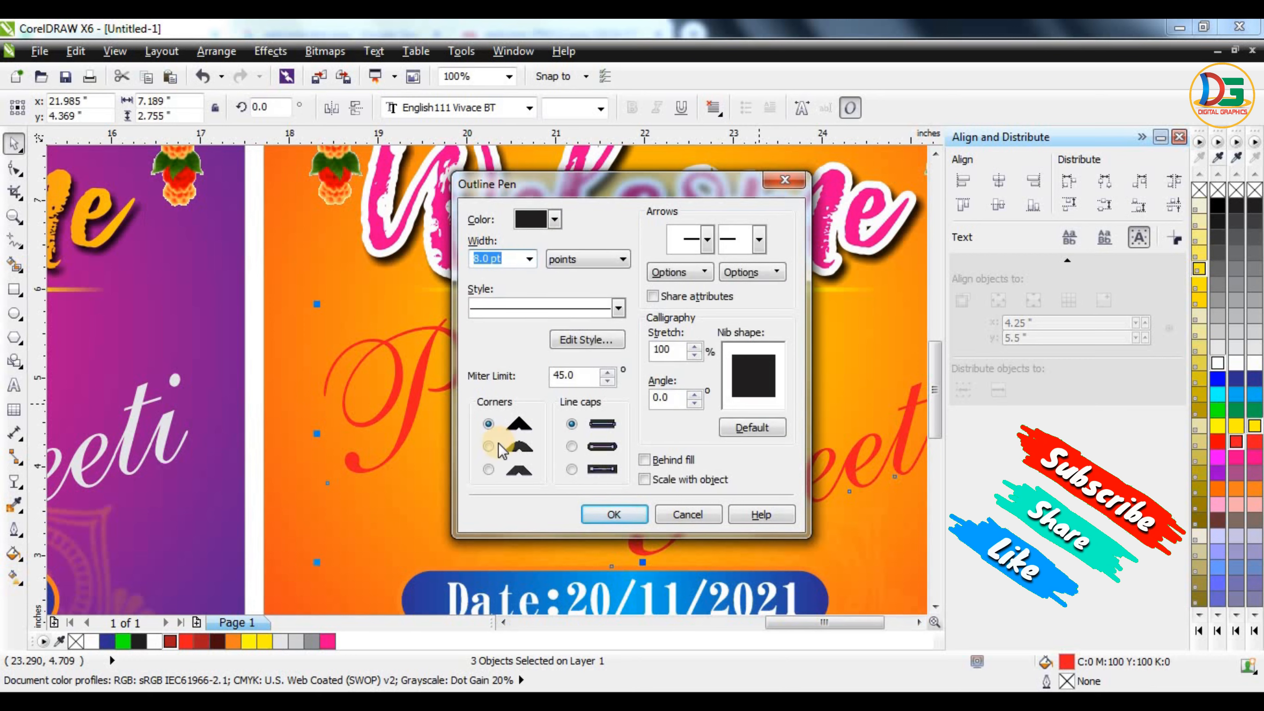
{"action": "left_click", "coordinate": [644, 459]}
{"action": "left_click", "coordinate": [645, 478]}
{"action": "left_click", "coordinate": [555, 219]}
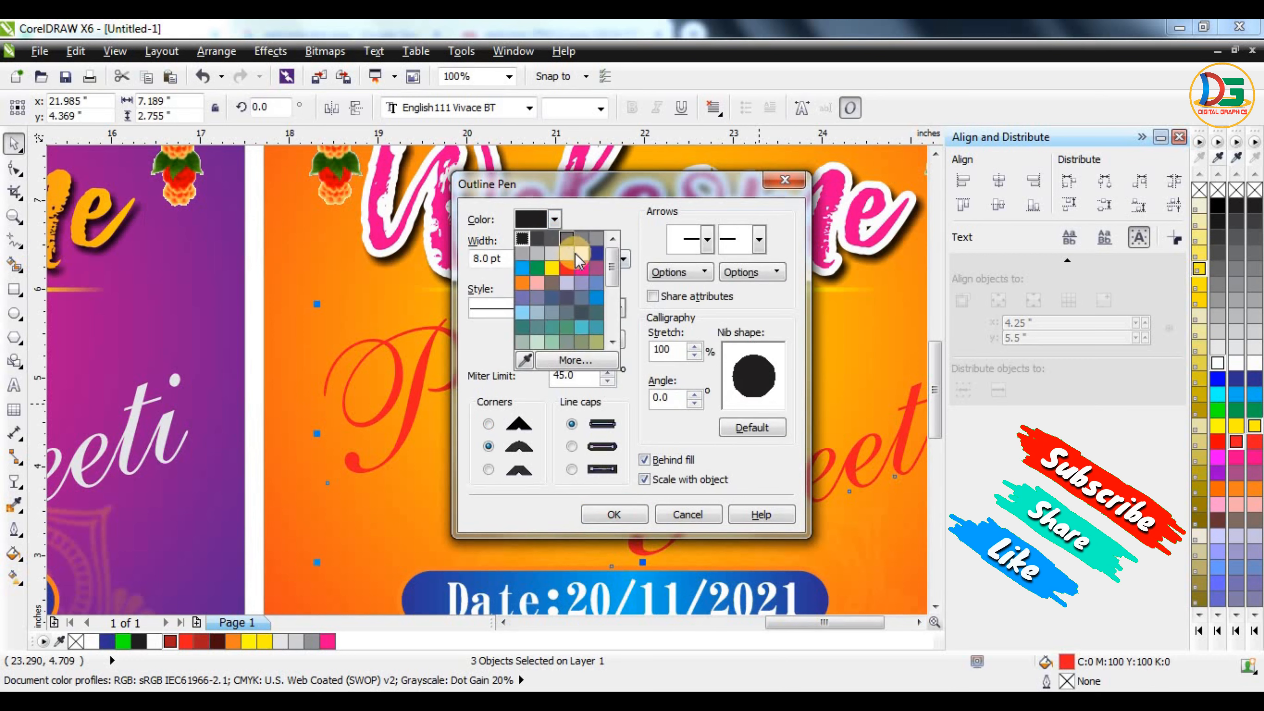
{"action": "left_click", "coordinate": [590, 306]}
{"action": "left_click", "coordinate": [622, 511]}
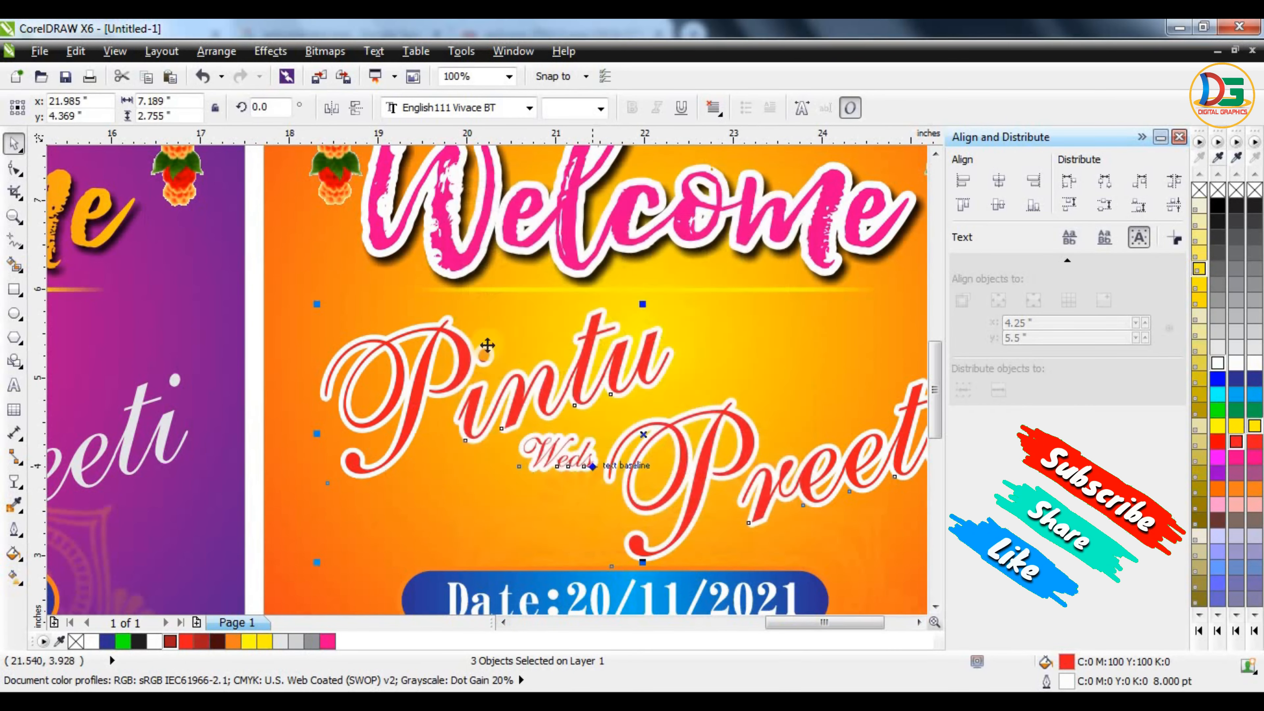
{"action": "key", "text": "F3"}
{"action": "key", "text": "Escape"}
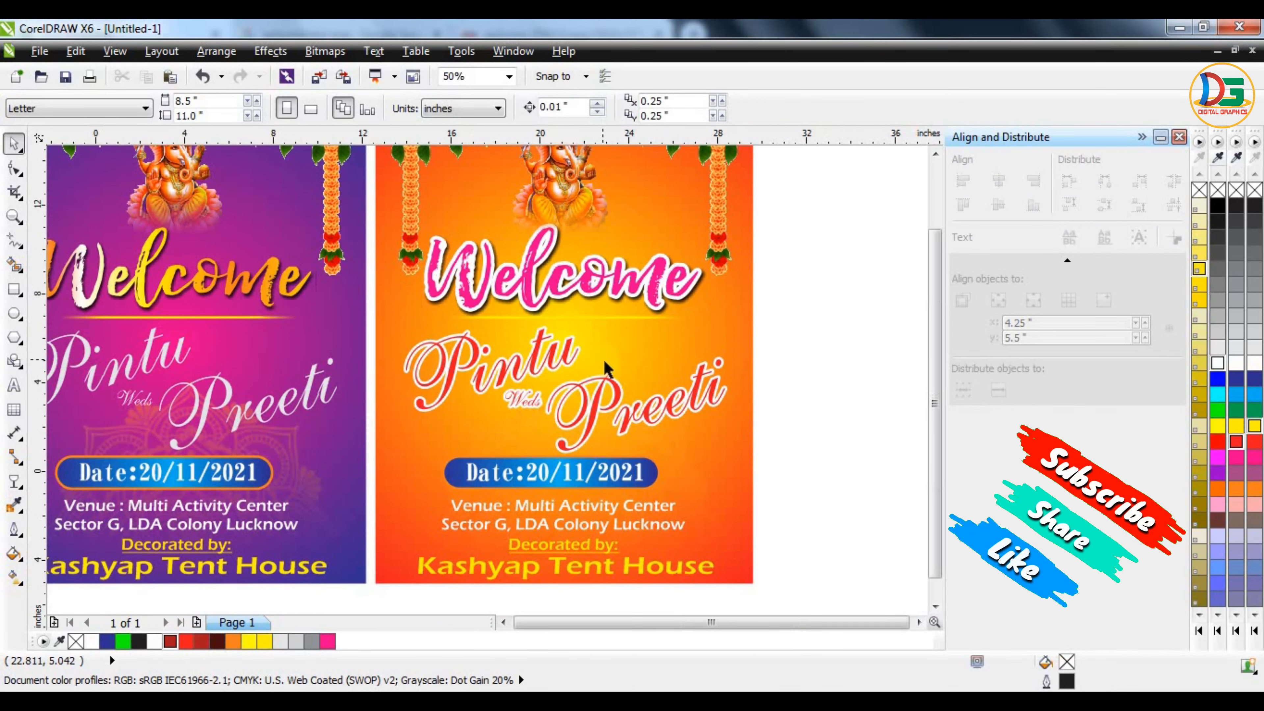
Step: Fill the "Decorated by:" and "Kashyap Tent House" lines on the yellow and red board with black
{"action": "scroll", "coordinate": [604, 369], "scroll_direction": "down", "scroll_amount": 2}
{"action": "scroll", "coordinate": [596, 432], "scroll_direction": "up", "scroll_amount": 2}
{"action": "left_click", "coordinate": [597, 432]}
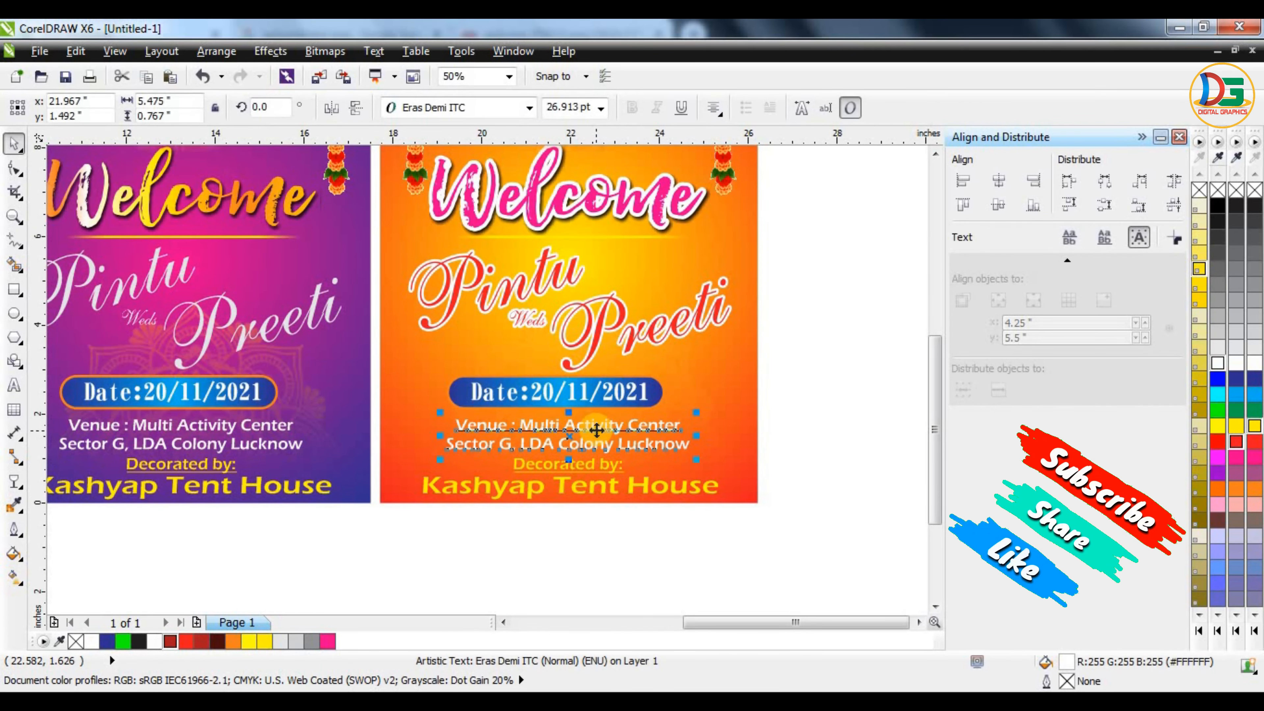
{"action": "left_click", "coordinate": [610, 487]}
{"action": "left_click", "coordinate": [615, 464], "text": "shift"}
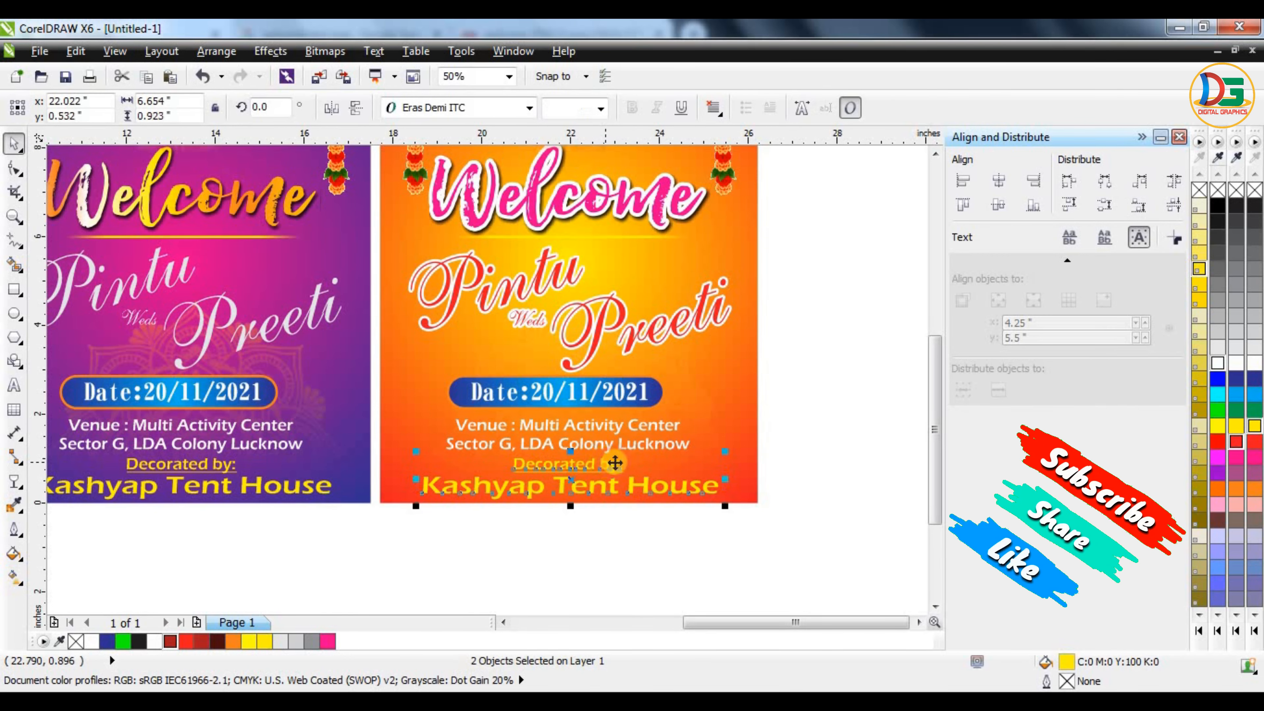
{"action": "left_click", "coordinate": [1255, 207]}
Step: Add an 8 pt white outline with rounded corners to the black decorator credit lines, behind the fill and scaling with the object
{"action": "scroll", "coordinate": [679, 464], "scroll_direction": "up", "scroll_amount": 2}
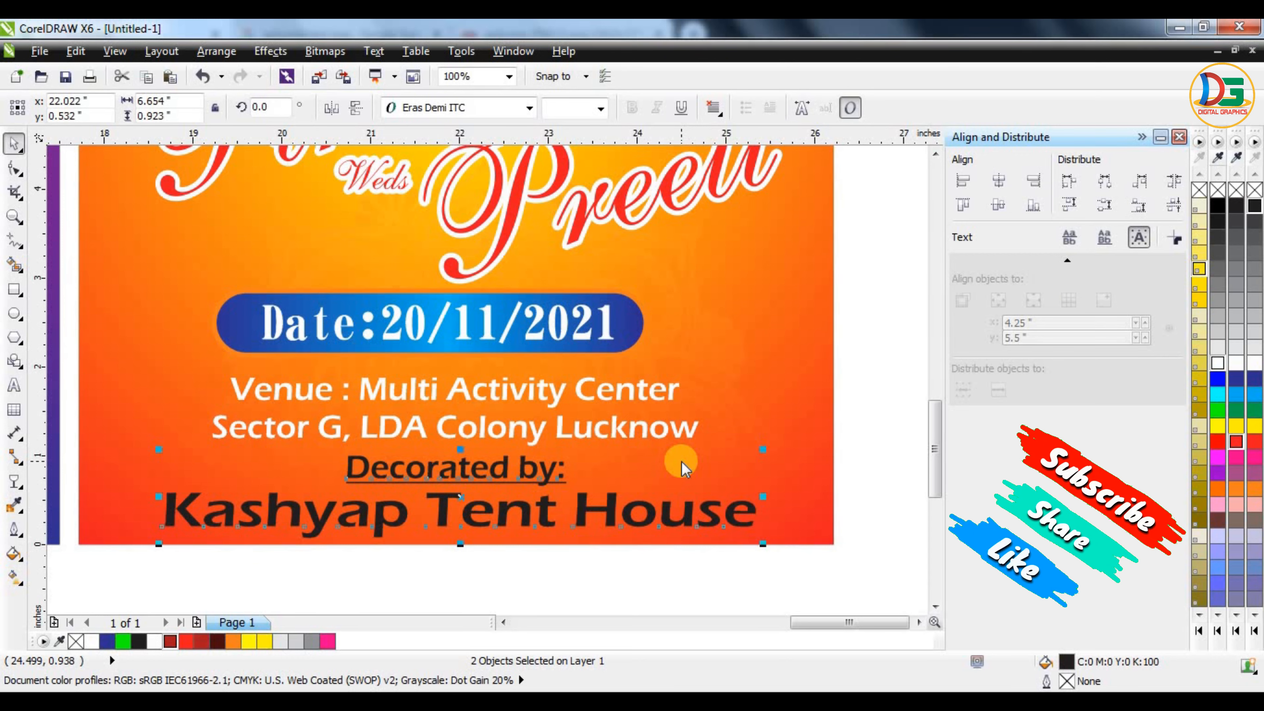
{"action": "key", "text": "F12"}
{"action": "left_click", "coordinate": [527, 260]}
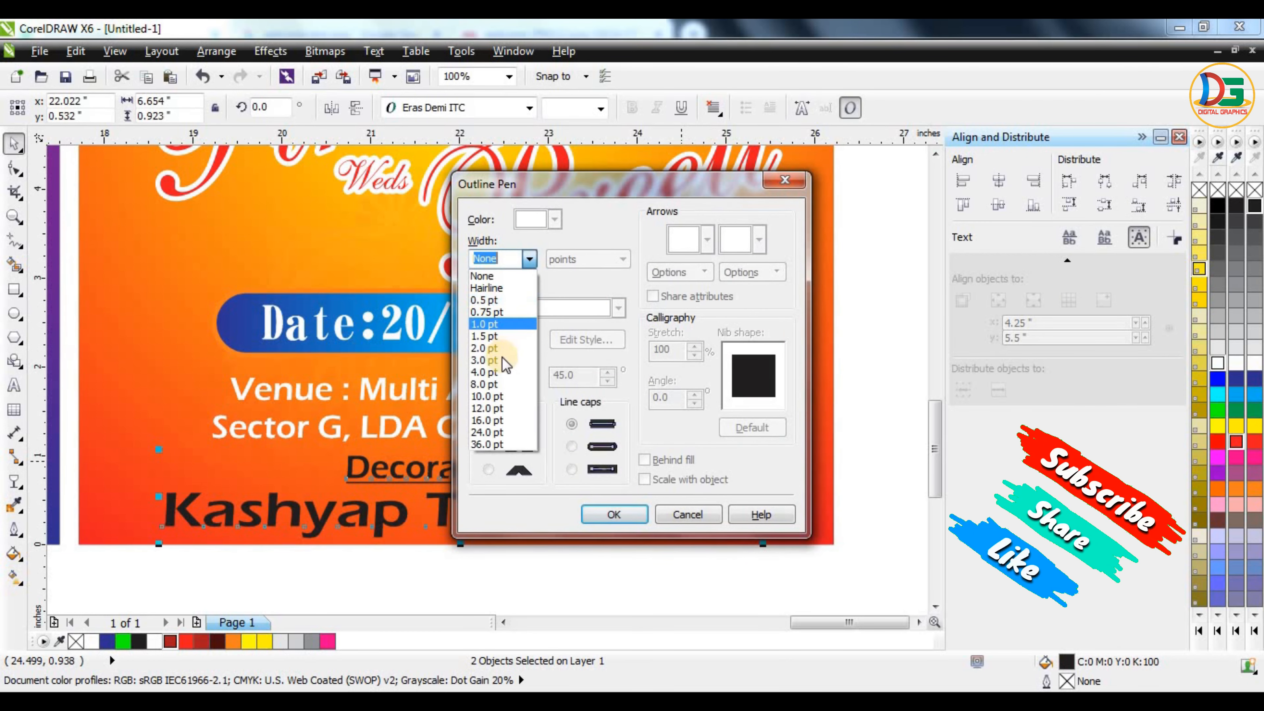
{"action": "left_click", "coordinate": [497, 385]}
{"action": "left_click", "coordinate": [489, 447]}
{"action": "left_click", "coordinate": [644, 460]}
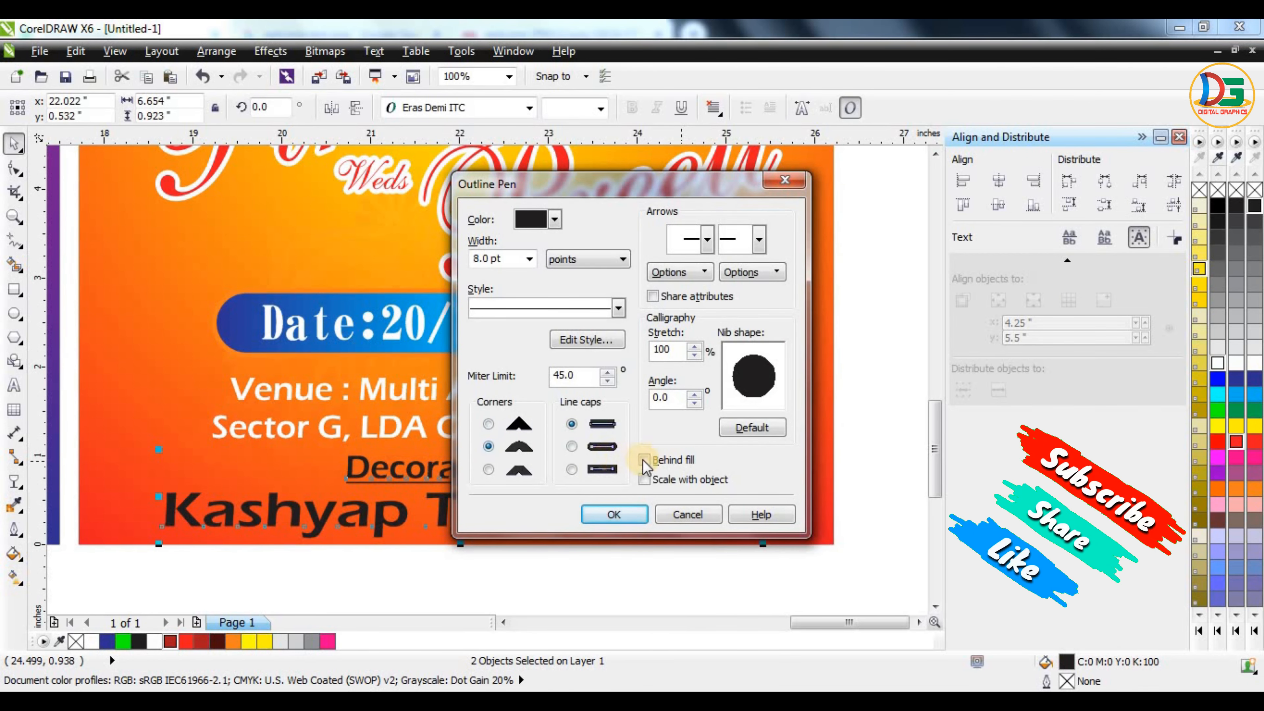
{"action": "left_click", "coordinate": [644, 479]}
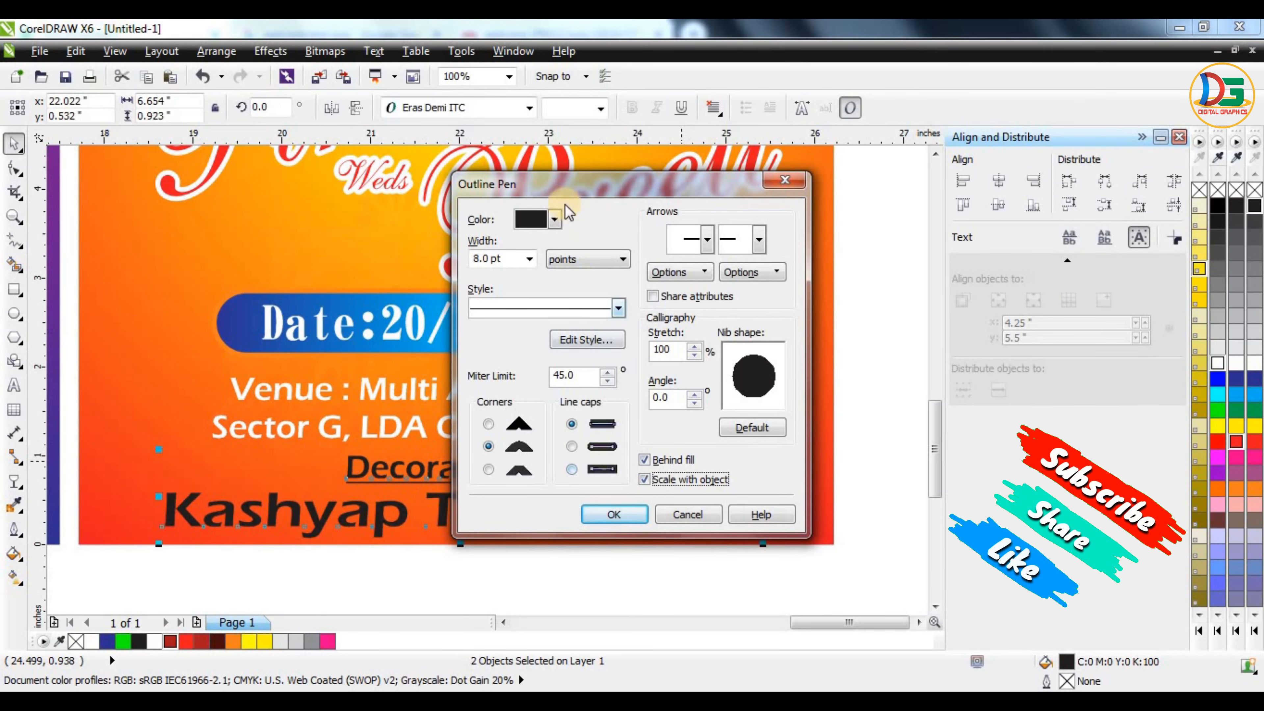
{"action": "left_click", "coordinate": [555, 220]}
{"action": "left_click", "coordinate": [584, 250]}
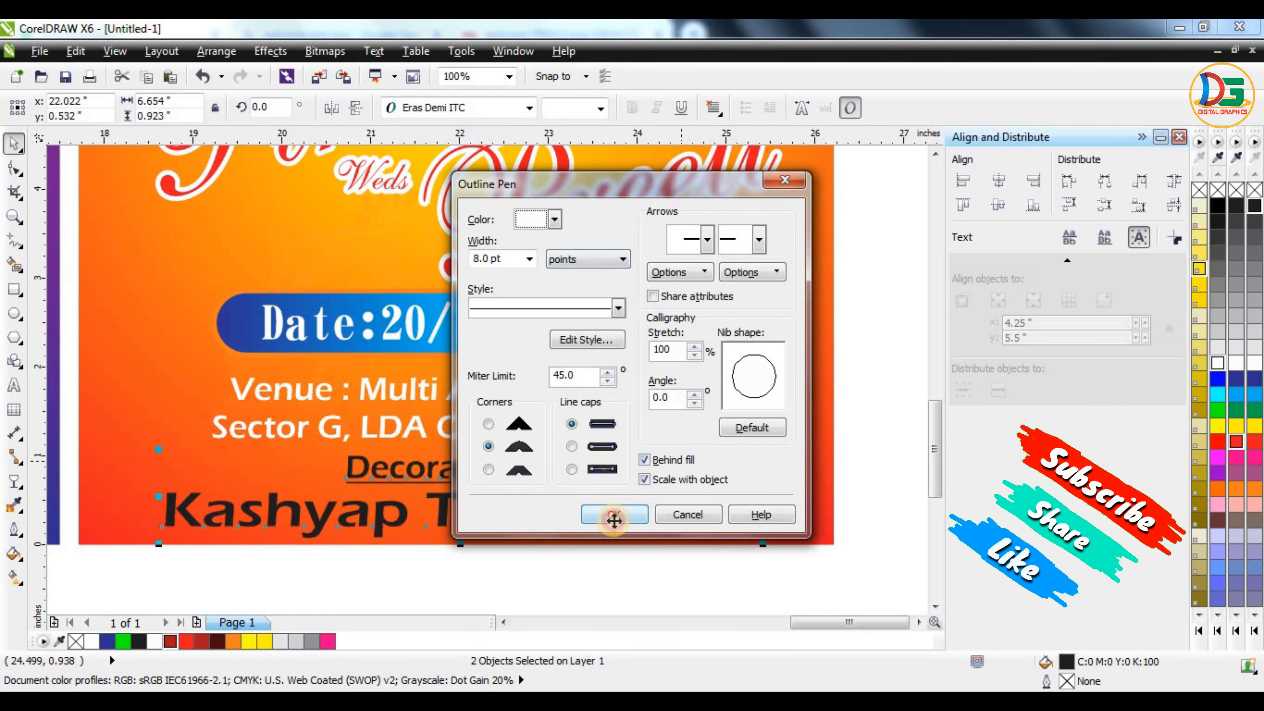
{"action": "left_click", "coordinate": [615, 515]}
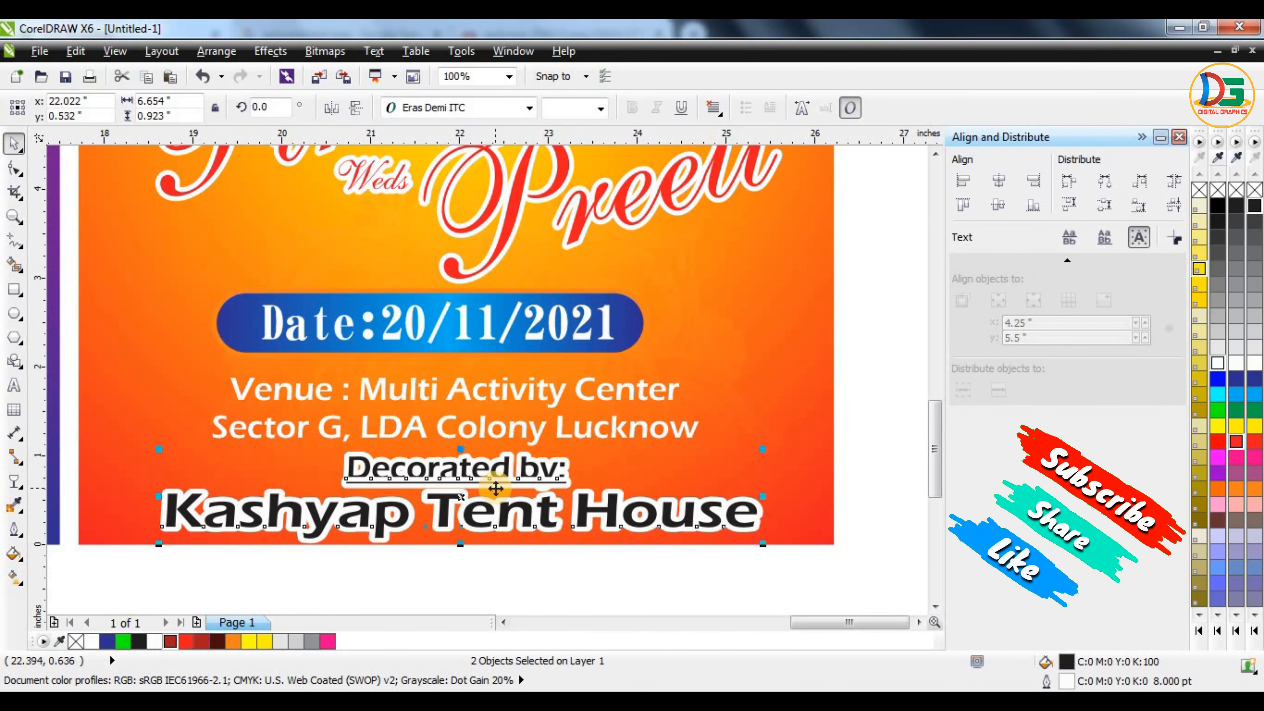
{"action": "scroll", "coordinate": [496, 489], "scroll_direction": "down", "scroll_amount": 1}
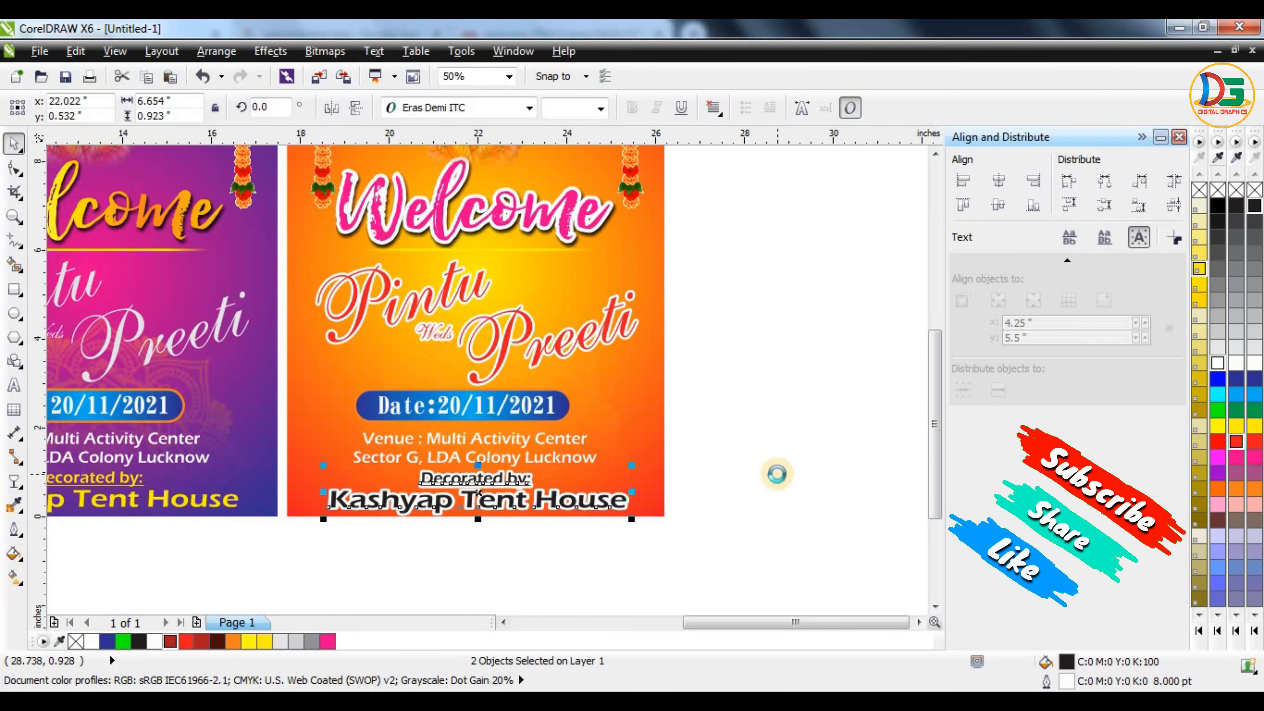
{"action": "key", "text": "F4"}
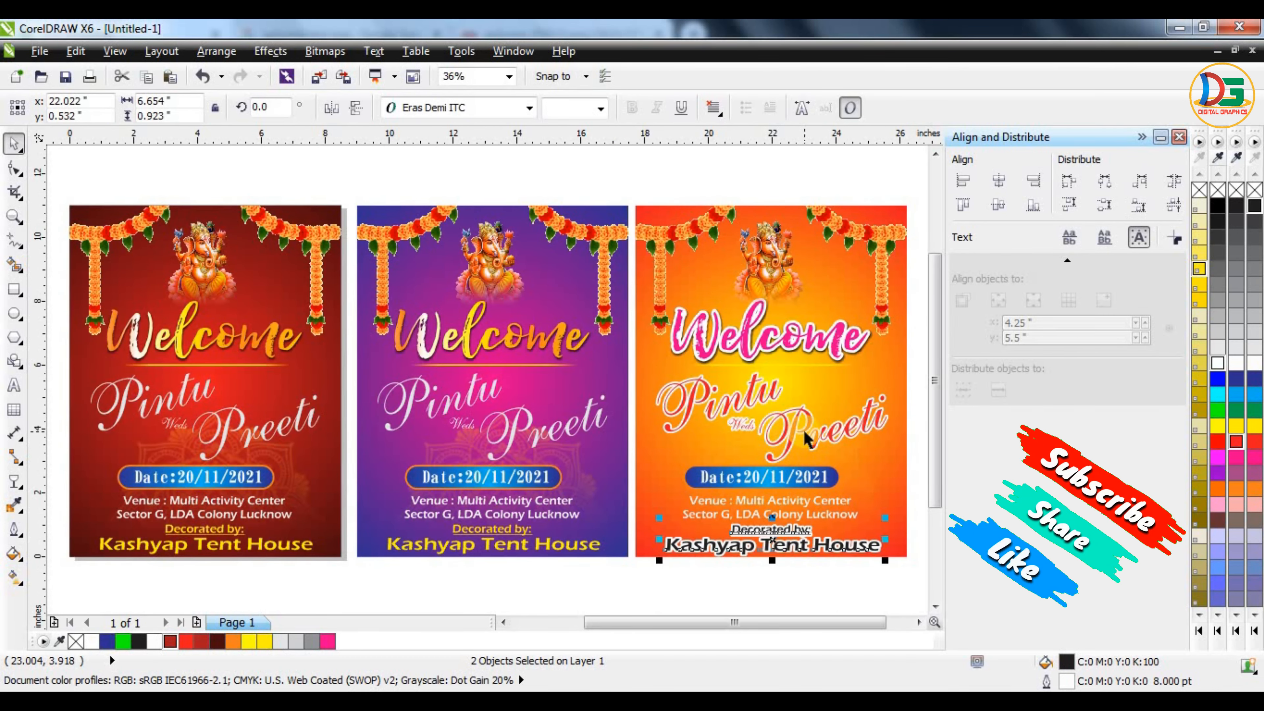